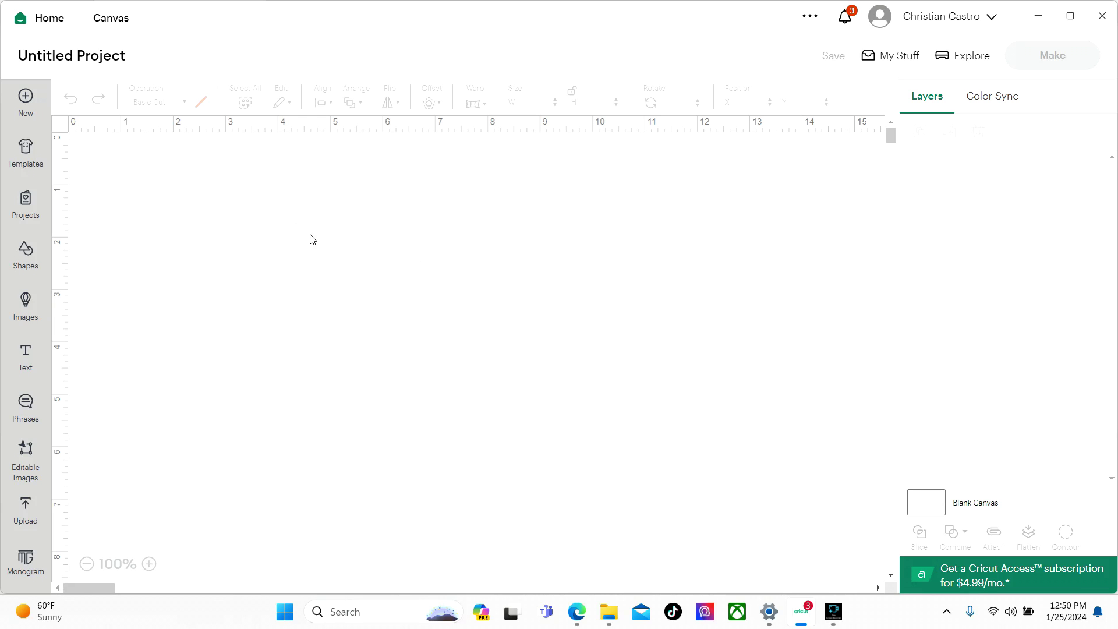
# Step: Switch to DaFont in the Edge browser, browse the Fancy > Destroy category and download the Hulkbusters font
pyautogui.click(576, 612)
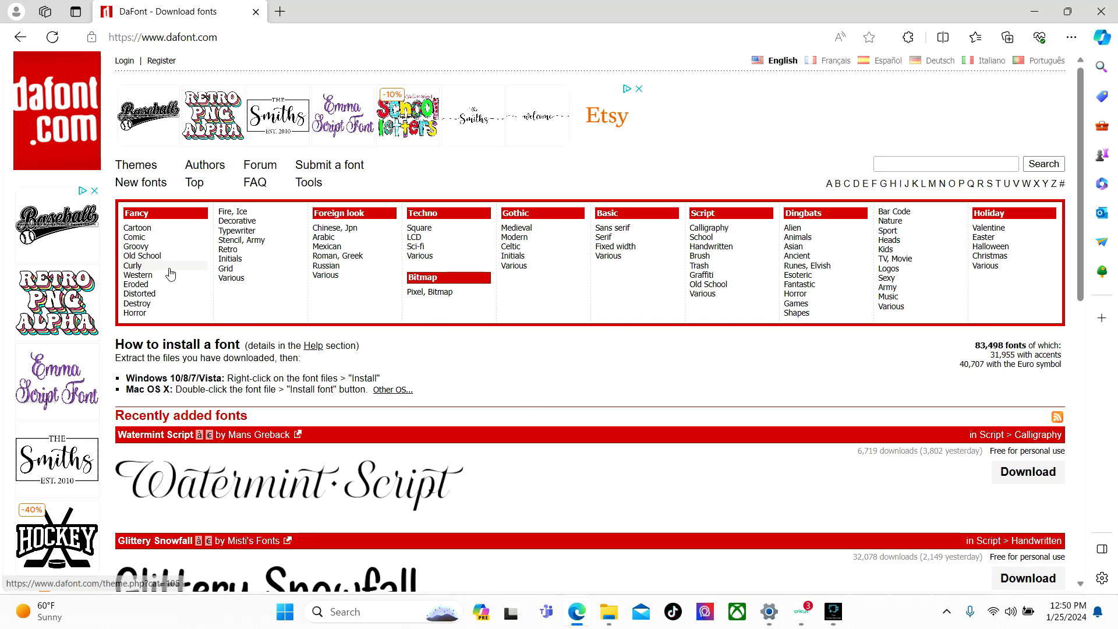
pyautogui.click(372, 258)
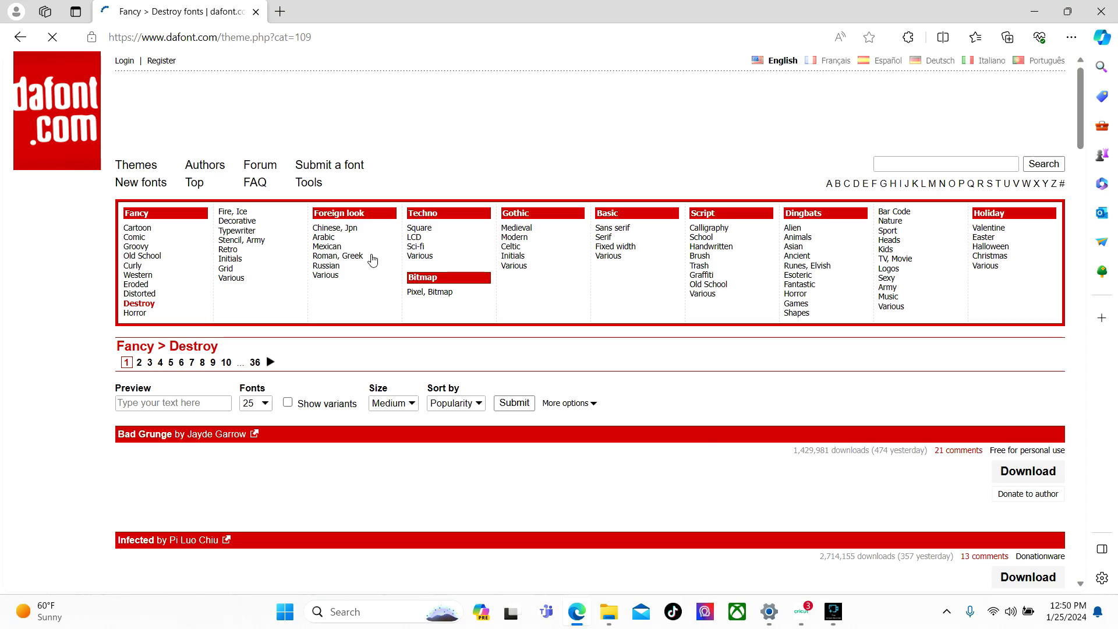
pyautogui.scroll(-6, 403, 254)
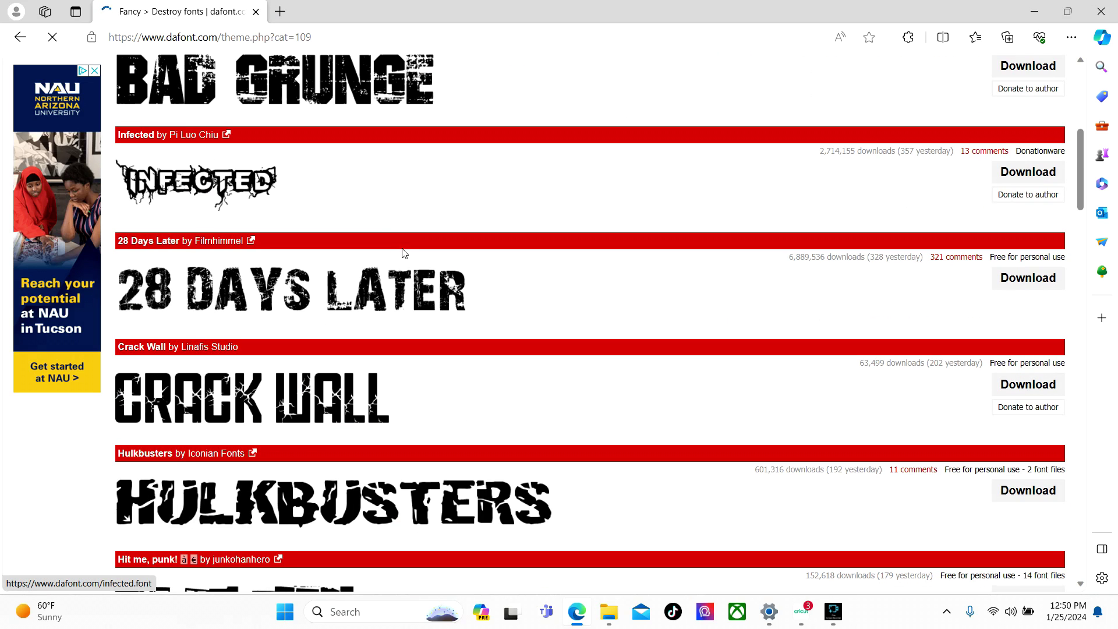
pyautogui.scroll(-6, 371, 210)
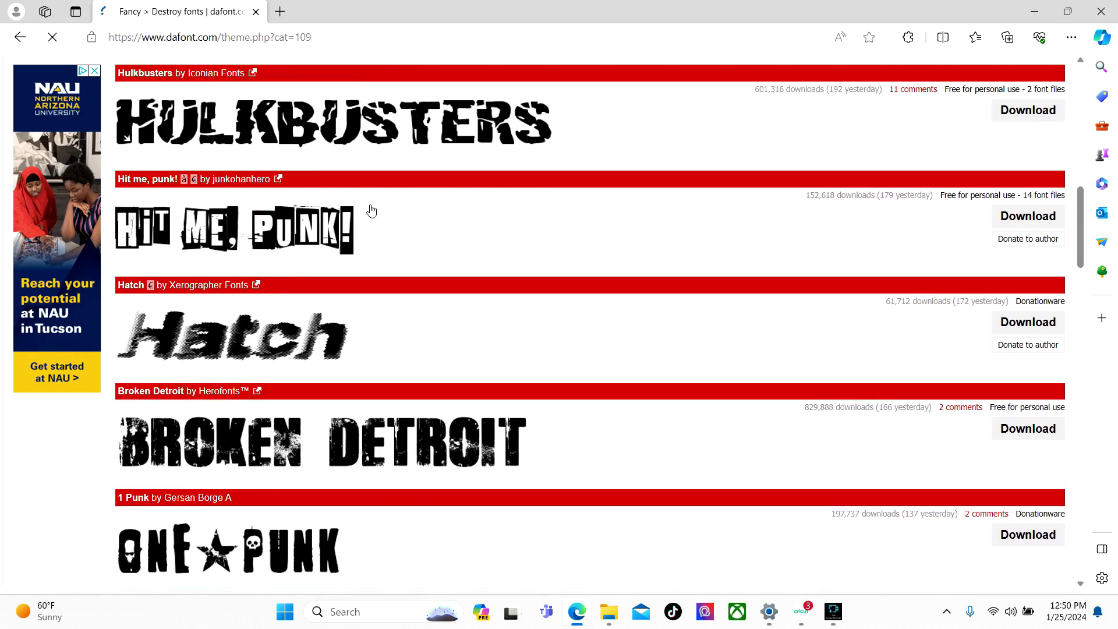
pyautogui.scroll(1, 371, 210)
pyautogui.click(1037, 178)
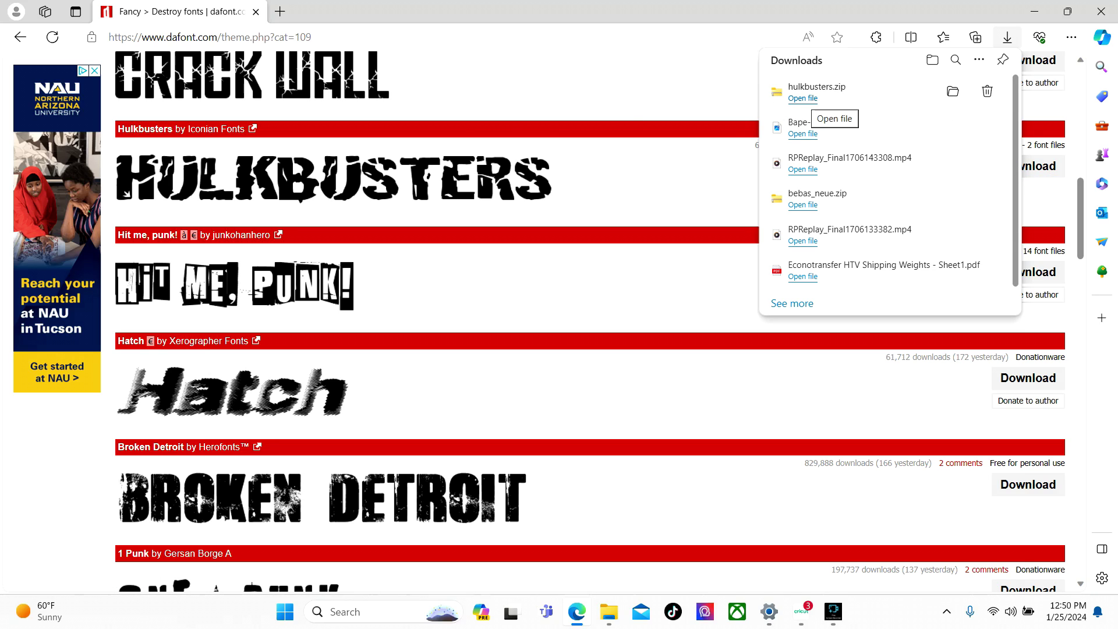
# Step: Preview both TrueType fonts in the downloaded hulkbusters.zip and install the regular Hulkbusters font
pyautogui.click(803, 98)
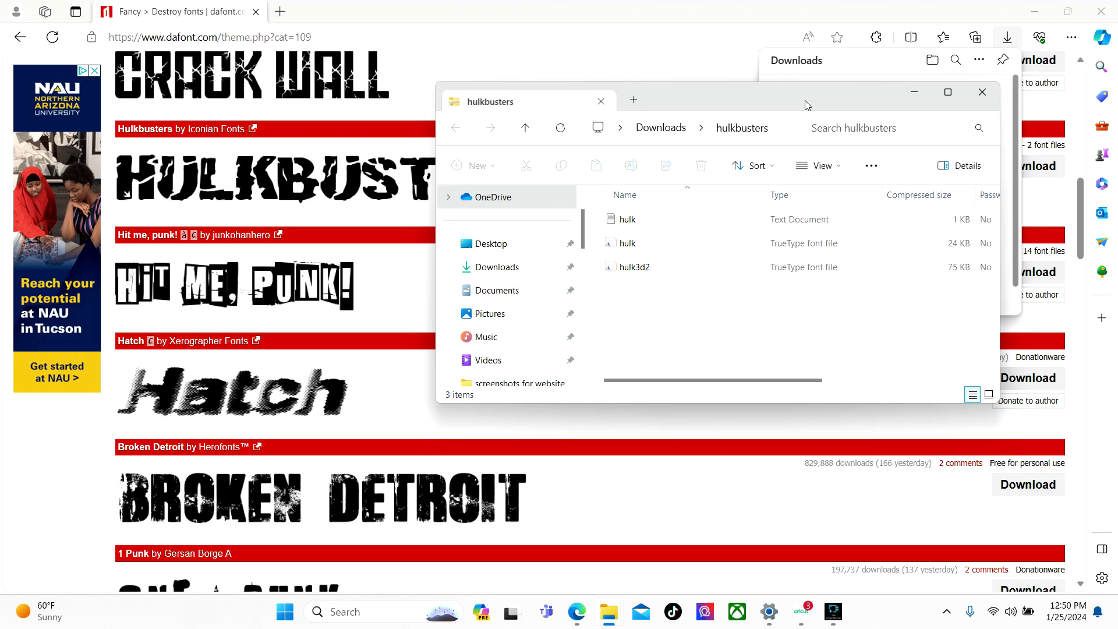
pyautogui.doubleClick(625, 246)
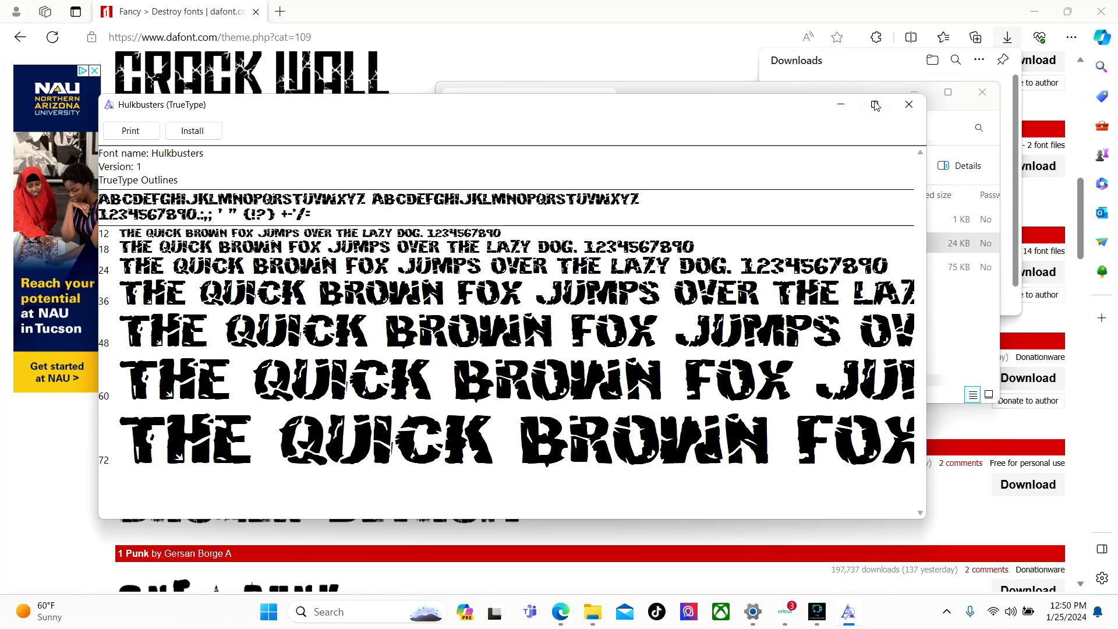
pyautogui.click(921, 102)
pyautogui.click(704, 266)
pyautogui.doubleClick(704, 267)
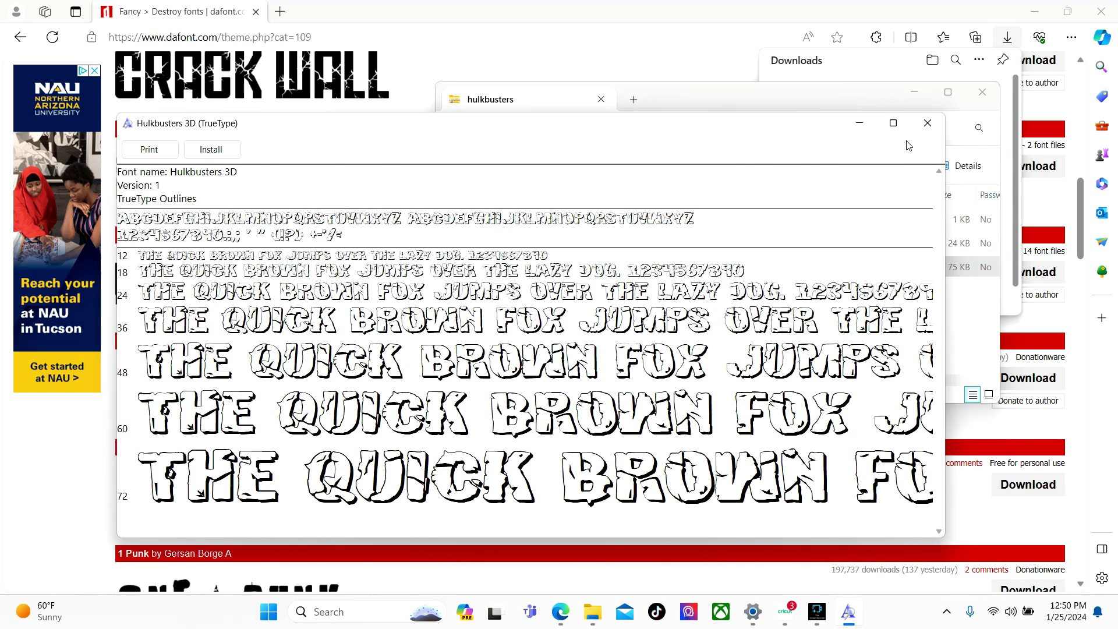
pyautogui.click(928, 123)
pyautogui.doubleClick(625, 243)
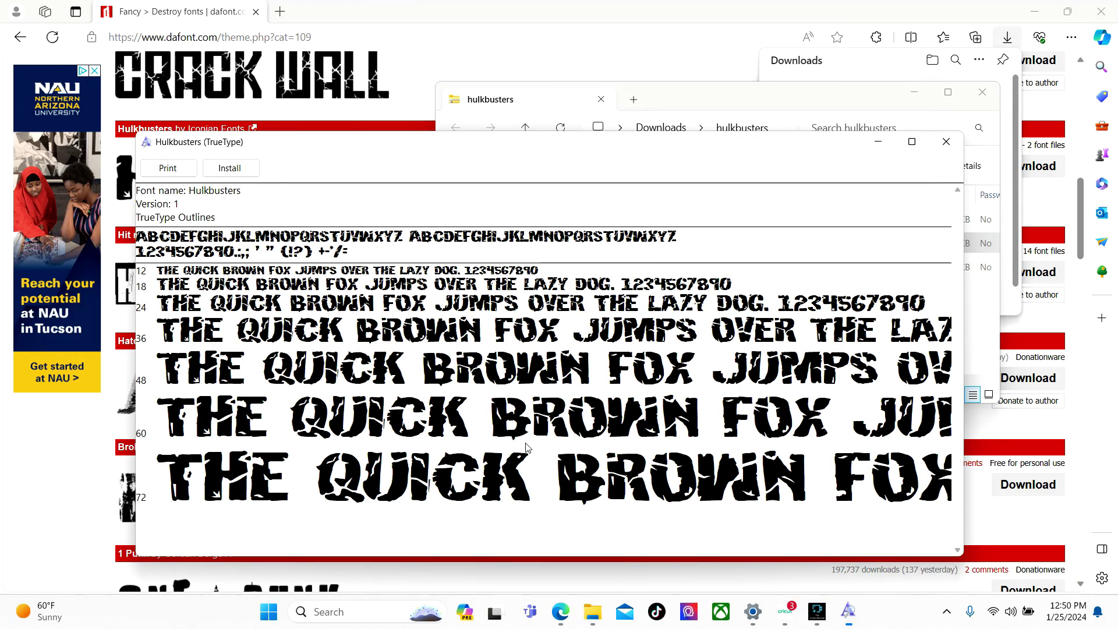
pyautogui.click(229, 167)
# Step: Quit Cricut Design Space and confirm closing it
pyautogui.click(794, 616)
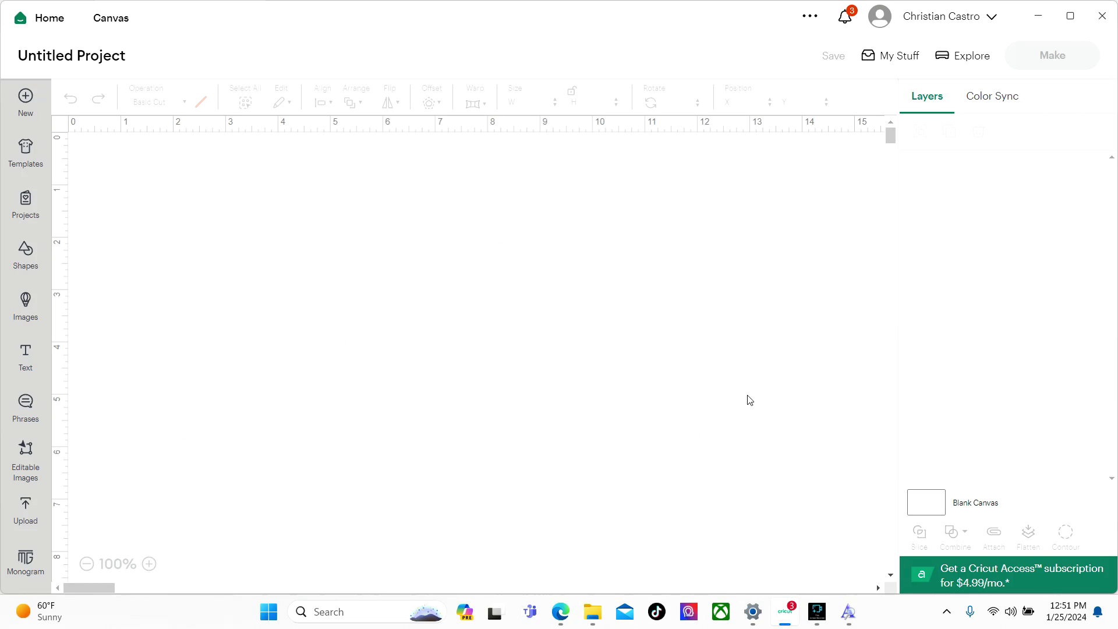
pyautogui.click(560, 611)
pyautogui.rightClick(789, 611)
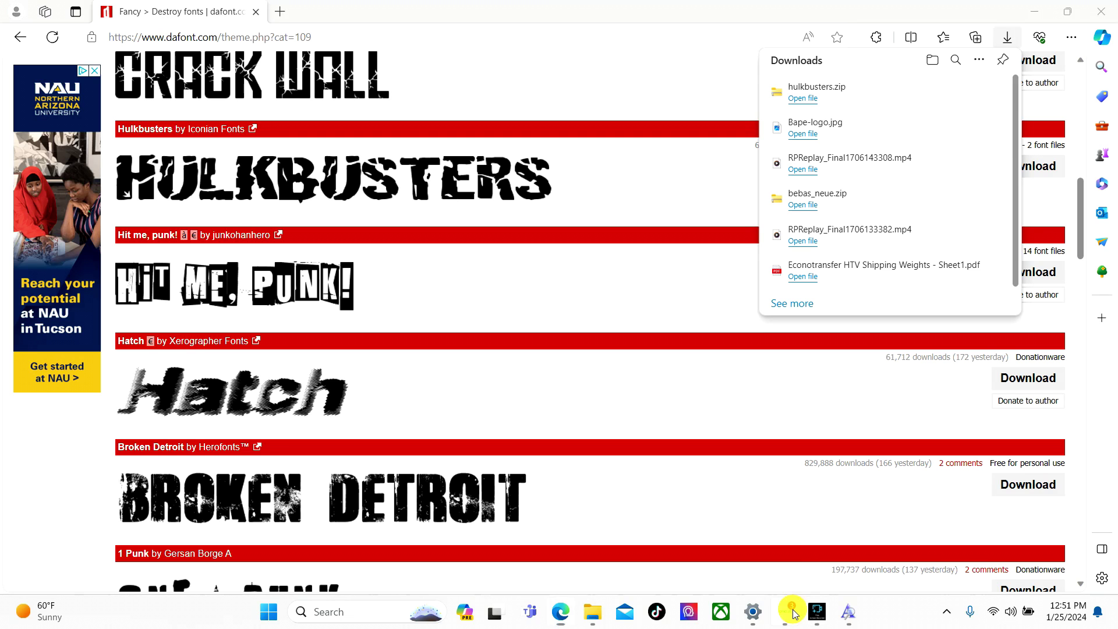
pyautogui.click(790, 573)
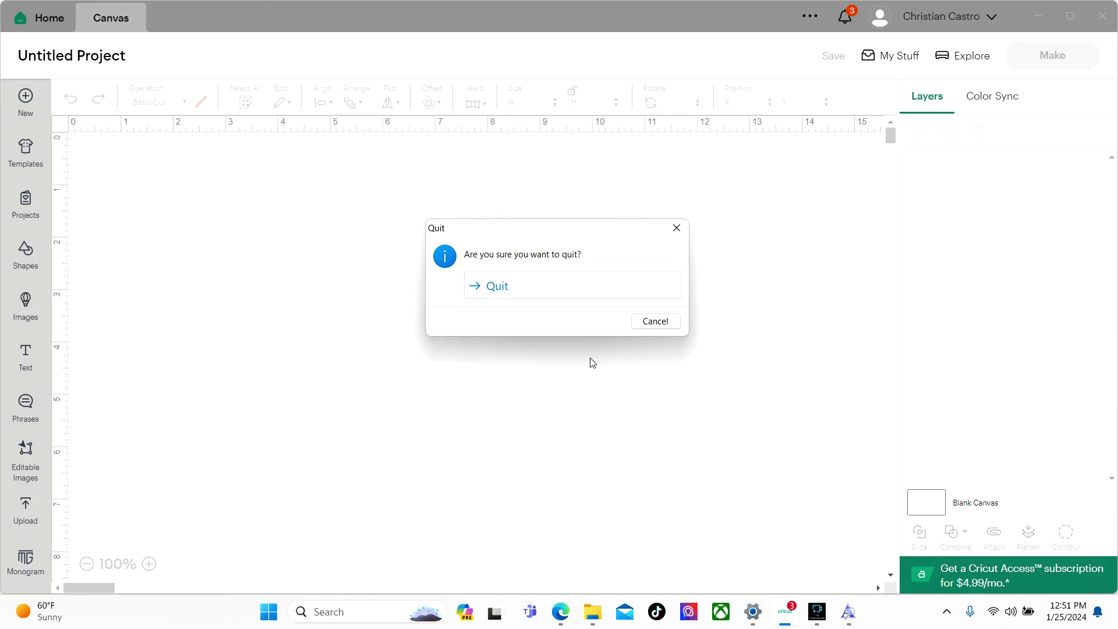
pyautogui.press('Return')
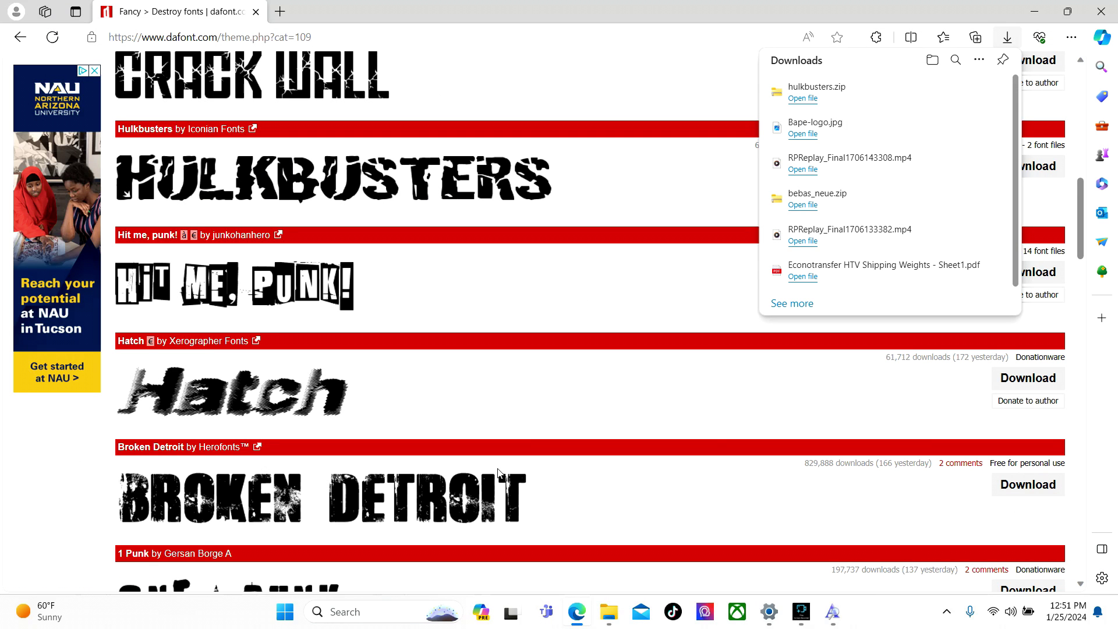
# Step: Relaunch Cricut Design Space, dismiss the Cricut Access offer and start a new project
pyautogui.click(371, 611)
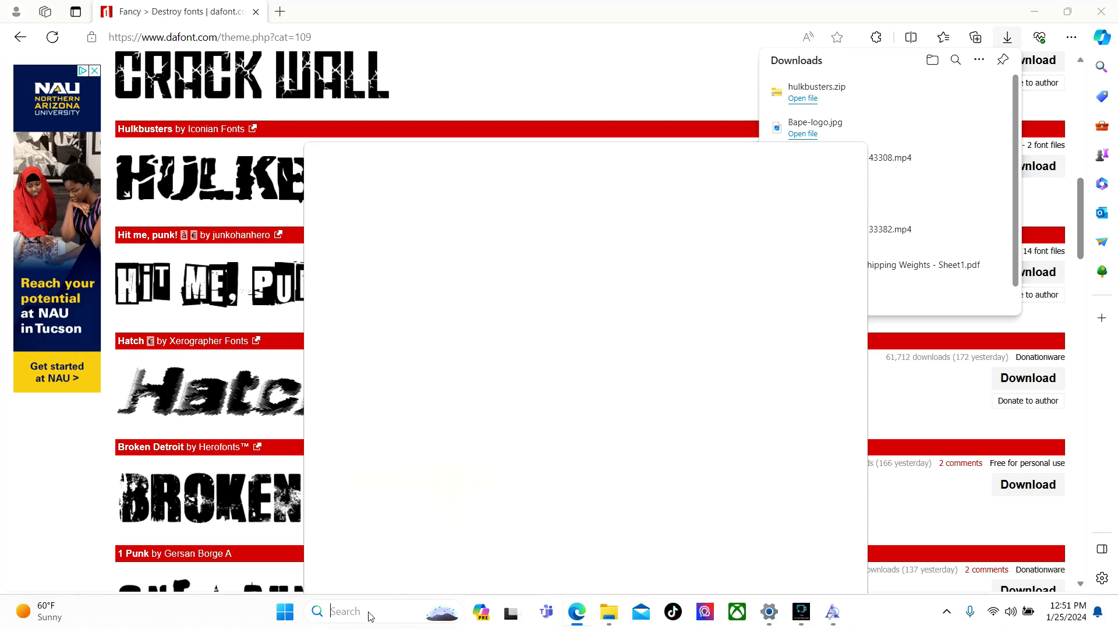
pyautogui.write('CR')
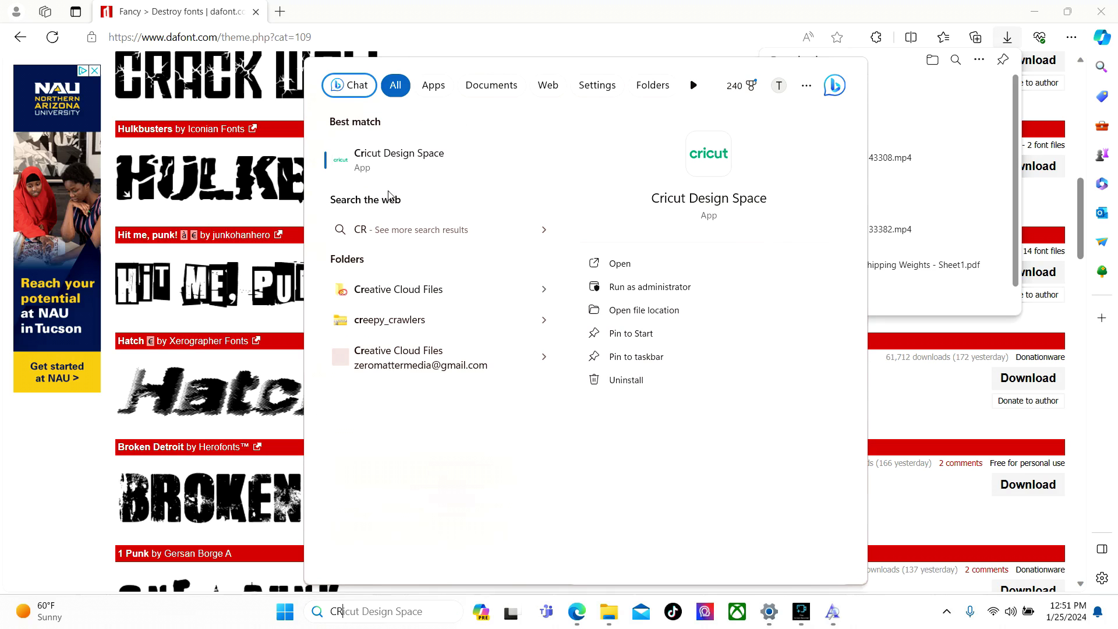
pyautogui.click(410, 155)
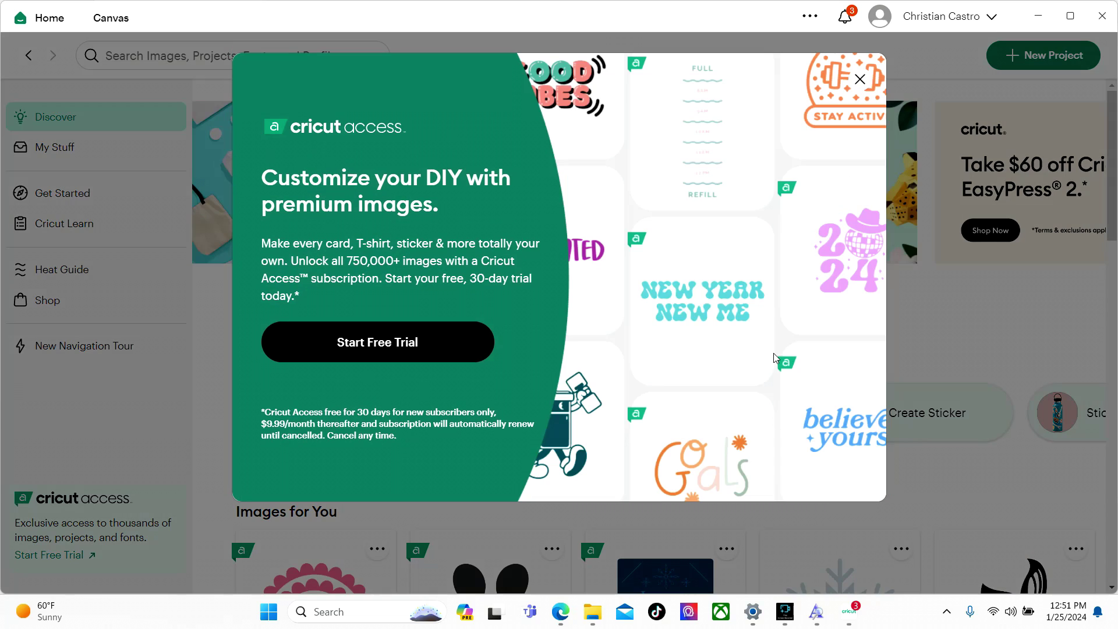
pyautogui.click(861, 78)
pyautogui.click(1043, 55)
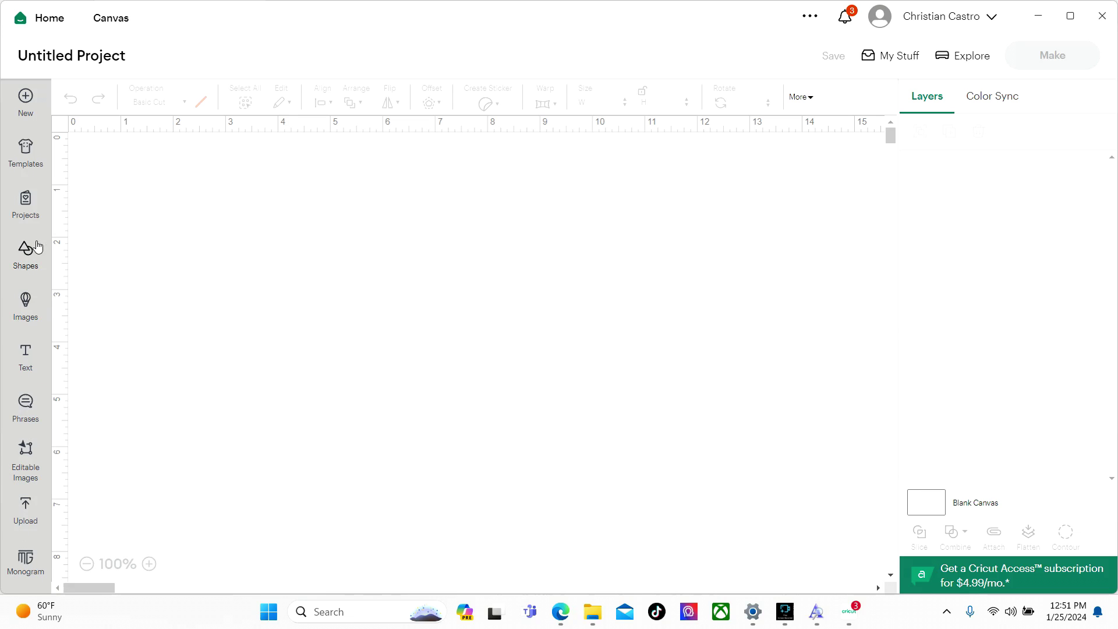
# Step: Add a default text object to the canvas and set its font to the system font Hulkbusters
pyautogui.click(27, 354)
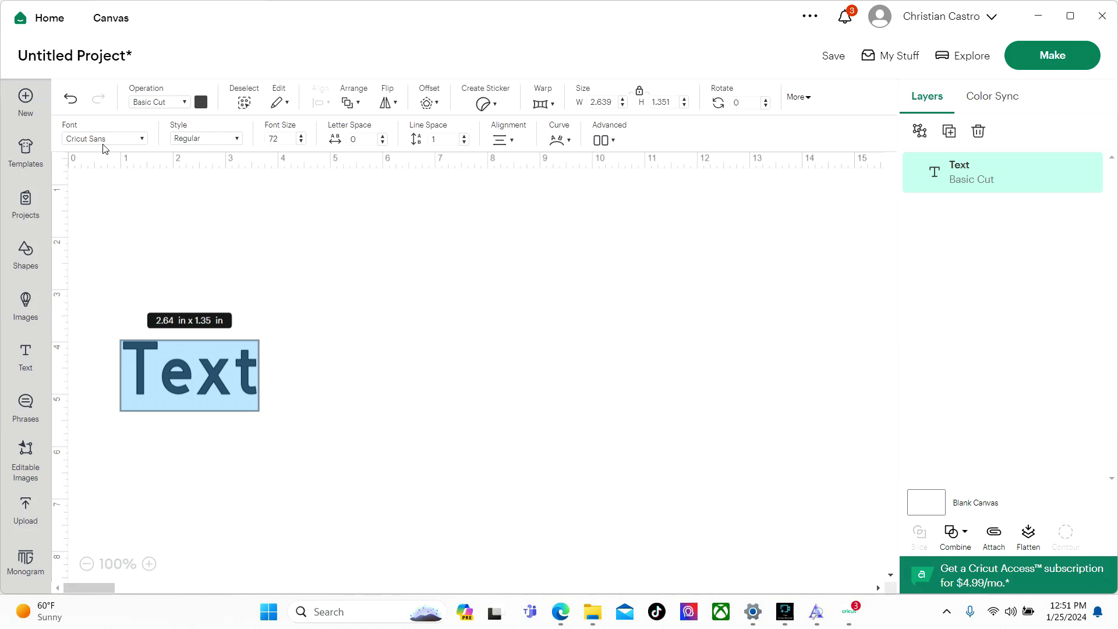
pyautogui.click(142, 139)
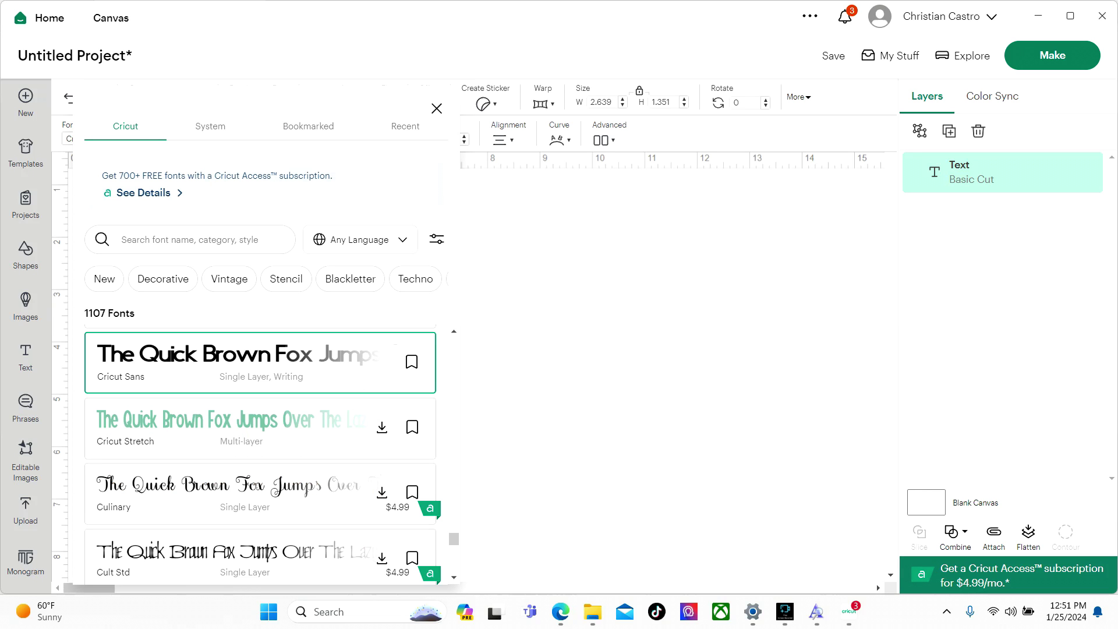
pyautogui.click(211, 142)
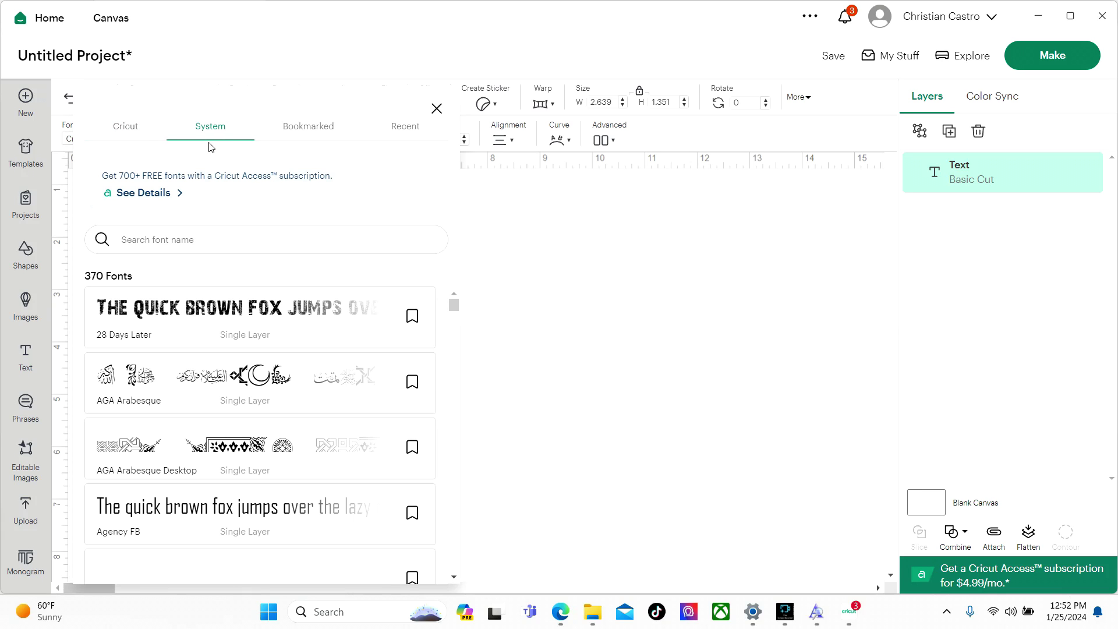
pyautogui.write('HUL')
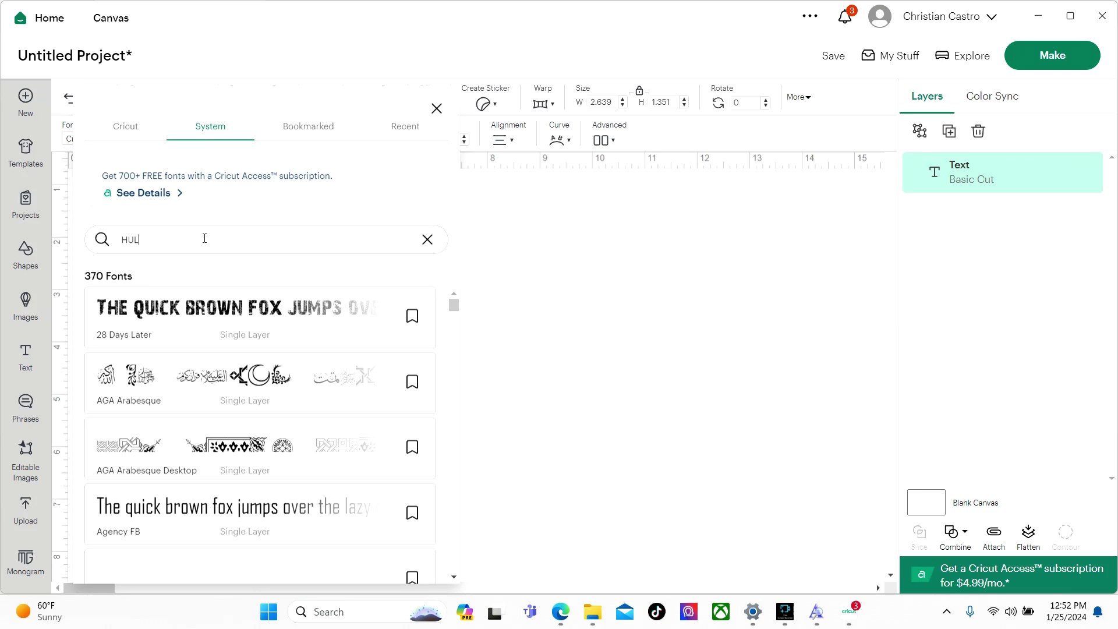
pyautogui.press('Return')
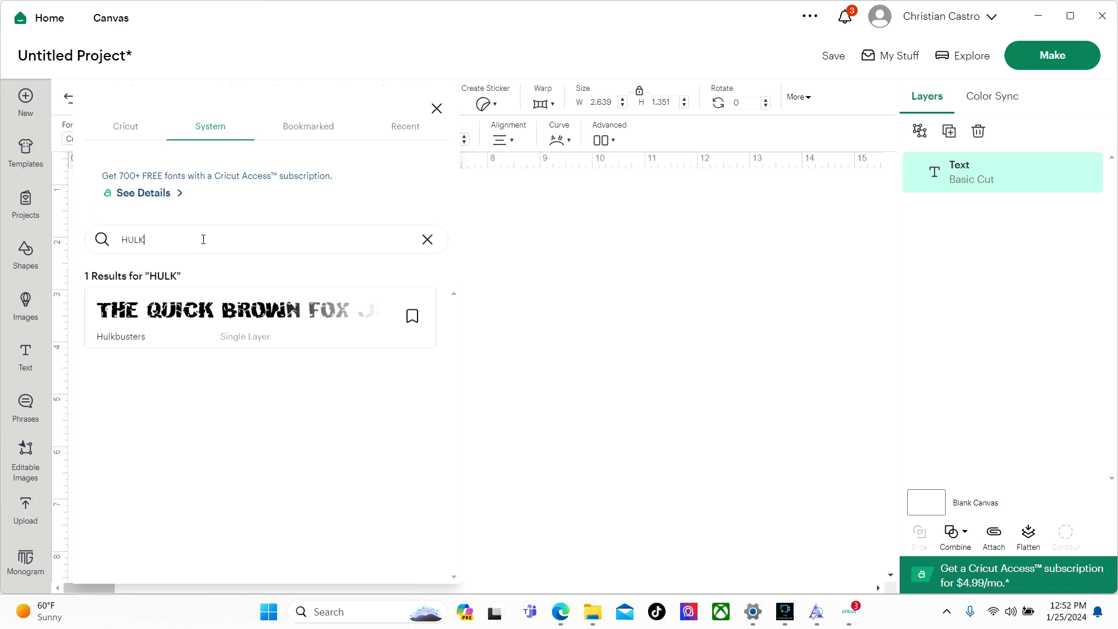
pyautogui.click(170, 308)
pyautogui.click(436, 109)
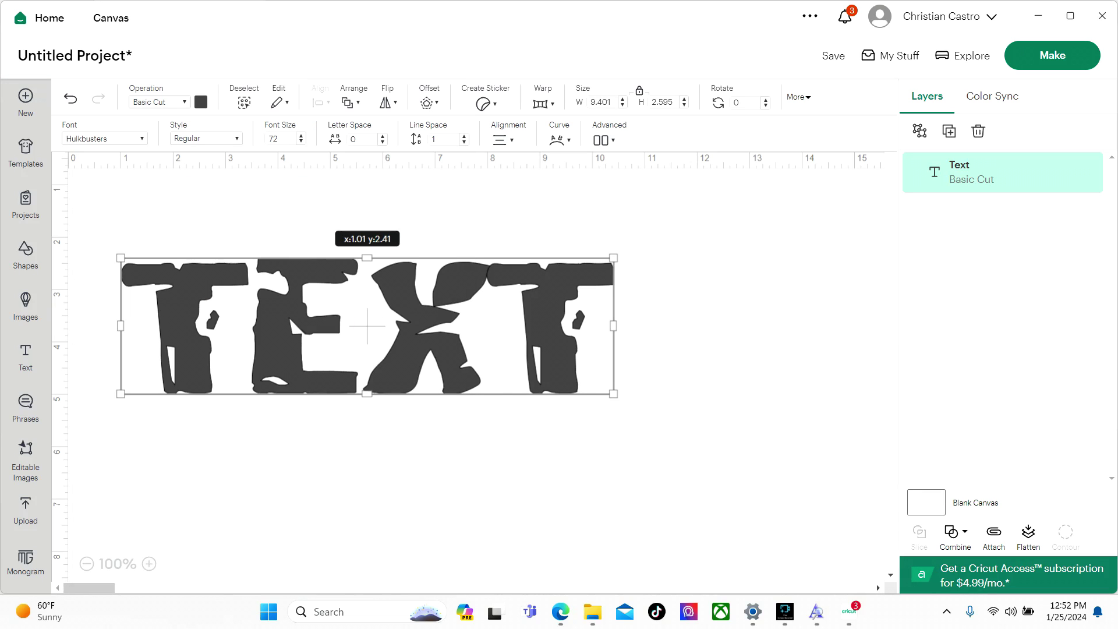
# Step: Shrink the text to about 5.08 x 1.4 in and move it so it starts near the 9.7 in ruler mark
pyautogui.moveTo(367, 326); pyautogui.dragTo(441, 330)
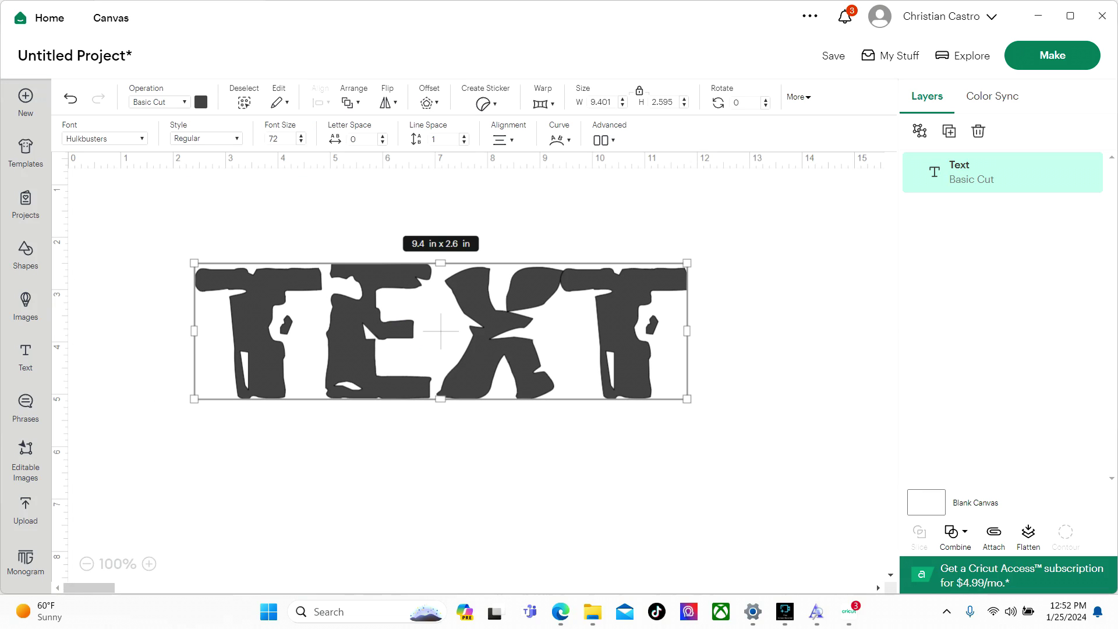
pyautogui.moveTo(687, 399); pyautogui.dragTo(460, 336)
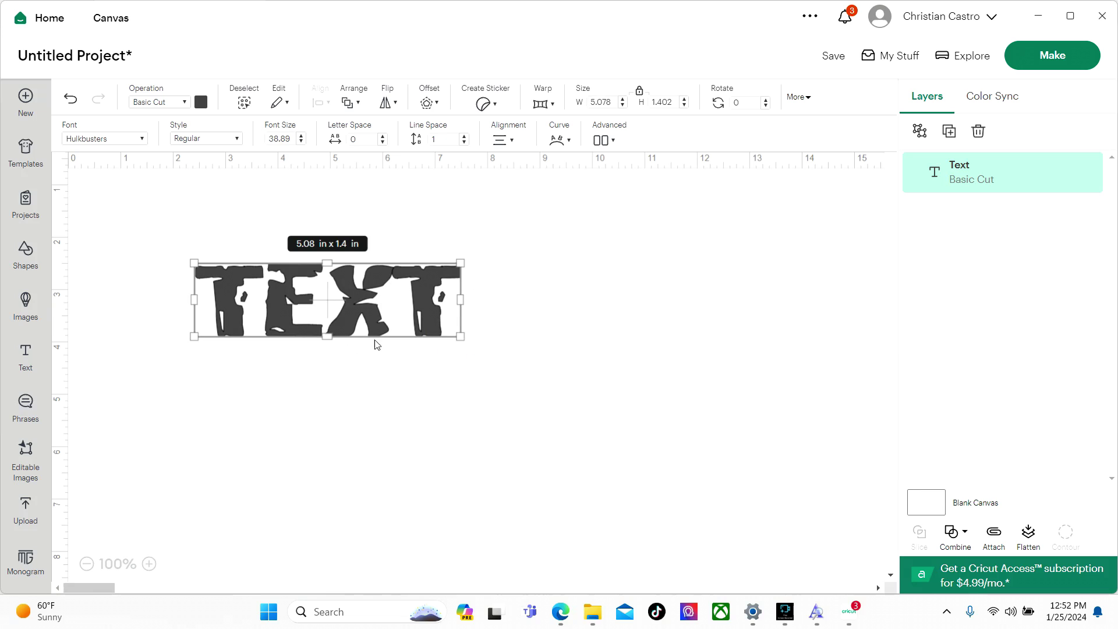
pyautogui.click(341, 341)
pyautogui.moveTo(374, 303); pyautogui.dragTo(523, 358)
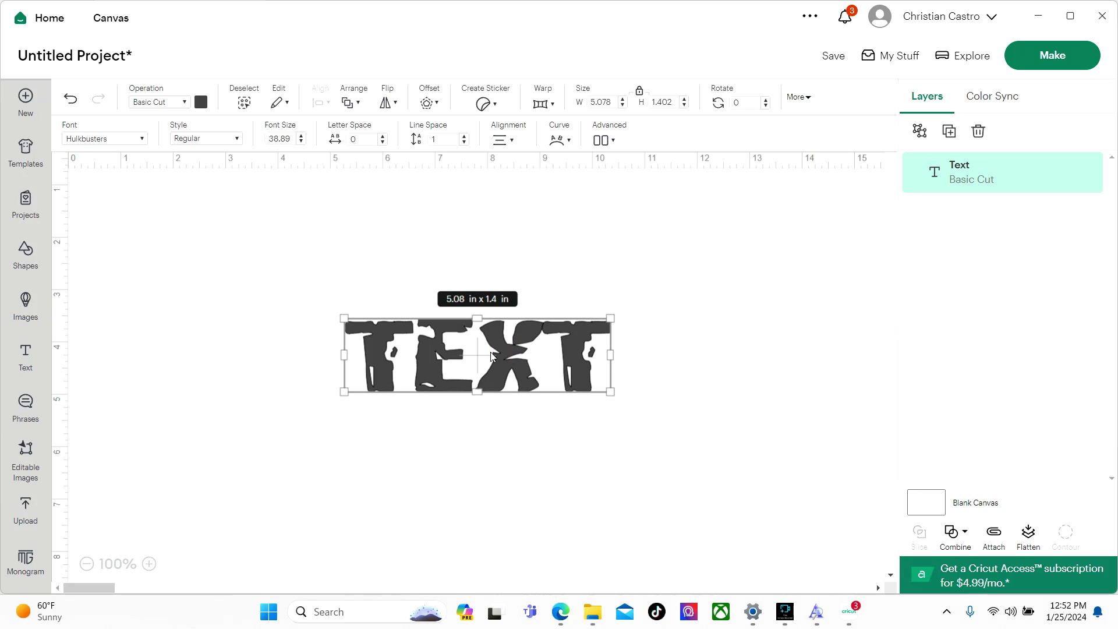
pyautogui.moveTo(484, 341); pyautogui.dragTo(705, 336)
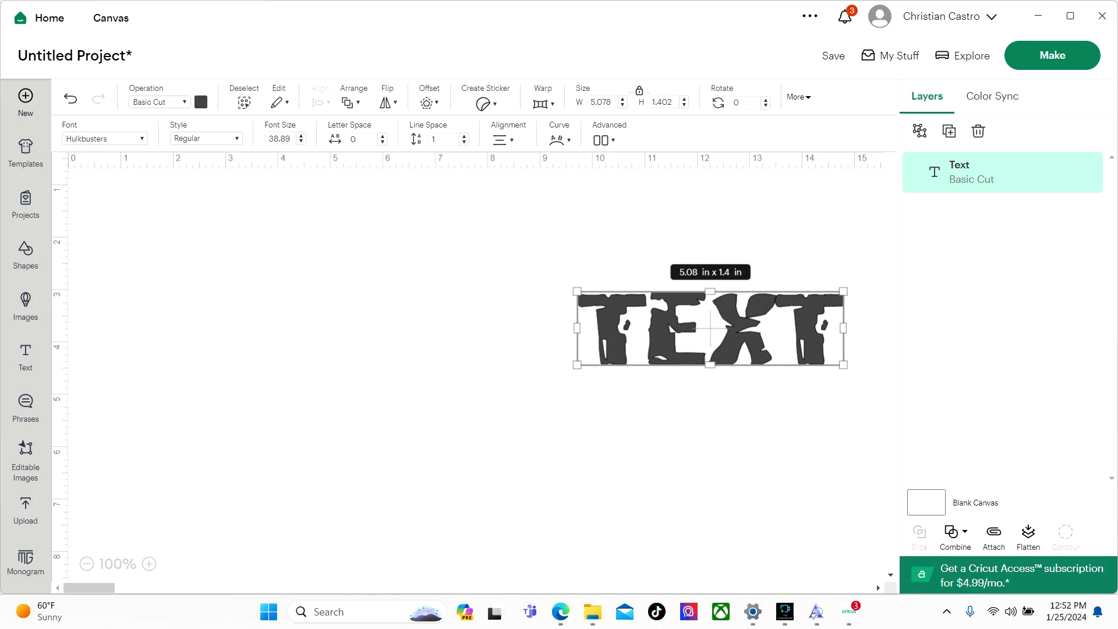
# Step: Request a new project but cancel replacing the current one, and move the text back toward the middle of the canvas
pyautogui.click(25, 101)
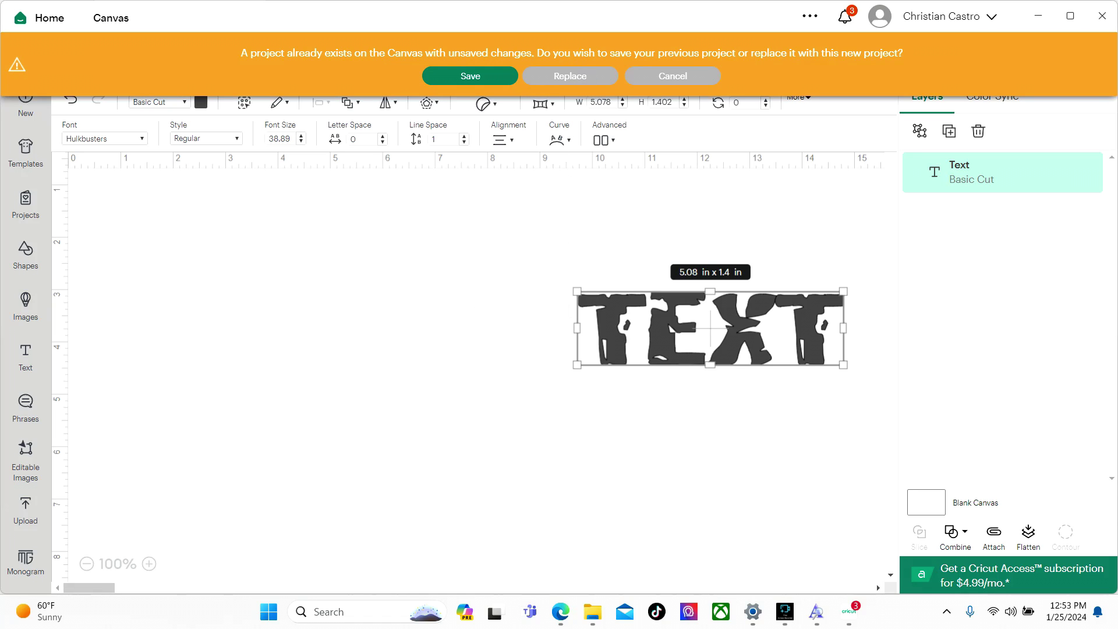
pyautogui.click(670, 75)
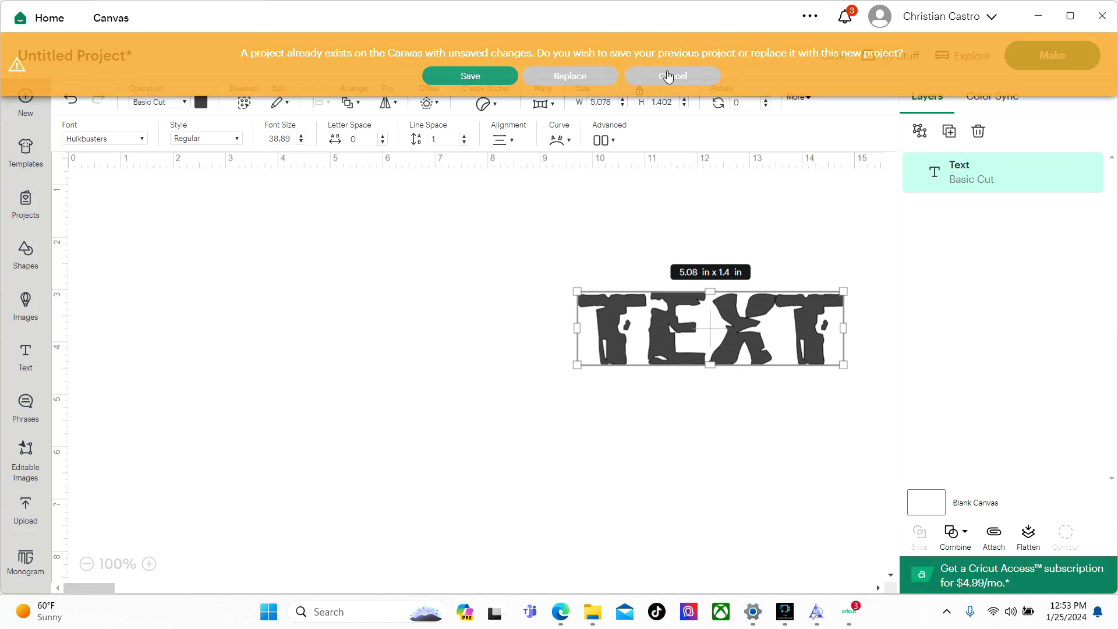
pyautogui.moveTo(739, 347); pyautogui.dragTo(517, 357)
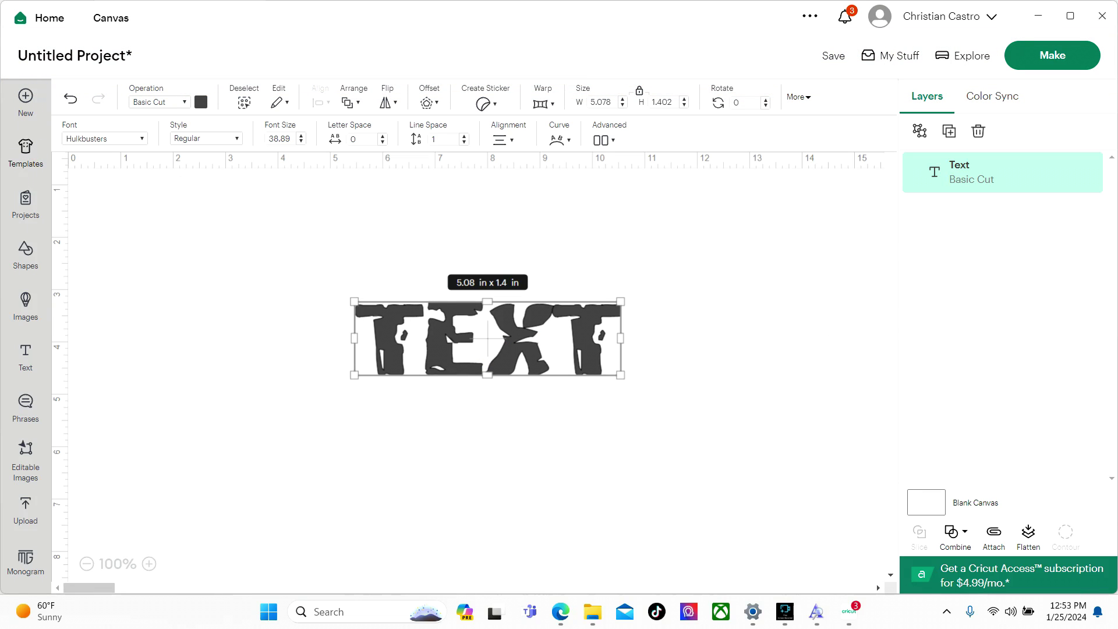
# Step: Open the Templates library and browse through the available product templates
pyautogui.click(29, 150)
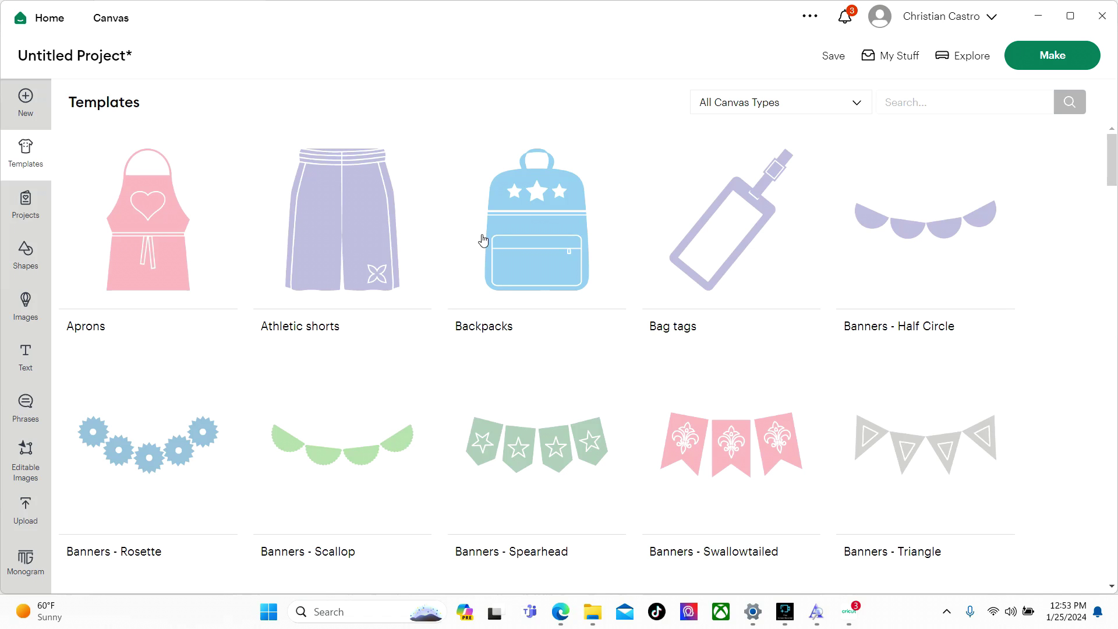
pyautogui.scroll(-10, 574, 227)
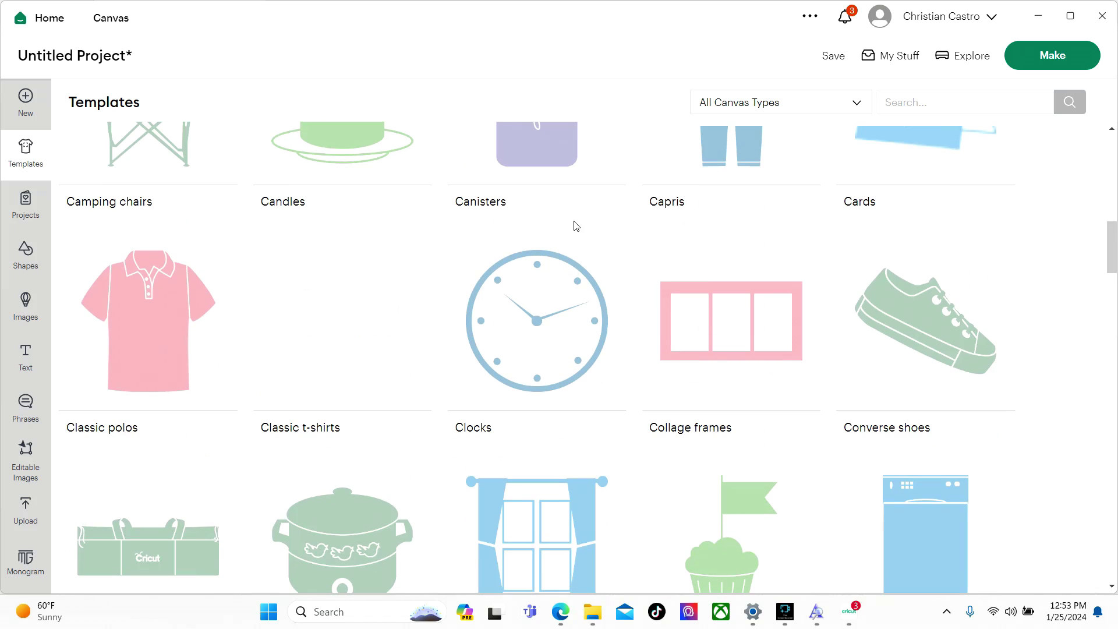
pyautogui.scroll(-10, 574, 227)
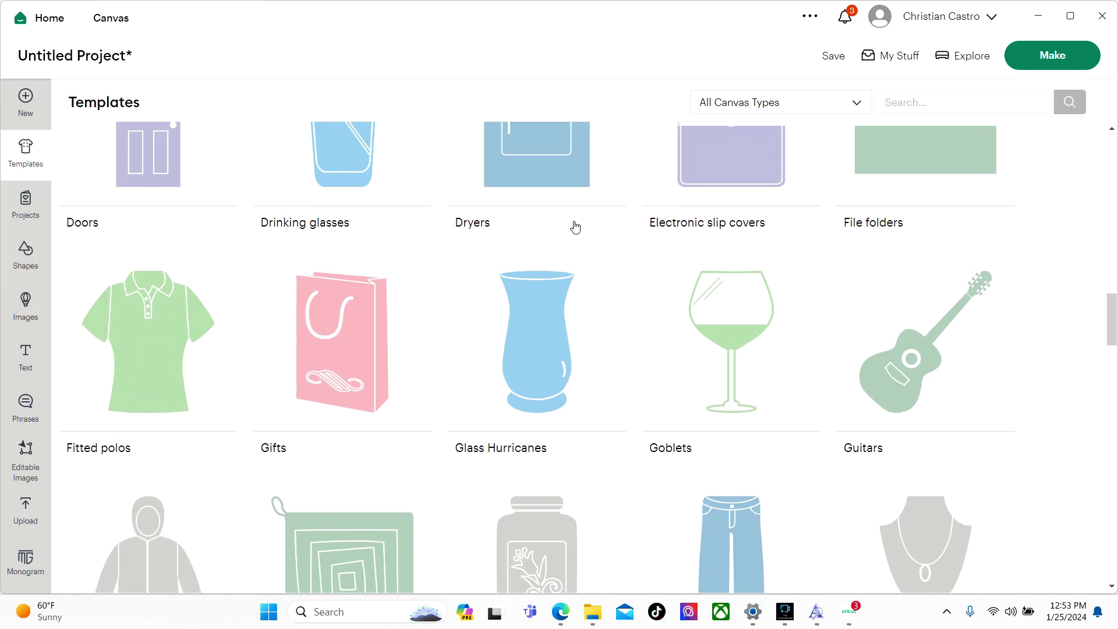
pyautogui.scroll(-10, 574, 227)
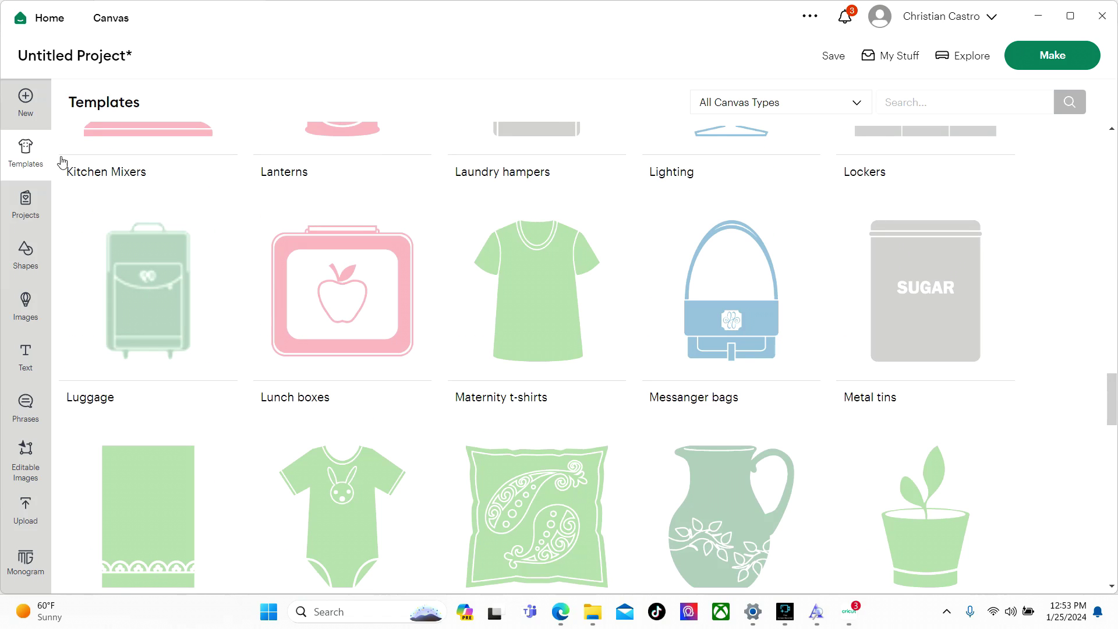
pyautogui.scroll(-15, 666, 277)
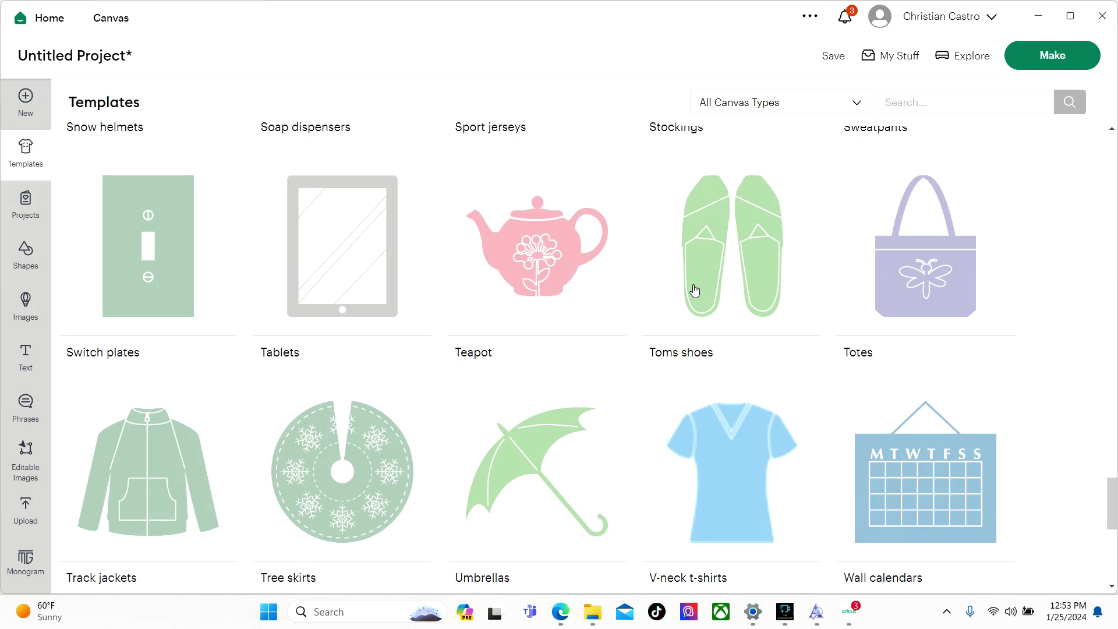
# Step: Apply the Backpacks template to the canvas and move the text clear of the bags, starting near the 26 in ruler mark
pyautogui.scroll(-6, 694, 290)
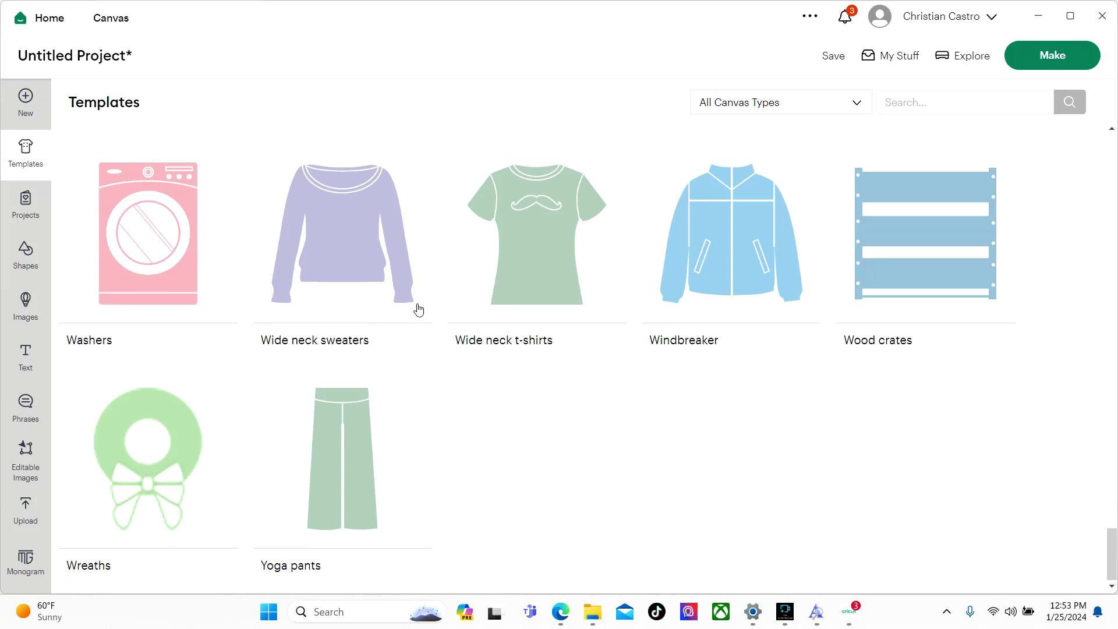
pyautogui.scroll(5, 417, 309)
pyautogui.scroll(12, 417, 309)
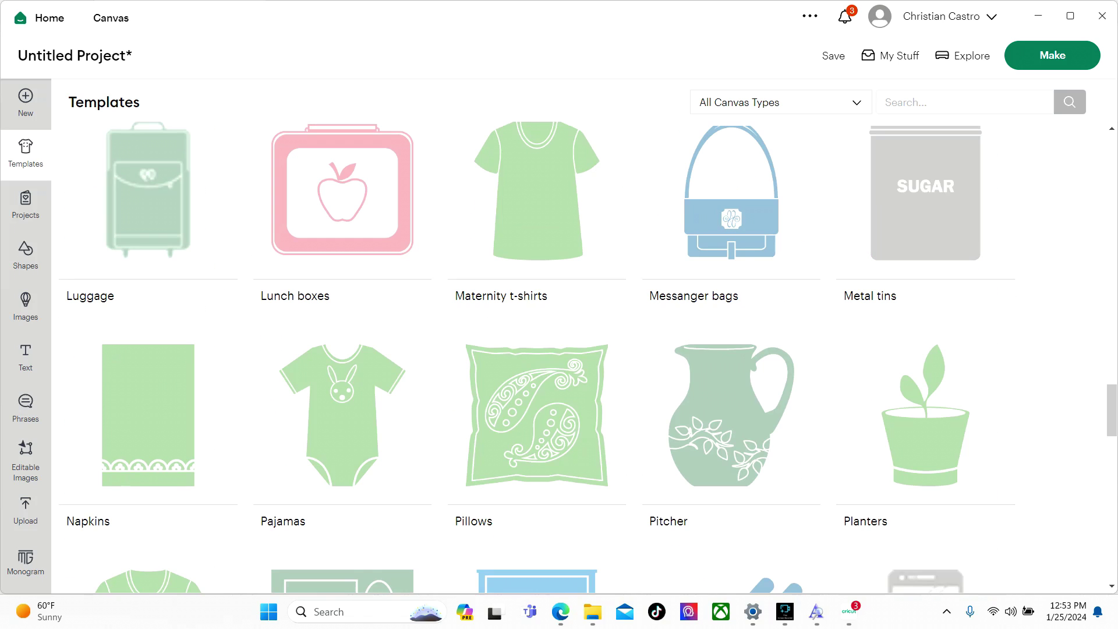
pyautogui.scroll(20, 462, 304)
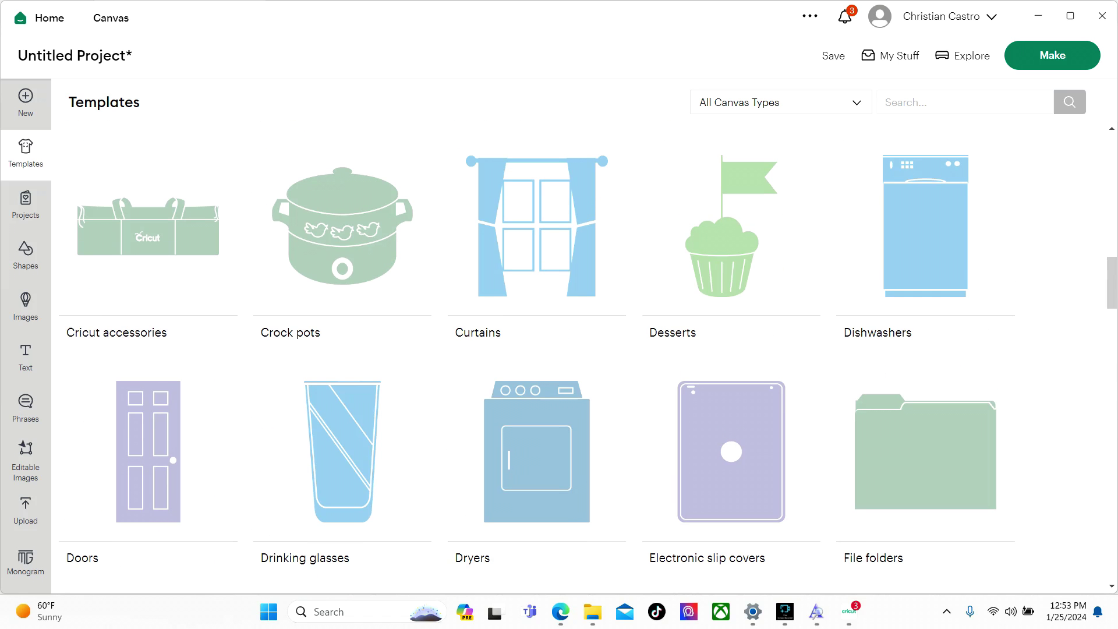
pyautogui.scroll(15, 464, 305)
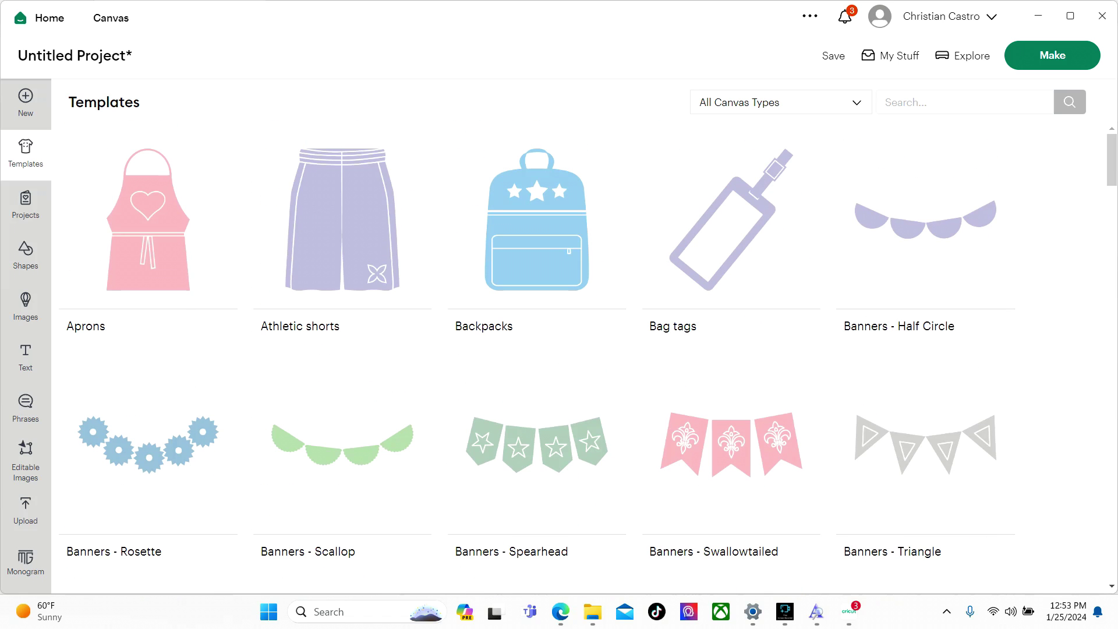
pyautogui.click(566, 256)
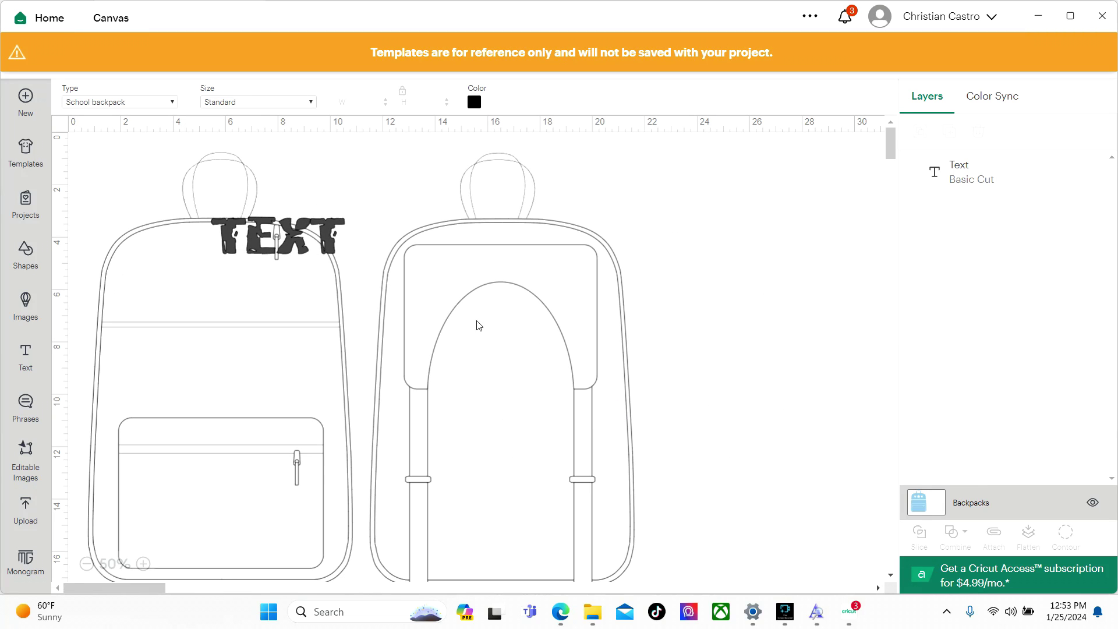
pyautogui.moveTo(307, 244); pyautogui.dragTo(826, 258)
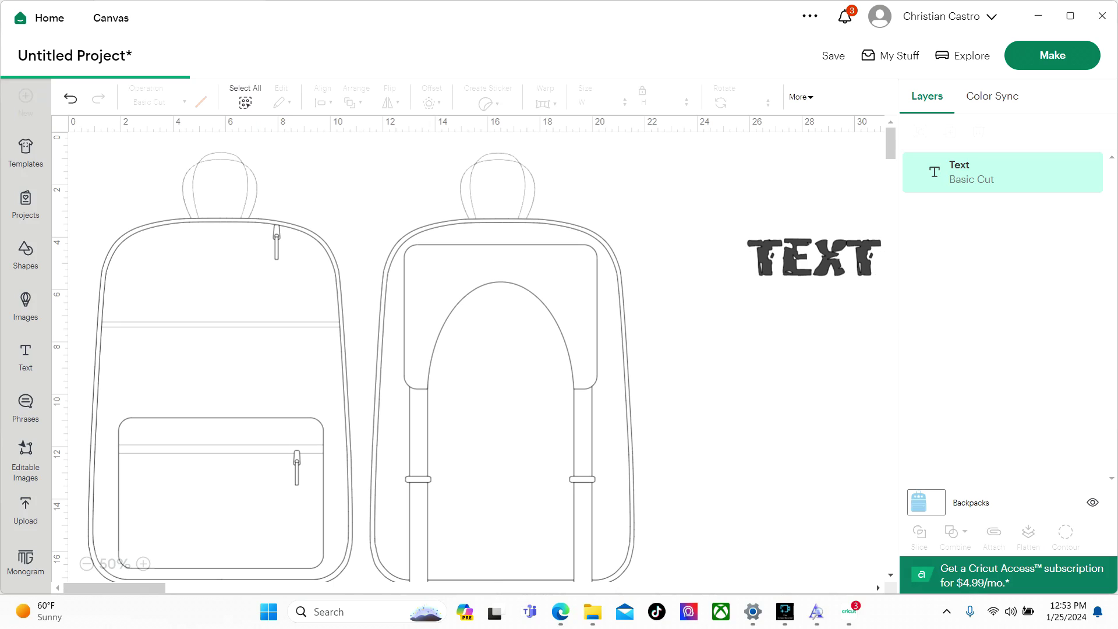
# Step: Undo every edit made to the text, back to the point before it was added to the canvas
pyautogui.click(70, 100)
pyautogui.click(71, 100)
pyautogui.click(70, 101)
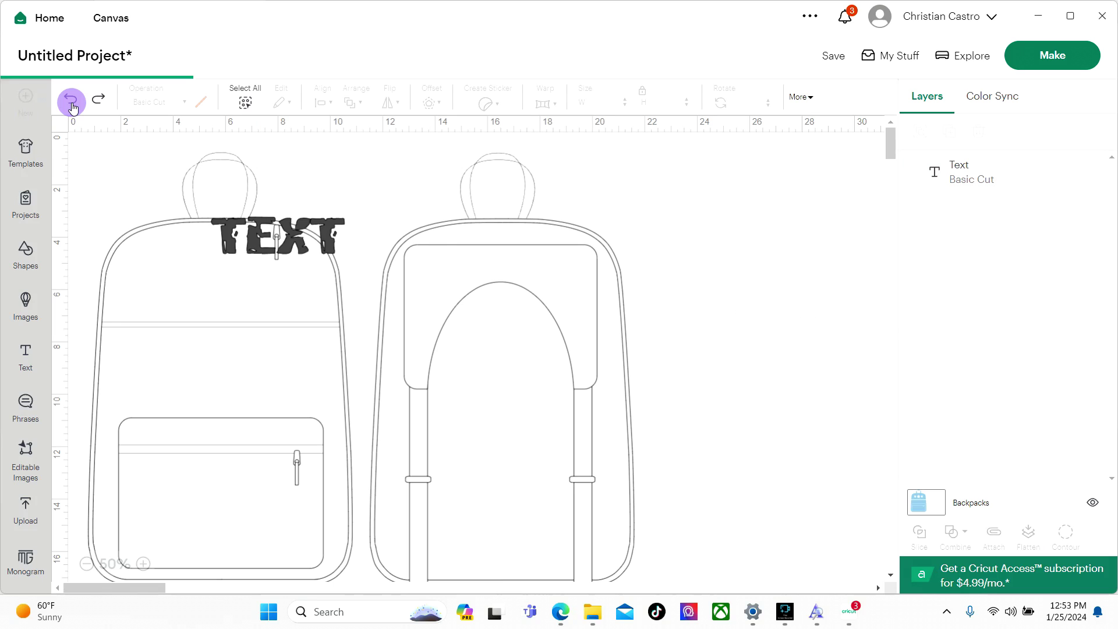
pyautogui.click(70, 101)
pyautogui.click(70, 101)
pyautogui.click(71, 102)
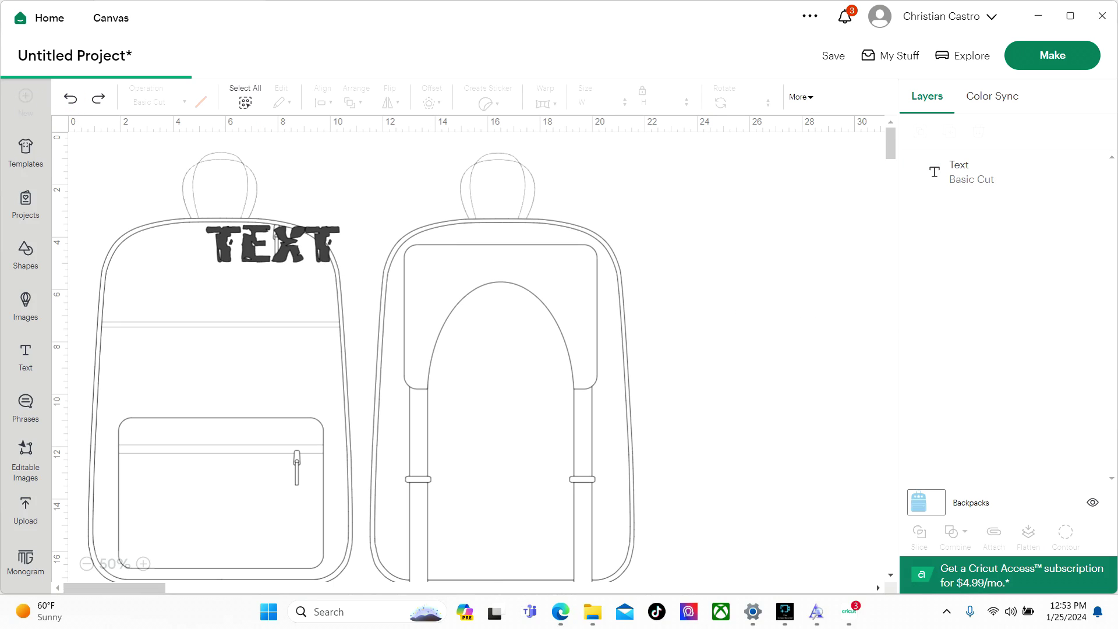
pyautogui.click(71, 101)
pyautogui.click(70, 102)
pyautogui.click(70, 102)
pyautogui.click(71, 101)
pyautogui.click(71, 101)
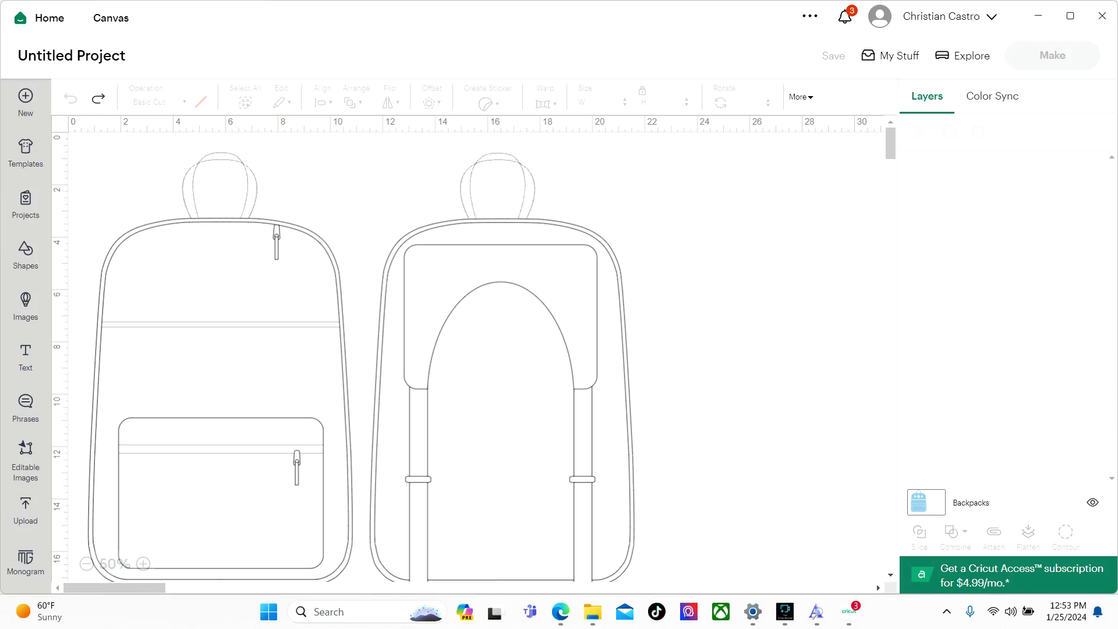
# Step: Replace the backpack template with a blank canvas and browse the Projects library with all projects listed
pyautogui.click(26, 155)
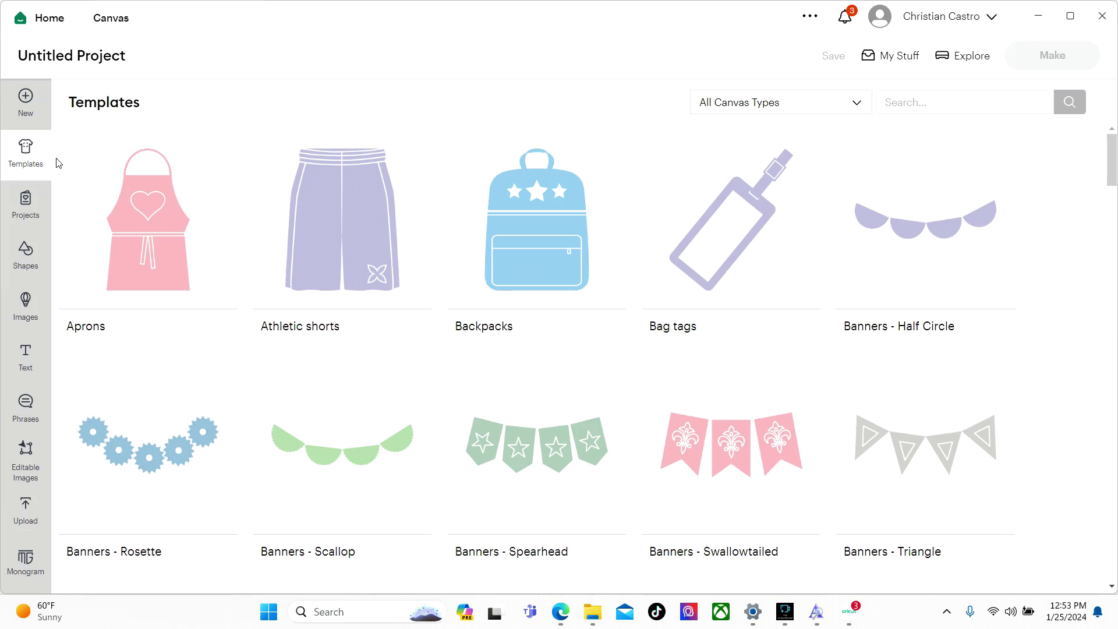
pyautogui.click(465, 152)
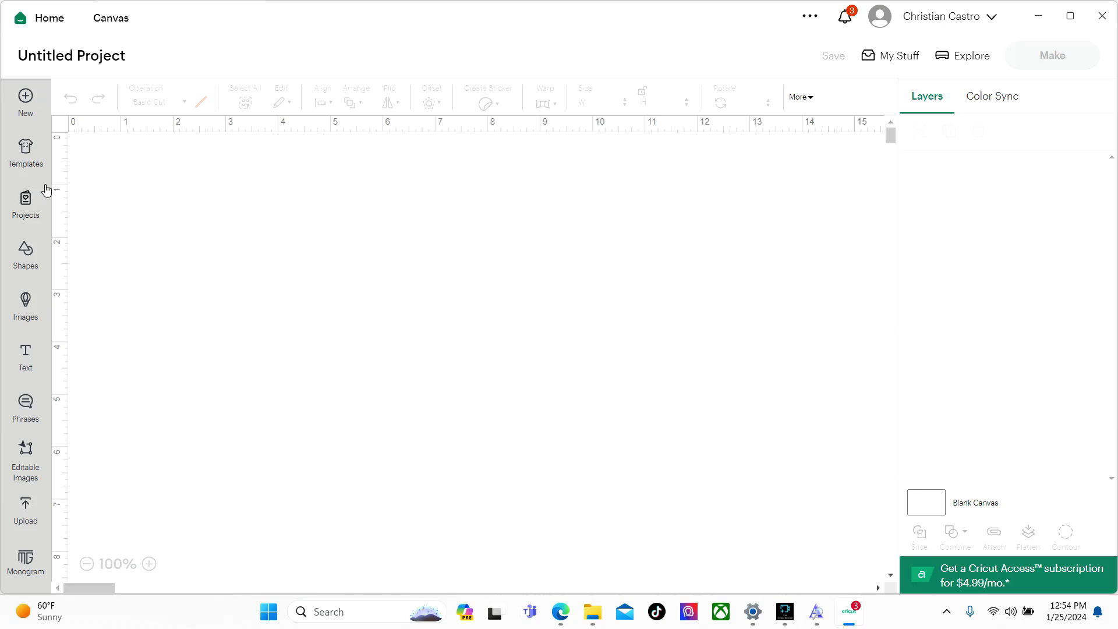
pyautogui.click(26, 201)
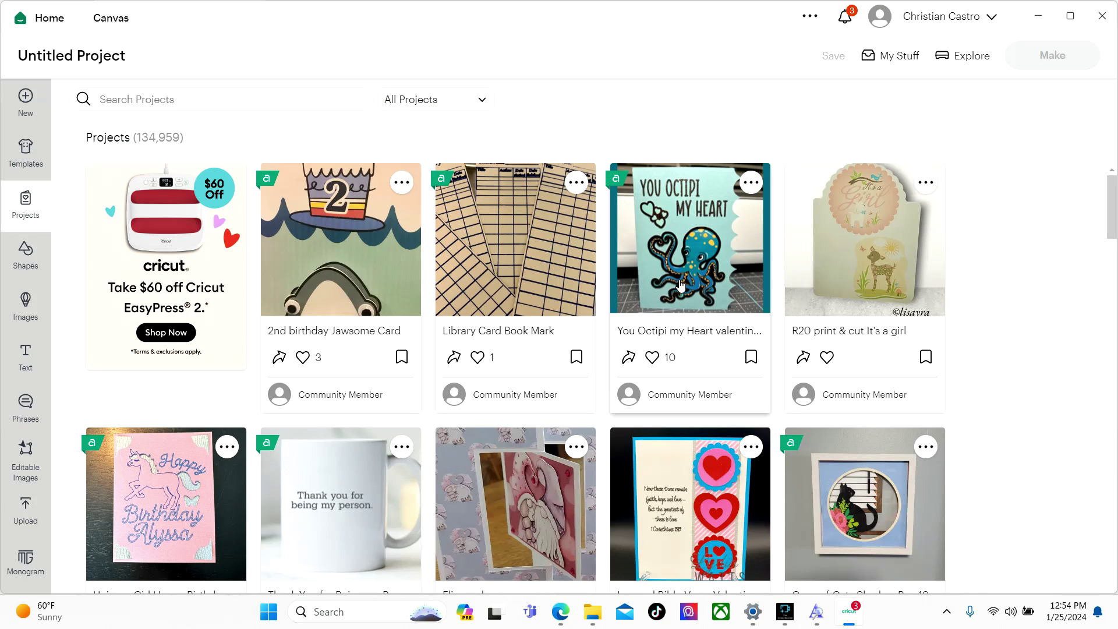
pyautogui.scroll(-10, 615, 310)
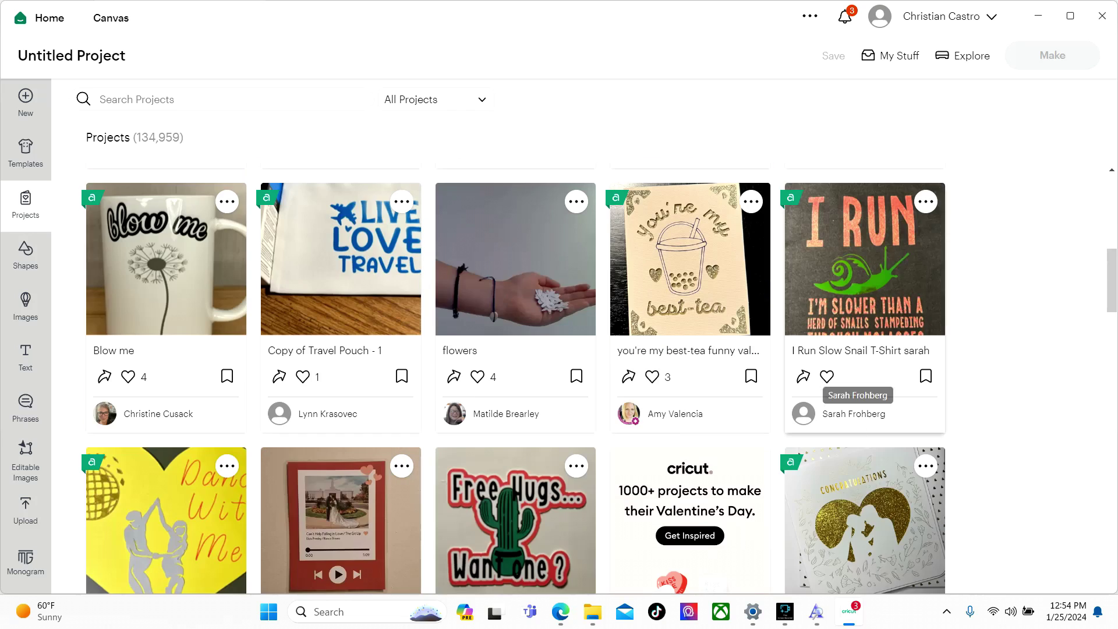
pyautogui.scroll(10, 524, 350)
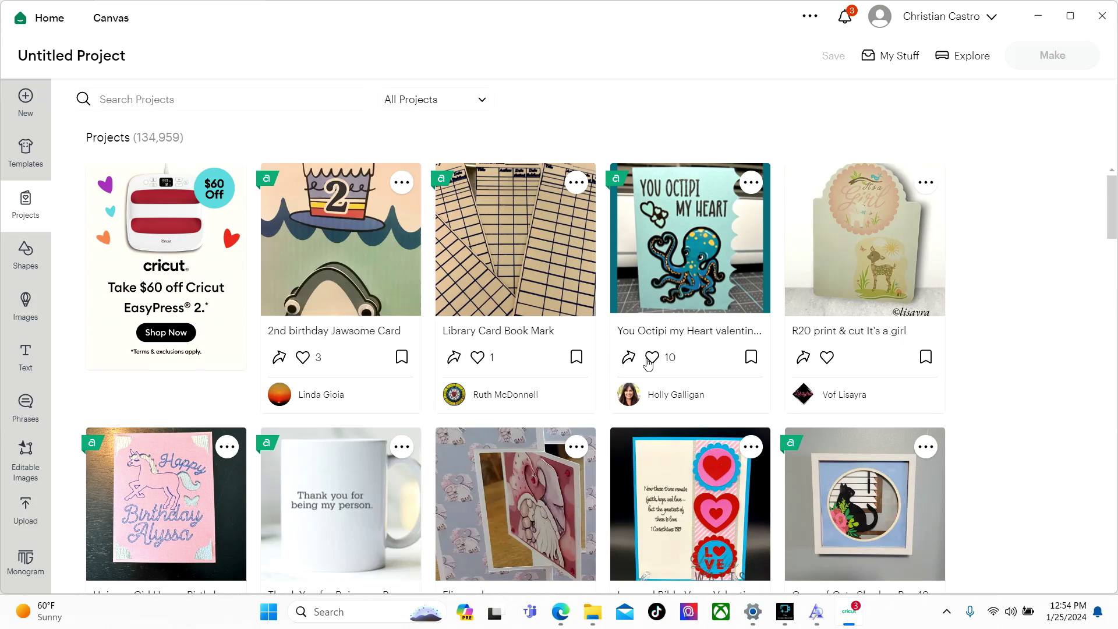
# Step: Filter the Projects library to My Projects and look through the saved designs
pyautogui.click(484, 100)
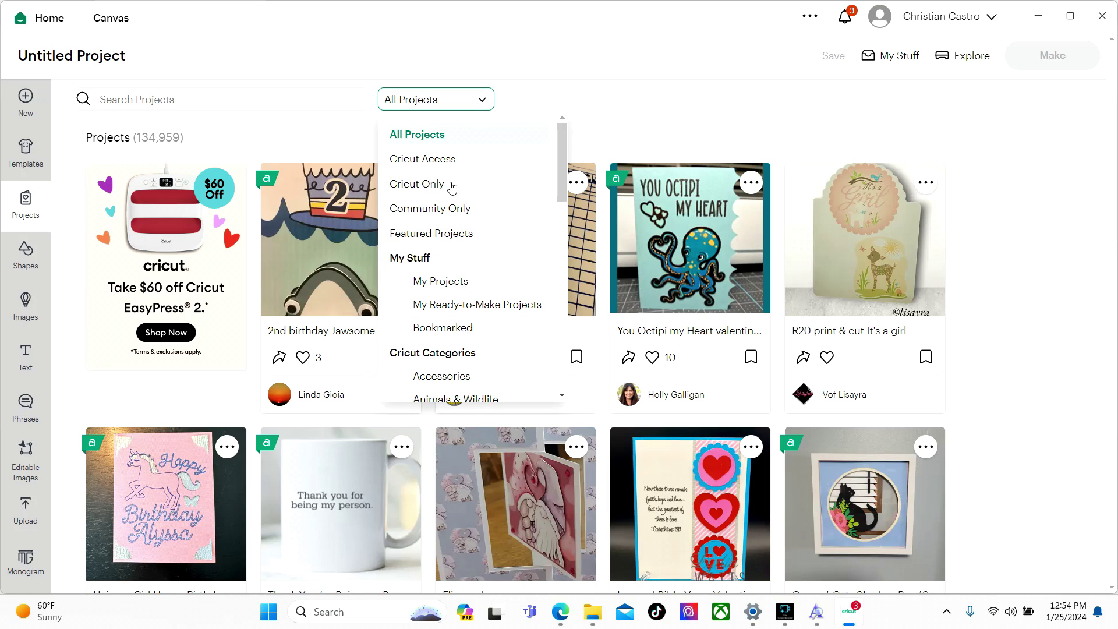
pyautogui.click(449, 283)
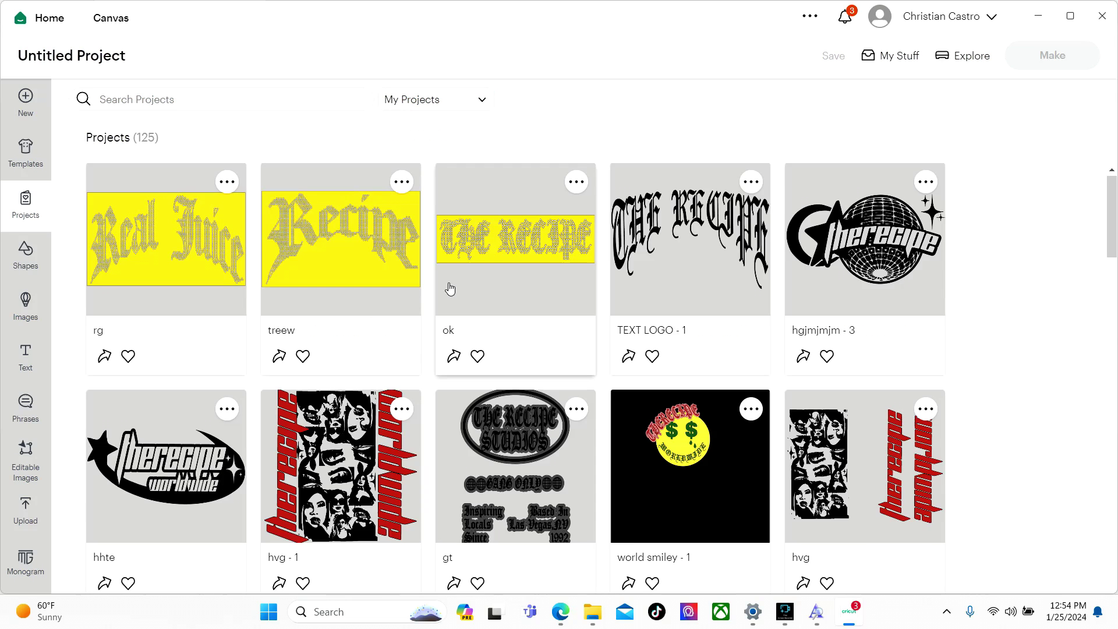
pyautogui.scroll(-5, 452, 290)
pyautogui.scroll(-8, 564, 314)
pyautogui.scroll(12, 564, 315)
pyautogui.scroll(-5, 567, 329)
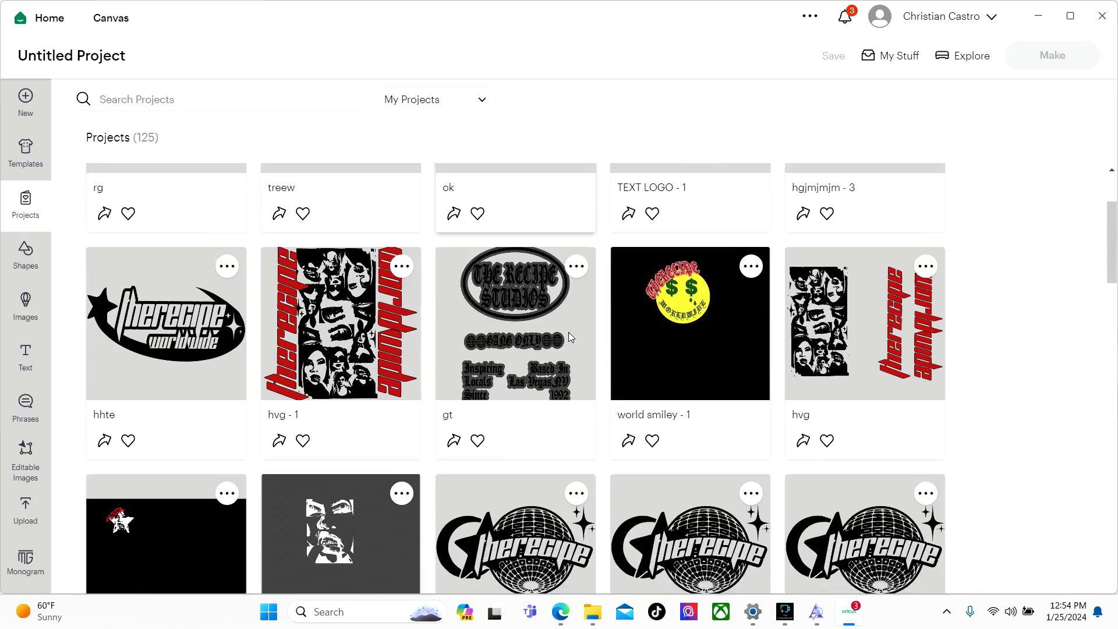
pyautogui.scroll(3, 569, 332)
pyautogui.scroll(2, 568, 332)
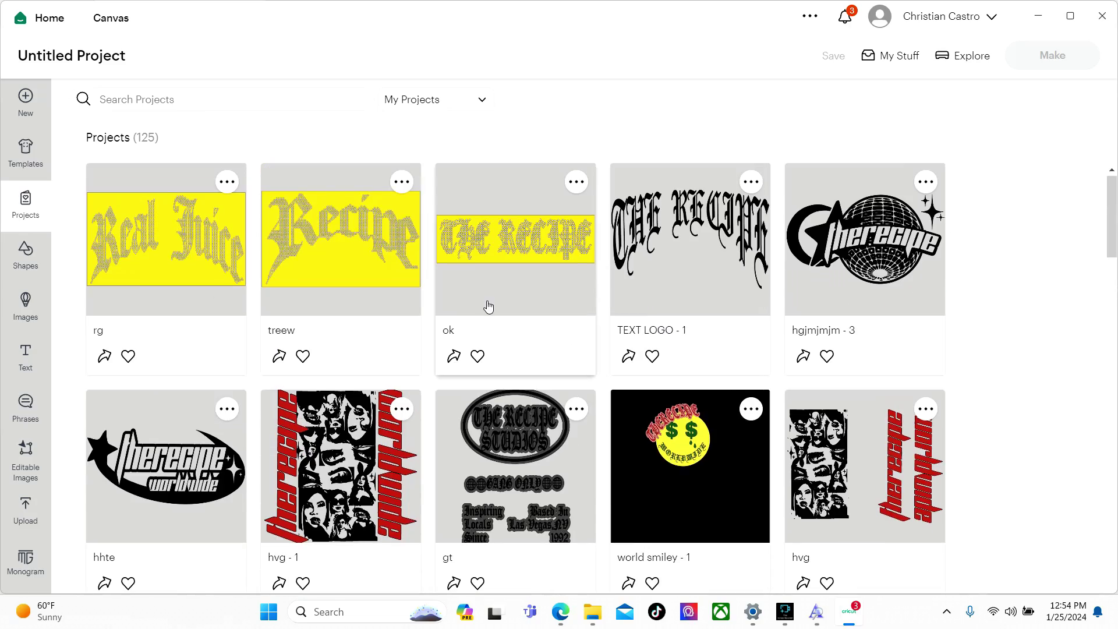
pyautogui.scroll(-10, 487, 307)
pyautogui.scroll(-12, 490, 309)
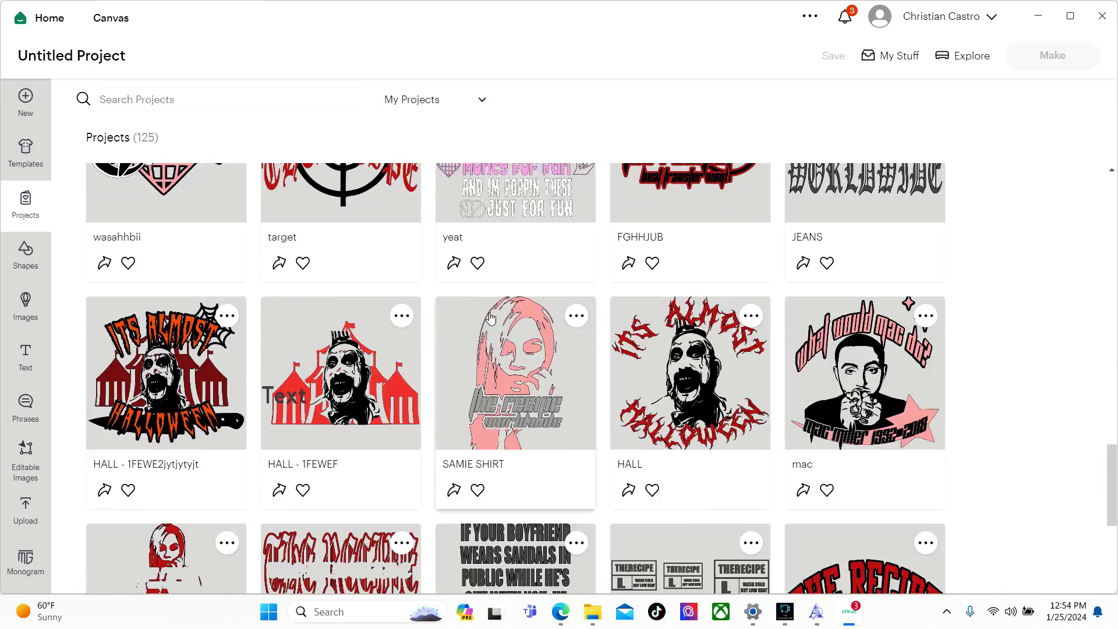
pyautogui.scroll(12, 489, 316)
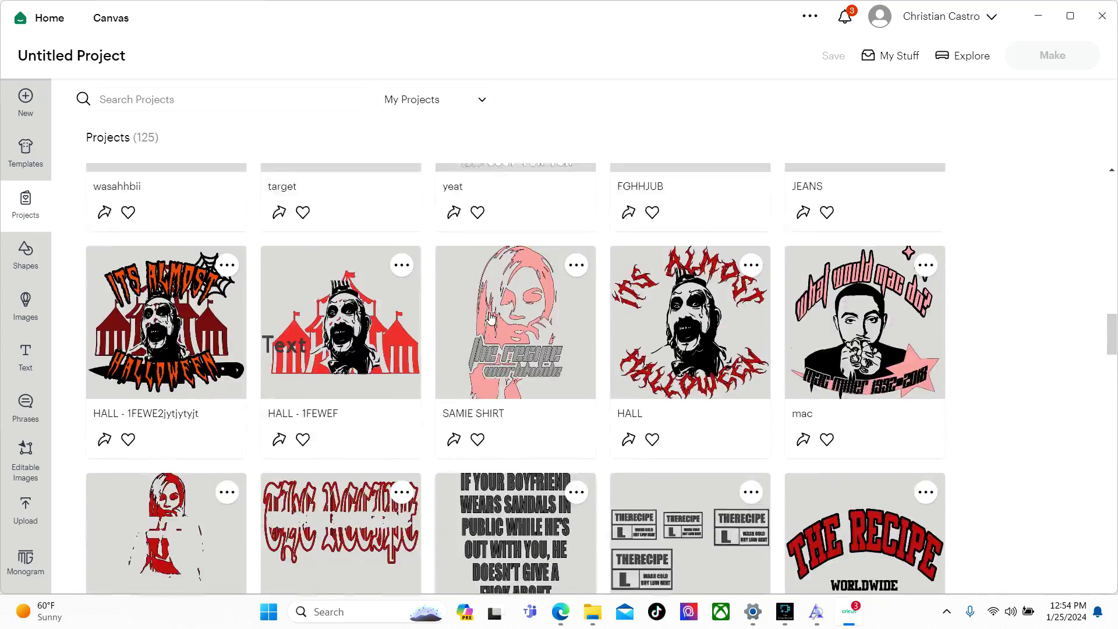
pyautogui.scroll(12, 895, 452)
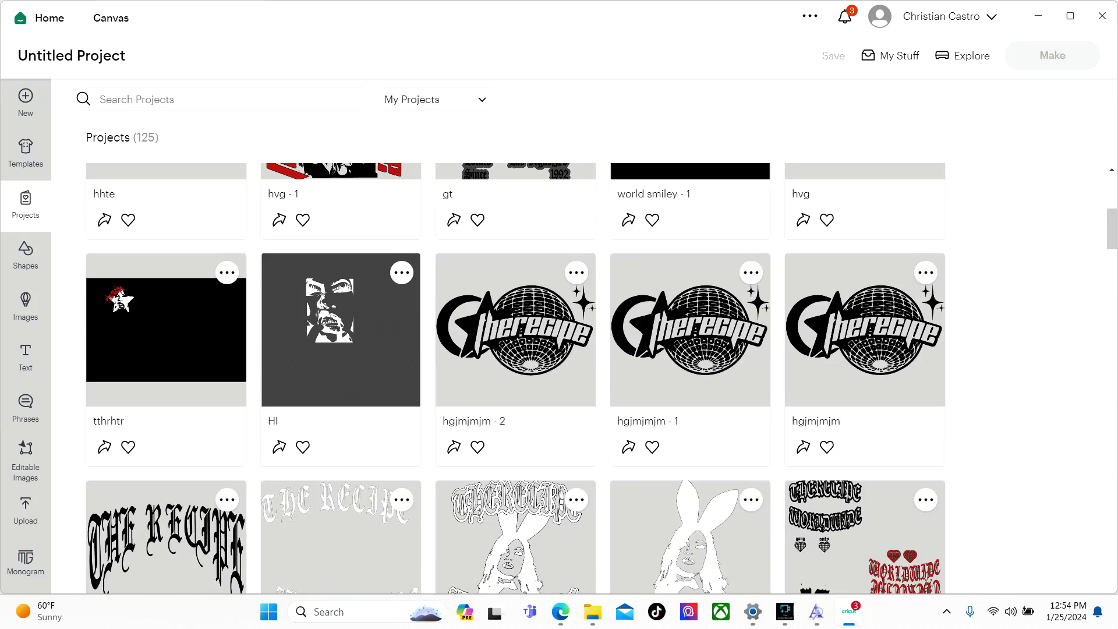
pyautogui.scroll(1, 895, 453)
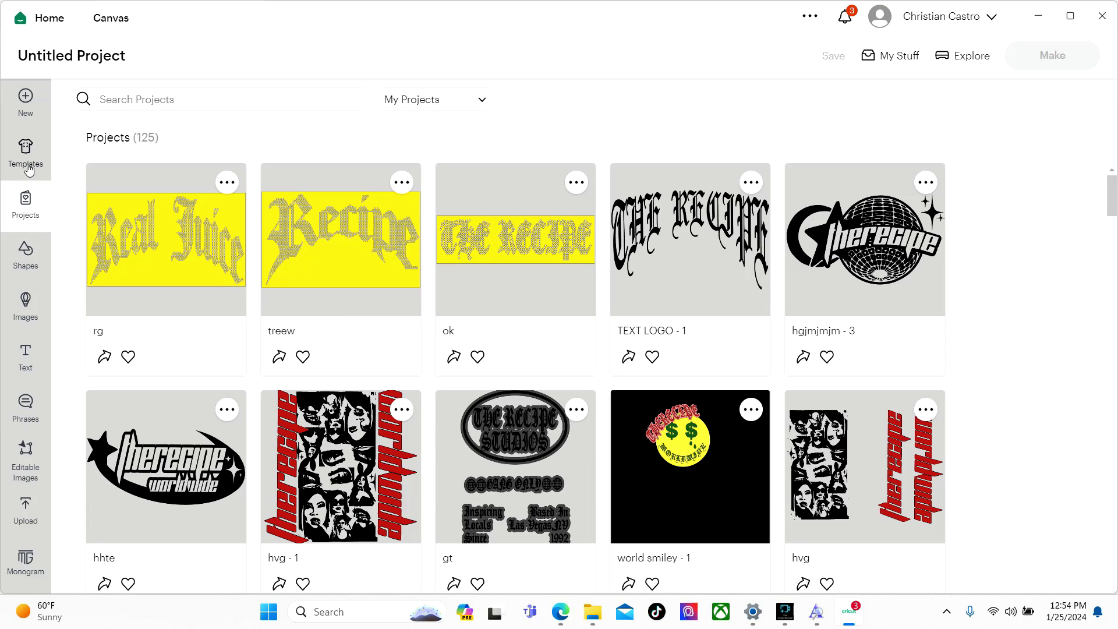
# Step: Return to a blank canvas and add a square, a pentagon and a rounded rectangle from the free shapes
pyautogui.click(25, 100)
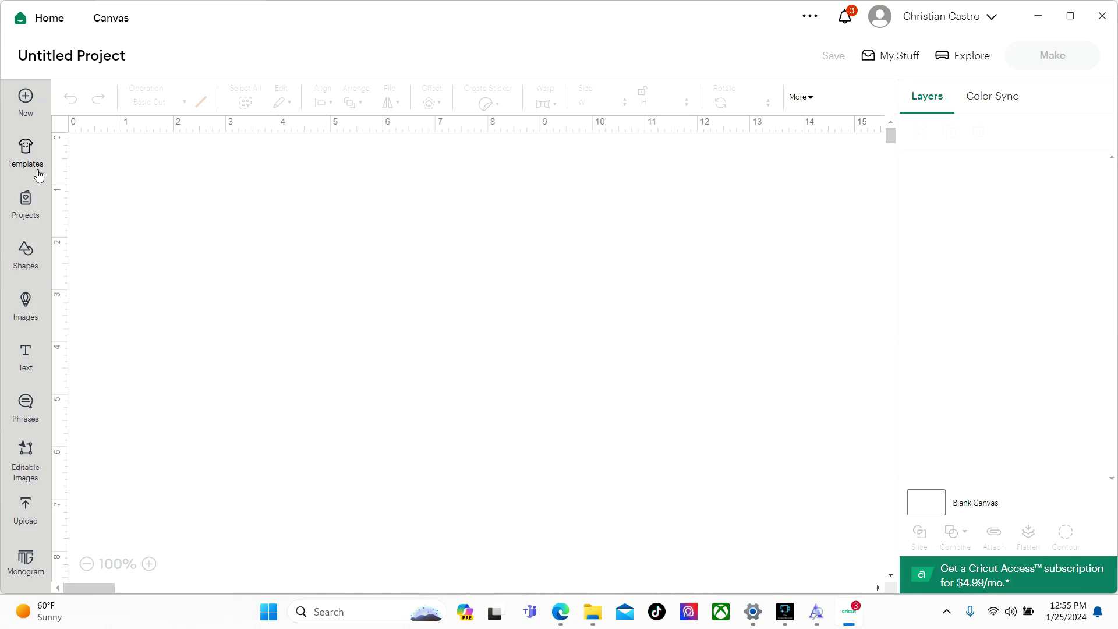
pyautogui.click(34, 262)
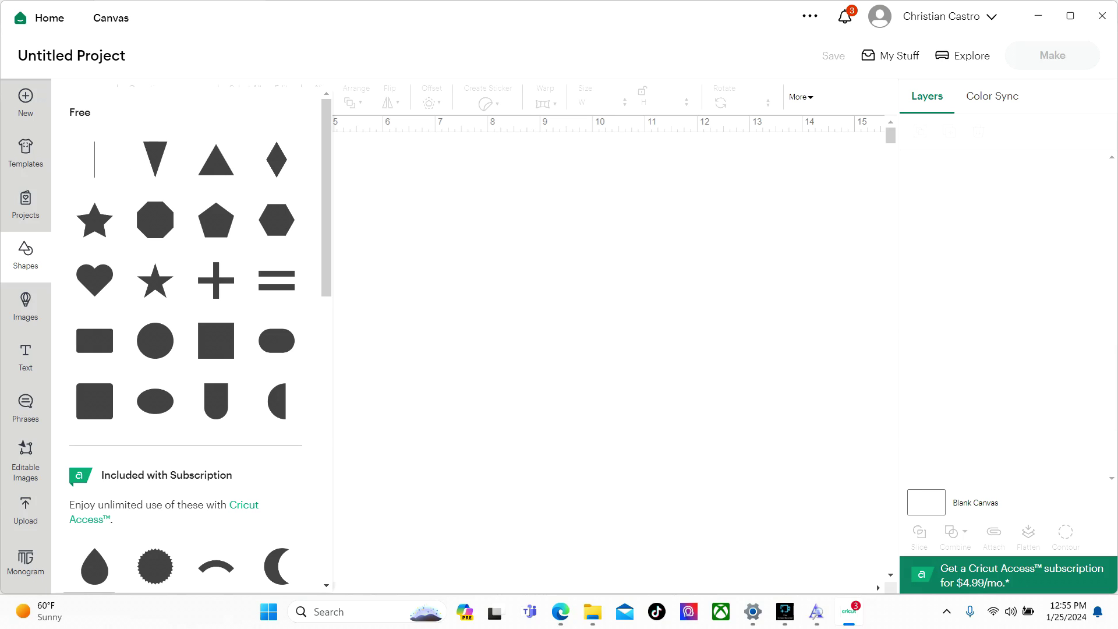
pyautogui.click(216, 341)
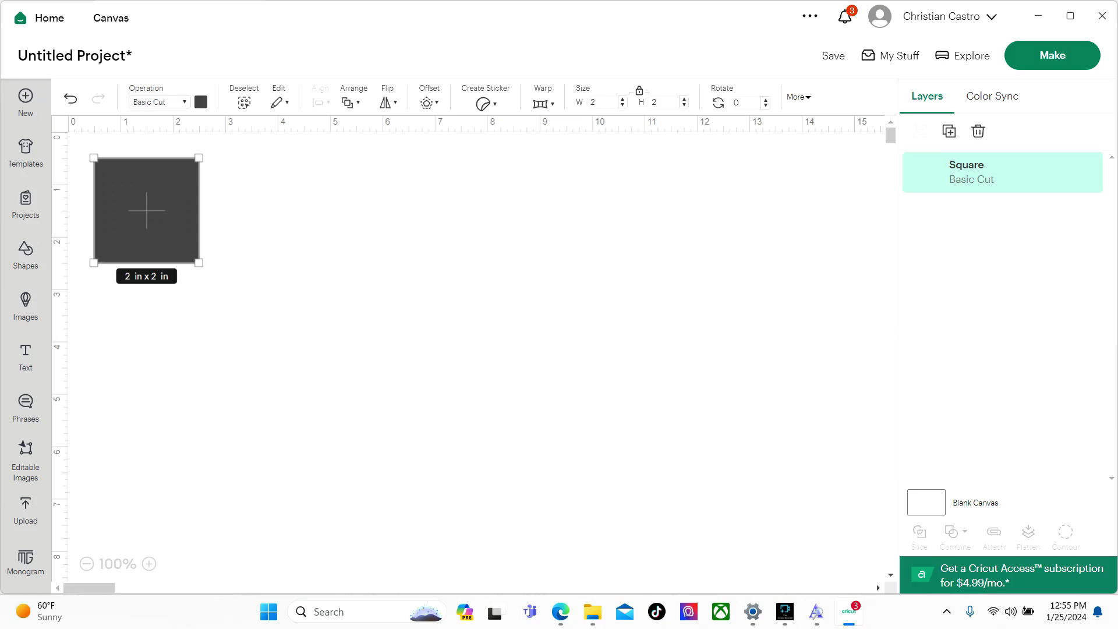
pyautogui.click(25, 253)
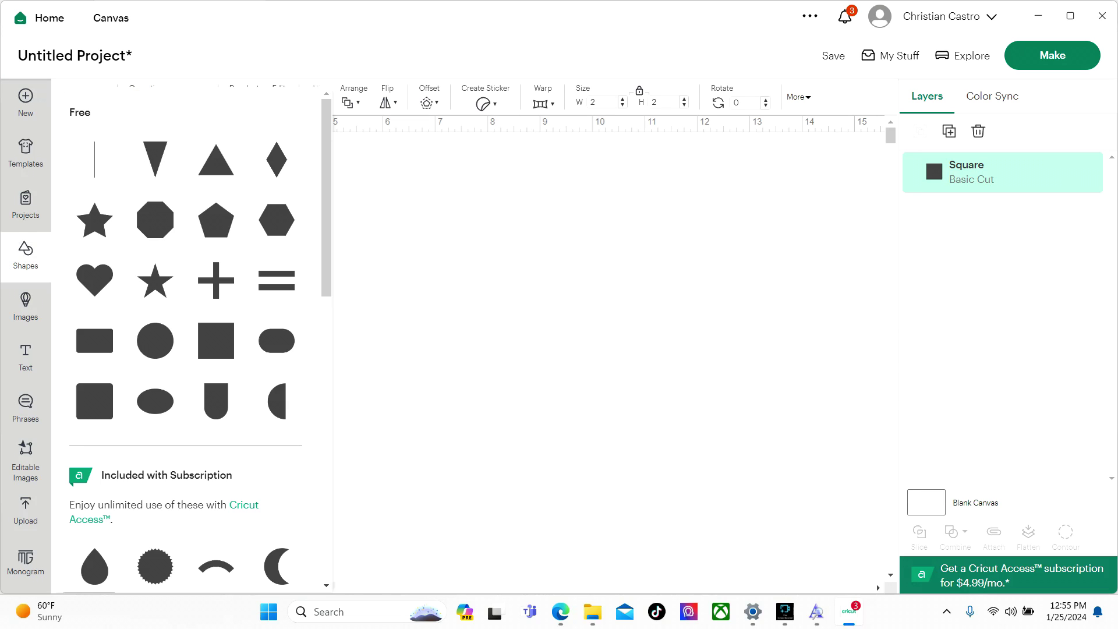
pyautogui.click(216, 220)
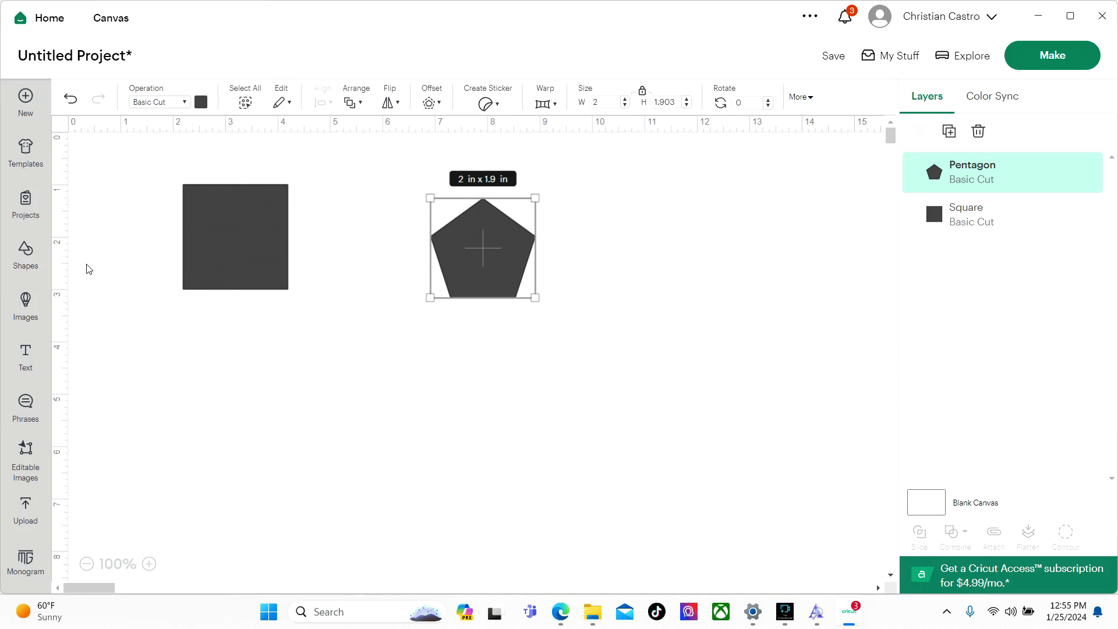
pyautogui.click(21, 267)
pyautogui.click(94, 341)
# Step: Arrange the shapes with the square and pentagon side by side and the rounded rectangle below, between them
pyautogui.moveTo(212, 257); pyautogui.dragTo(377, 363)
pyautogui.click(483, 250)
pyautogui.click(216, 187)
pyautogui.click(476, 326)
pyautogui.click(414, 362)
pyautogui.moveTo(414, 361); pyautogui.dragTo(414, 346)
pyautogui.click(512, 277)
pyautogui.click(418, 361)
pyautogui.moveTo(470, 259); pyautogui.dragTo(457, 237)
pyautogui.moveTo(362, 332); pyautogui.dragTo(345, 347)
pyautogui.click(268, 251)
pyautogui.click(356, 355)
pyautogui.click(469, 227)
pyautogui.click(307, 250)
pyautogui.click(276, 290)
pyautogui.click(429, 314)
pyautogui.click(362, 374)
pyautogui.click(235, 236)
pyautogui.click(382, 452)
pyautogui.click(235, 235)
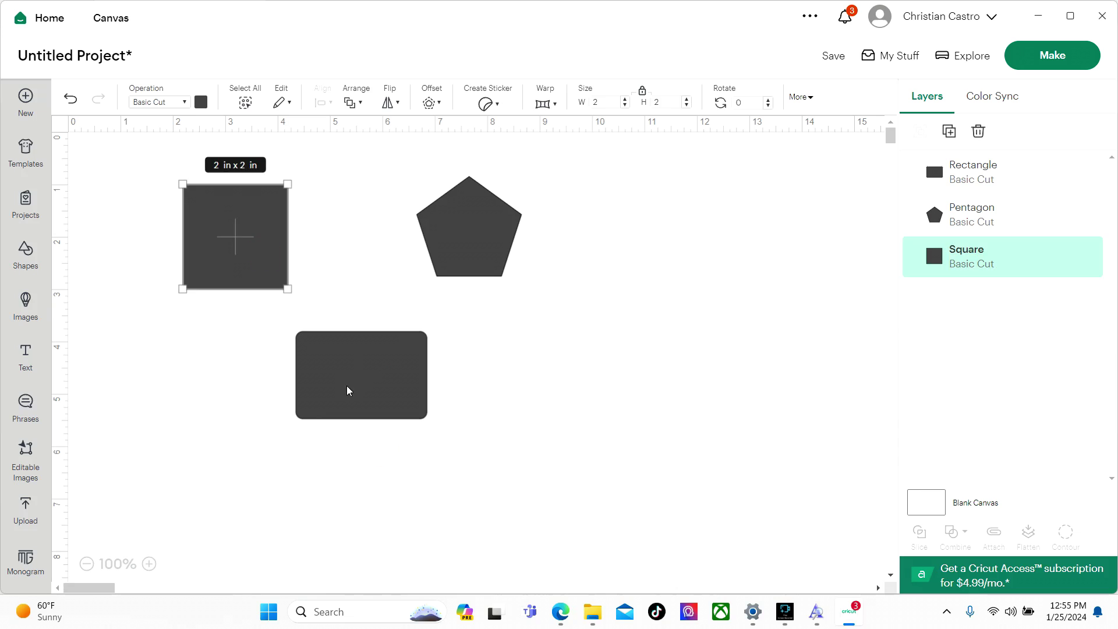
# Step: Select the square, pentagon and rounded rectangle together and delete them from the canvas
pyautogui.click(318, 343)
pyautogui.moveTo(586, 512); pyautogui.dragTo(106, 140)
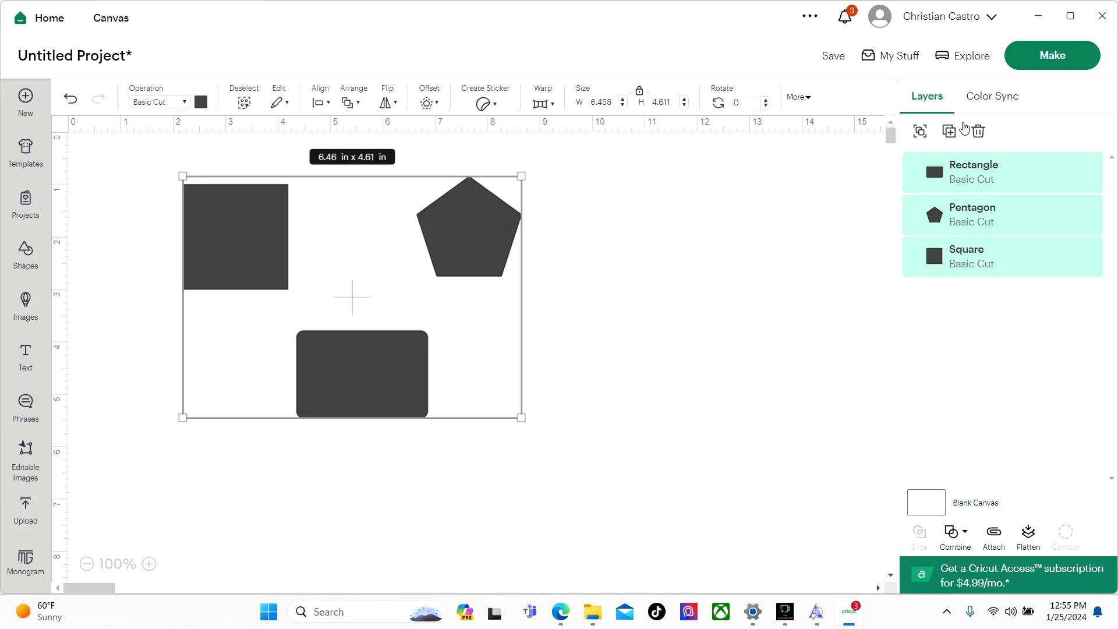
pyautogui.click(976, 130)
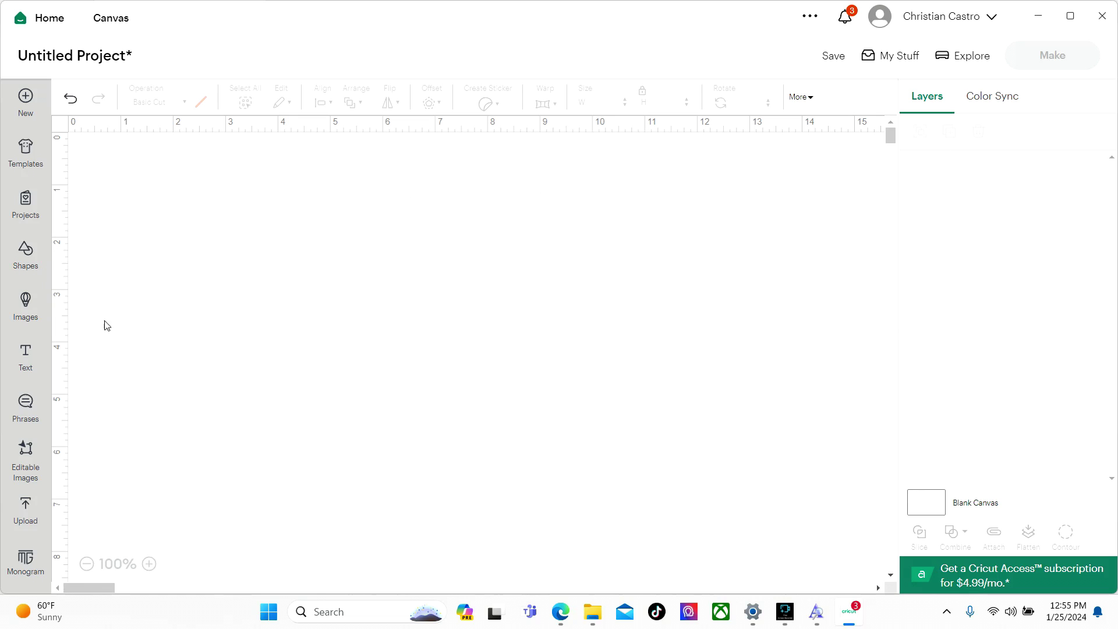
# Step: Open the full Cricut image catalogue, filter it to Free images, and browse the available artwork
pyautogui.click(26, 301)
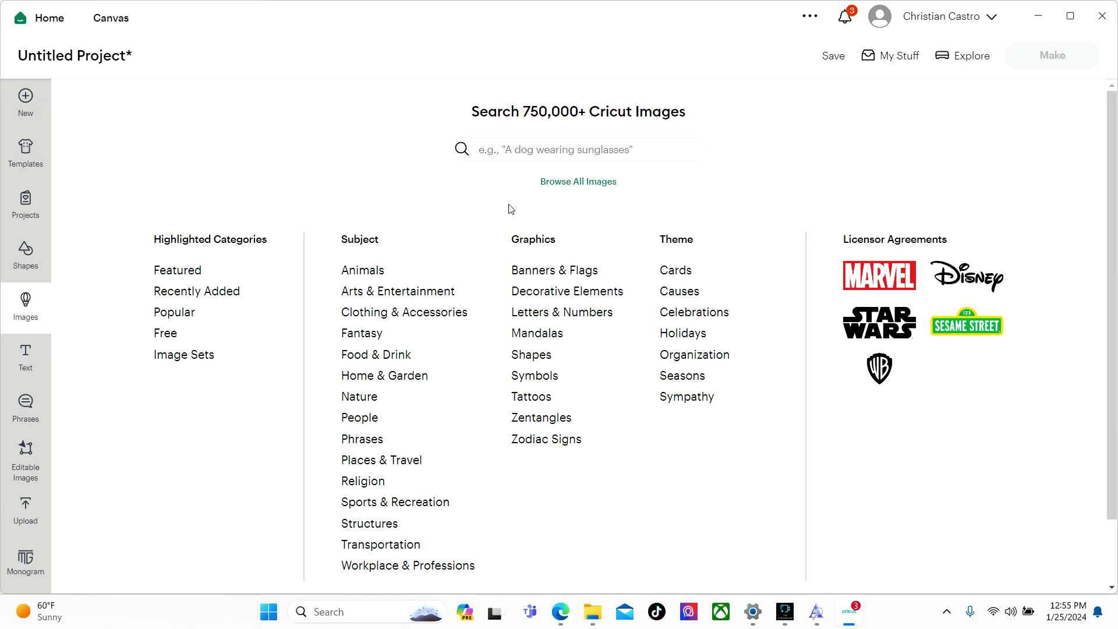
pyautogui.click(564, 183)
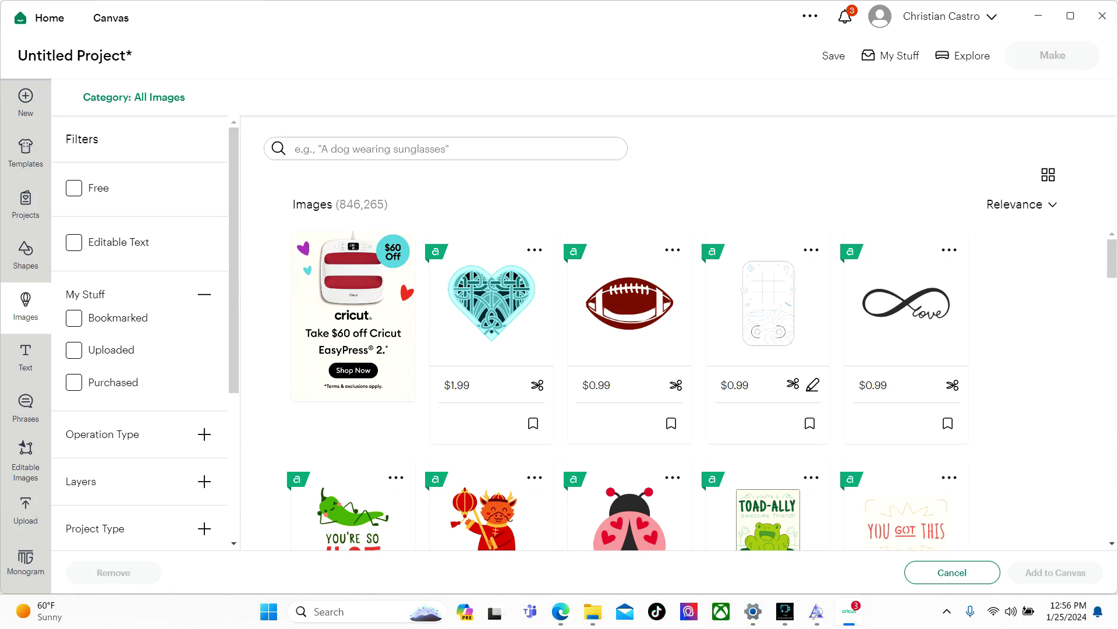
pyautogui.click(80, 194)
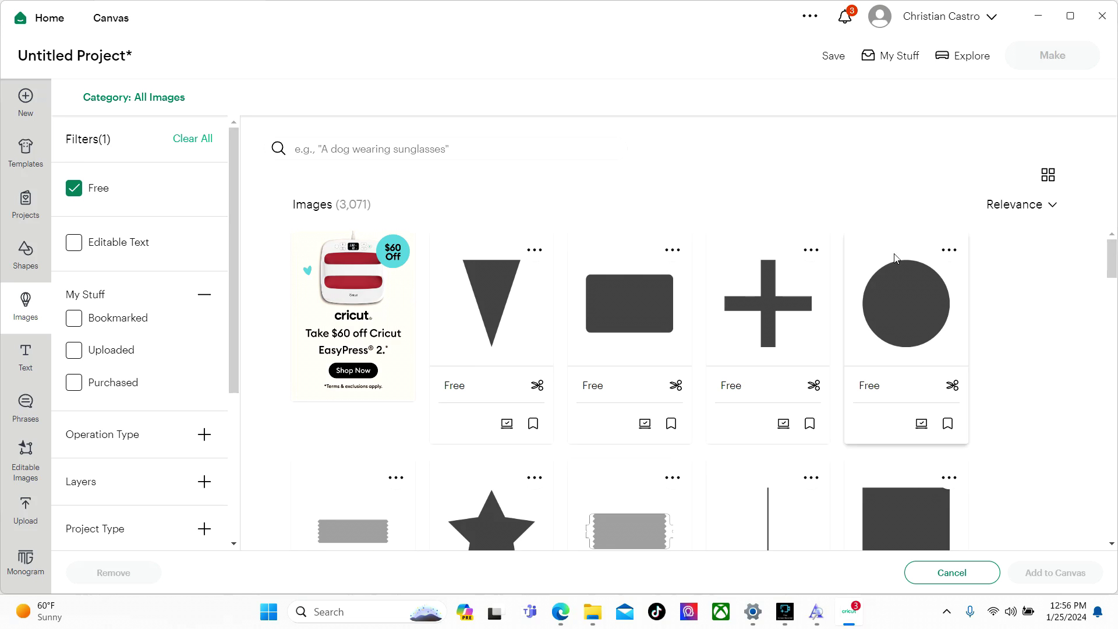
pyautogui.scroll(-2, 1043, 282)
pyautogui.scroll(-5, 1043, 281)
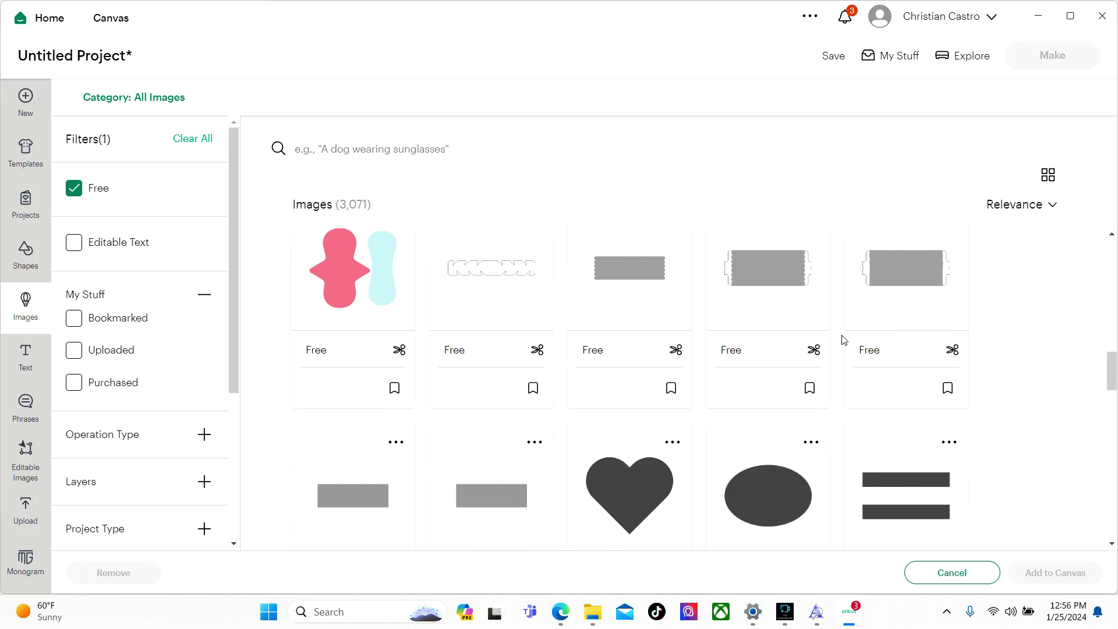
pyautogui.scroll(-10, 564, 344)
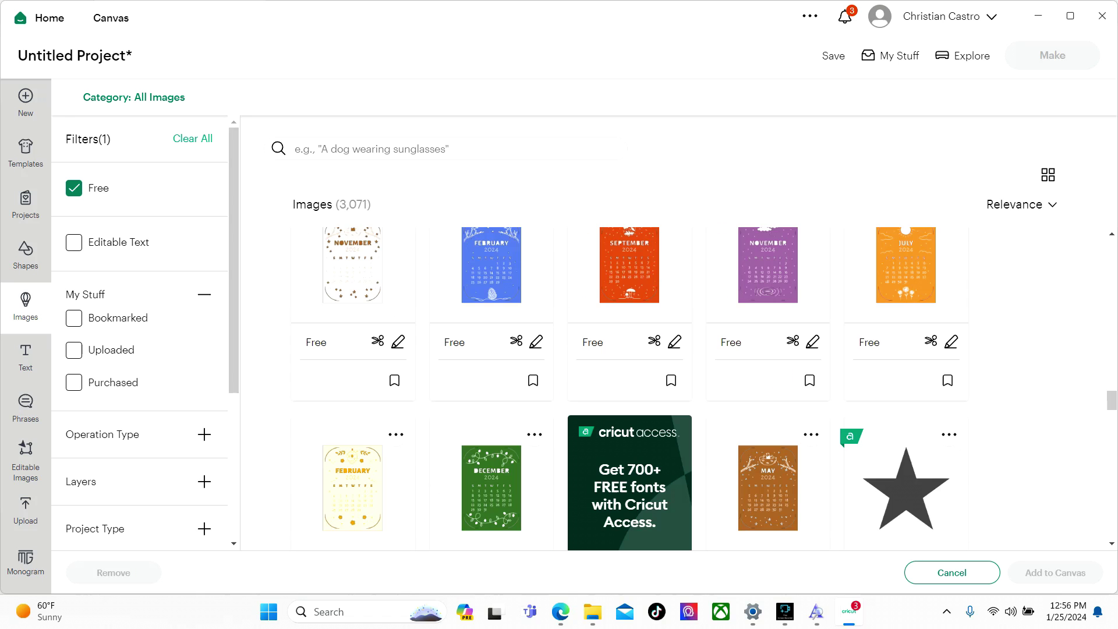
# Step: Find the free "After" artwork in the image catalogue and add it to the canvas
pyautogui.scroll(-5, 568, 344)
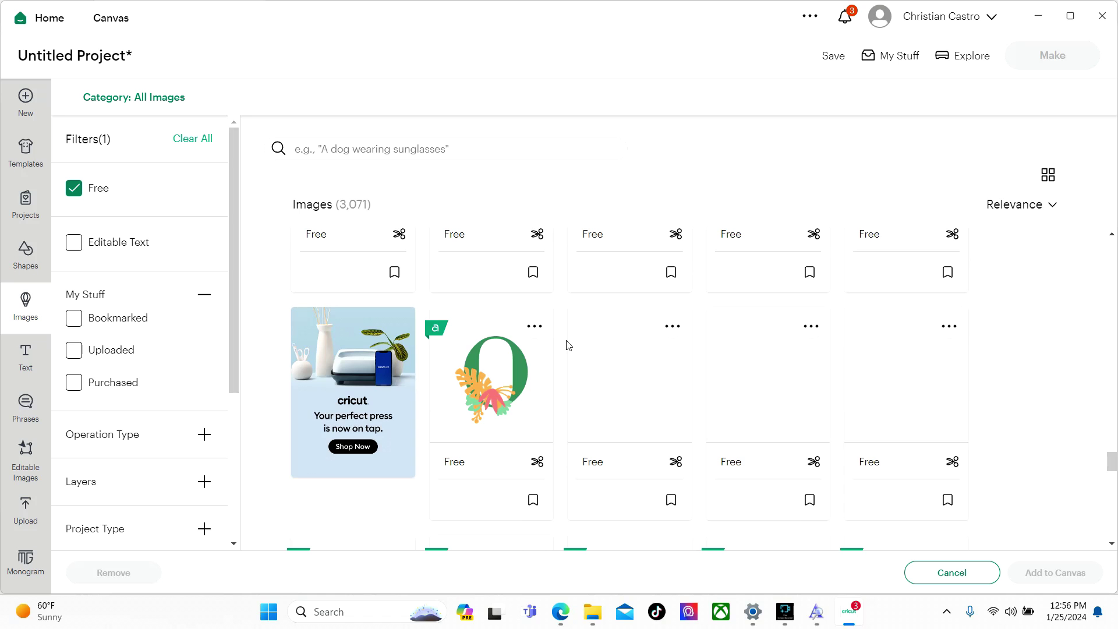
pyautogui.scroll(-5, 564, 345)
pyautogui.scroll(3, 564, 344)
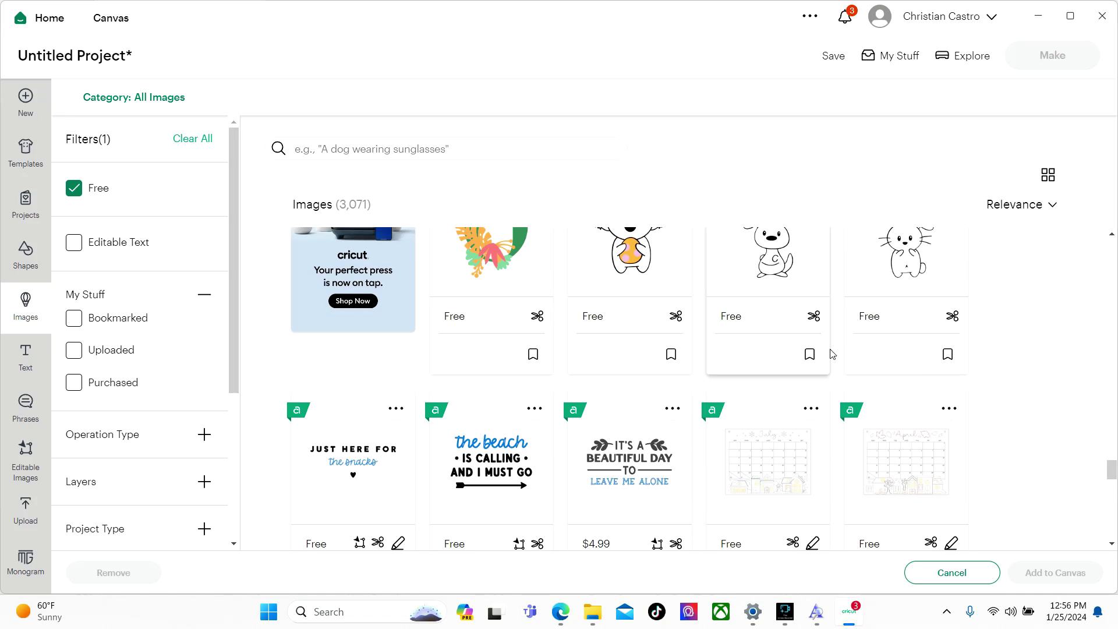
pyautogui.scroll(2, 891, 327)
pyautogui.scroll(-6, 611, 442)
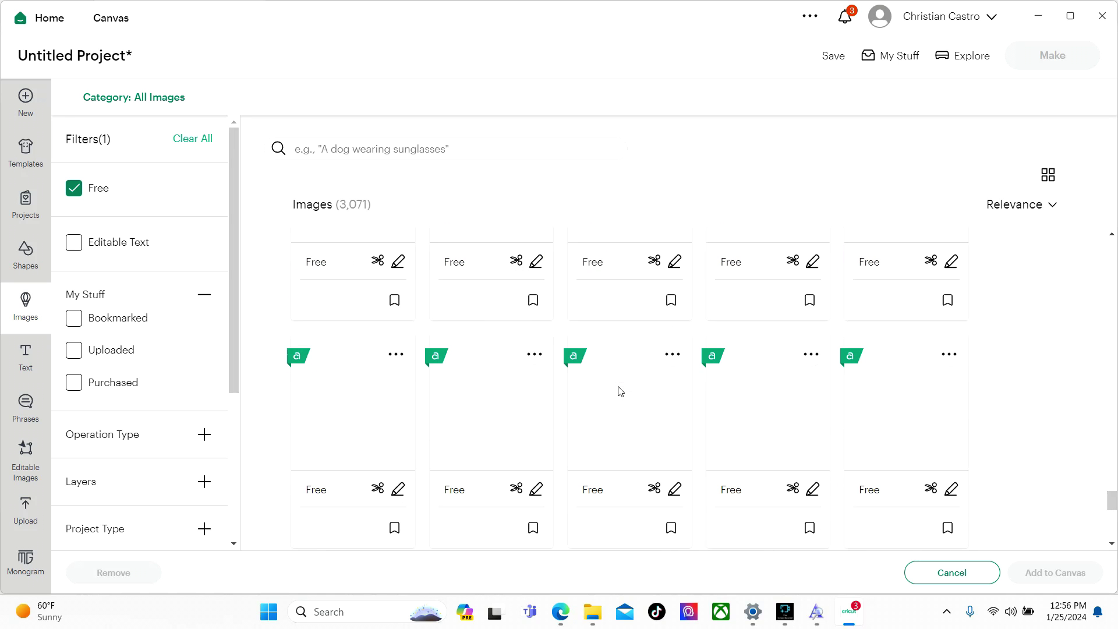
pyautogui.scroll(1, 469, 349)
pyautogui.scroll(-3, 470, 351)
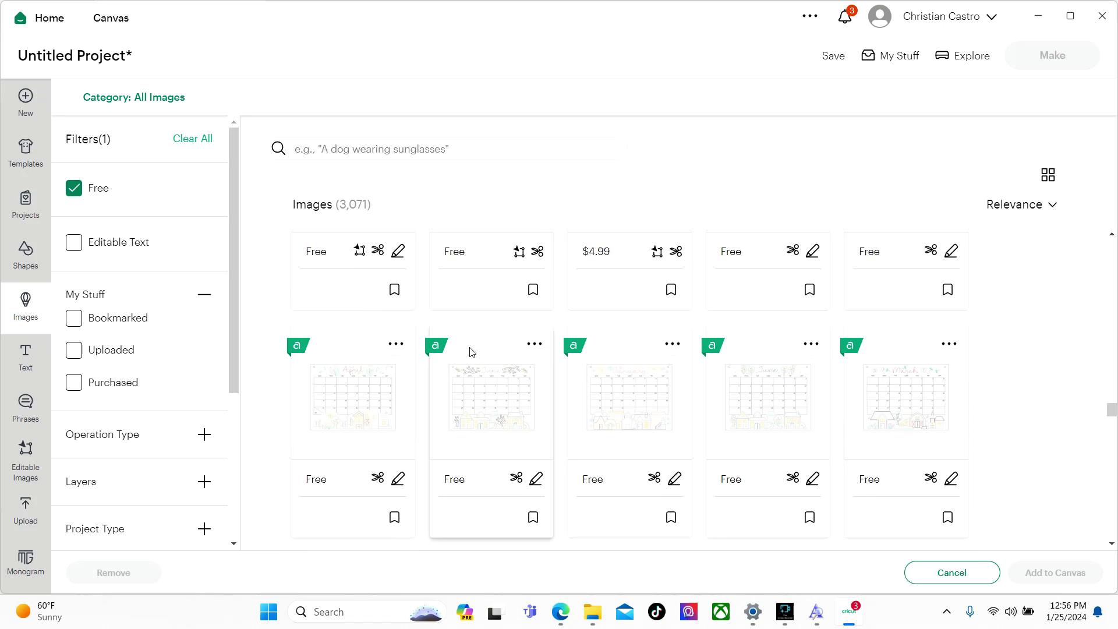
pyautogui.scroll(-5, 624, 363)
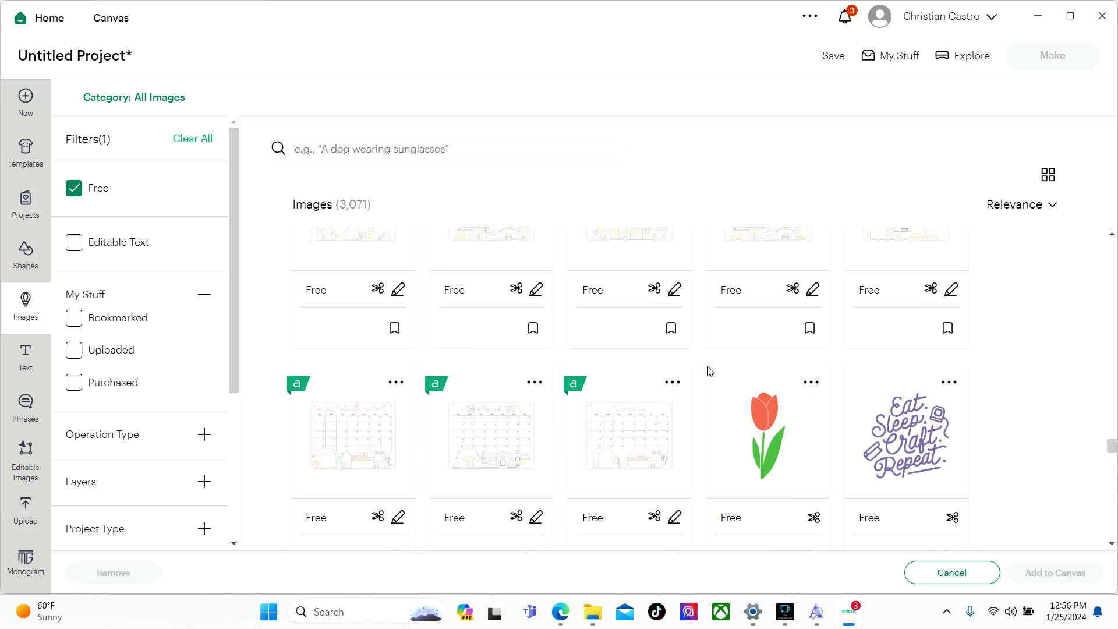
pyautogui.scroll(-3, 716, 373)
pyautogui.scroll(-3, 766, 361)
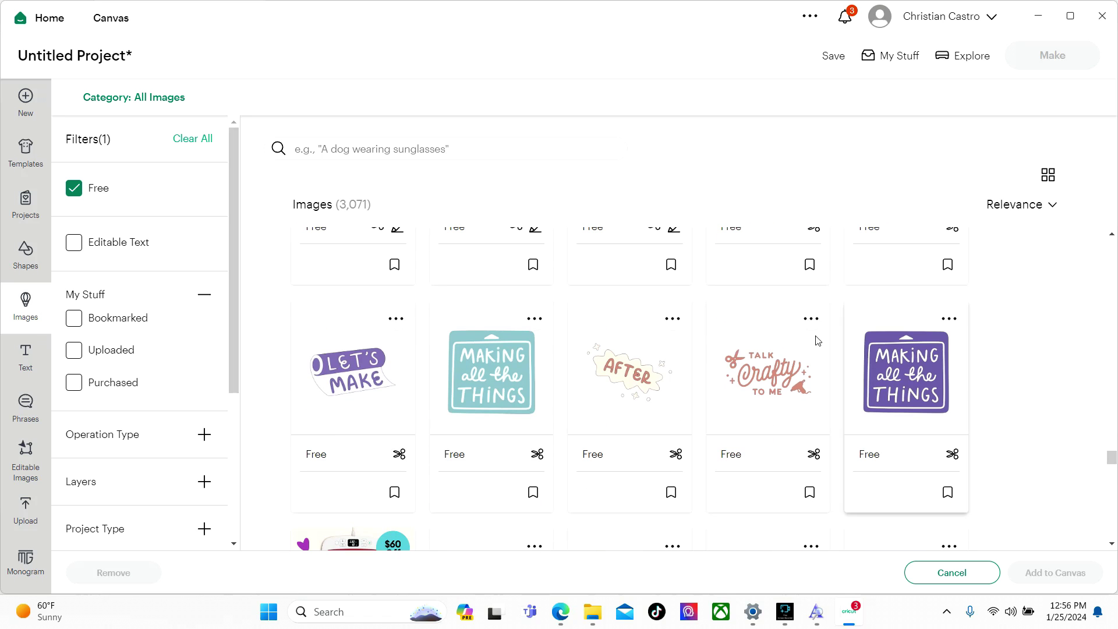
pyautogui.click(690, 387)
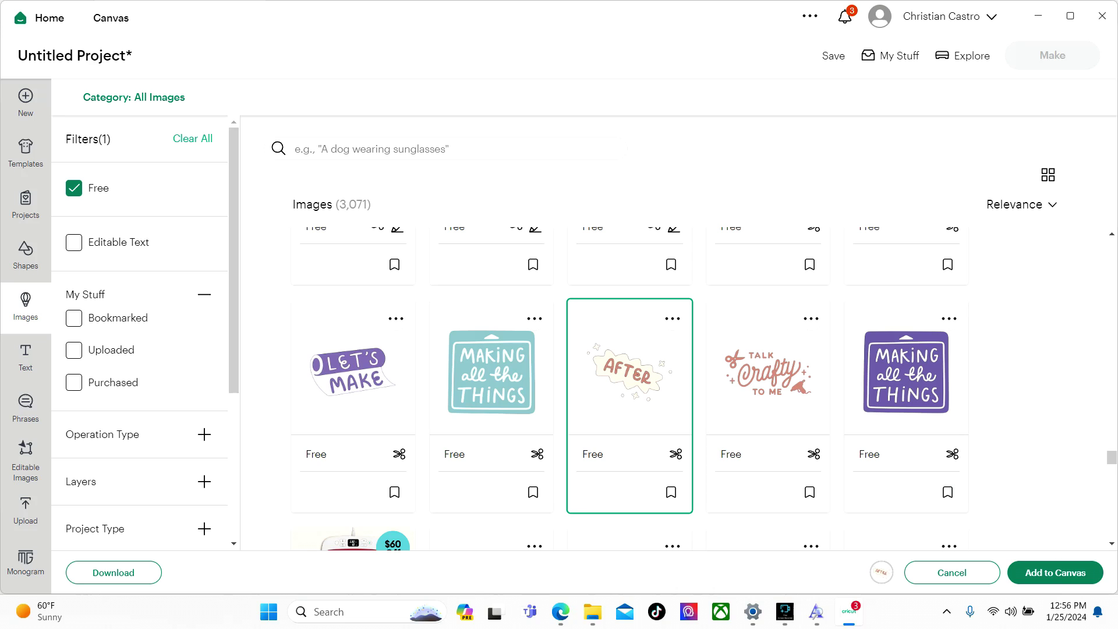
pyautogui.click(1057, 572)
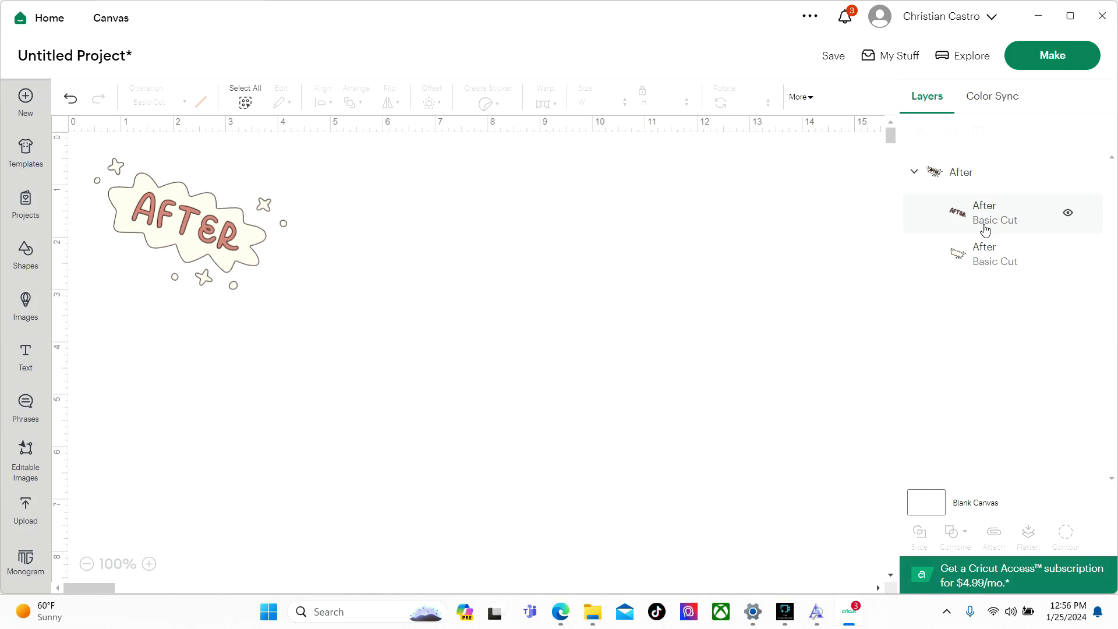
# Step: Inspect how the "After" image is built by selecting its group and each of its two layers in turn
pyautogui.click(960, 213)
pyautogui.click(958, 251)
pyautogui.click(978, 210)
pyautogui.click(988, 251)
pyautogui.click(963, 172)
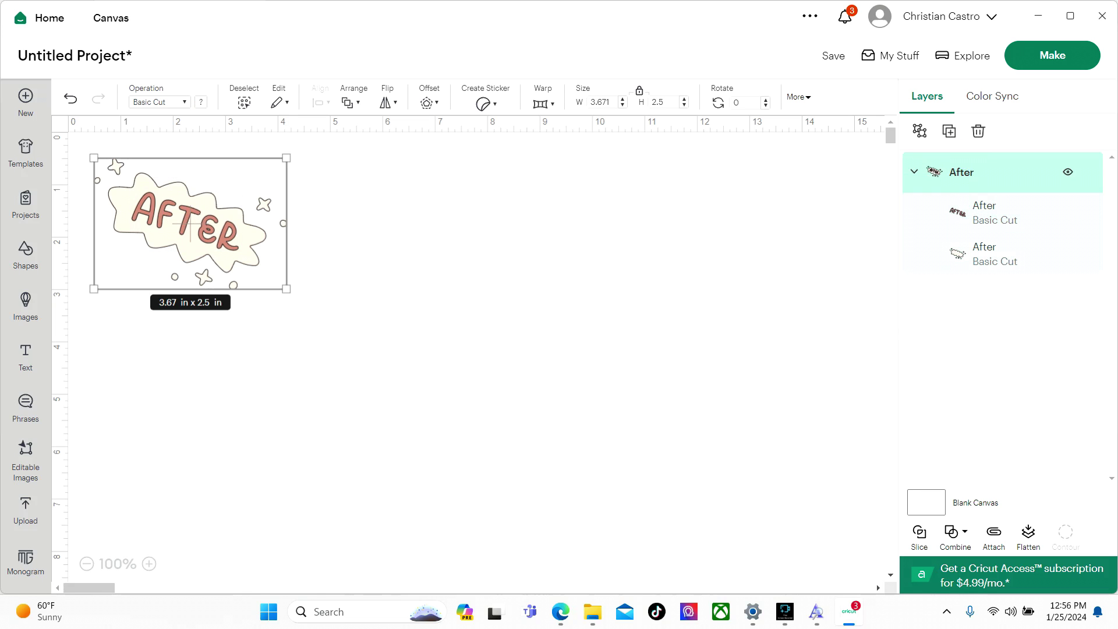
pyautogui.click(966, 212)
pyautogui.click(993, 256)
pyautogui.click(994, 217)
pyautogui.click(988, 258)
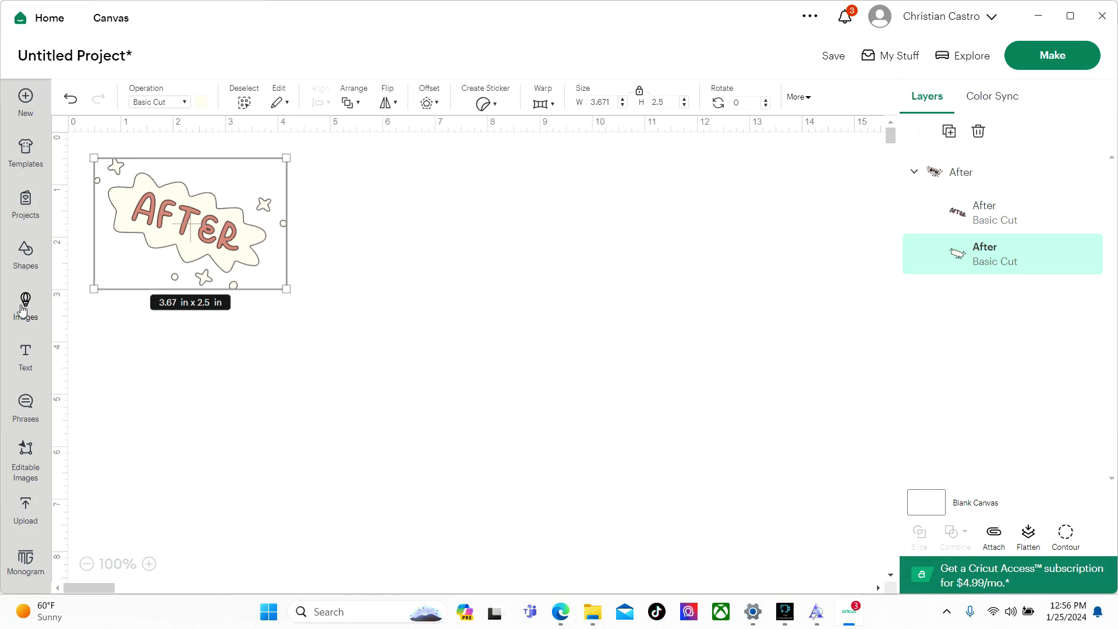
# Step: Move the whole "After" image toward the middle of the canvas and delete it
pyautogui.click(245, 327)
pyautogui.moveTo(404, 362); pyautogui.dragTo(469, 277)
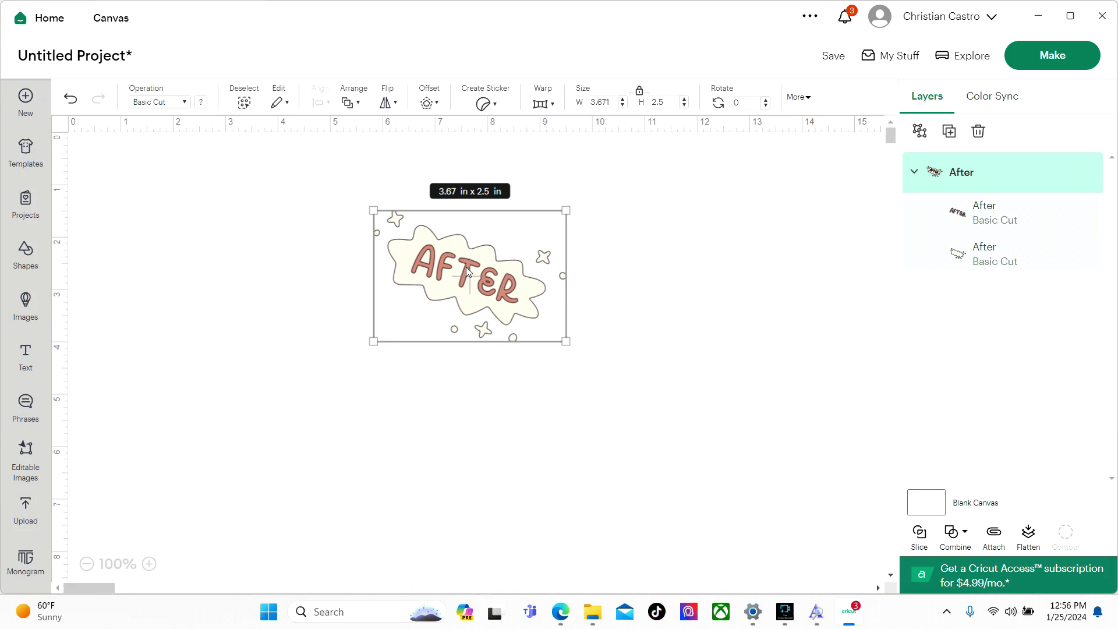
pyautogui.click(979, 129)
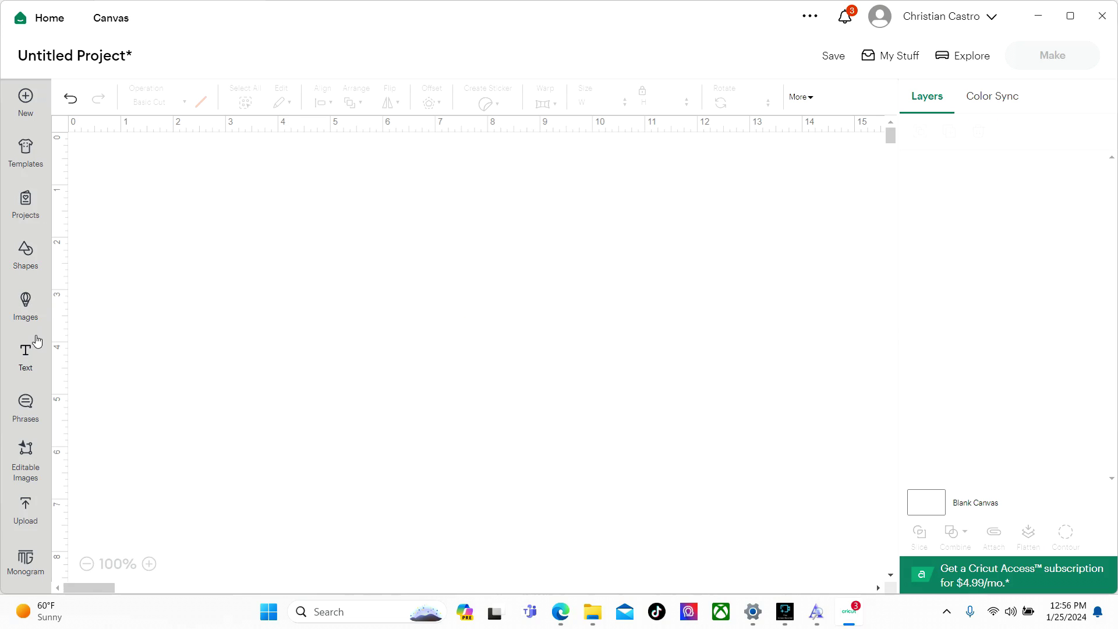
# Step: Add a text object with the default word "Text" to the empty canvas and set its font to Hulkbusters
pyautogui.click(26, 355)
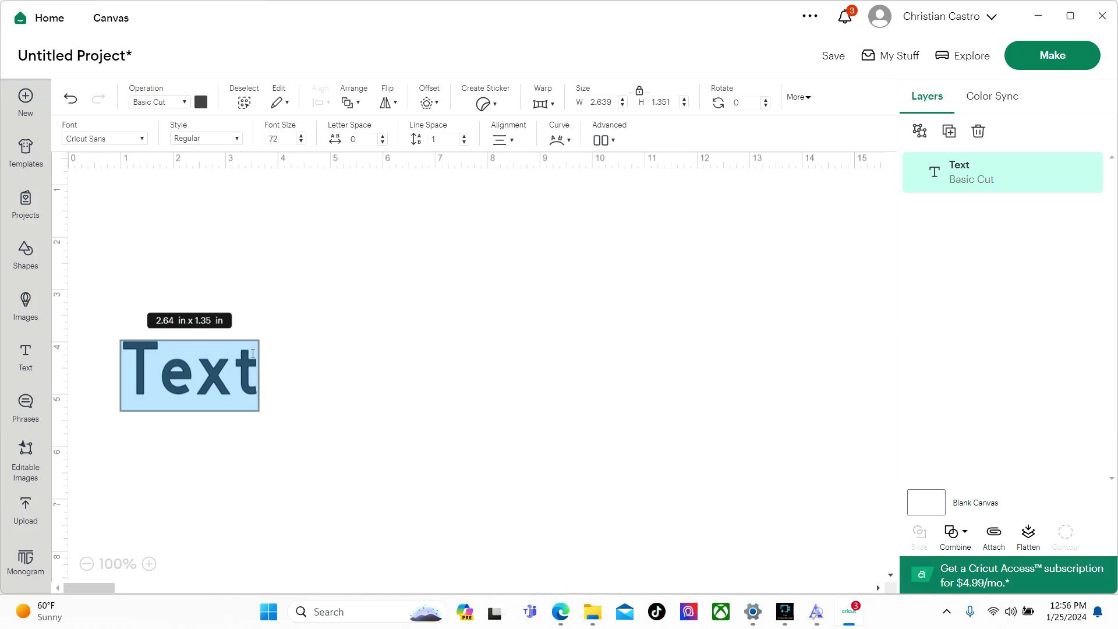
pyautogui.click(271, 382)
pyautogui.moveTo(194, 377); pyautogui.dragTo(301, 386)
pyautogui.click(137, 140)
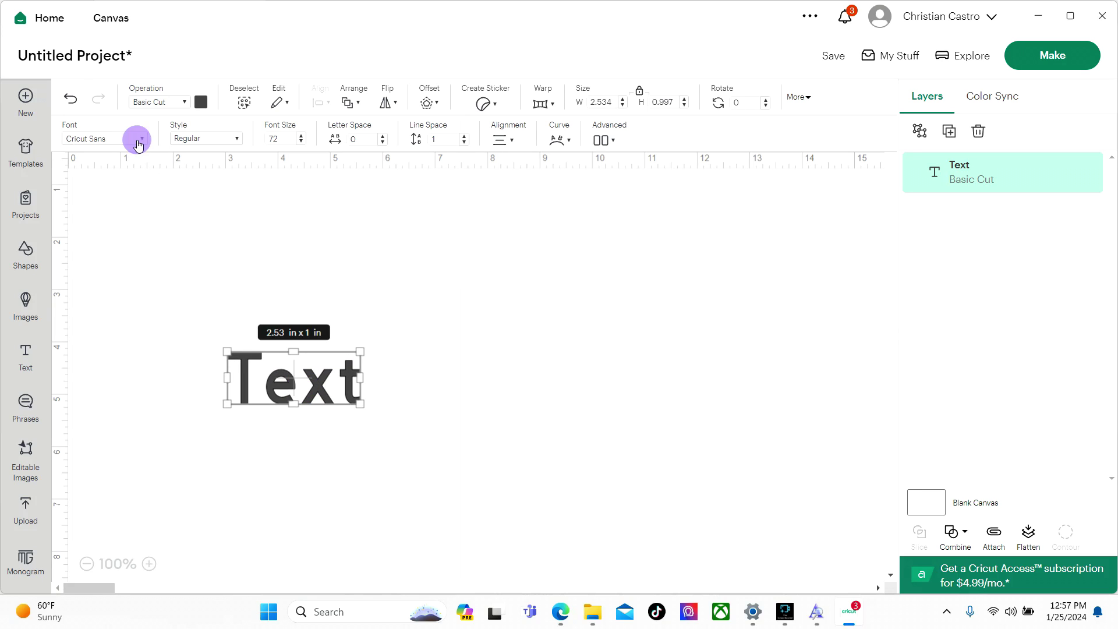
pyautogui.click(268, 317)
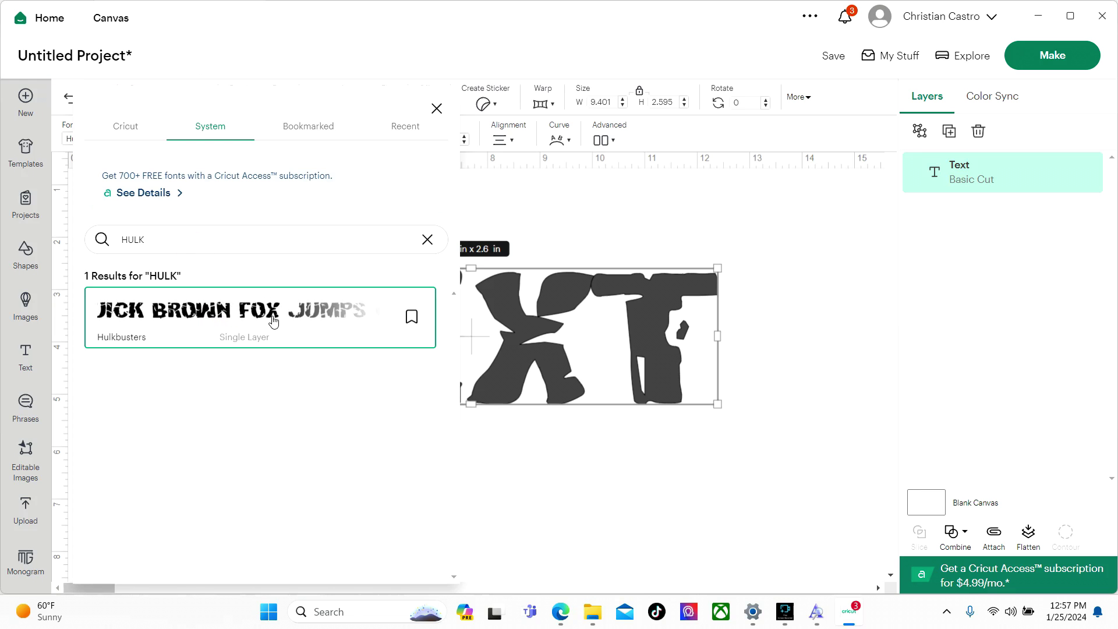
# Step: Close the font selection and reposition the Hulkbusters text on the canvas
pyautogui.click(541, 364)
pyautogui.moveTo(541, 364); pyautogui.dragTo(505, 307)
pyautogui.click(461, 369)
pyautogui.moveTo(259, 322); pyautogui.dragTo(272, 354)
# Step: Add a second text object overlapping the first and delete it from the canvas
pyautogui.click(37, 363)
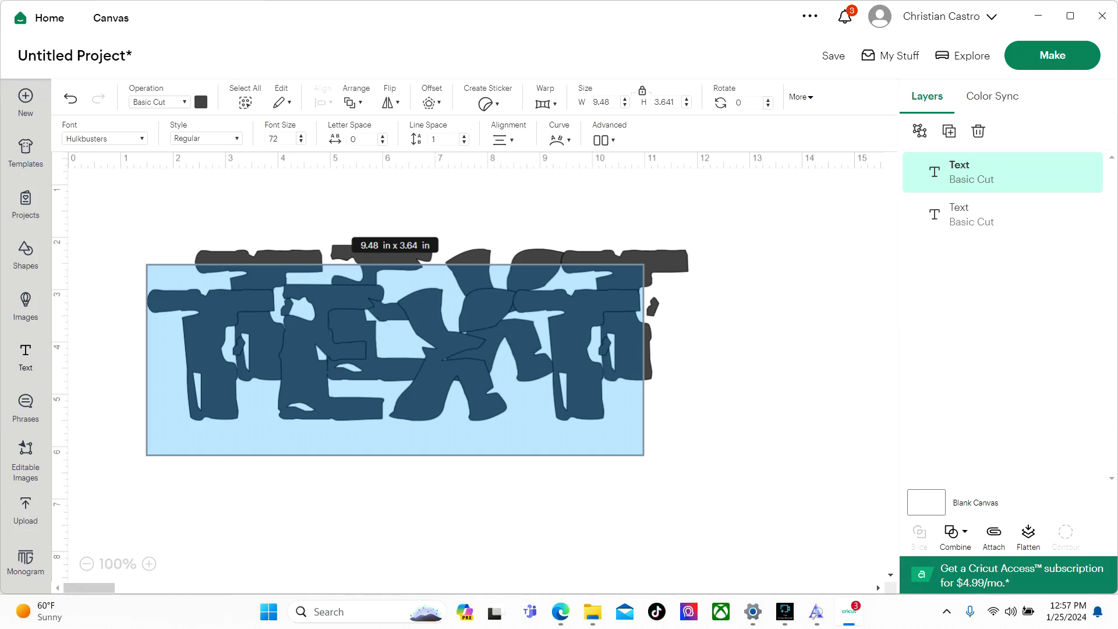
pyautogui.click(358, 407)
pyautogui.hotkey('ctrl', 'a')
pyautogui.click(670, 336)
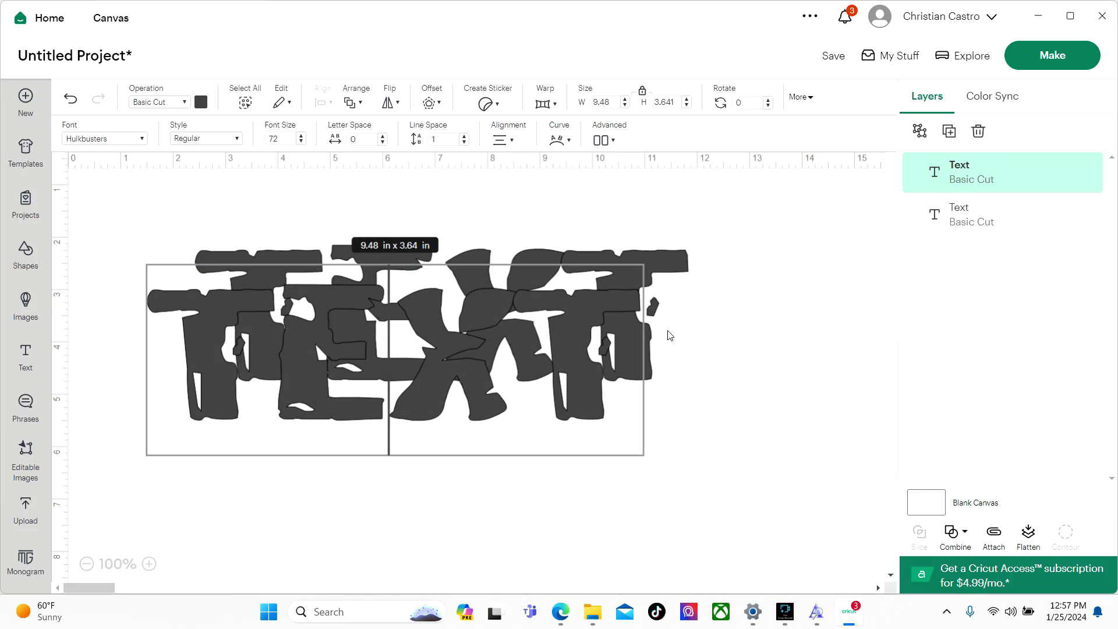
pyautogui.click(978, 131)
# Step: Move the remaining Hulkbusters text to the middle of the visible canvas
pyautogui.click(614, 326)
pyautogui.moveTo(519, 340); pyautogui.dragTo(598, 381)
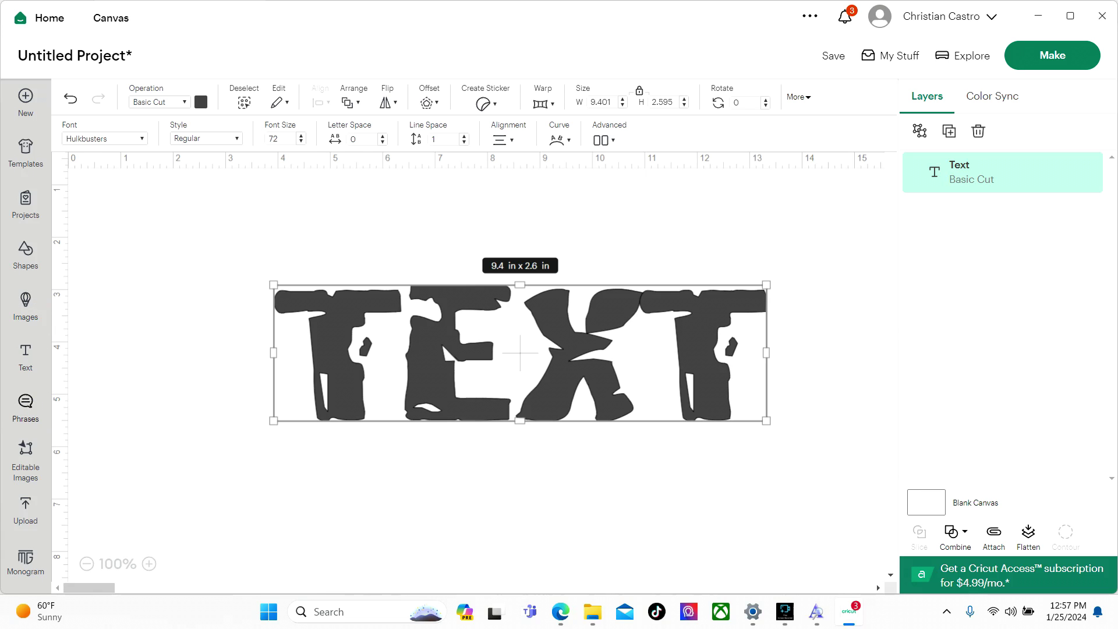
# Step: Open the catalogue of ready-made phrases and filter it to Free
pyautogui.click(27, 403)
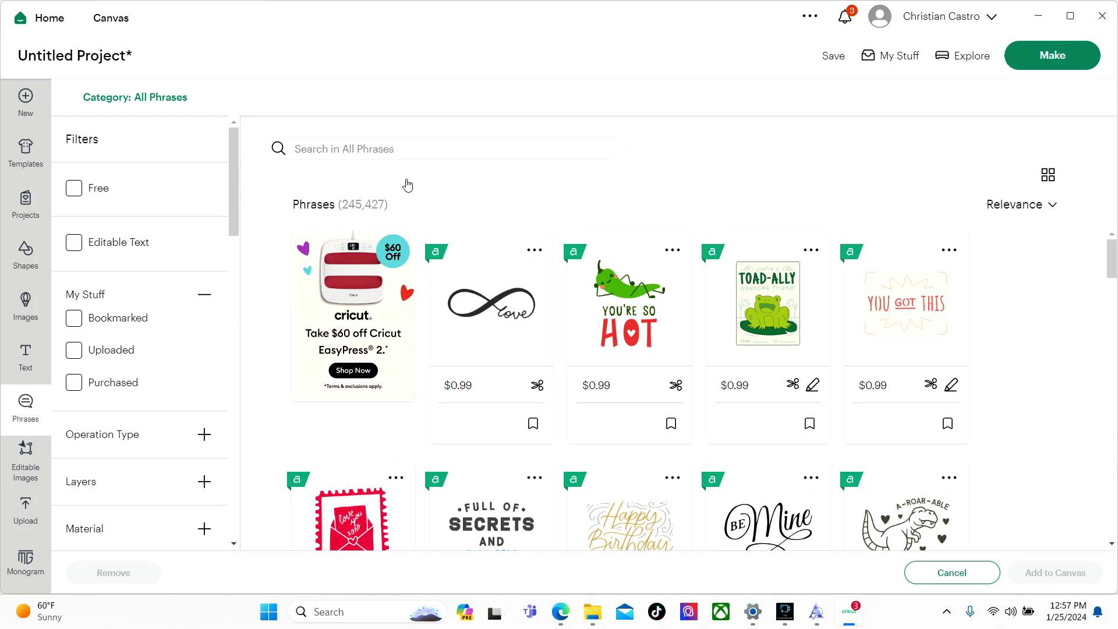
pyautogui.scroll(-2, 918, 283)
pyautogui.scroll(2, 918, 286)
pyautogui.click(94, 183)
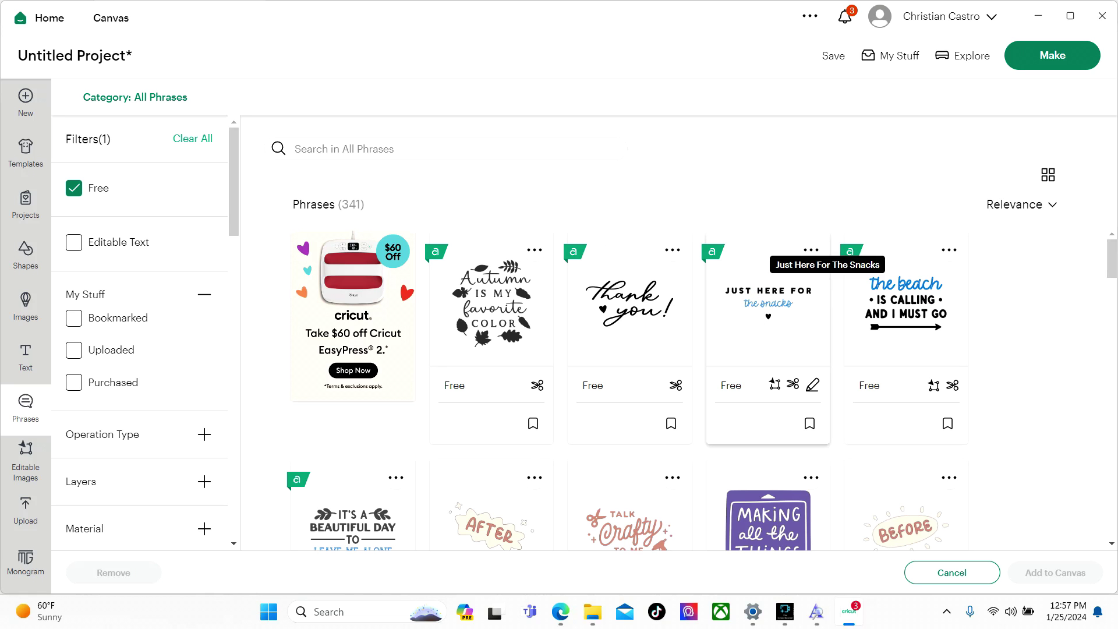
# Step: Browse through the free phrase designs to review the available styles and themes
pyautogui.scroll(-15, 624, 242)
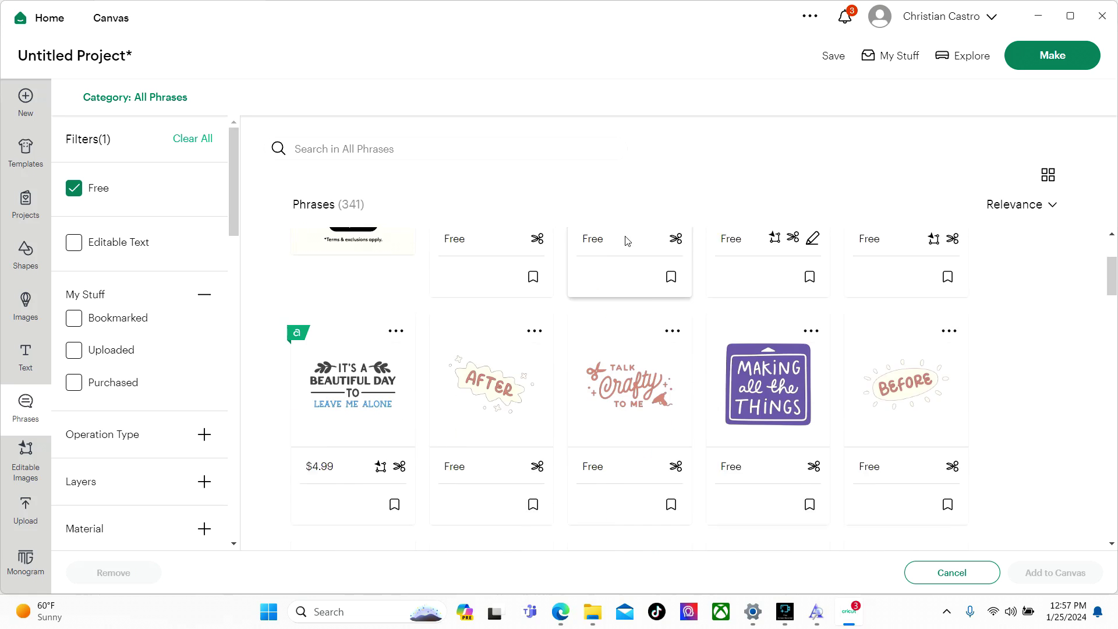
pyautogui.scroll(-10, 718, 299)
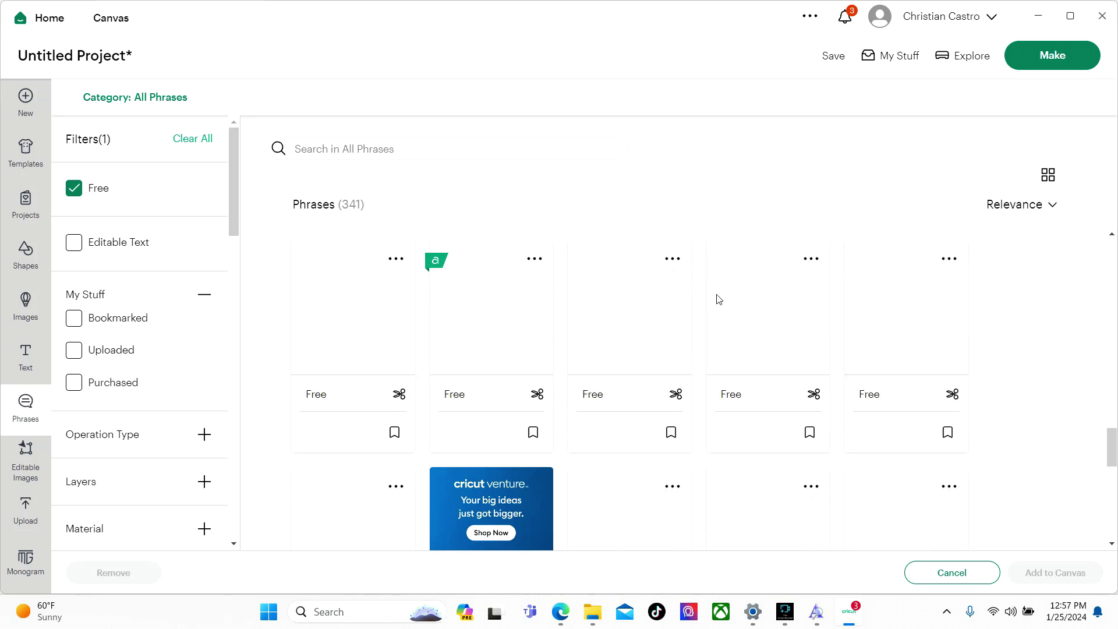
pyautogui.scroll(-3, 609, 350)
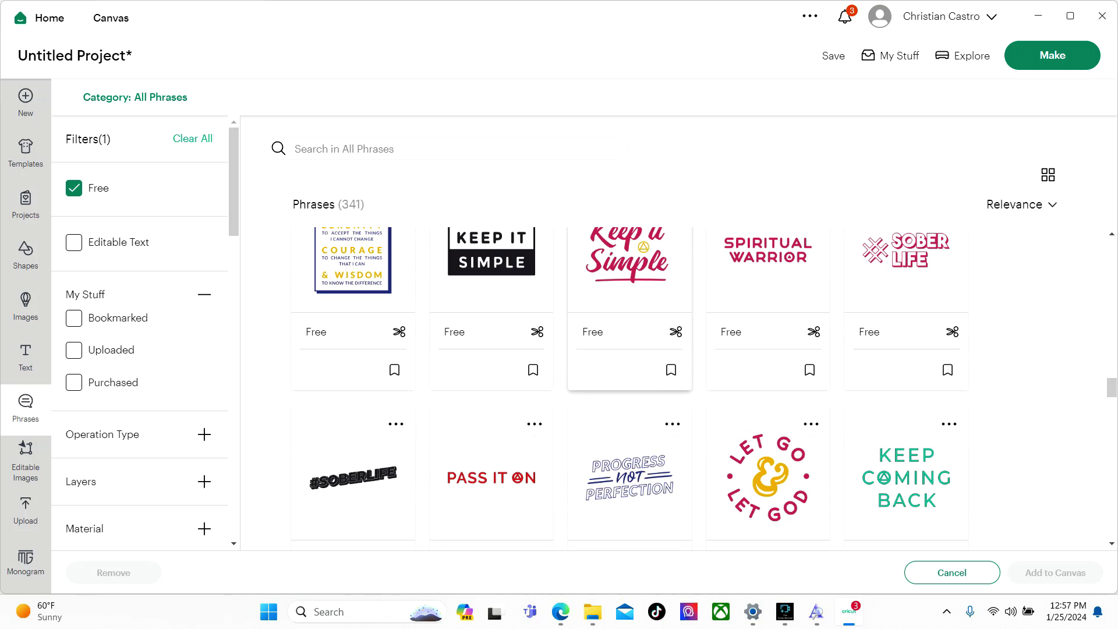
pyautogui.scroll(-15, 687, 355)
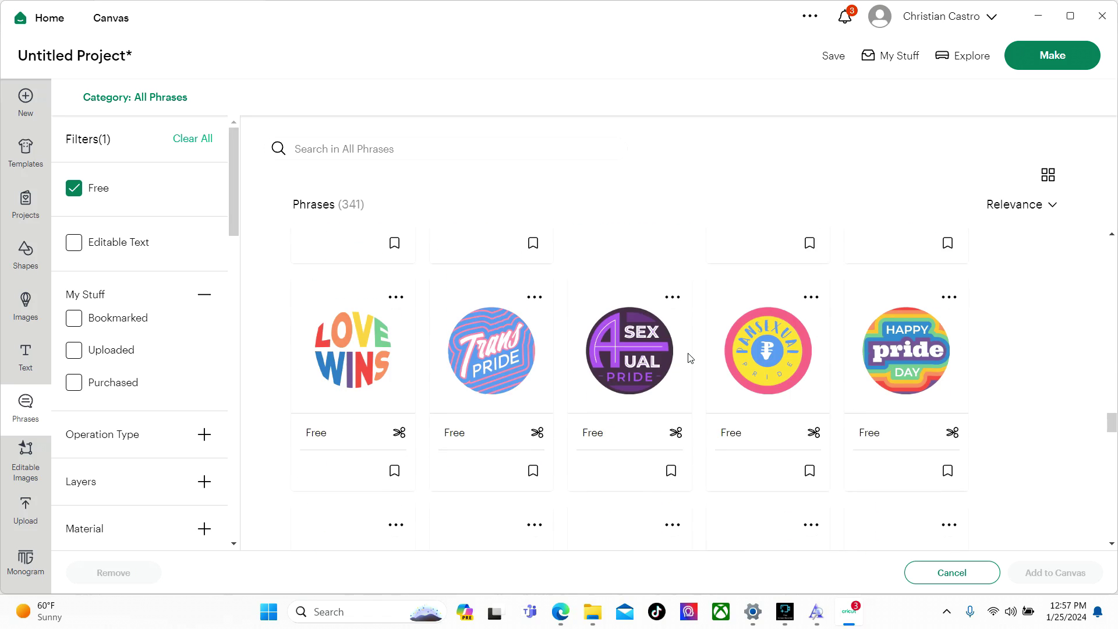
pyautogui.scroll(-8, 688, 358)
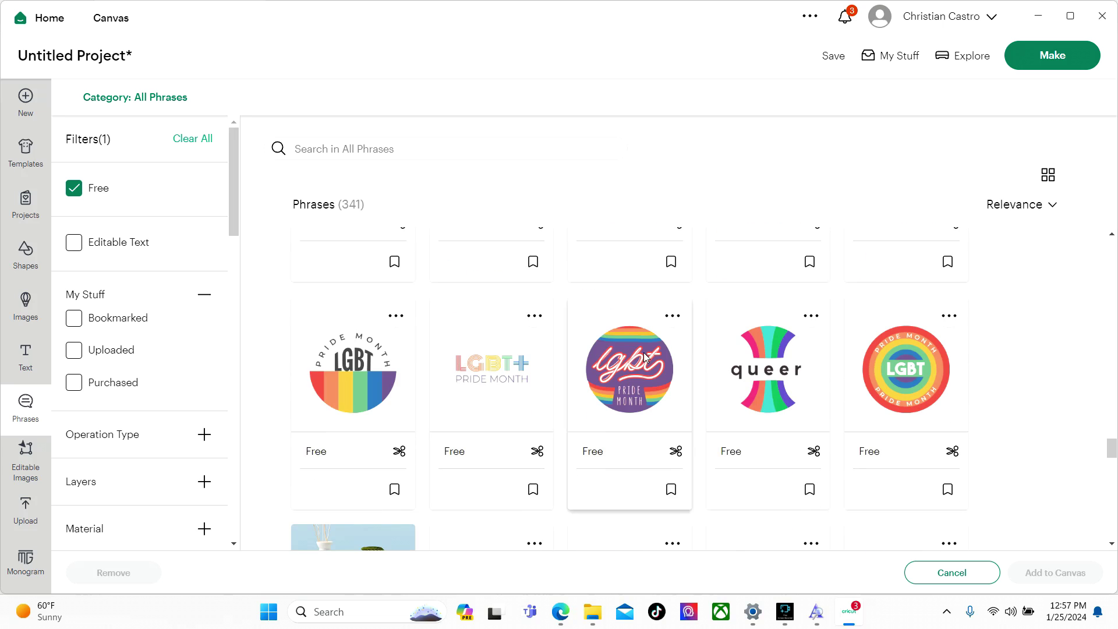
pyautogui.scroll(-7, 582, 349)
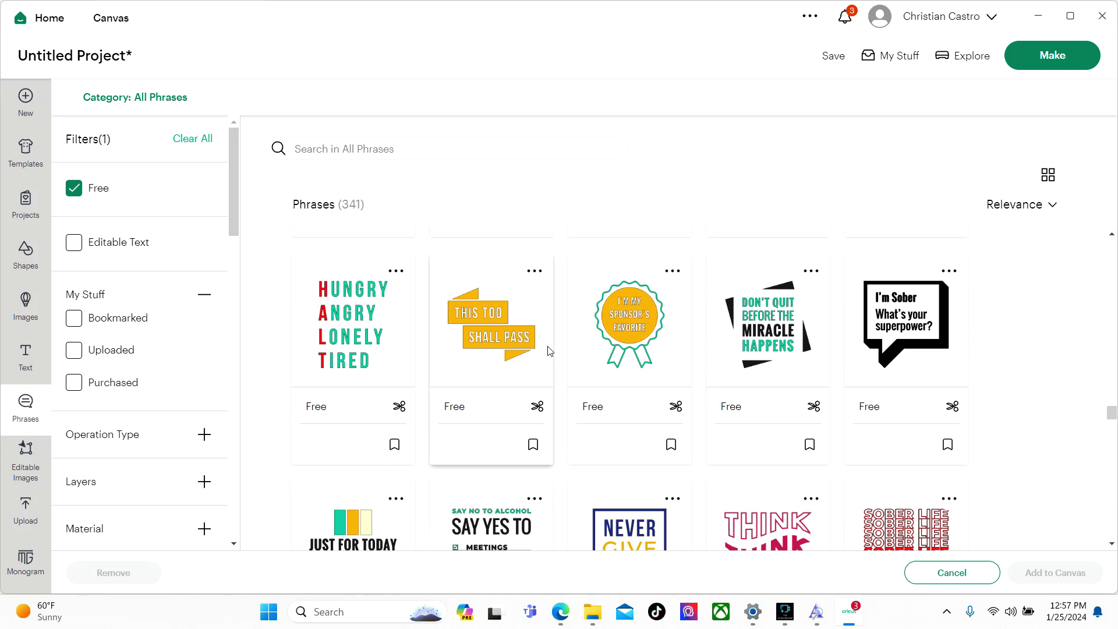
pyautogui.scroll(-12, 547, 282)
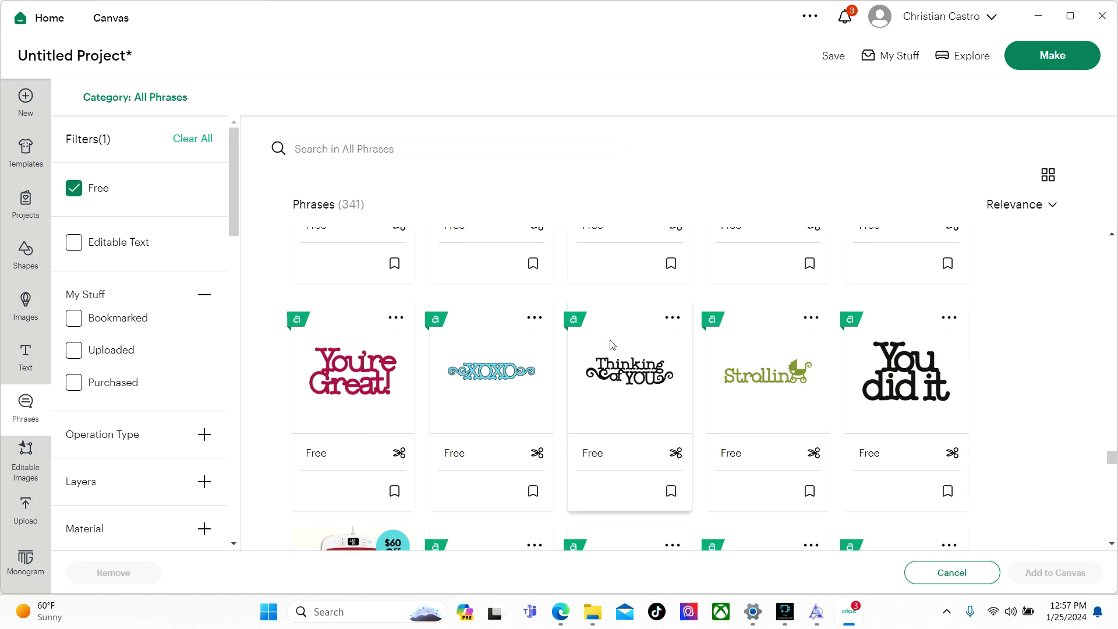
pyautogui.scroll(-6, 609, 312)
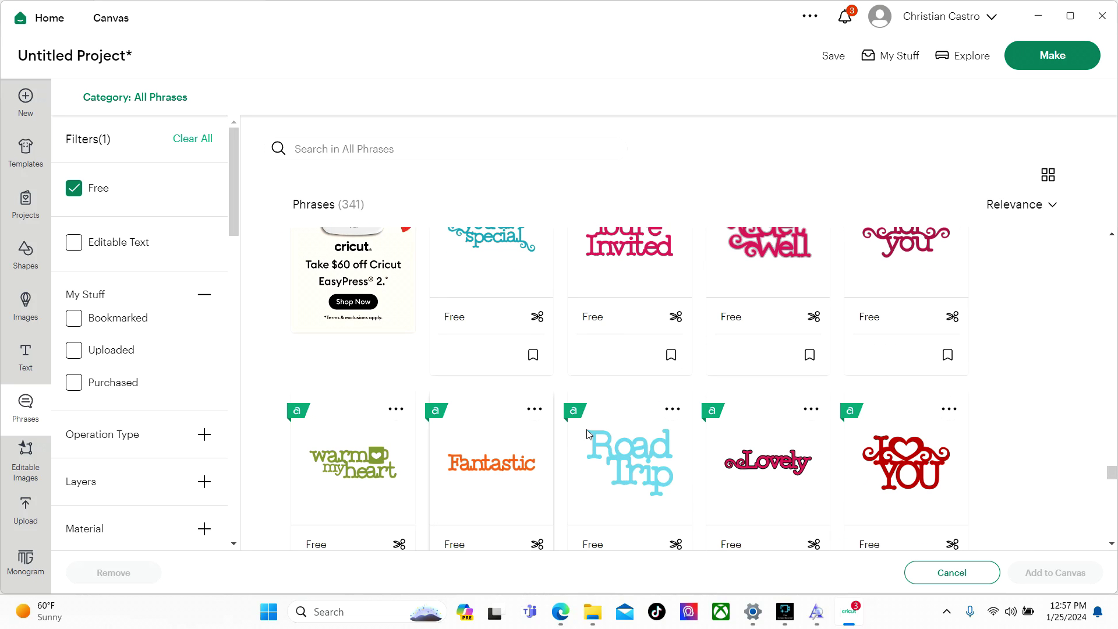
pyautogui.scroll(-8, 587, 434)
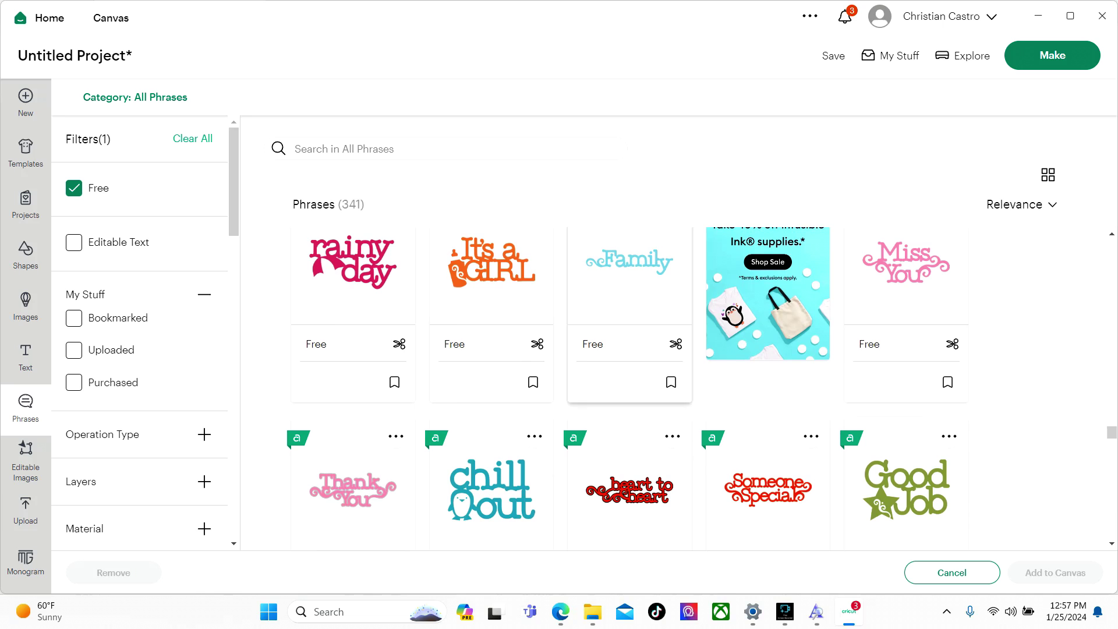
pyautogui.scroll(-15, 601, 371)
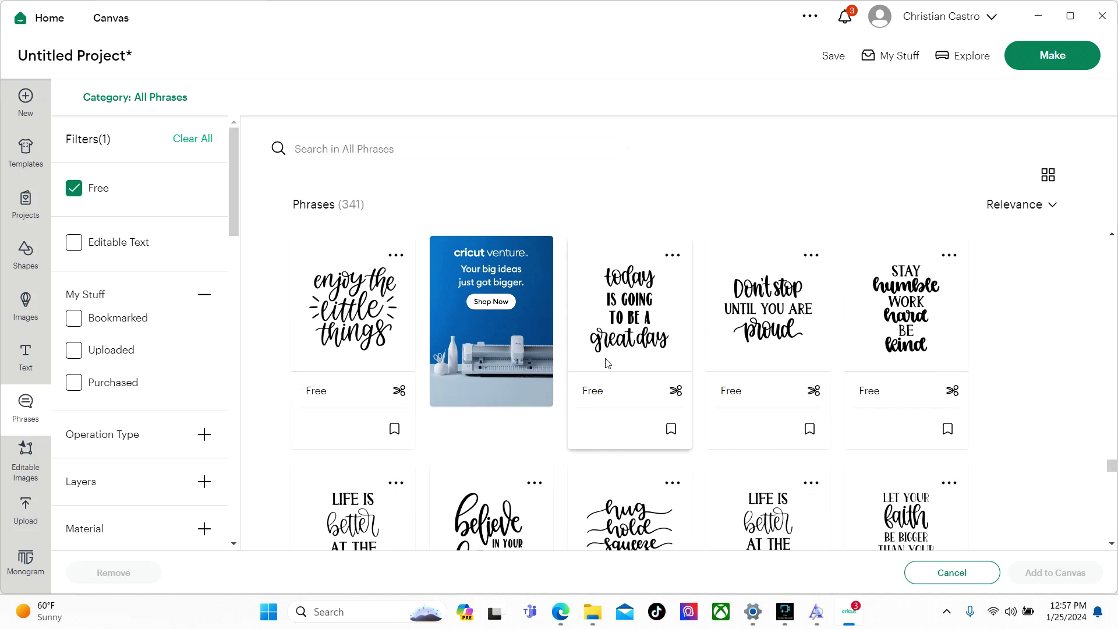
pyautogui.scroll(-3, 603, 362)
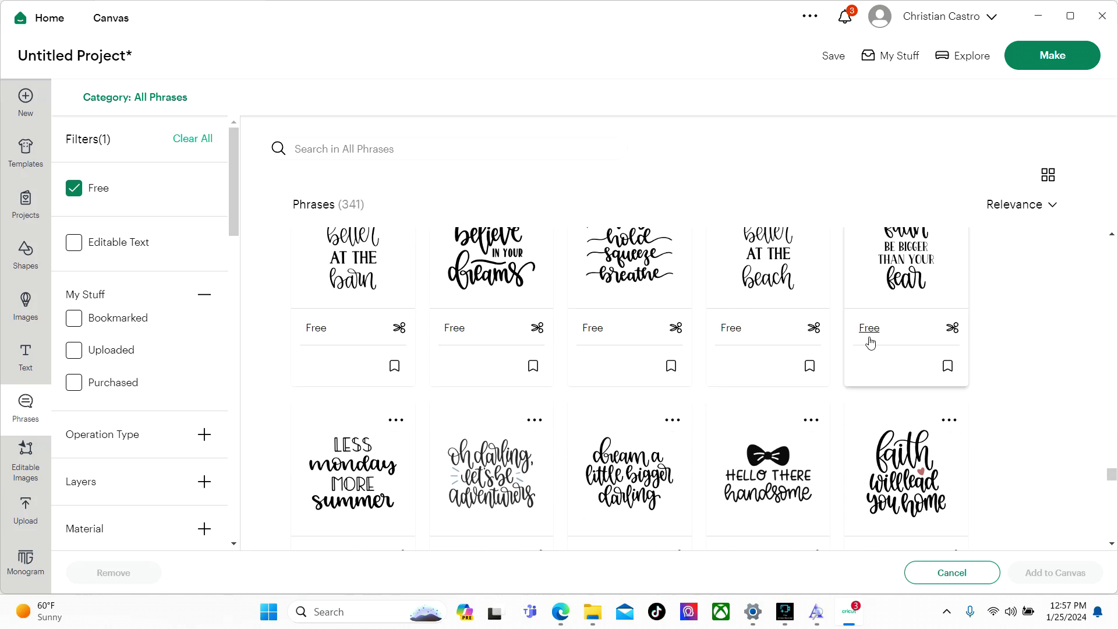
pyautogui.scroll(-8, 587, 343)
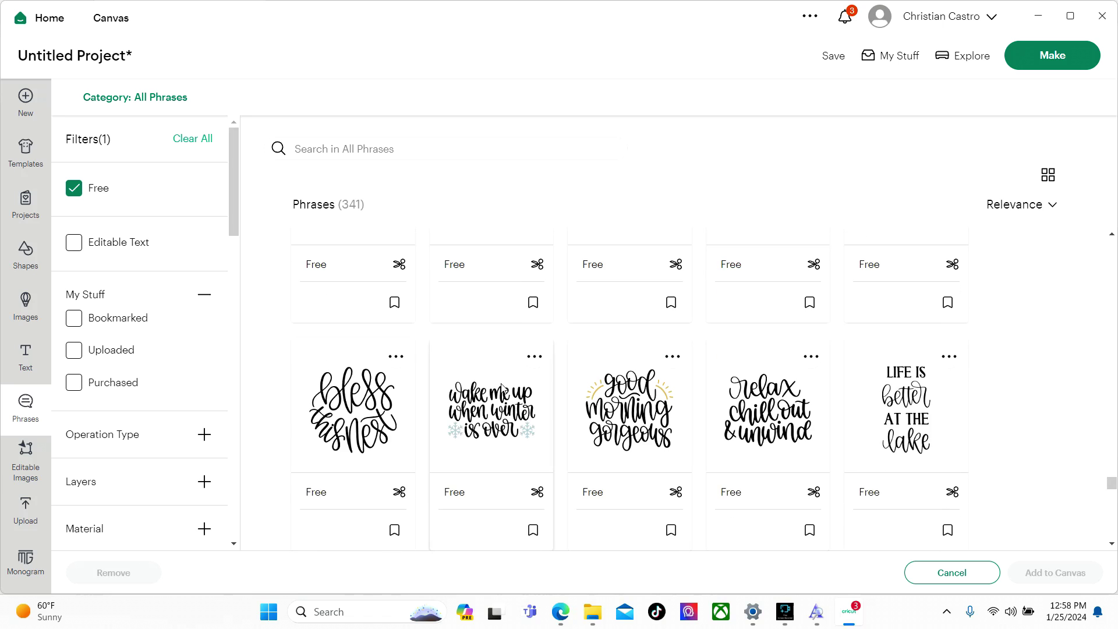
pyautogui.scroll(-1, 506, 378)
pyautogui.scroll(5, 510, 367)
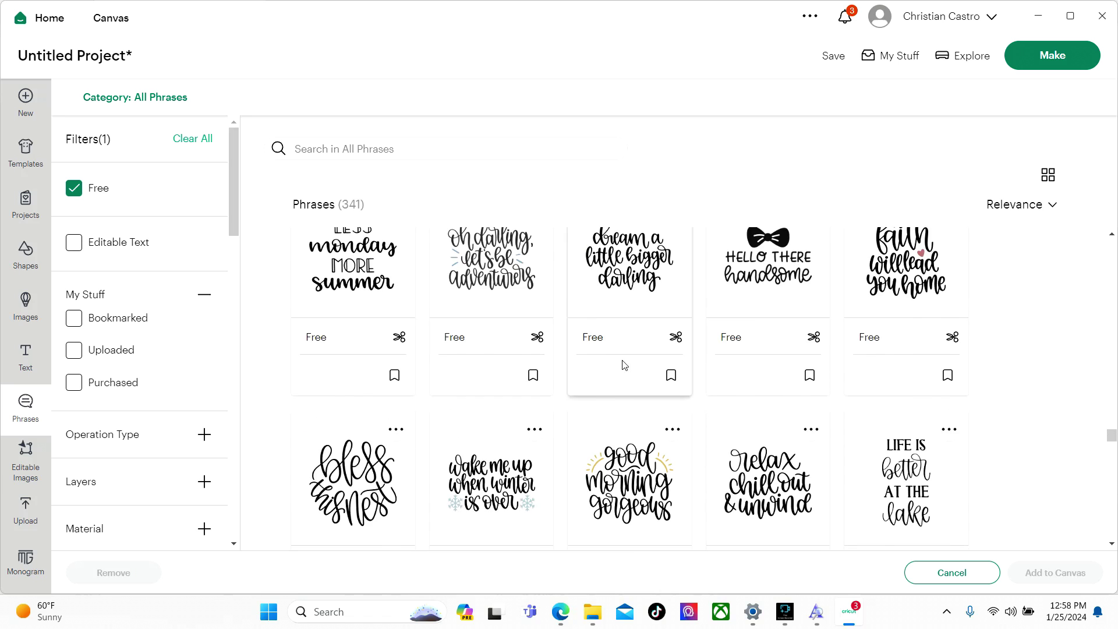
# Step: Open the editable images catalogue, filter it to Free, and look through the designs
pyautogui.click(30, 457)
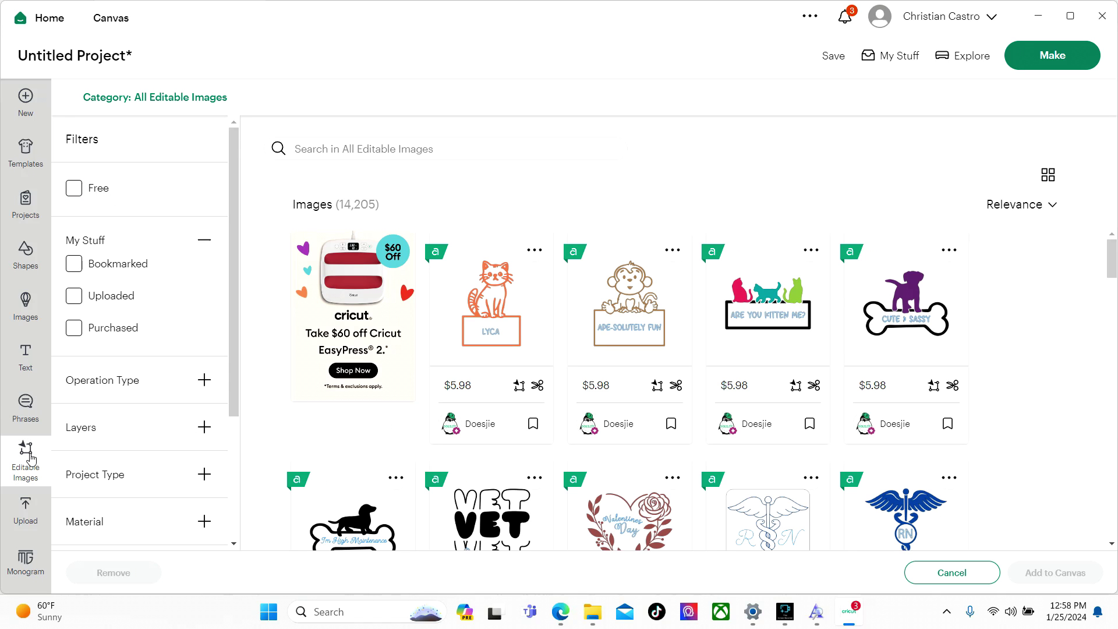
pyautogui.click(74, 187)
pyautogui.scroll(-10, 679, 341)
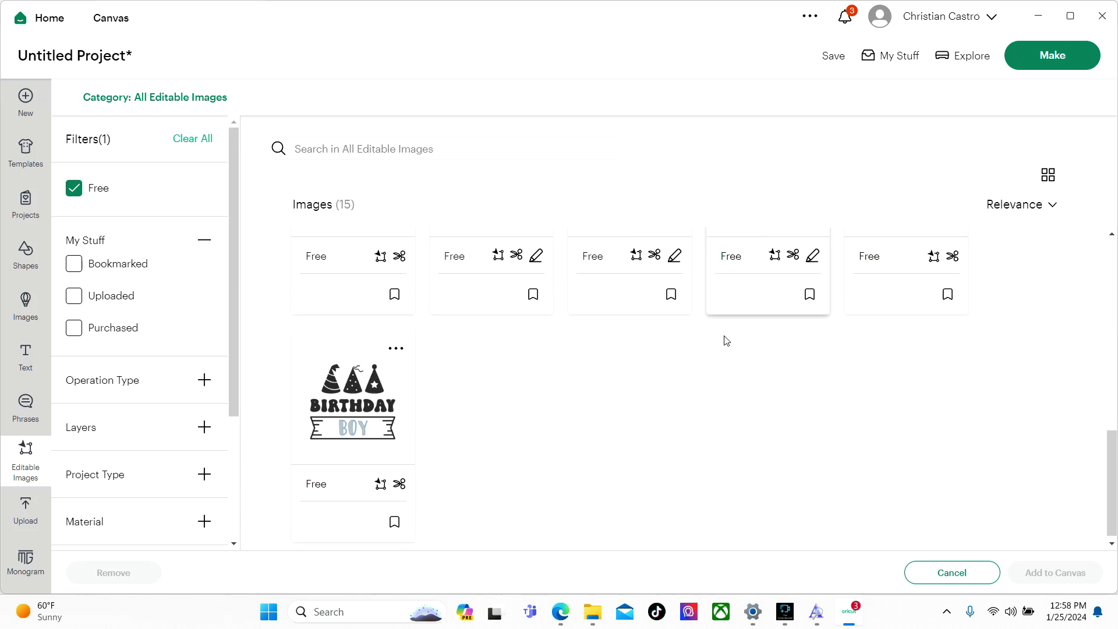
# Step: Open the Upload page, view the image upload and file selection screens, and return without choosing a file
pyautogui.scroll(9, 604, 421)
pyautogui.scroll(1, 605, 420)
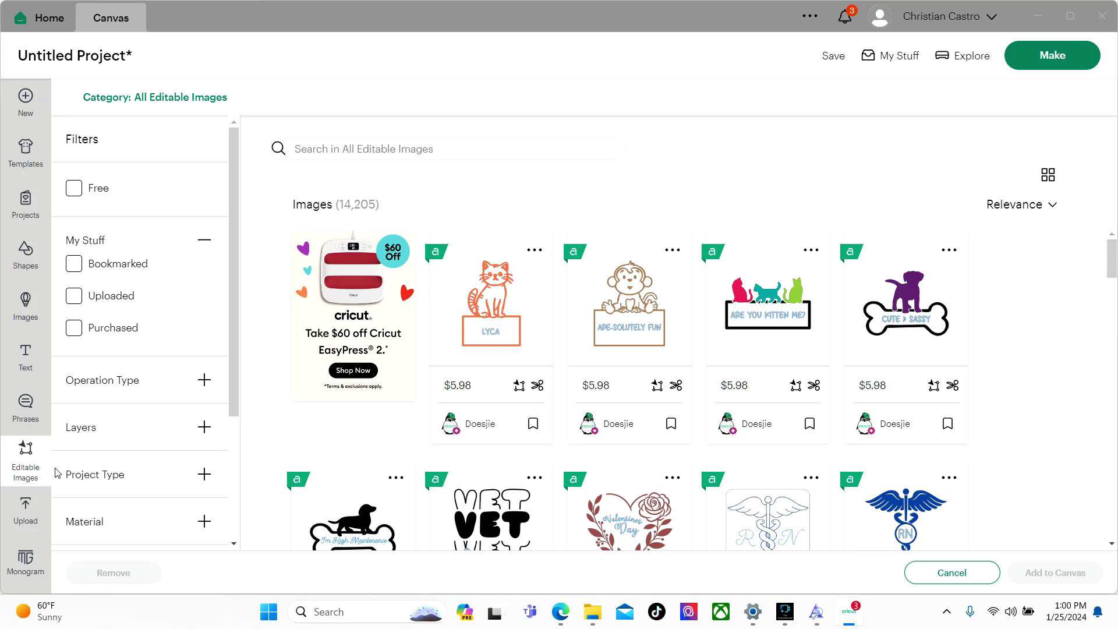
pyautogui.click(25, 508)
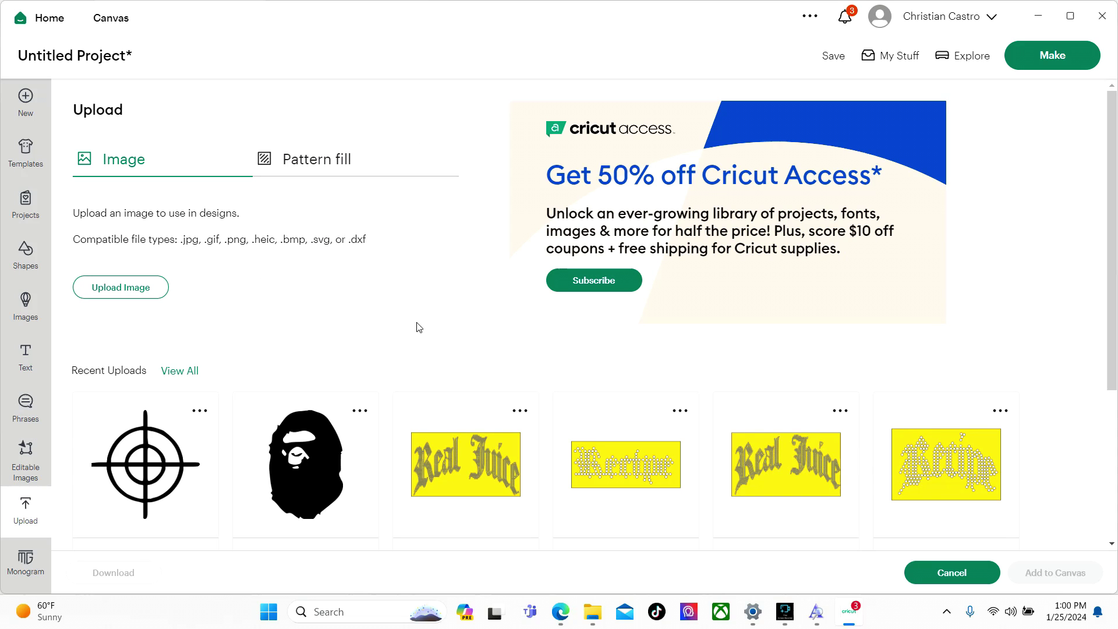
pyautogui.click(151, 288)
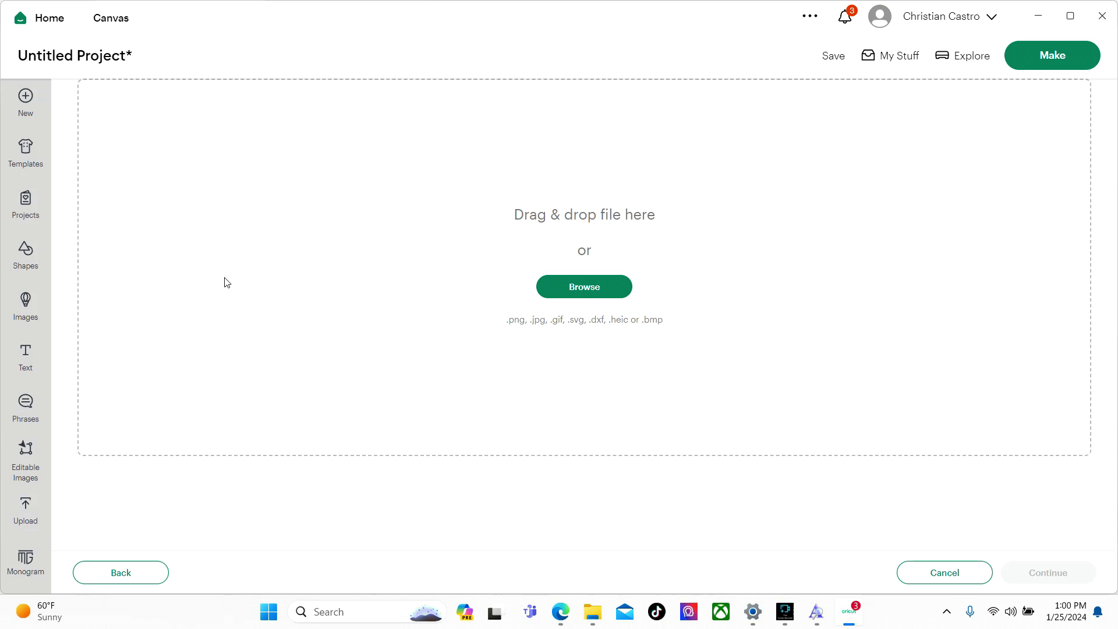
pyautogui.click(584, 286)
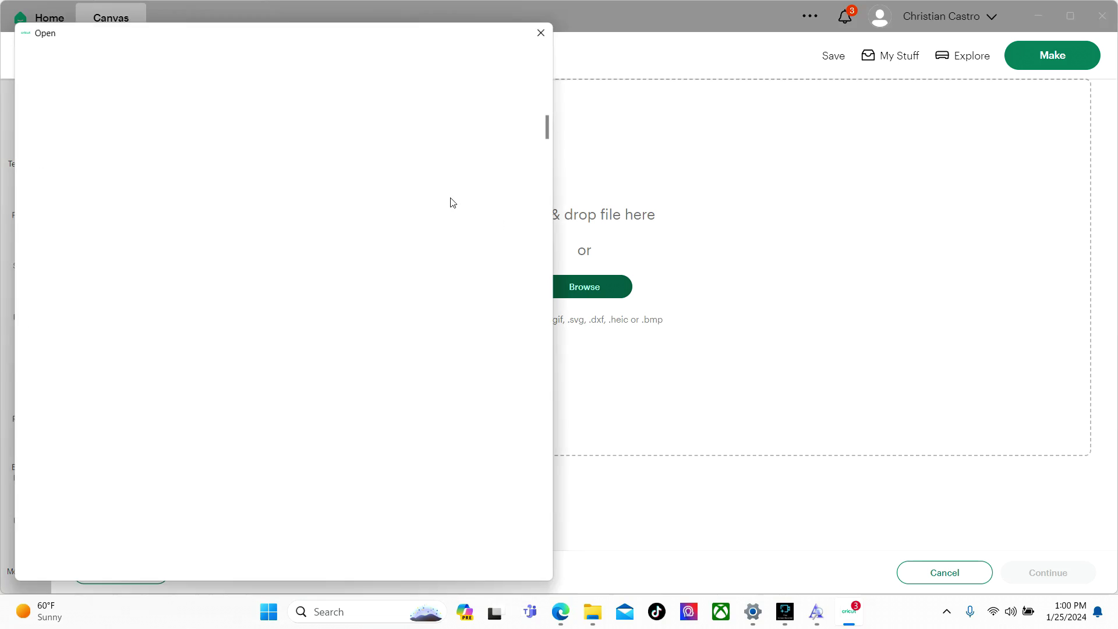
pyautogui.click(540, 27)
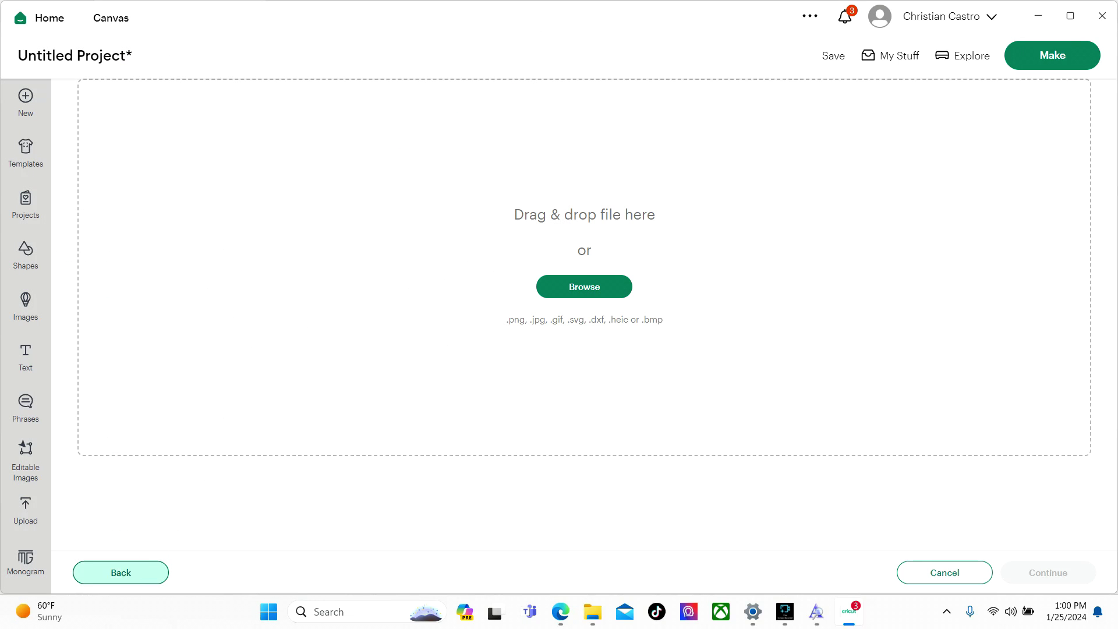
pyautogui.click(121, 573)
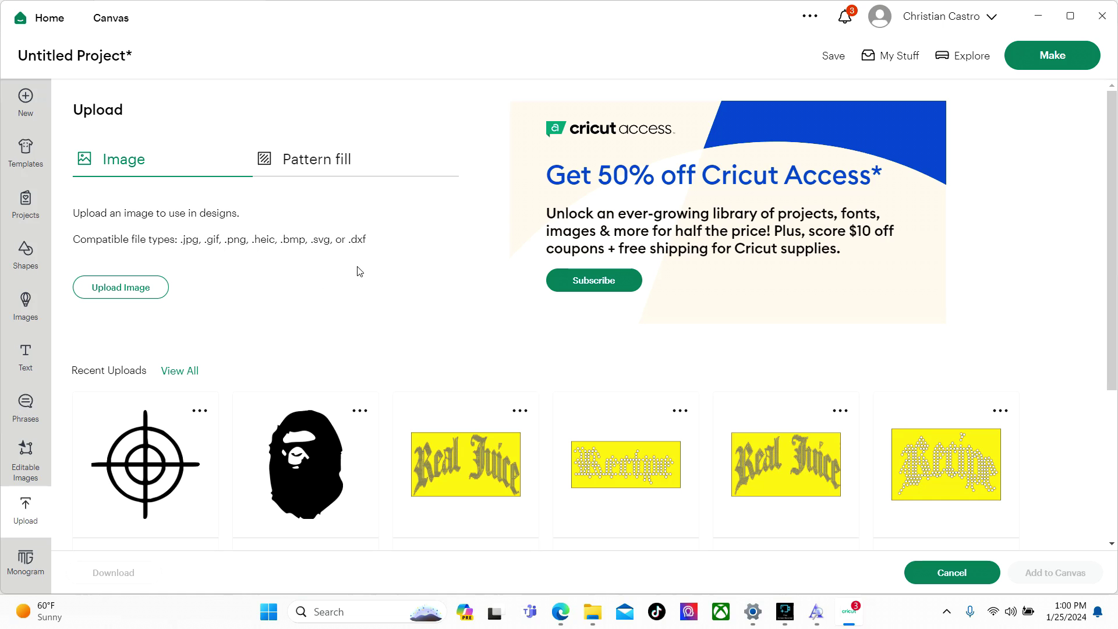
# Step: Browse the full collection of previously uploaded images, and return to the design canvas
pyautogui.scroll(-3, 270, 355)
pyautogui.click(180, 222)
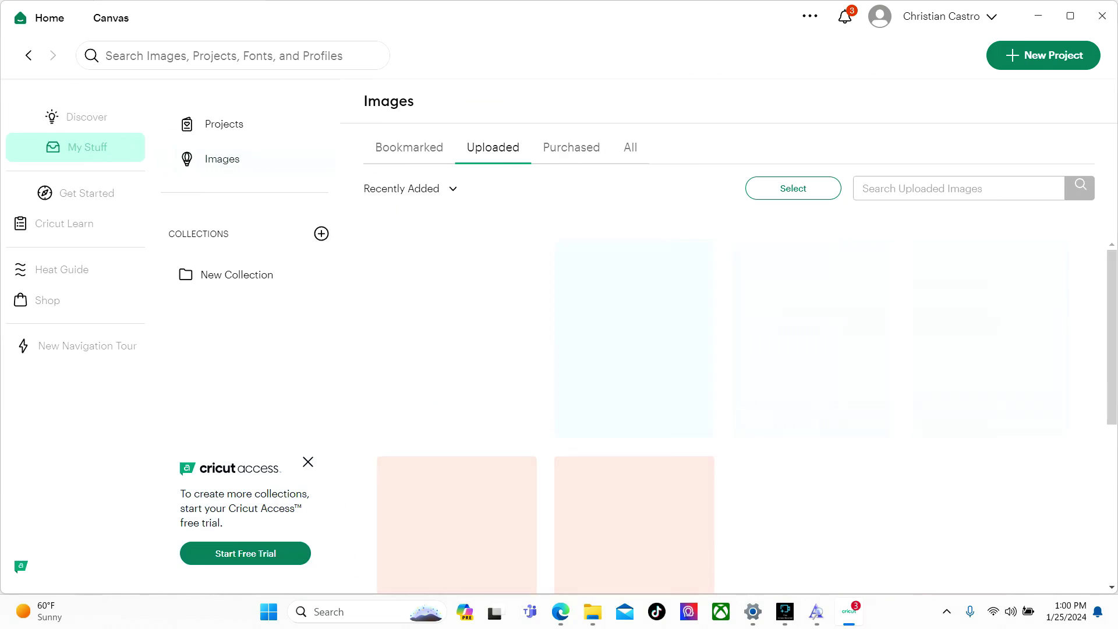
pyautogui.scroll(-15, 496, 300)
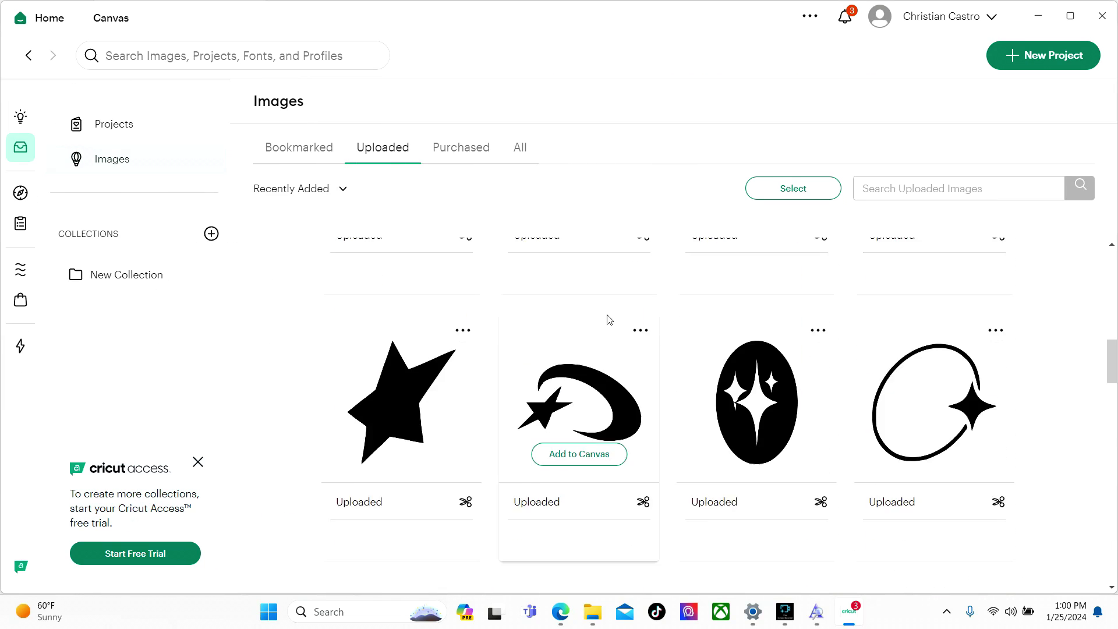
pyautogui.scroll(-3, 505, 298)
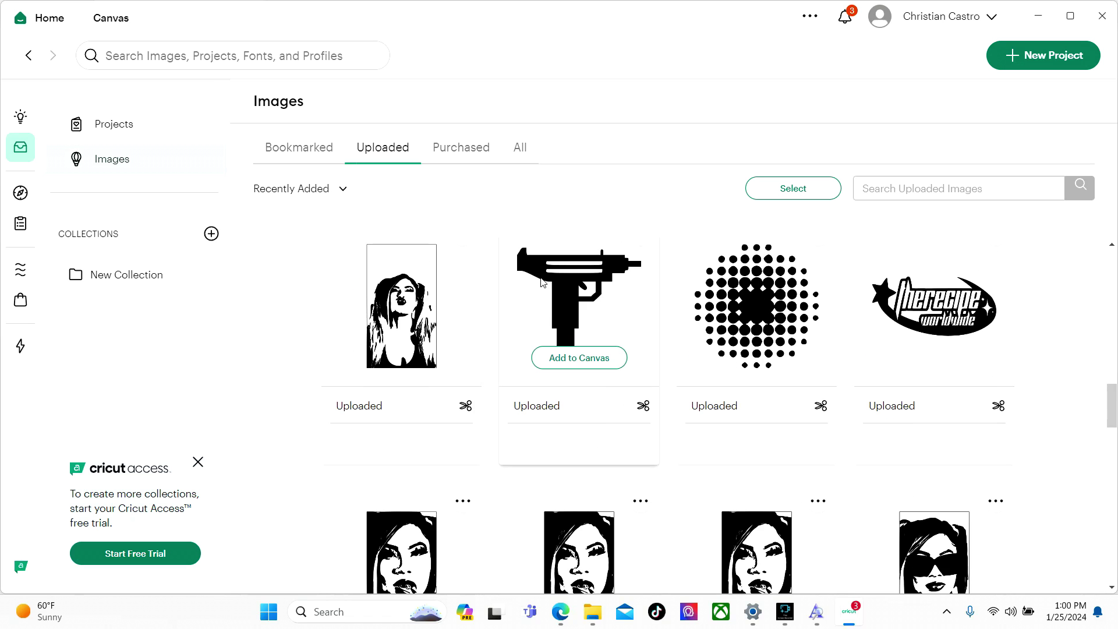
pyautogui.scroll(-2, 586, 331)
pyautogui.scroll(10, 586, 331)
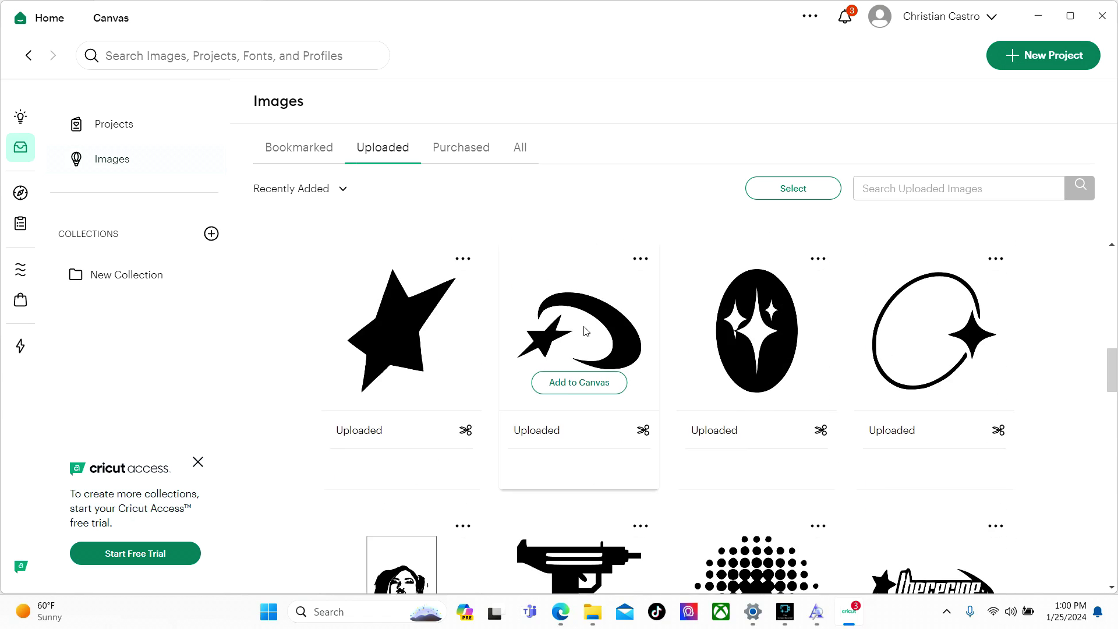
pyautogui.scroll(5, 586, 331)
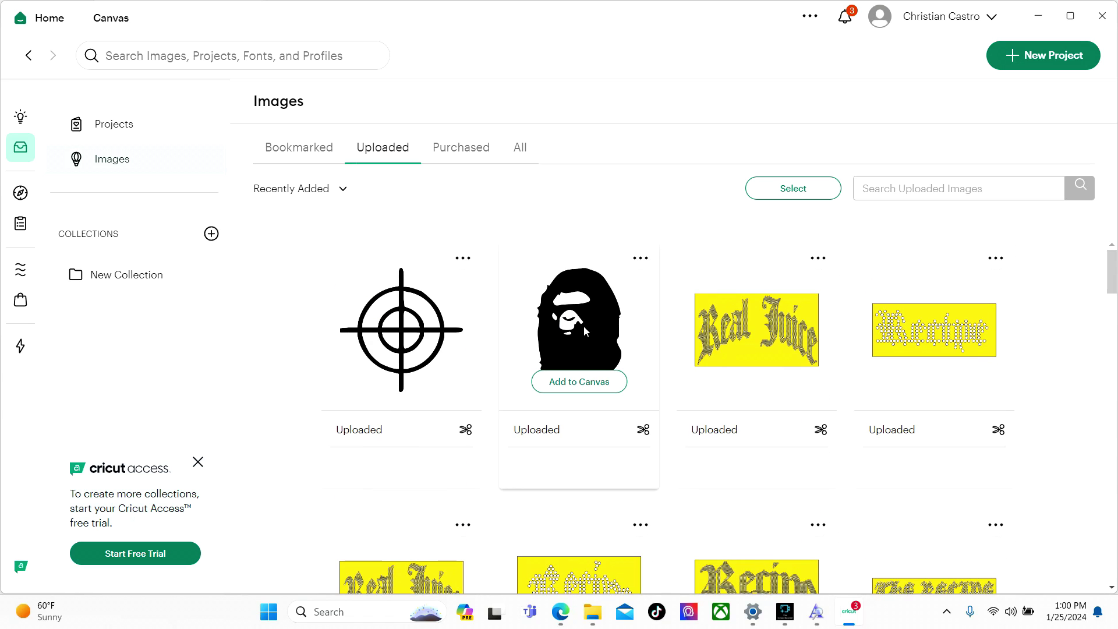
pyautogui.click(29, 55)
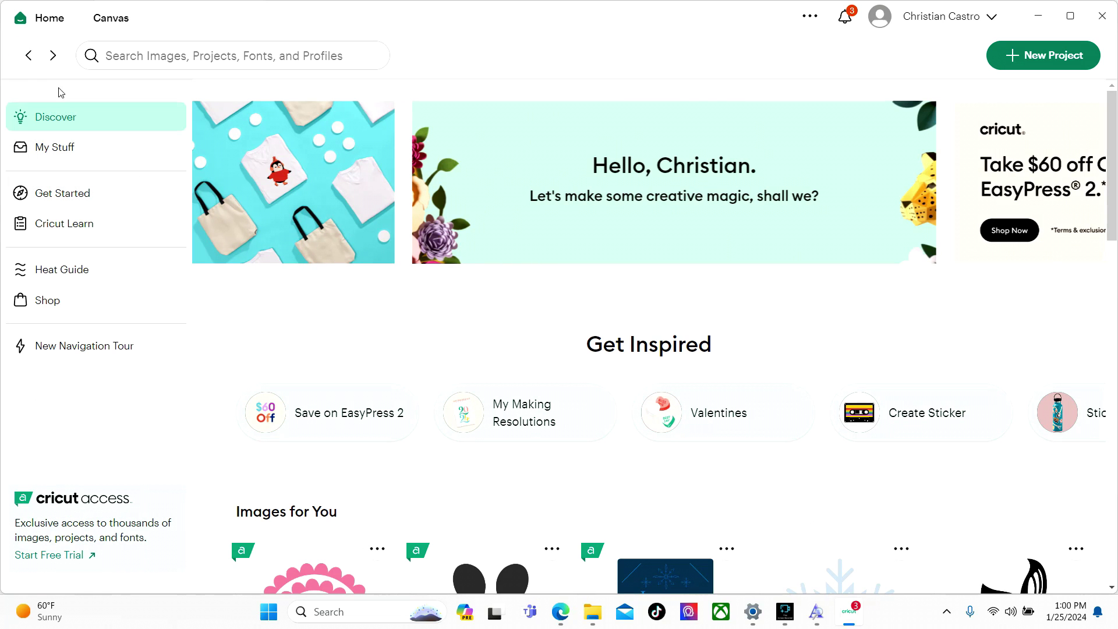
pyautogui.click(110, 17)
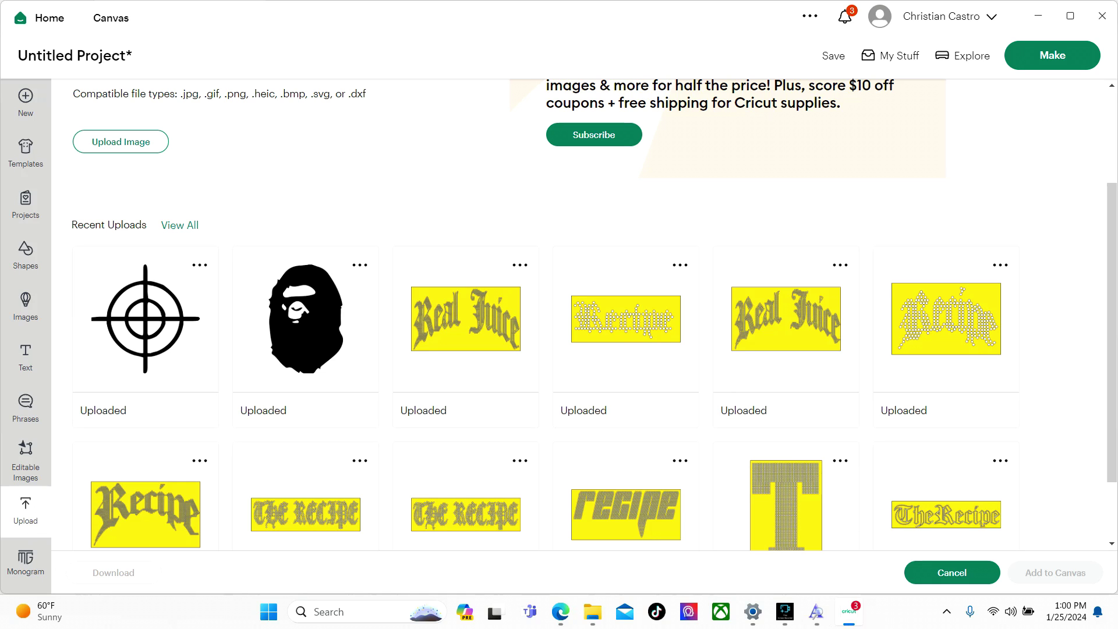
pyautogui.click(964, 573)
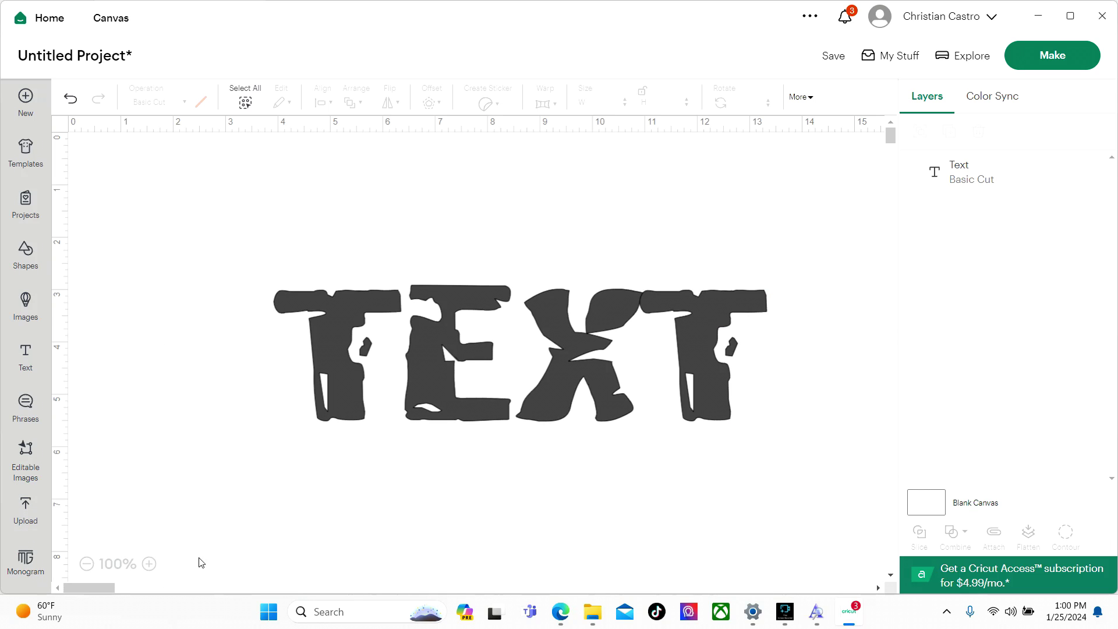
# Step: Open the Monogram Maker and look through the Modern text styles of the Classic category
pyautogui.click(26, 567)
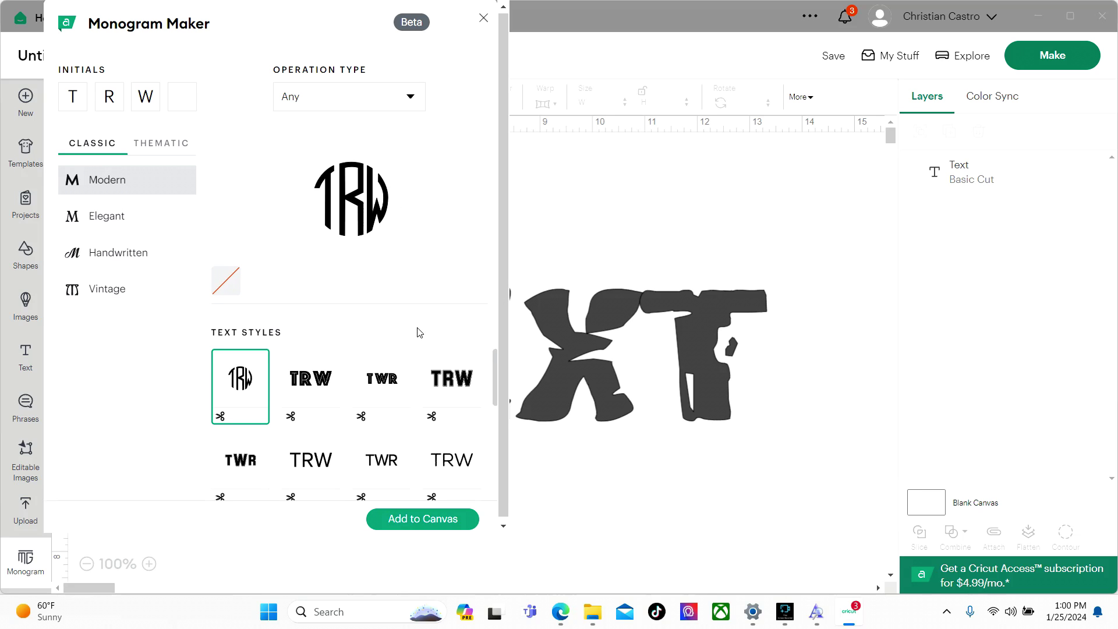
pyautogui.scroll(-1, 414, 349)
pyautogui.moveTo(495, 367); pyautogui.dragTo(499, 459)
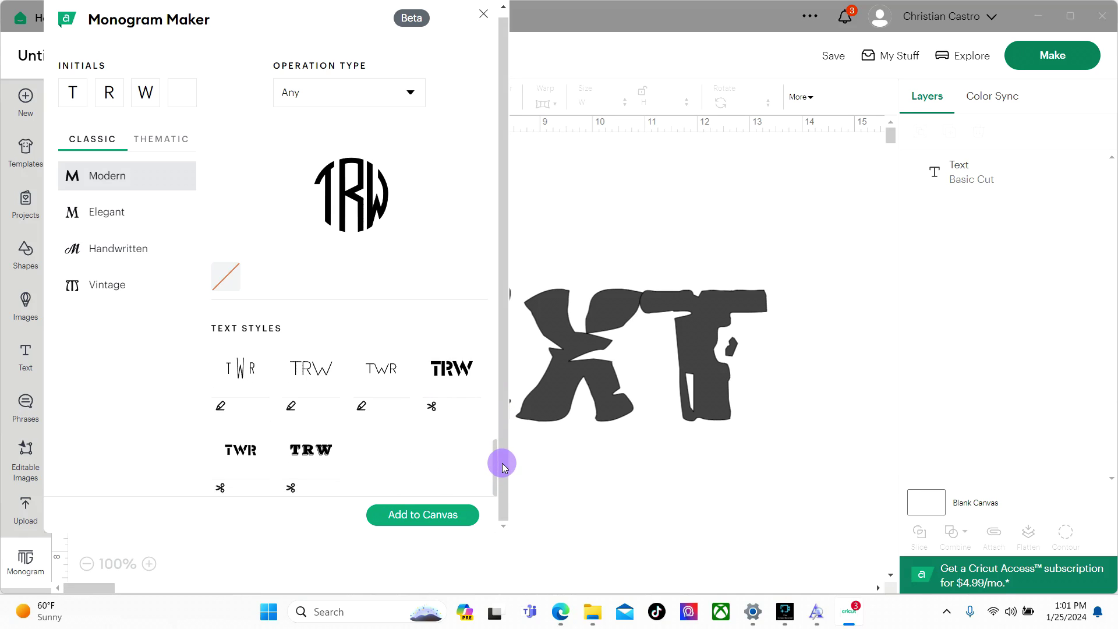
# Step: Review the Thematic monogram frames for Botanical, Decorative, Occasions, Interests and Sports, and close the Monogram Maker without adding one
pyautogui.click(147, 140)
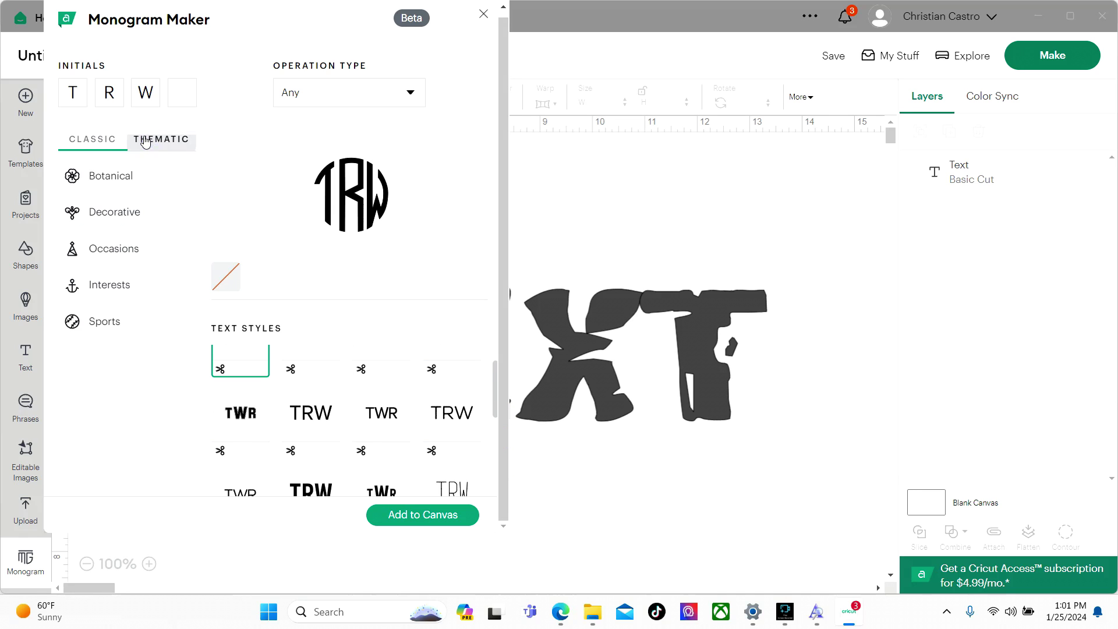
pyautogui.click(315, 276)
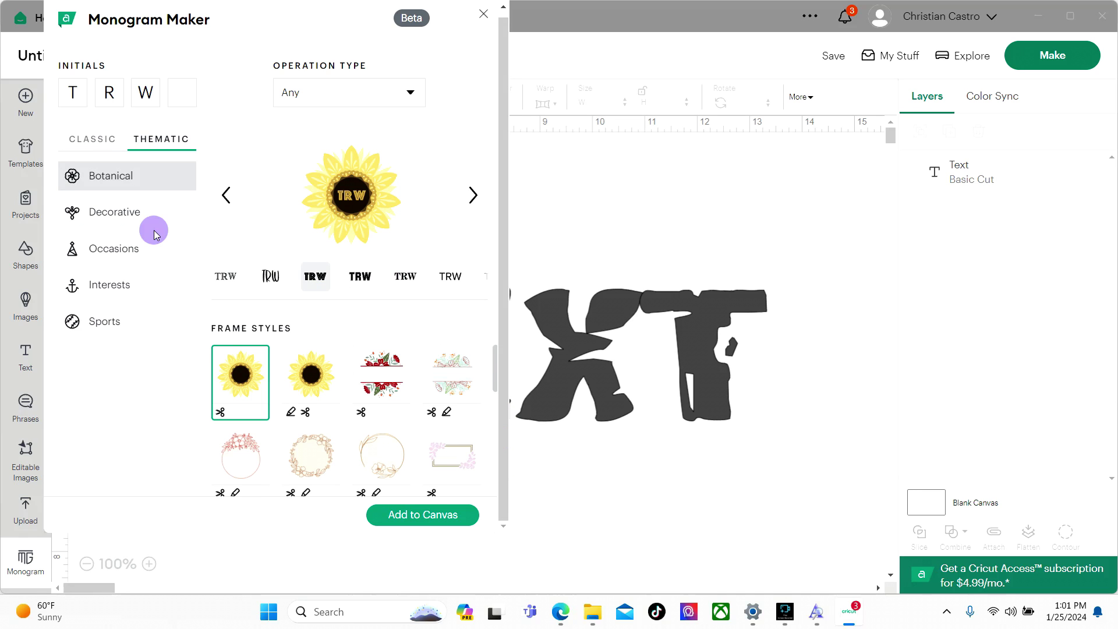
pyautogui.click(137, 212)
pyautogui.click(137, 249)
pyautogui.click(129, 283)
pyautogui.click(129, 249)
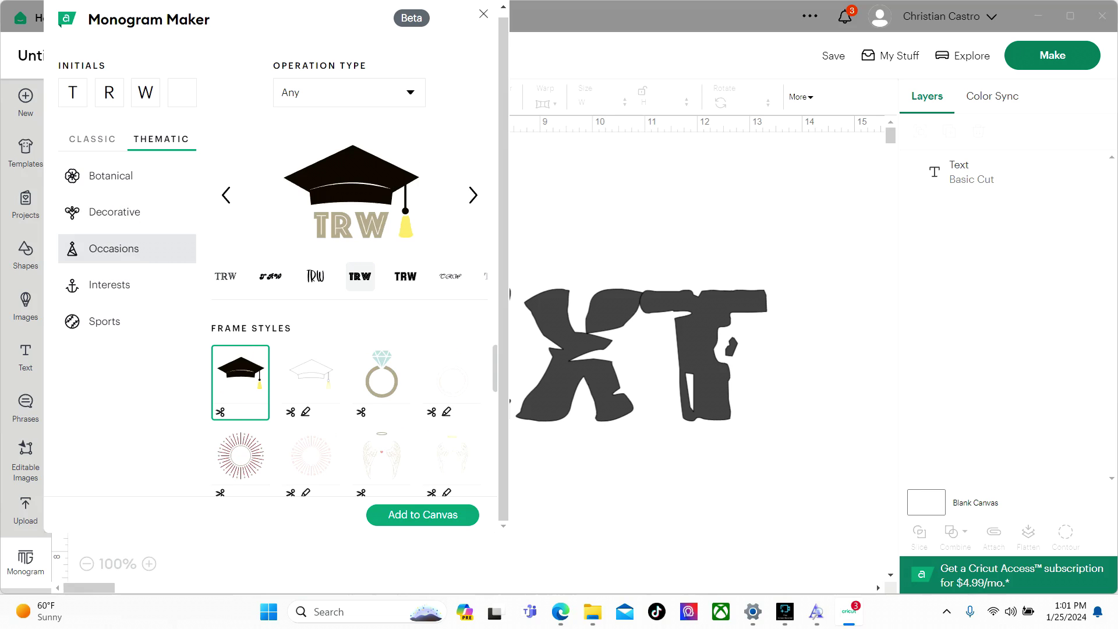
pyautogui.click(131, 213)
pyautogui.click(130, 284)
pyautogui.click(129, 320)
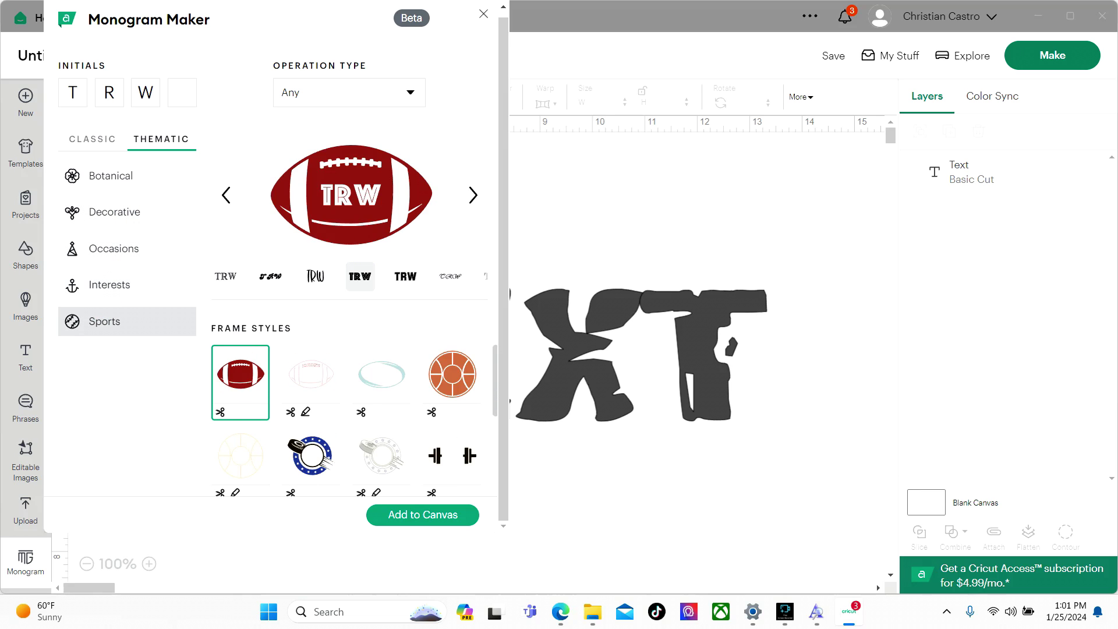
pyautogui.click(129, 285)
pyautogui.click(483, 16)
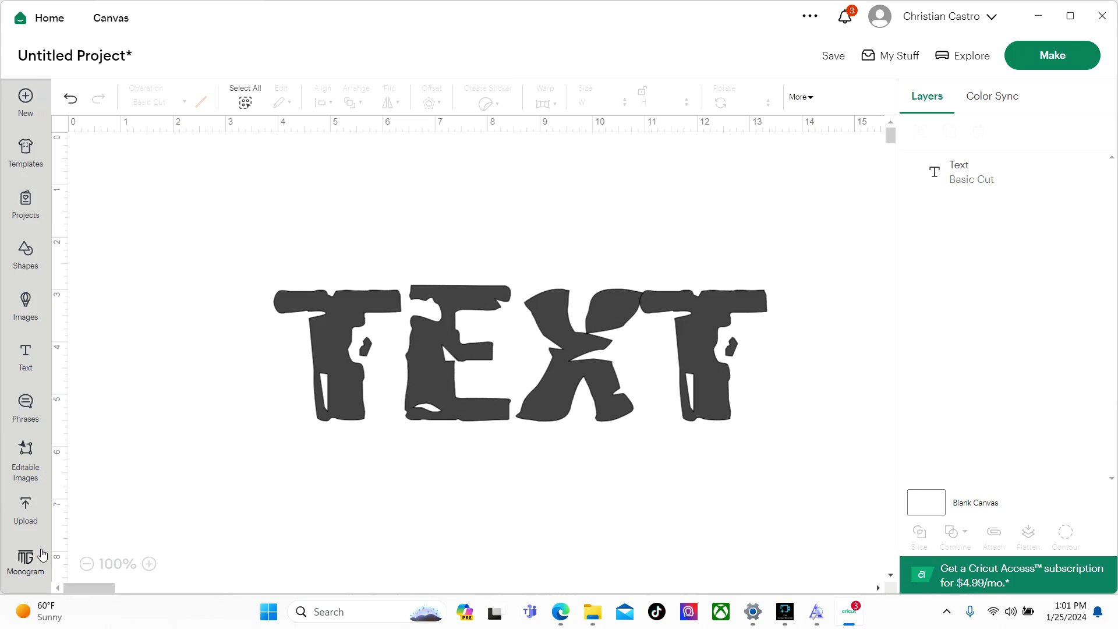
# Step: Select the Hulkbusters text on the canvas and shift it slightly up and to the left
pyautogui.click(404, 393)
pyautogui.moveTo(477, 348); pyautogui.dragTo(474, 344)
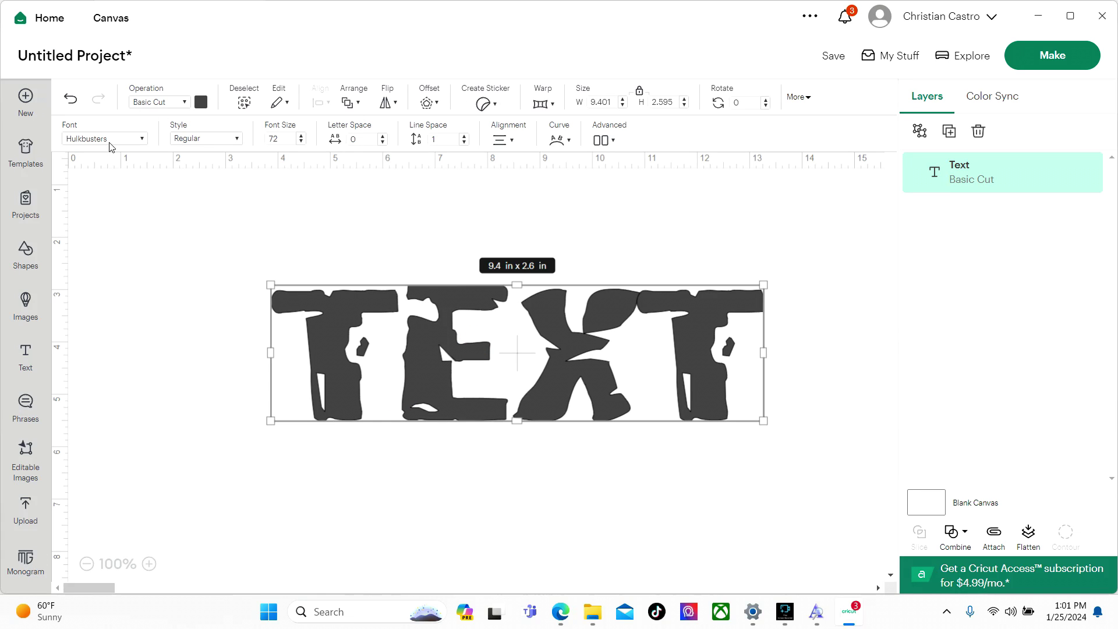
pyautogui.moveTo(429, 378); pyautogui.dragTo(427, 371)
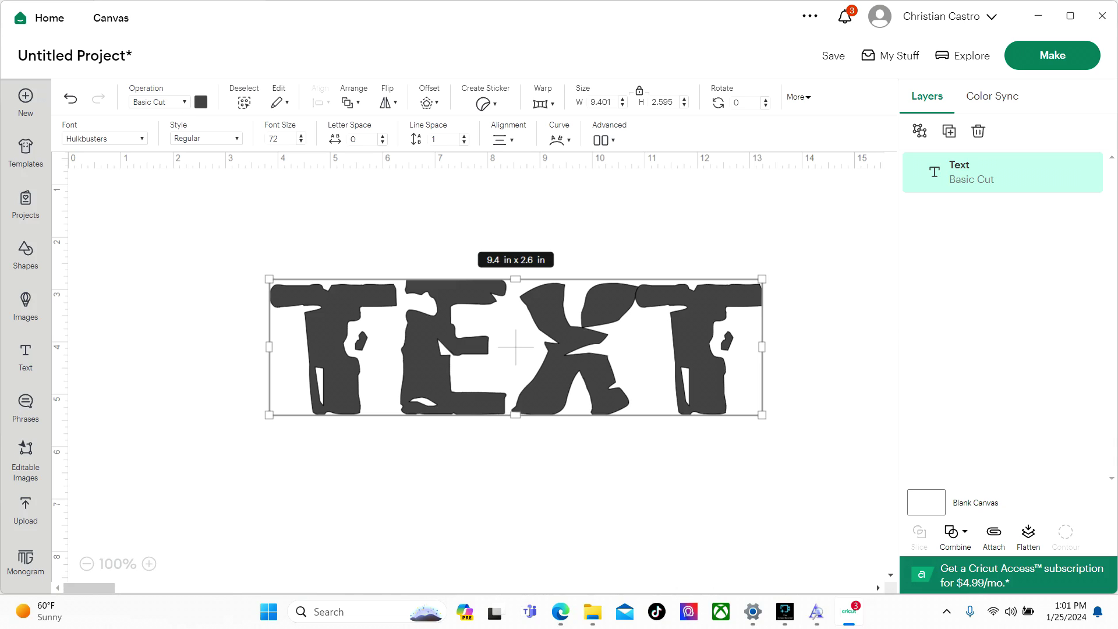
# Step: Try the Pen draw operation on the text and set it back to Basic Cut
pyautogui.click(182, 102)
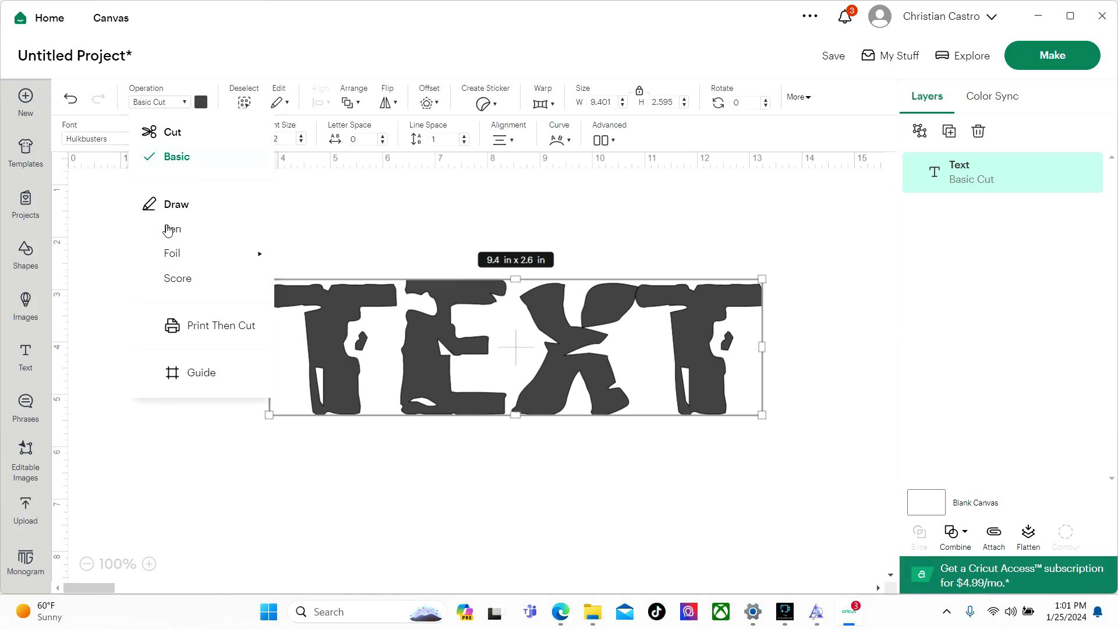
pyautogui.click(183, 230)
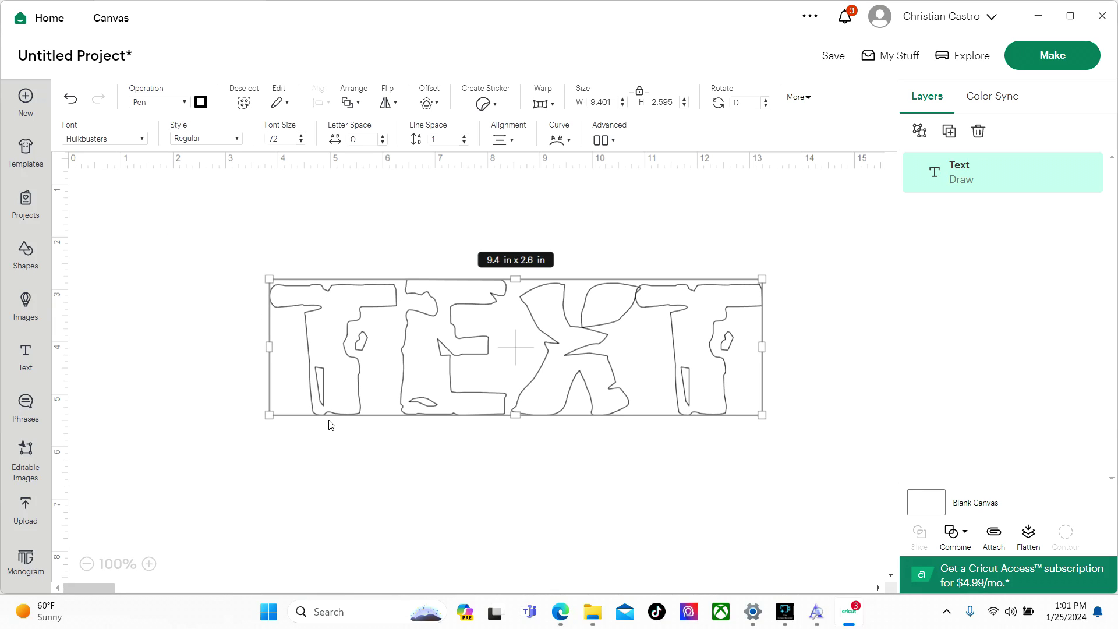
pyautogui.click(185, 101)
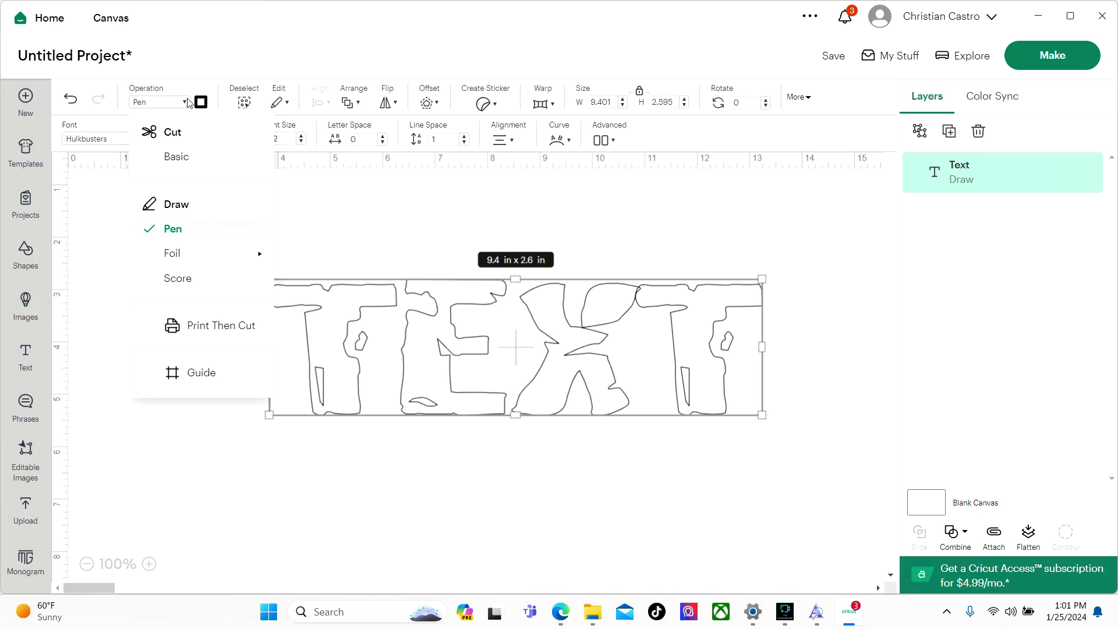
pyautogui.click(169, 154)
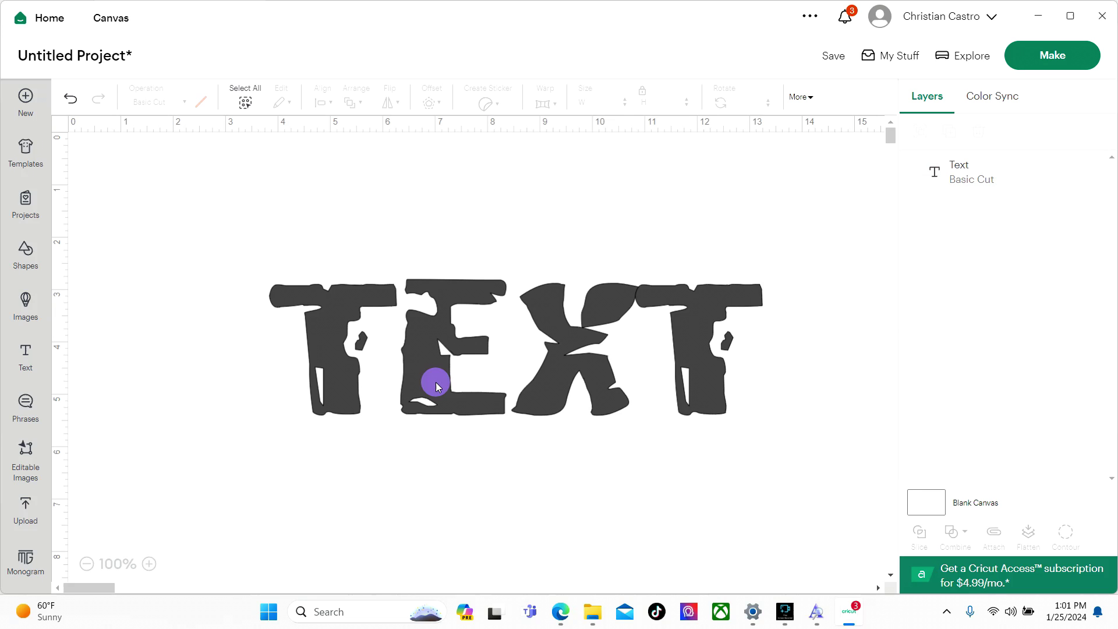
# Step: Shift the text slightly left and change its material color to dark red
pyautogui.moveTo(432, 382); pyautogui.dragTo(415, 382)
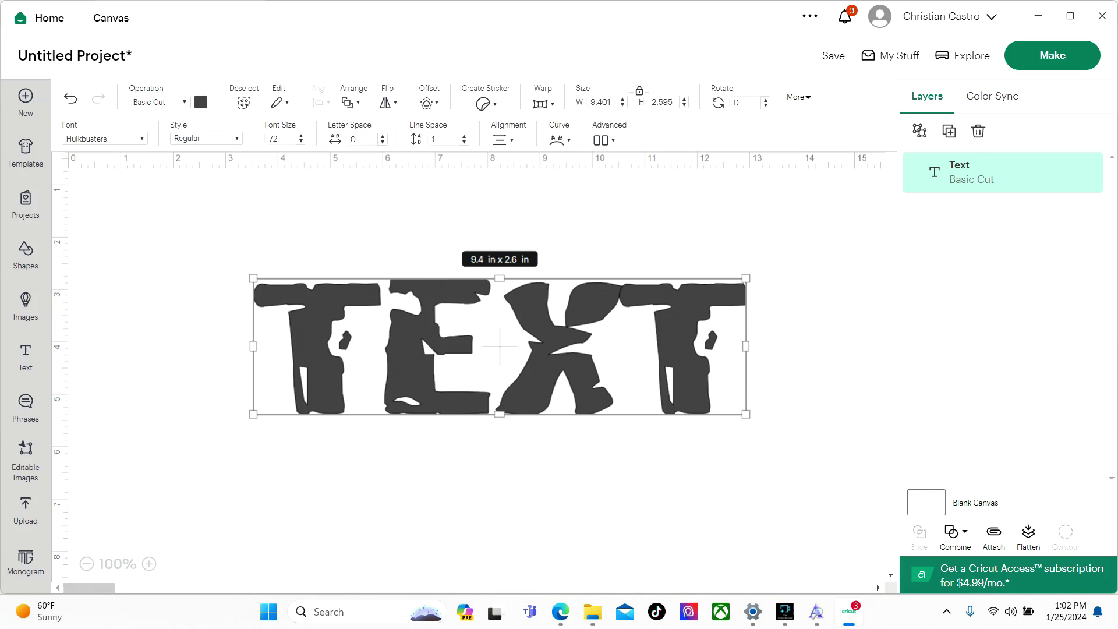
pyautogui.click(201, 103)
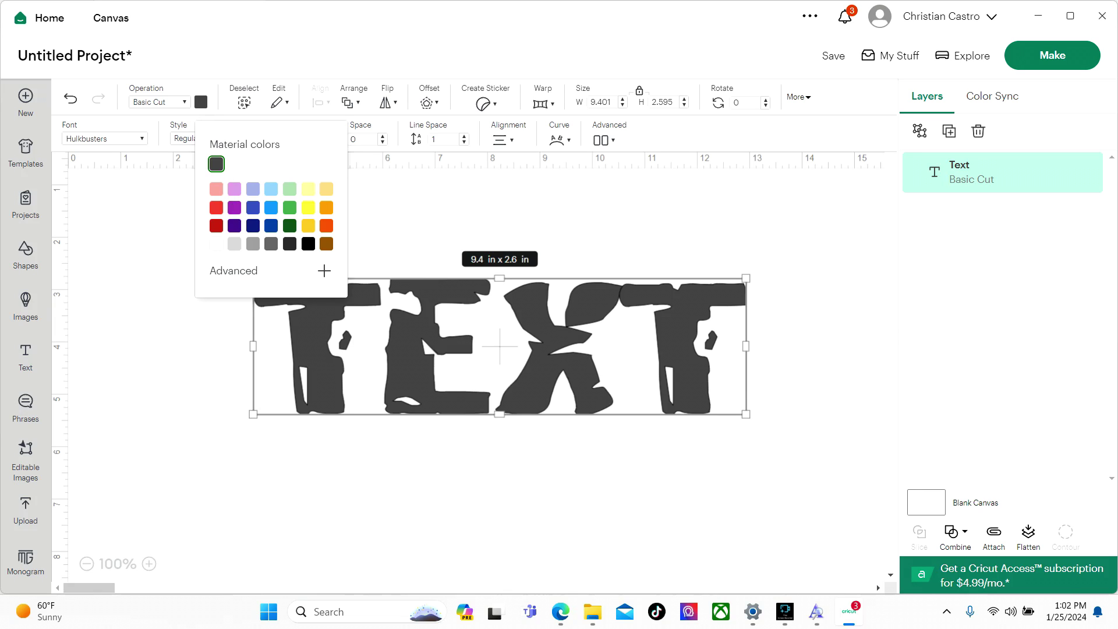
pyautogui.click(216, 225)
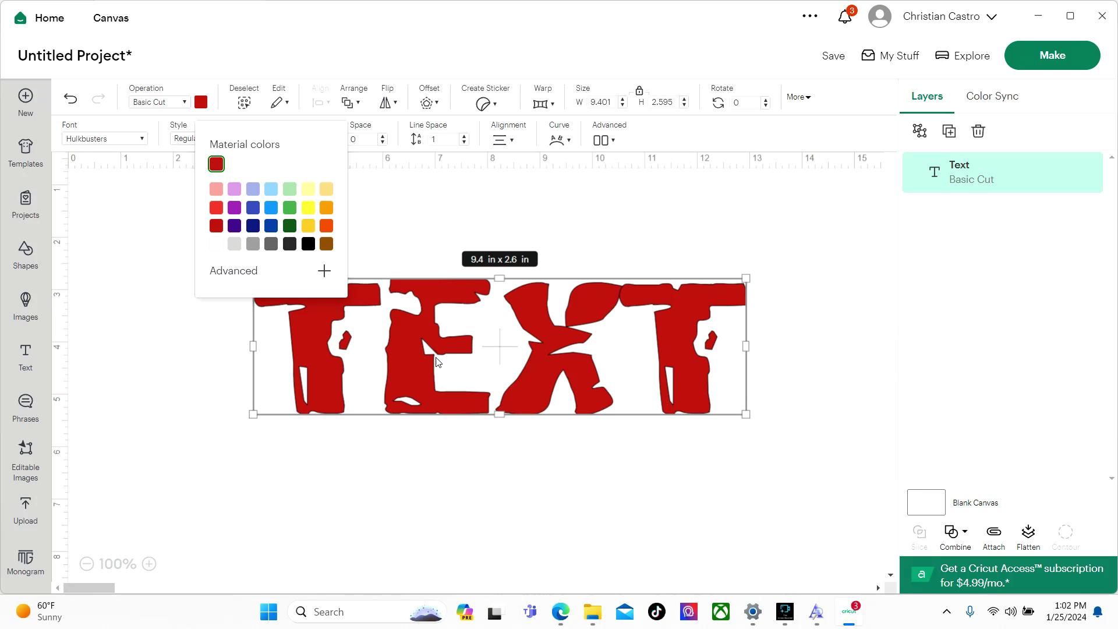
pyautogui.click(507, 369)
pyautogui.click(400, 341)
# Step: Add an octagon from the free shapes over the last letters of the text and enlarge it to about 3.58 in square
pyautogui.click(25, 255)
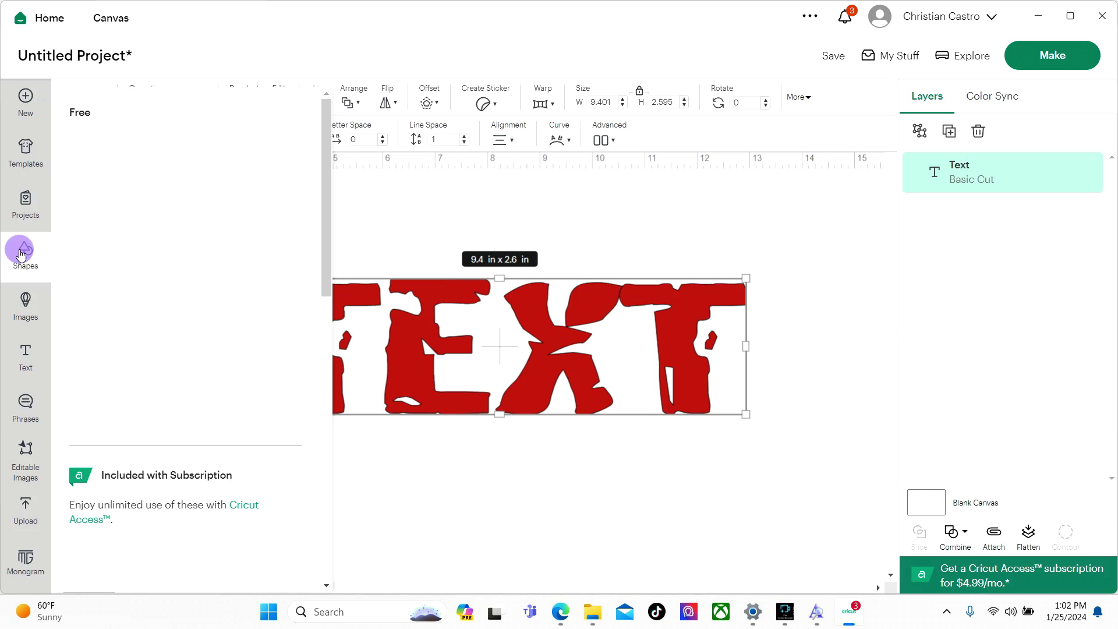
pyautogui.click(266, 218)
pyautogui.moveTo(173, 225); pyautogui.dragTo(651, 271)
pyautogui.moveTo(681, 319); pyautogui.dragTo(770, 401)
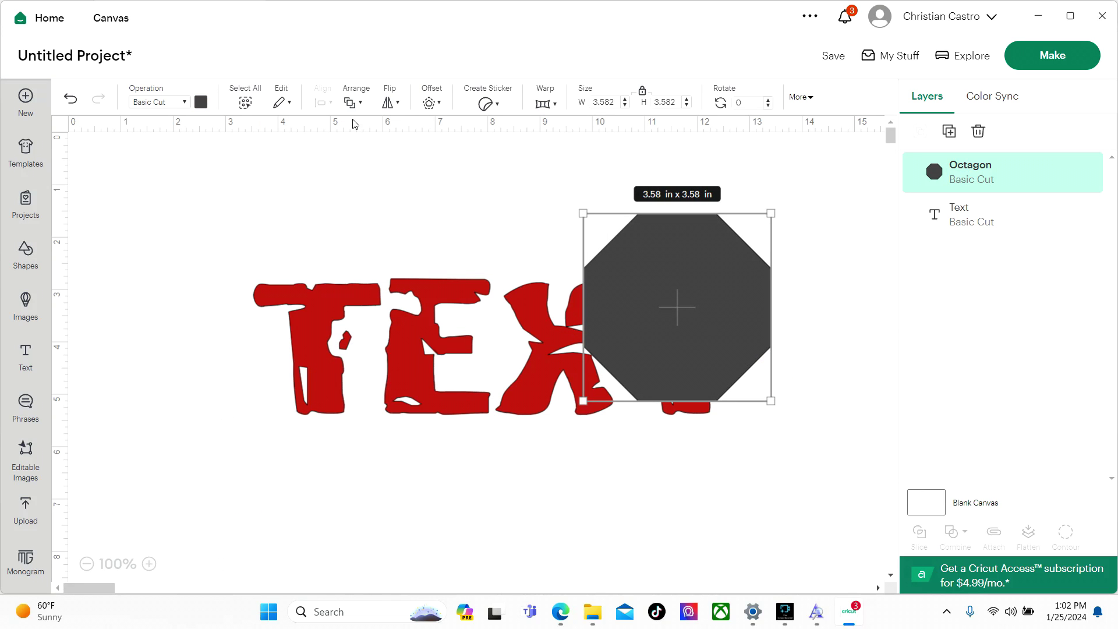
# Step: Color the octagon light purple and move it up and left so it overlaps the tops of the X and last T
pyautogui.click(201, 102)
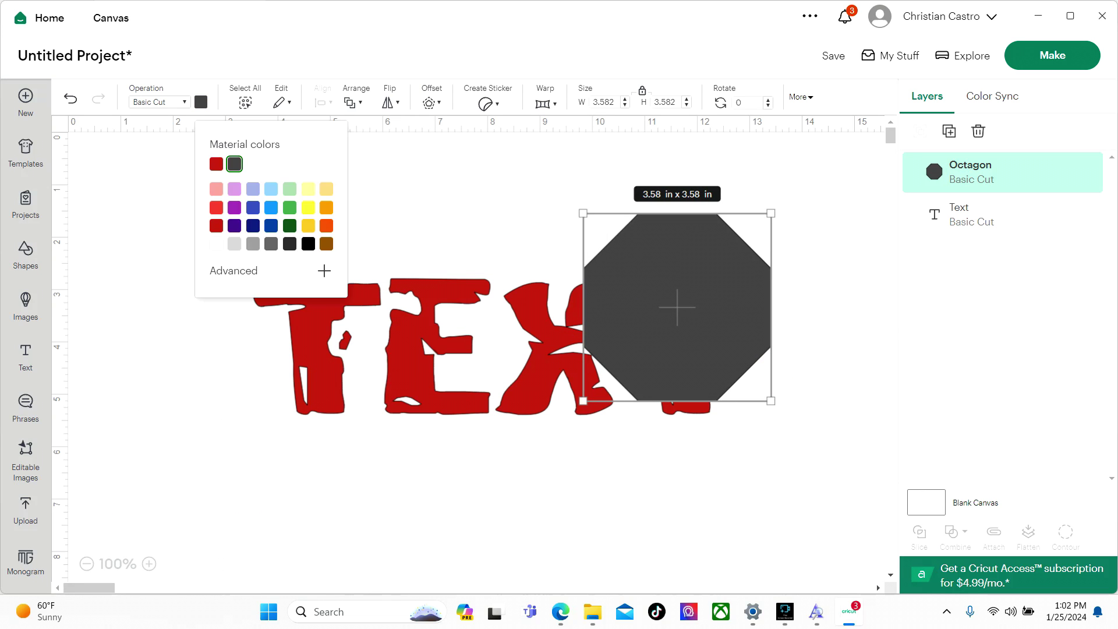
pyautogui.click(234, 189)
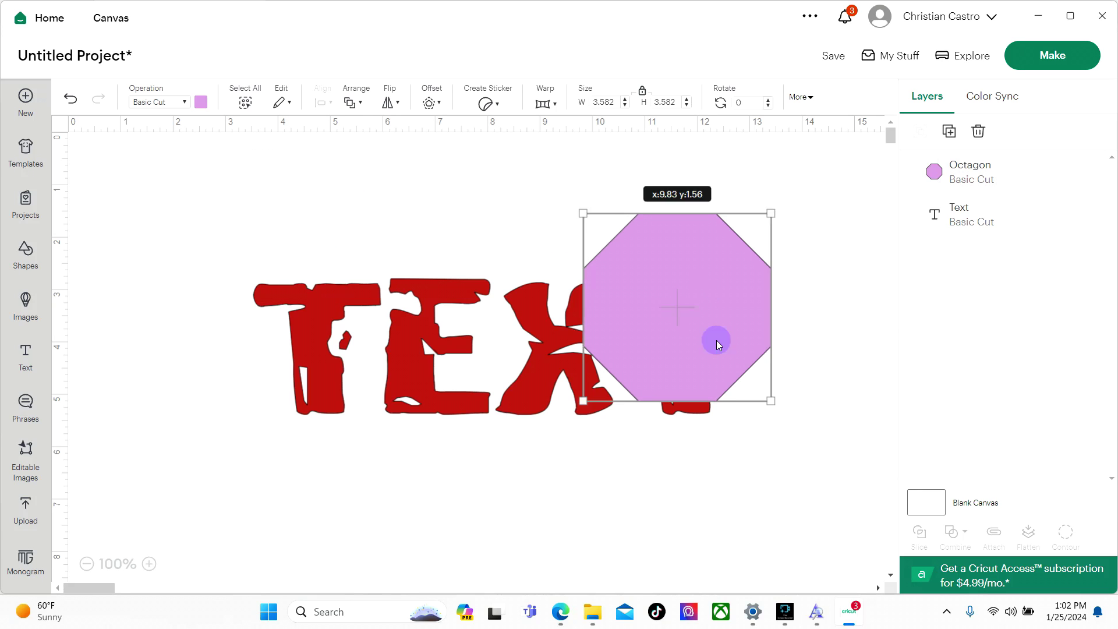
pyautogui.moveTo(716, 340); pyautogui.dragTo(654, 259)
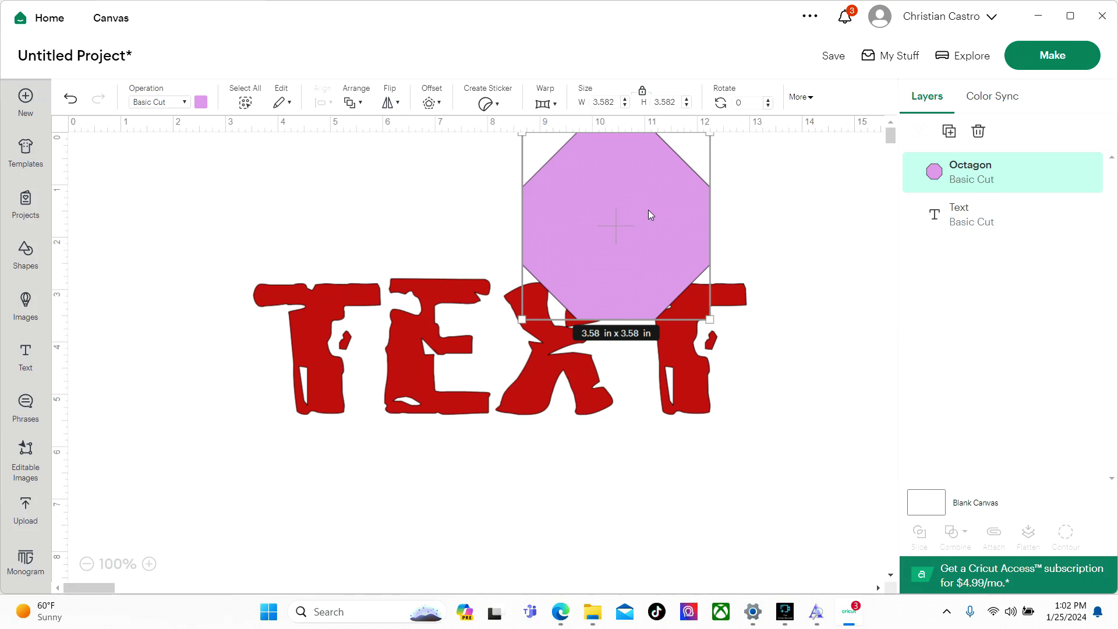
# Step: Move the light purple octagon down over the X and last T, and delete it
pyautogui.moveTo(595, 206); pyautogui.dragTo(592, 287)
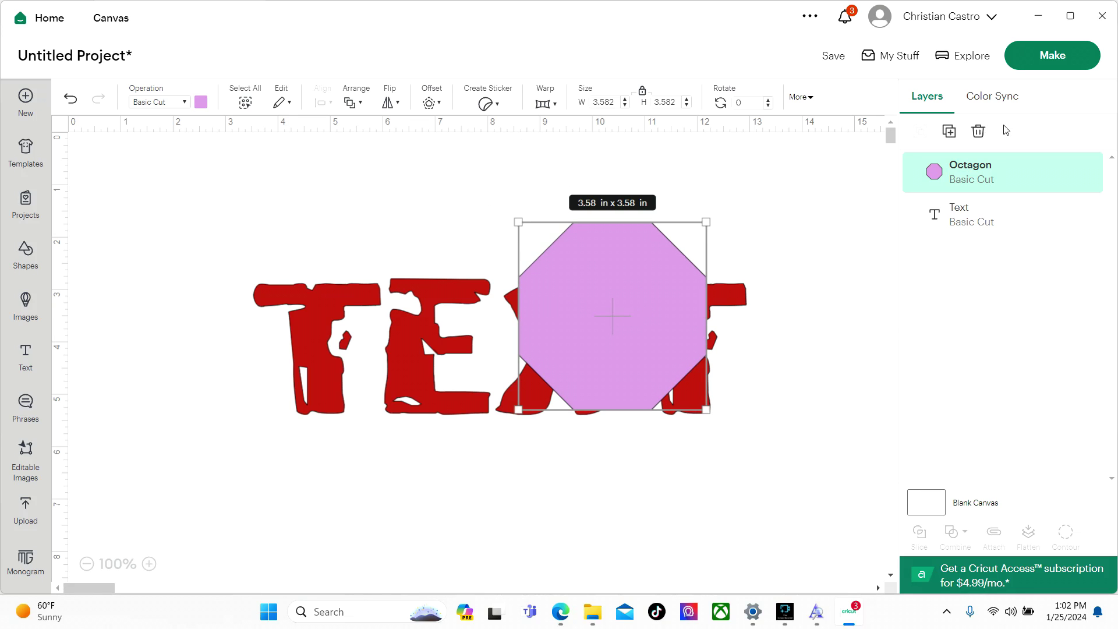
pyautogui.click(979, 132)
pyautogui.click(609, 324)
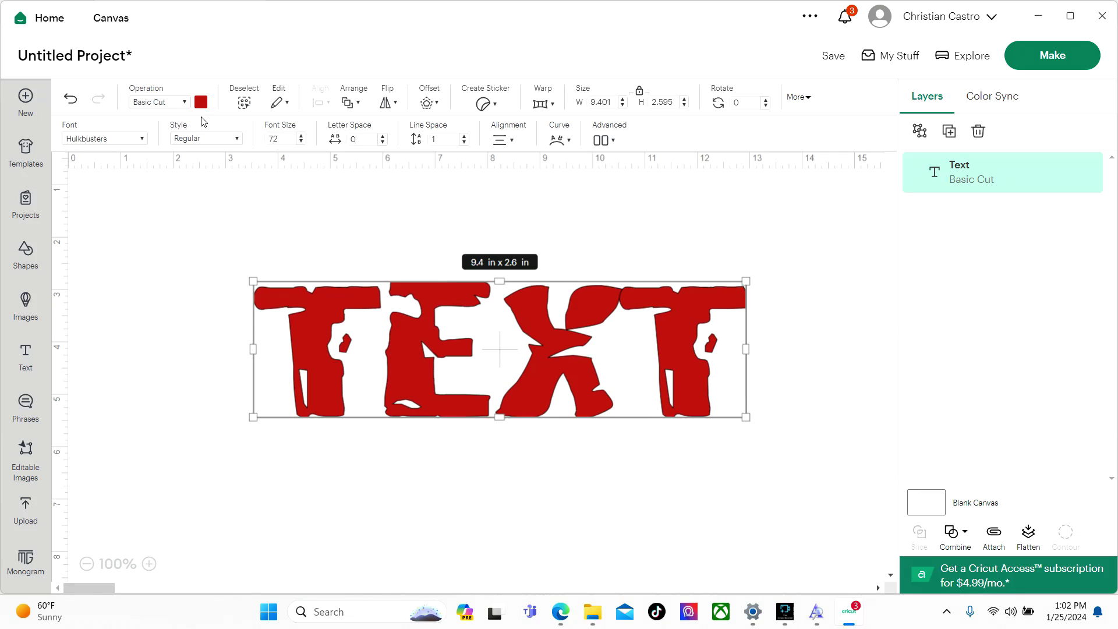
pyautogui.click(302, 221)
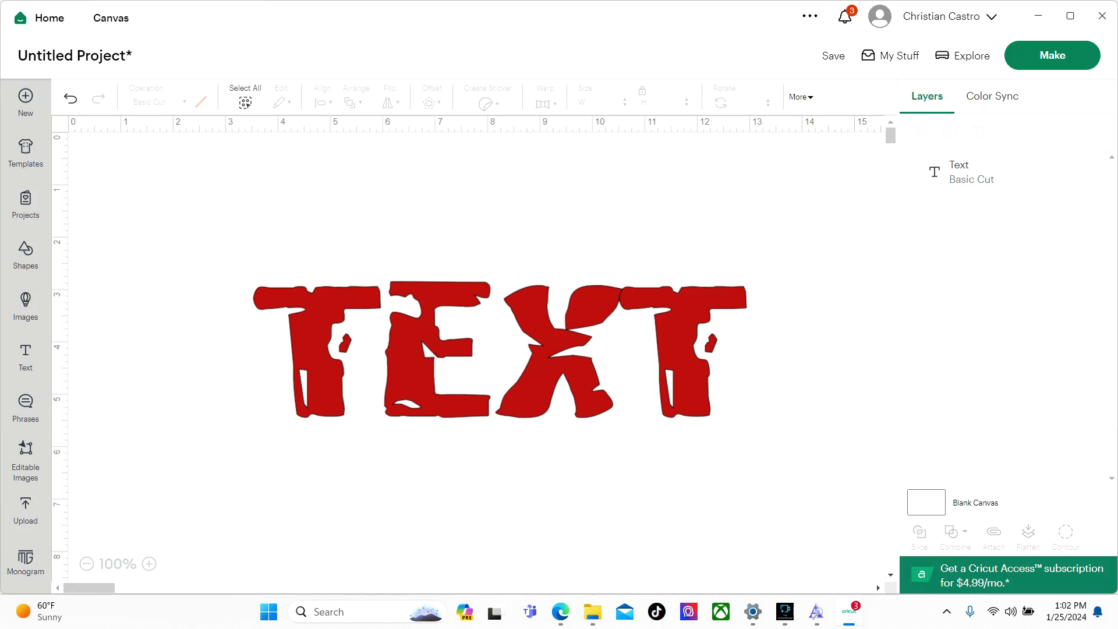
# Step: Try selecting and deselecting everything on the canvas, including with a selection box around the whole text
pyautogui.click(245, 103)
pyautogui.click(244, 102)
pyautogui.click(245, 103)
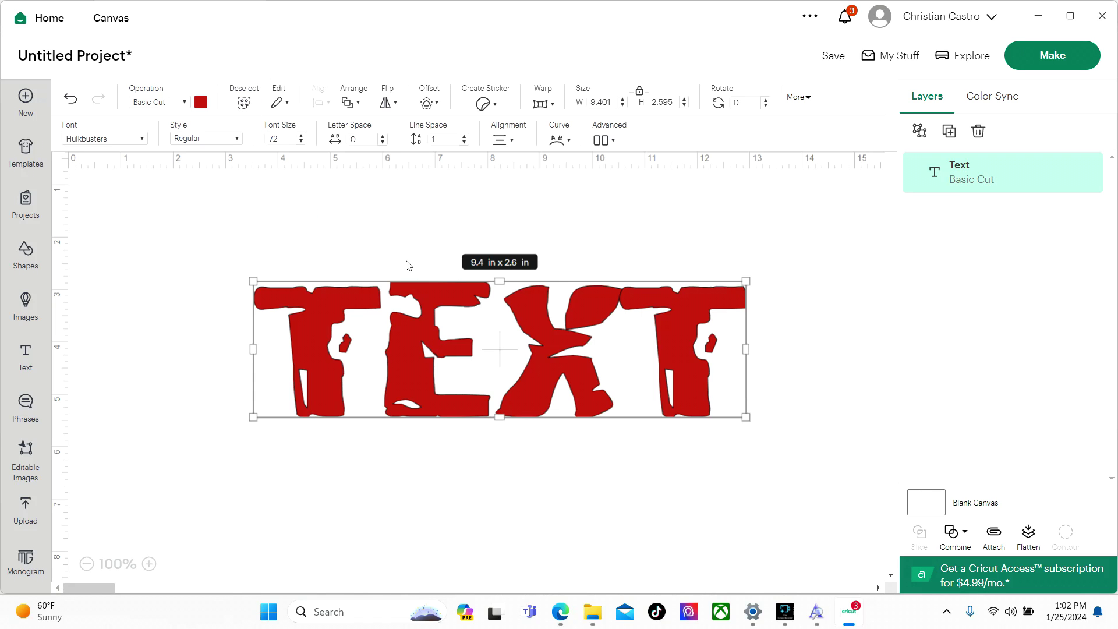
pyautogui.click(245, 103)
pyautogui.click(245, 102)
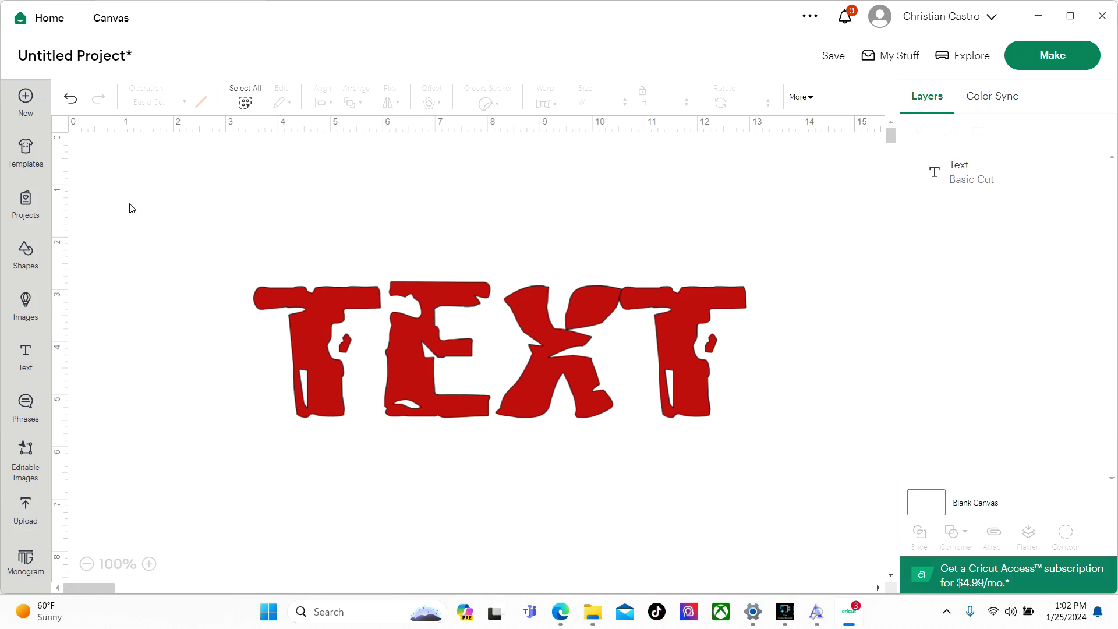
pyautogui.click(319, 247)
pyautogui.click(350, 318)
pyautogui.click(520, 257)
pyautogui.moveTo(150, 210); pyautogui.dragTo(835, 505)
pyautogui.click(366, 208)
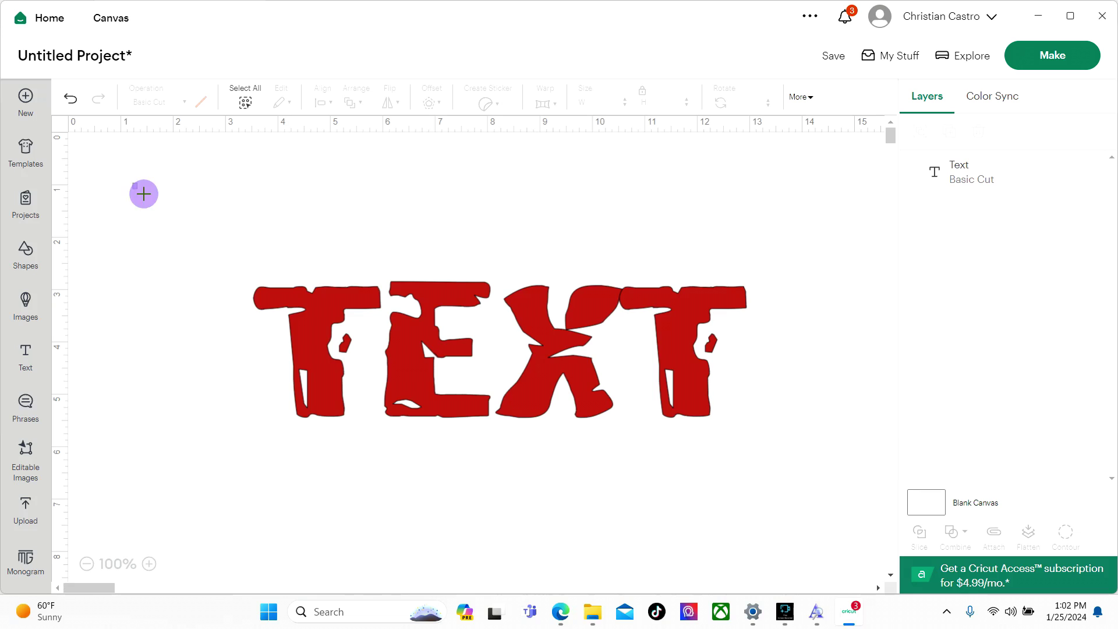
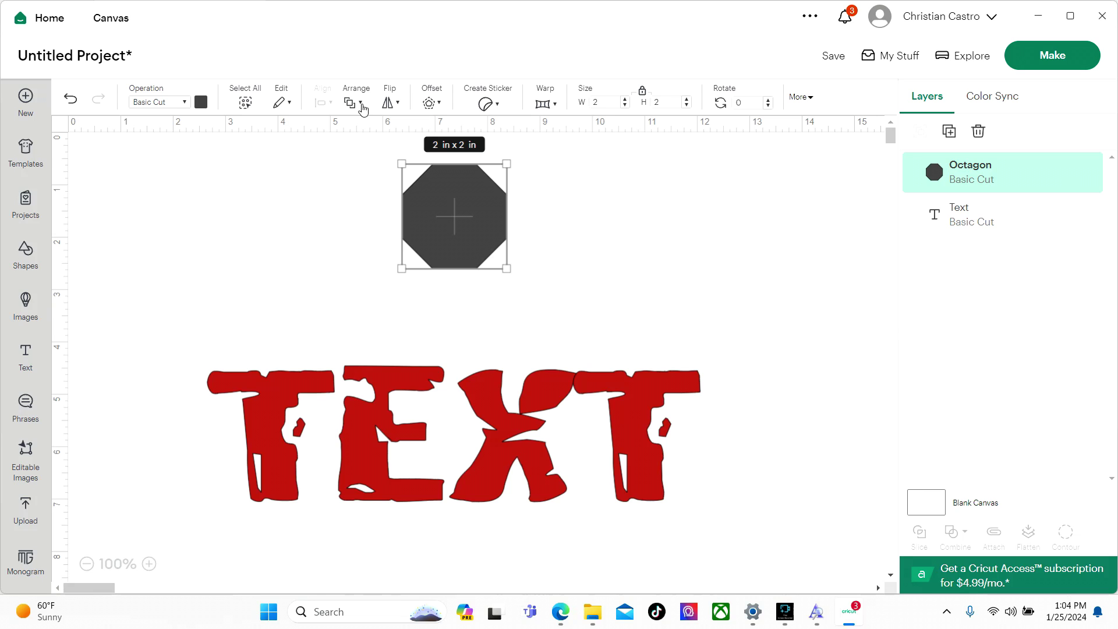
# Step: Separate the octagon and the text, delete the octagon, and move the text back to the middle of the canvas
pyautogui.click(337, 246)
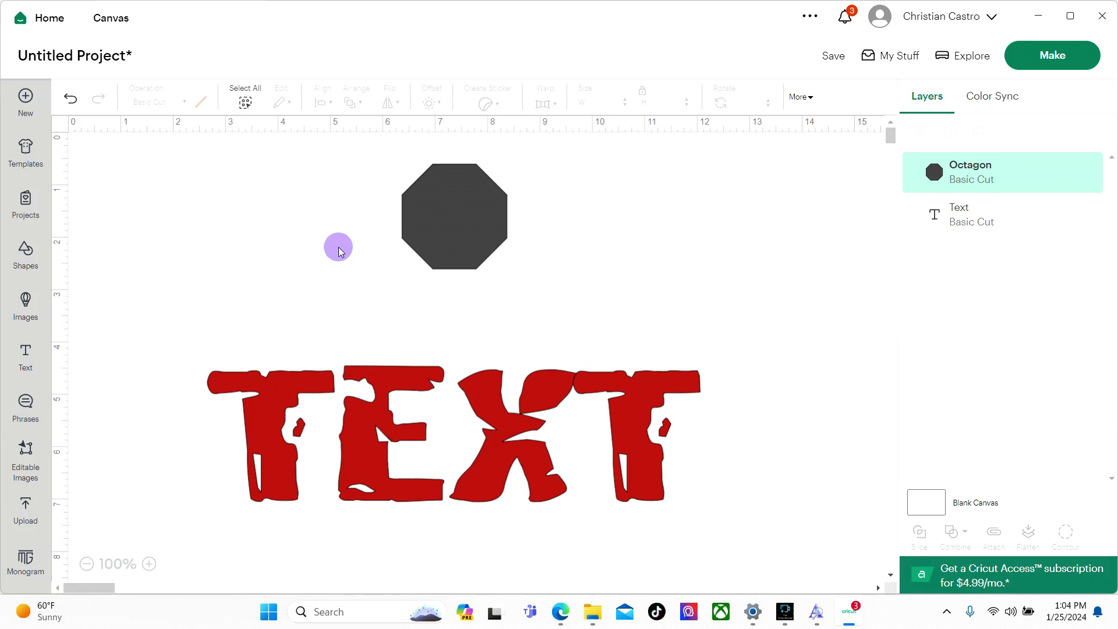
pyautogui.moveTo(448, 231); pyautogui.dragTo(728, 301)
pyautogui.moveTo(536, 442); pyautogui.dragTo(466, 317)
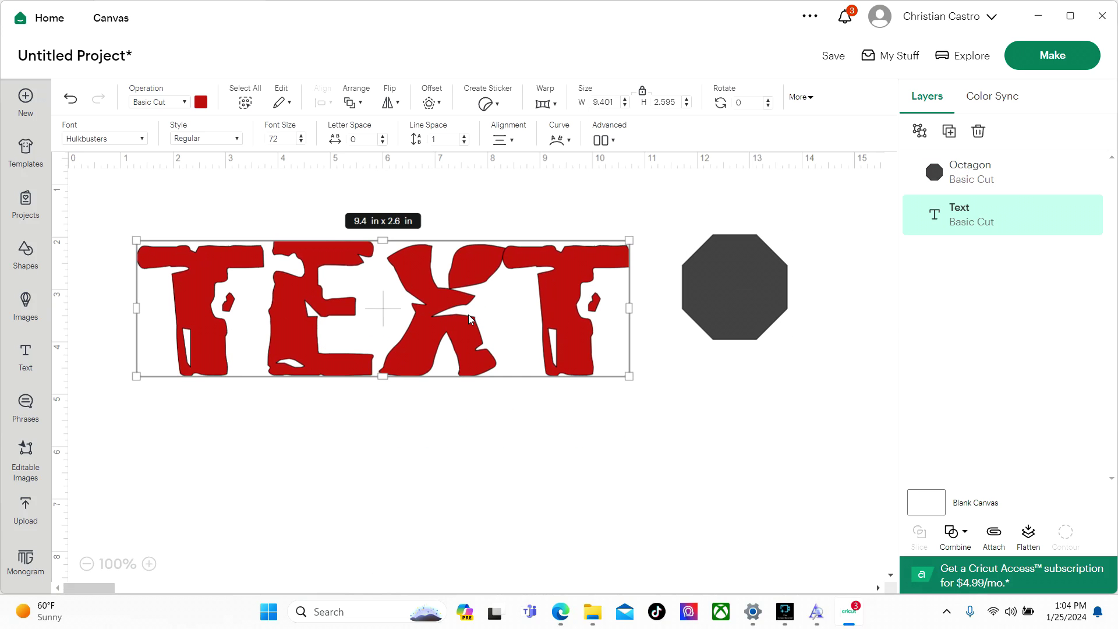
pyautogui.moveTo(728, 287); pyautogui.dragTo(754, 308)
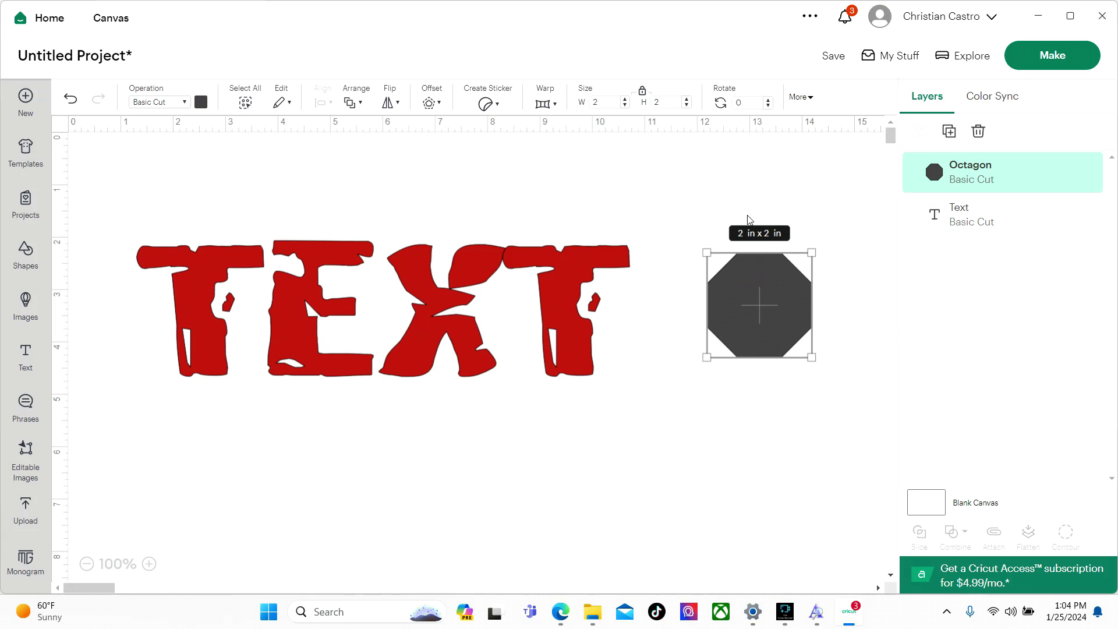
pyautogui.click(979, 131)
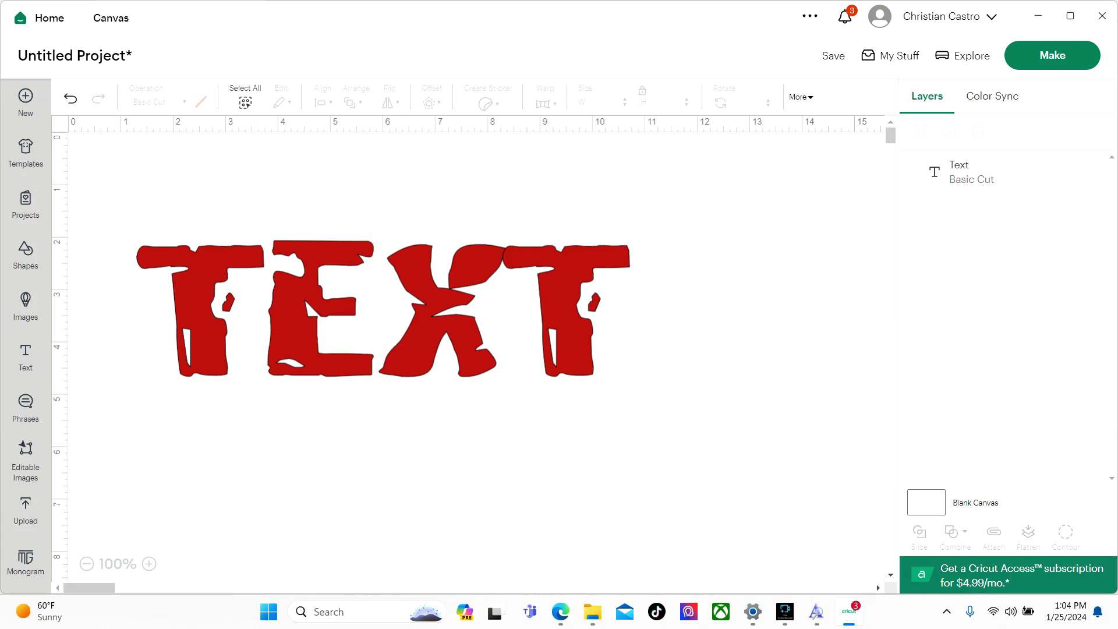
pyautogui.moveTo(339, 279); pyautogui.dragTo(407, 310)
pyautogui.click(389, 287)
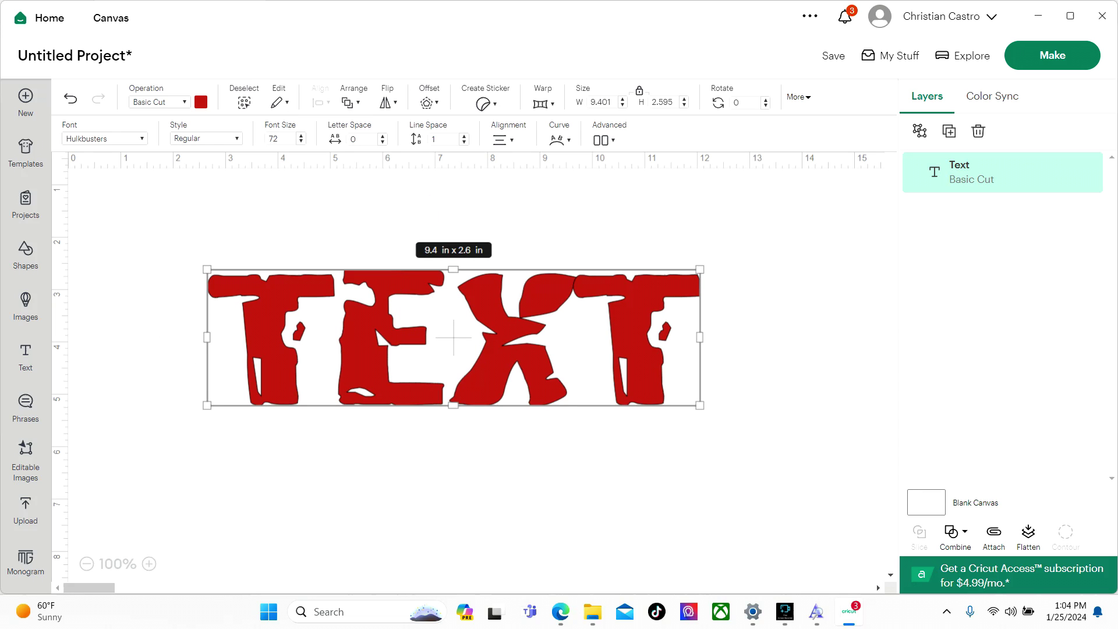
# Step: Add an octagon from the free shapes, shift the text right, and place the octagon over the letter E
pyautogui.click(25, 259)
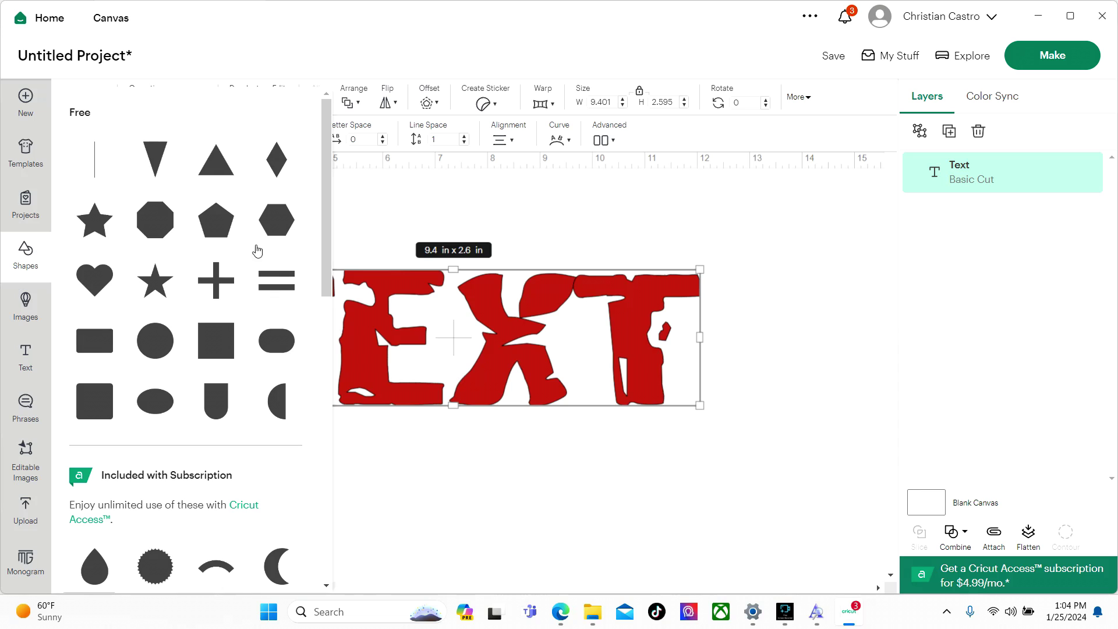
pyautogui.click(155, 220)
pyautogui.moveTo(234, 299); pyautogui.dragTo(178, 442)
pyautogui.moveTo(260, 321); pyautogui.dragTo(315, 341)
pyautogui.moveTo(201, 466); pyautogui.dragTo(434, 373)
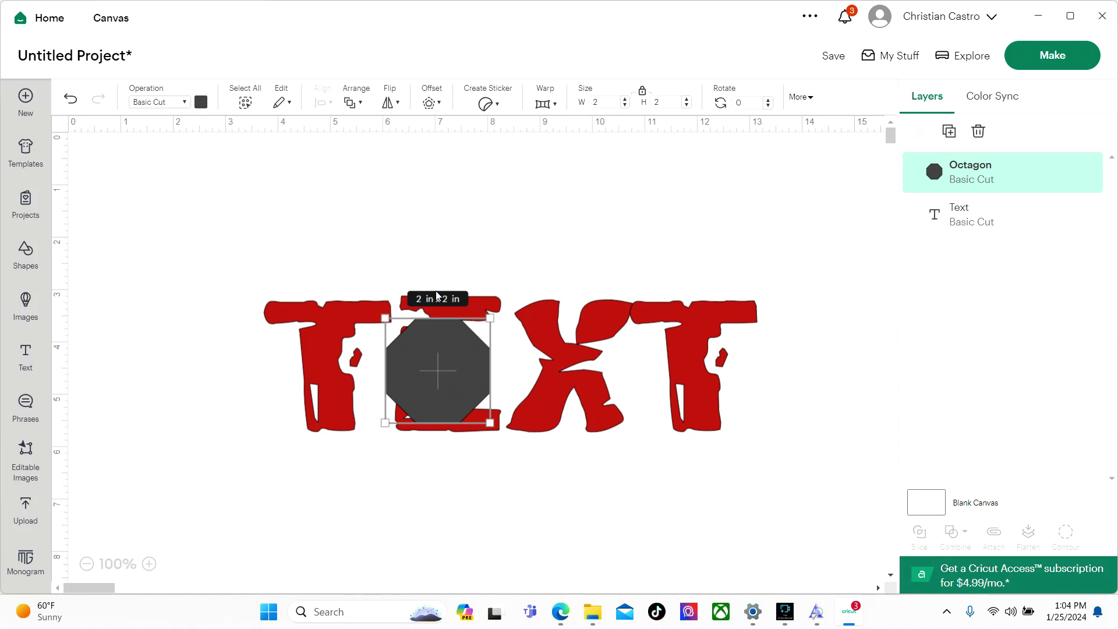
# Step: Send the octagon backward behind the text, and bring it forward again
pyautogui.press('Escape')
pyautogui.moveTo(191, 242); pyautogui.dragTo(623, 409)
pyautogui.click(438, 371)
pyautogui.click(351, 100)
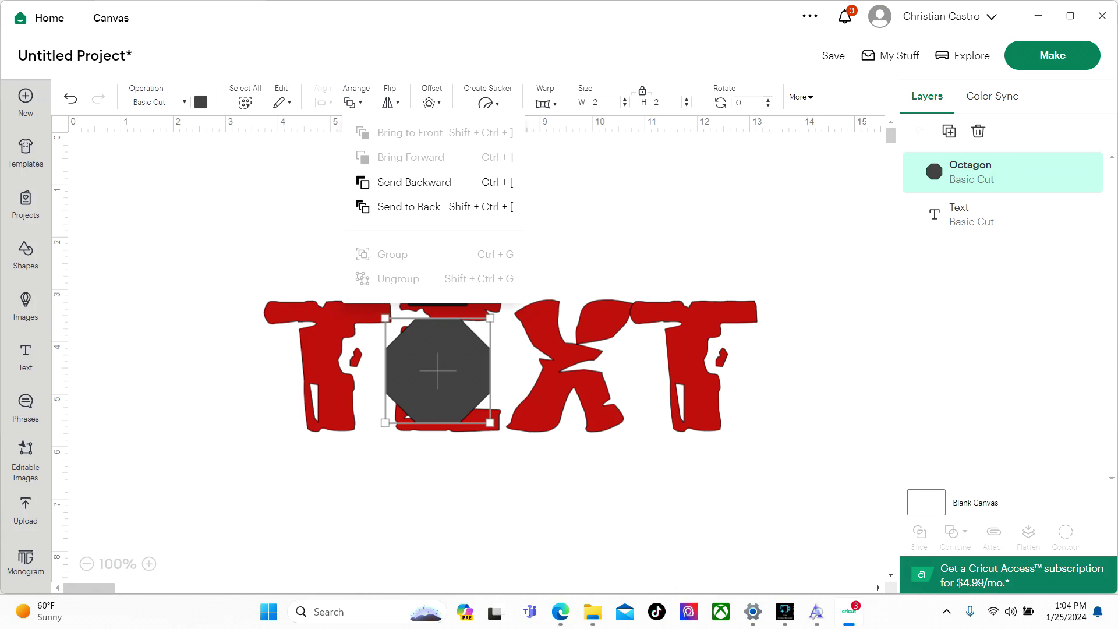
pyautogui.click(428, 184)
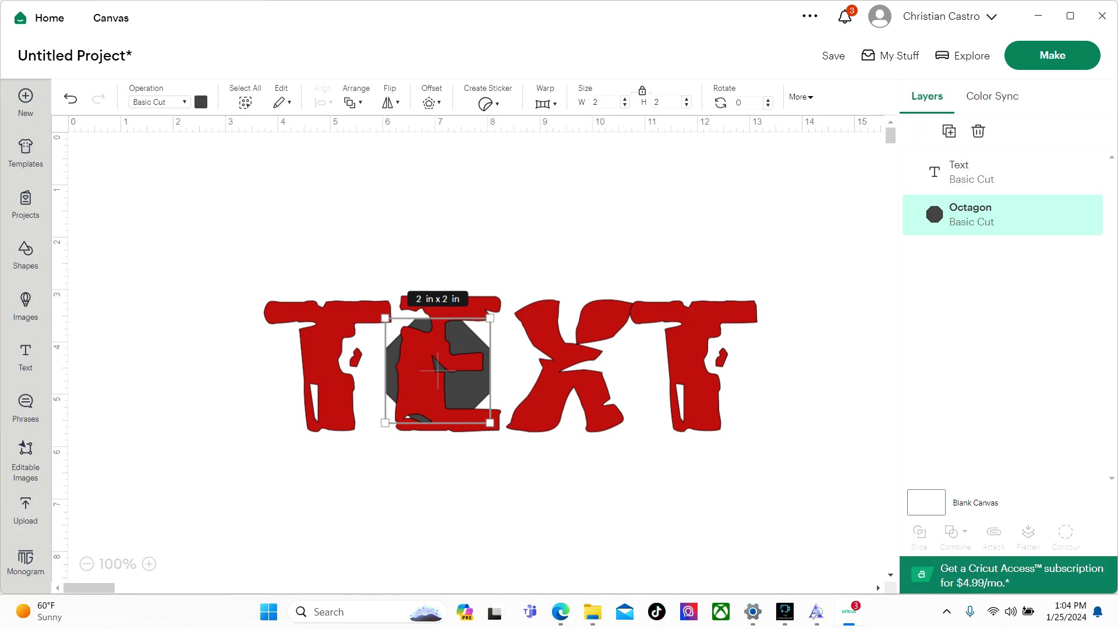
pyautogui.click(352, 103)
pyautogui.click(407, 157)
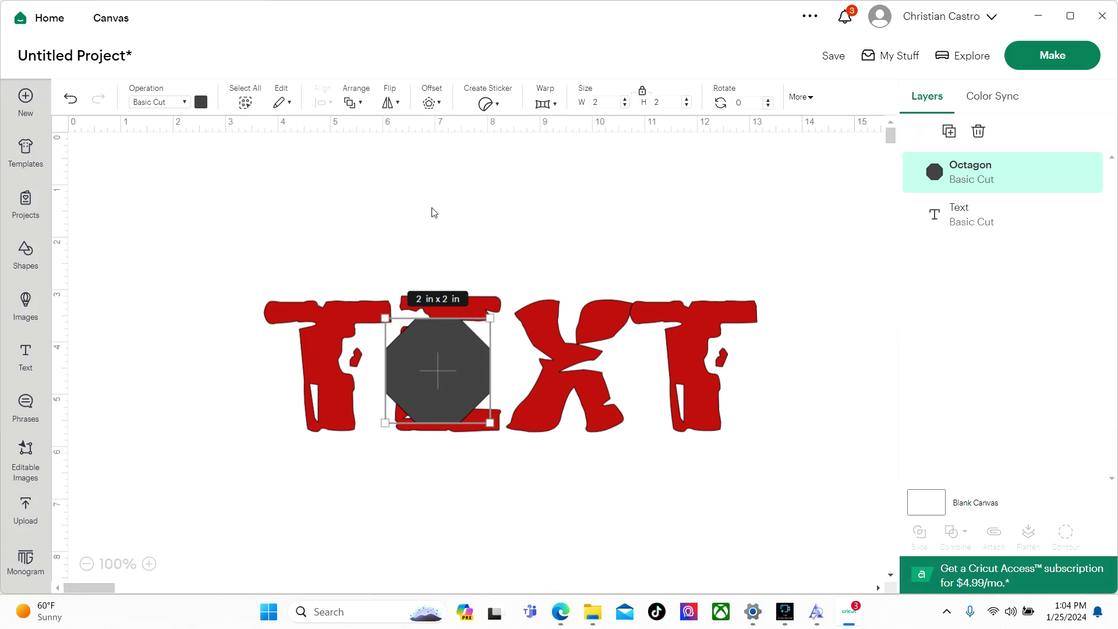
pyautogui.click(442, 233)
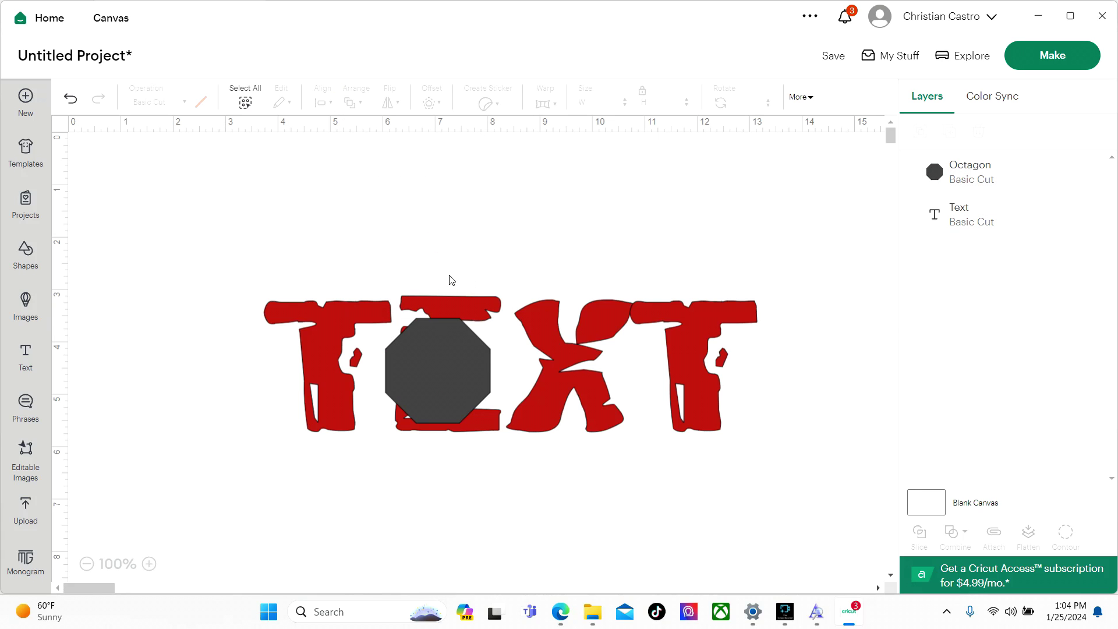
# Step: Review the octagon's arrange options and move it slightly up and right, between the E and the X
pyautogui.click(423, 400)
pyautogui.click(353, 104)
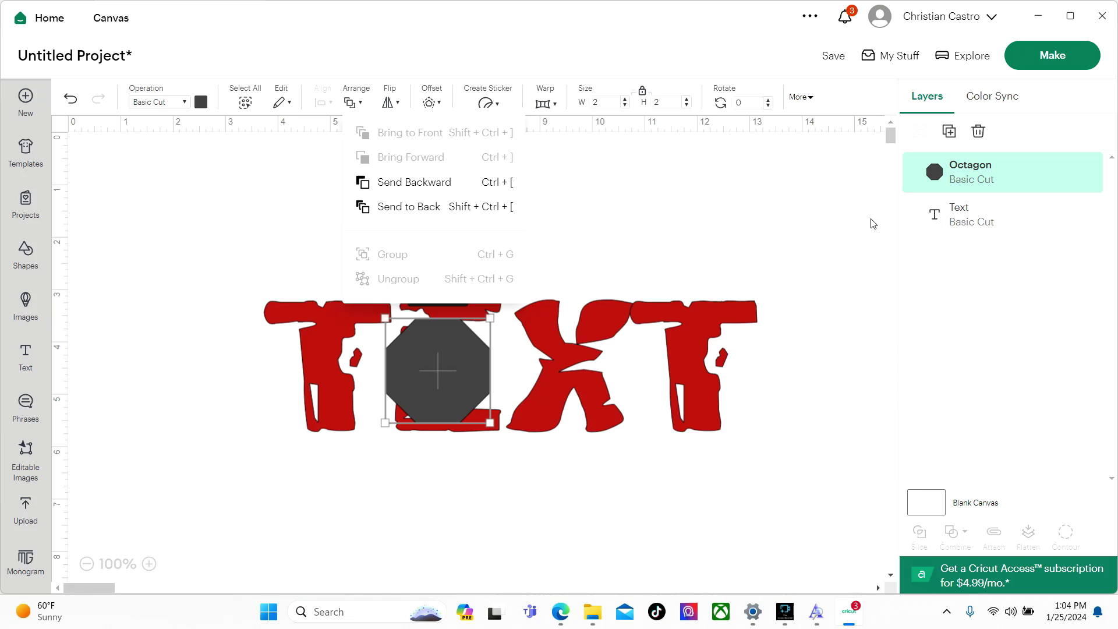
pyautogui.click(691, 233)
pyautogui.rightClick(478, 375)
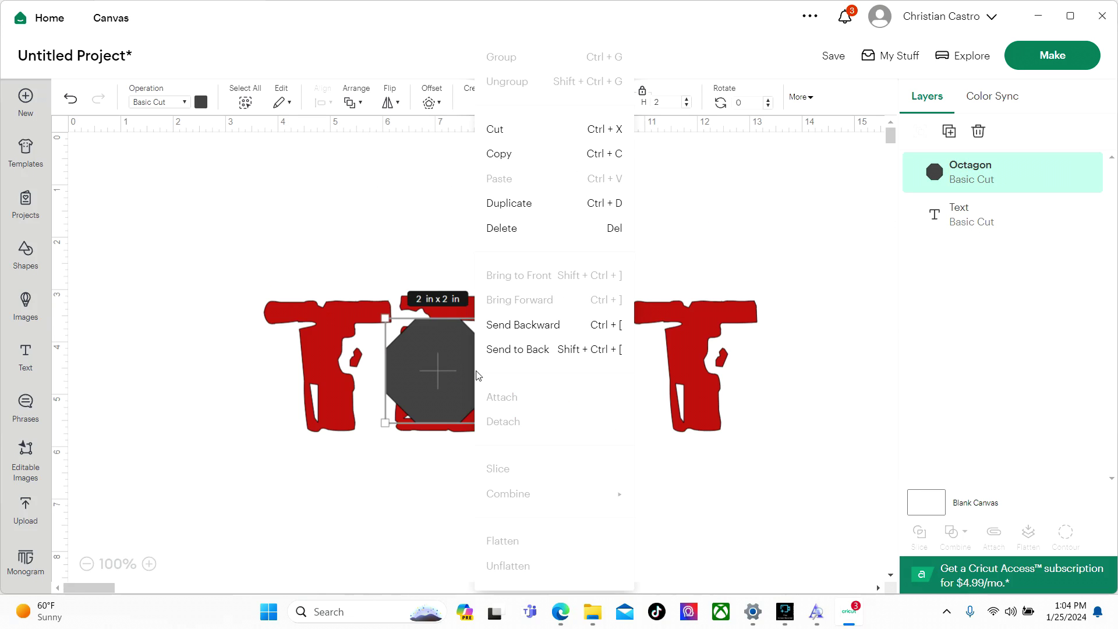
pyautogui.click(517, 348)
pyautogui.moveTo(466, 356); pyautogui.dragTo(488, 352)
pyautogui.rightClick(518, 236)
pyautogui.click(562, 280)
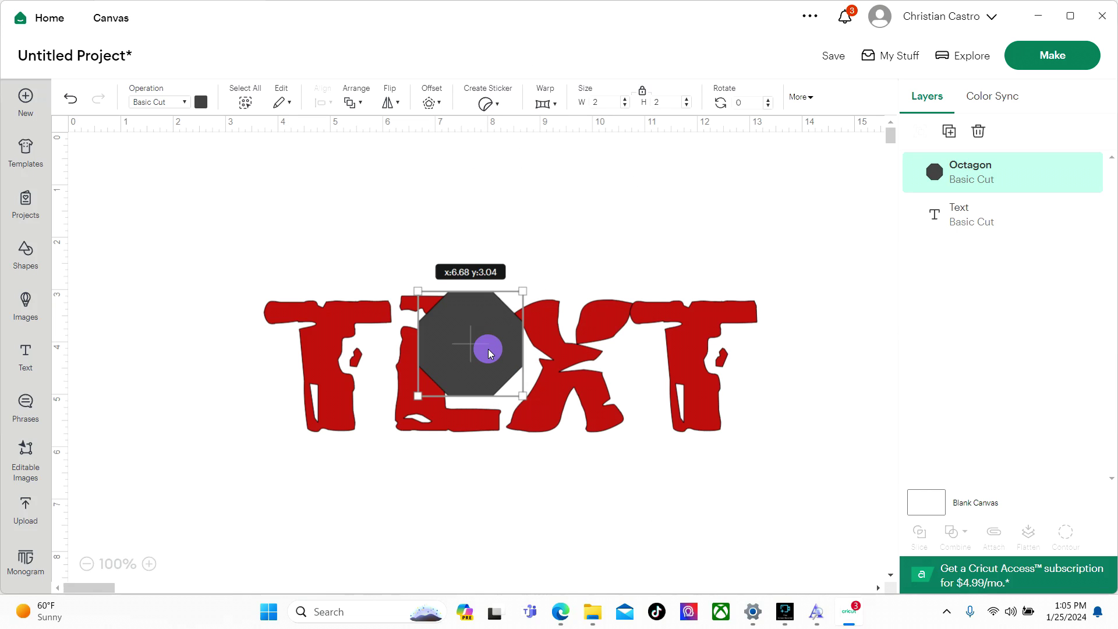
# Step: Reorder the layers so the octagon lies below the text, then move the text down and the octagon above it
pyautogui.click(486, 217)
pyautogui.moveTo(973, 220); pyautogui.dragTo(994, 187)
pyautogui.moveTo(465, 325); pyautogui.dragTo(478, 404)
pyautogui.click(476, 302)
pyautogui.moveTo(476, 302); pyautogui.dragTo(478, 229)
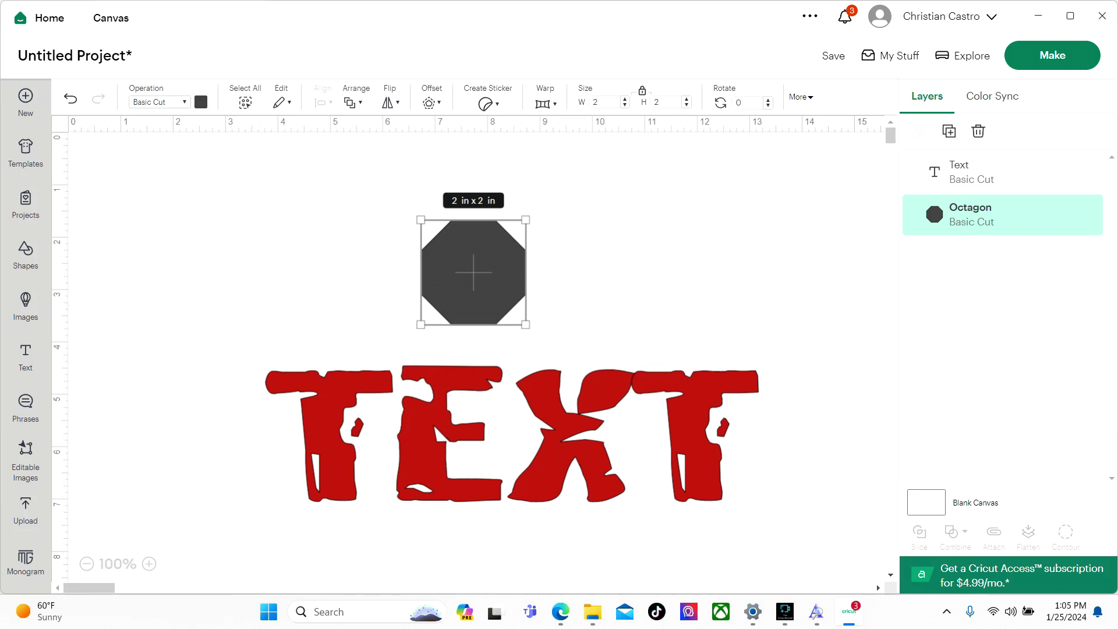
# Step: Delete the octagon and move the text up and left toward the middle of the canvas
pyautogui.click(377, 192)
pyautogui.click(449, 253)
pyautogui.click(353, 102)
pyautogui.click(978, 131)
pyautogui.moveTo(643, 443); pyautogui.dragTo(585, 383)
pyautogui.click(416, 272)
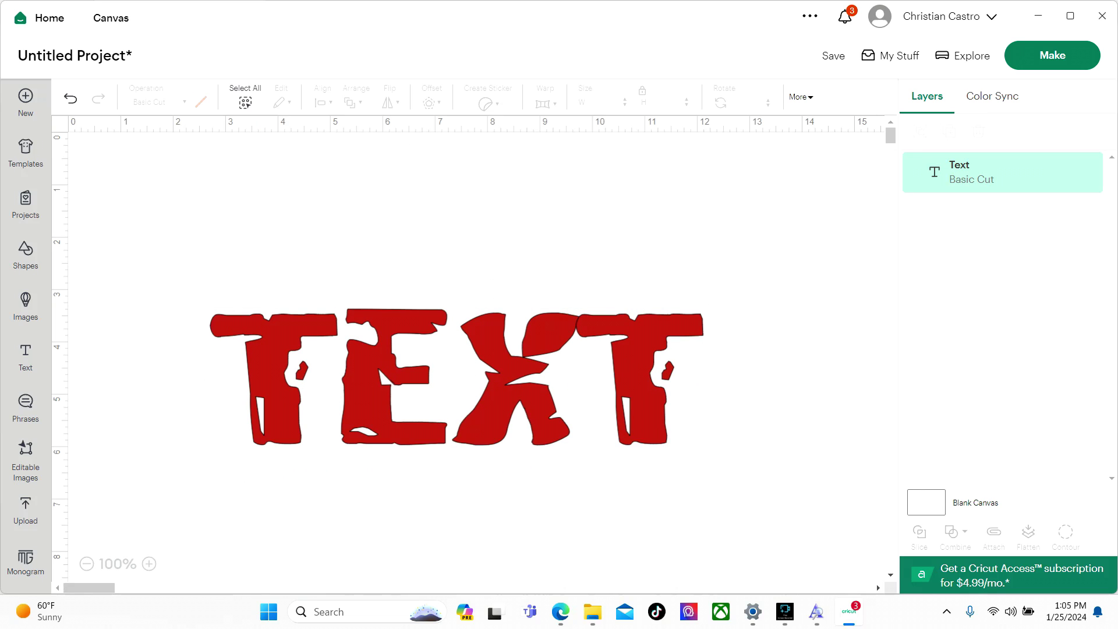
# Step: Try flipping the text horizontally and vertically, and flip it back both ways
pyautogui.click(444, 366)
pyautogui.click(387, 102)
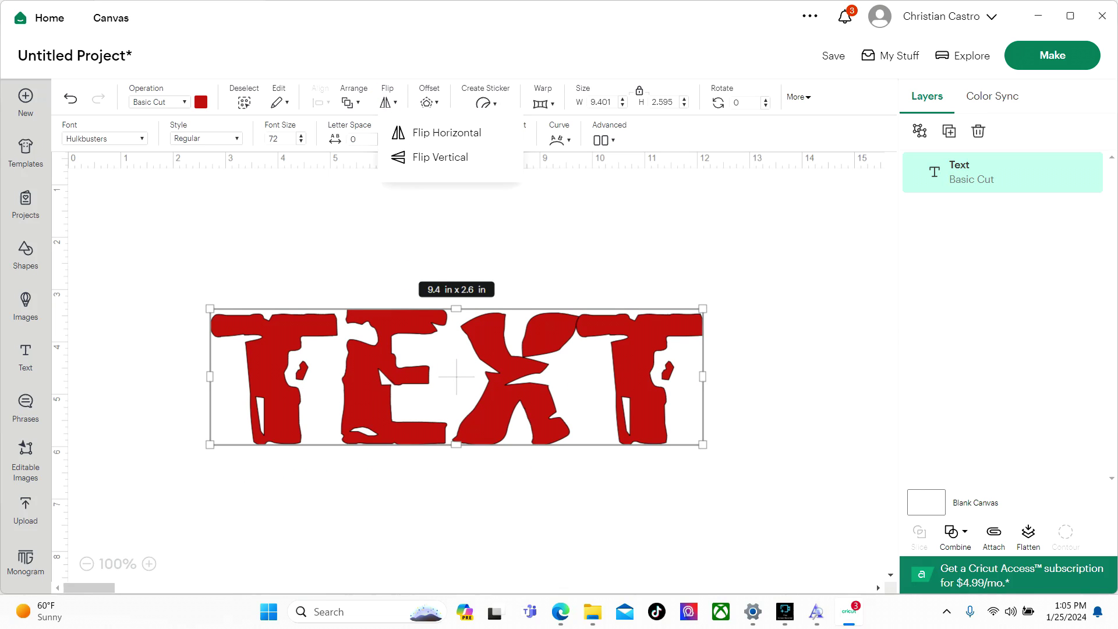
pyautogui.click(431, 132)
pyautogui.click(388, 102)
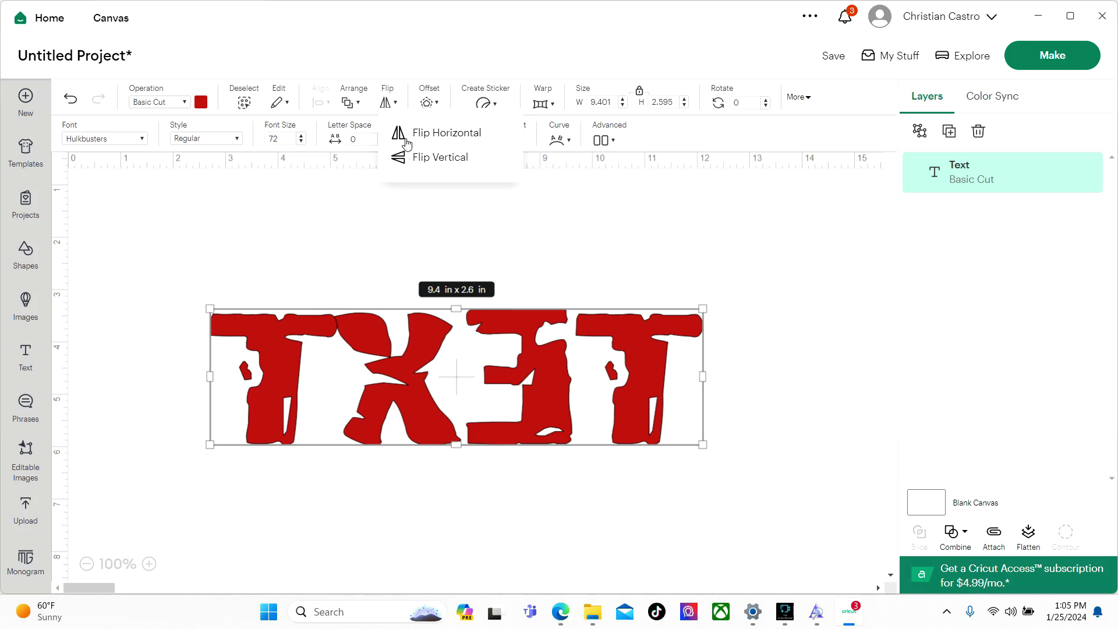
pyautogui.click(414, 156)
pyautogui.click(387, 102)
pyautogui.click(425, 132)
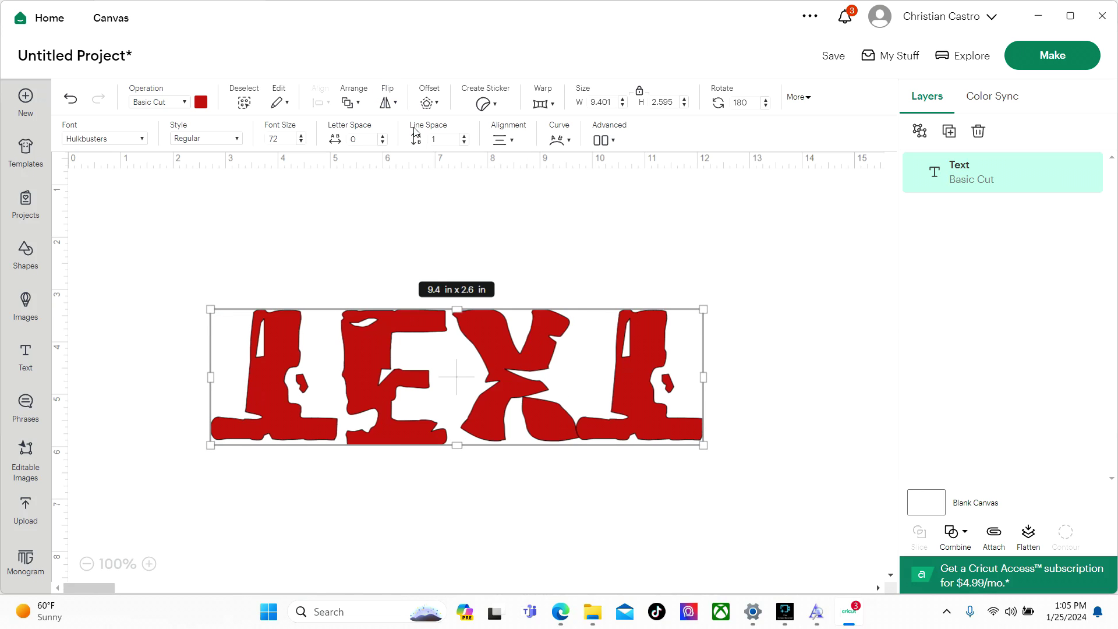
pyautogui.click(388, 102)
pyautogui.click(414, 156)
# Step: Shift the text right and down, and apply a 0.25 in welded offset with rounded corners around it
pyautogui.click(395, 250)
pyautogui.moveTo(408, 378); pyautogui.dragTo(512, 407)
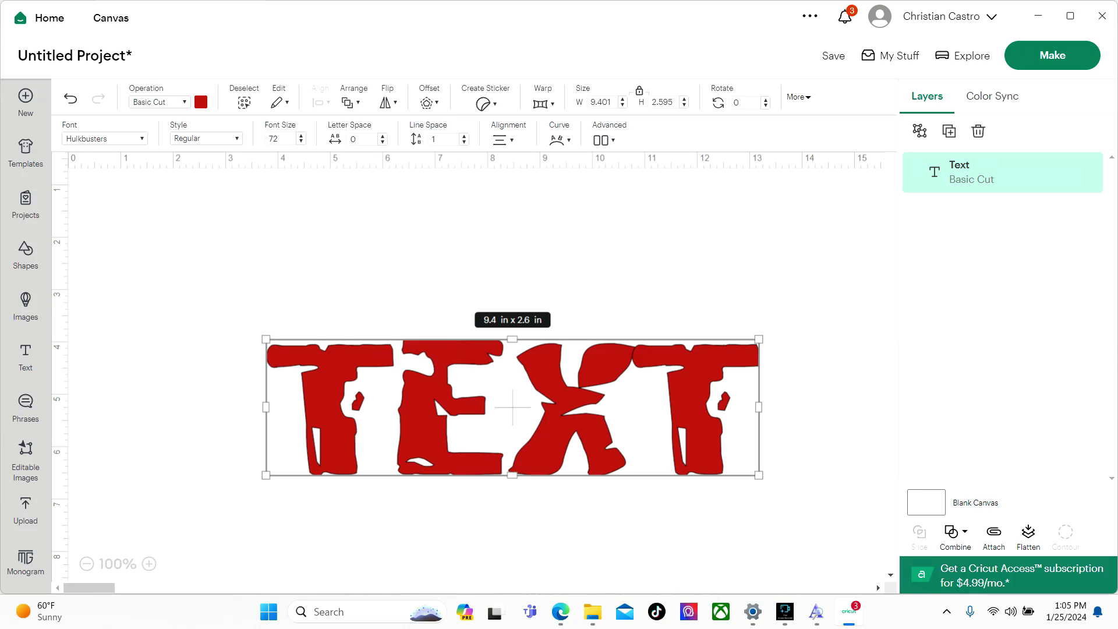
pyautogui.click(426, 105)
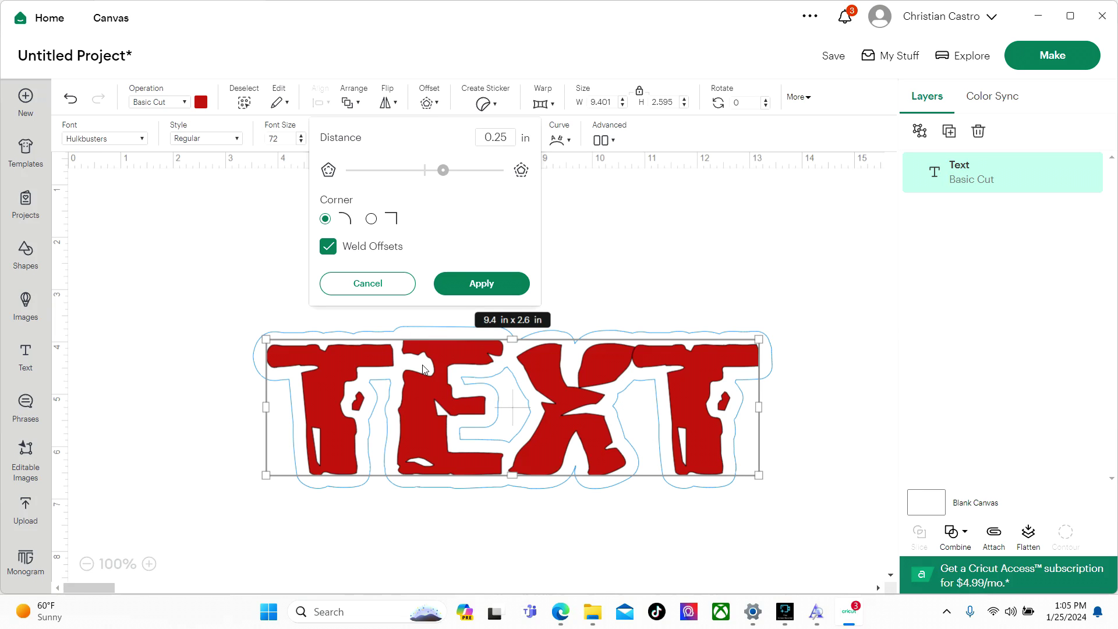
pyautogui.click(479, 283)
pyautogui.click(341, 284)
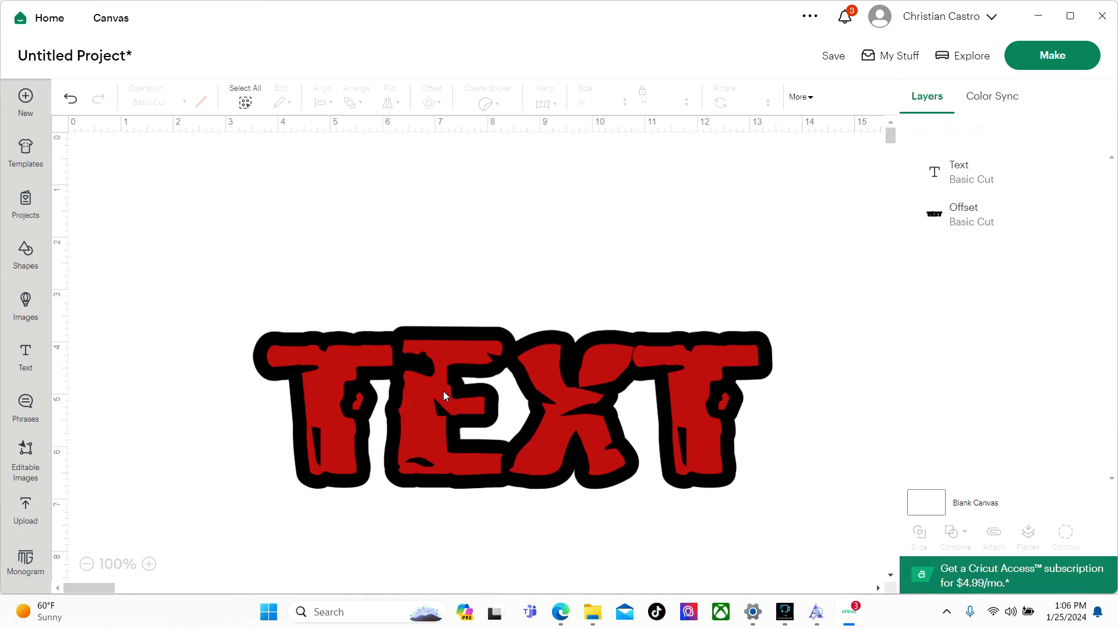
# Step: Nudge the red text slightly left and up on its black offset
pyautogui.click(444, 329)
pyautogui.click(462, 435)
pyautogui.moveTo(461, 435)
pyautogui.mouseDown()
pyautogui.moveTo(471, 432)
pyautogui.moveTo(451, 430)
pyautogui.mouseUp()
pyautogui.click(453, 264)
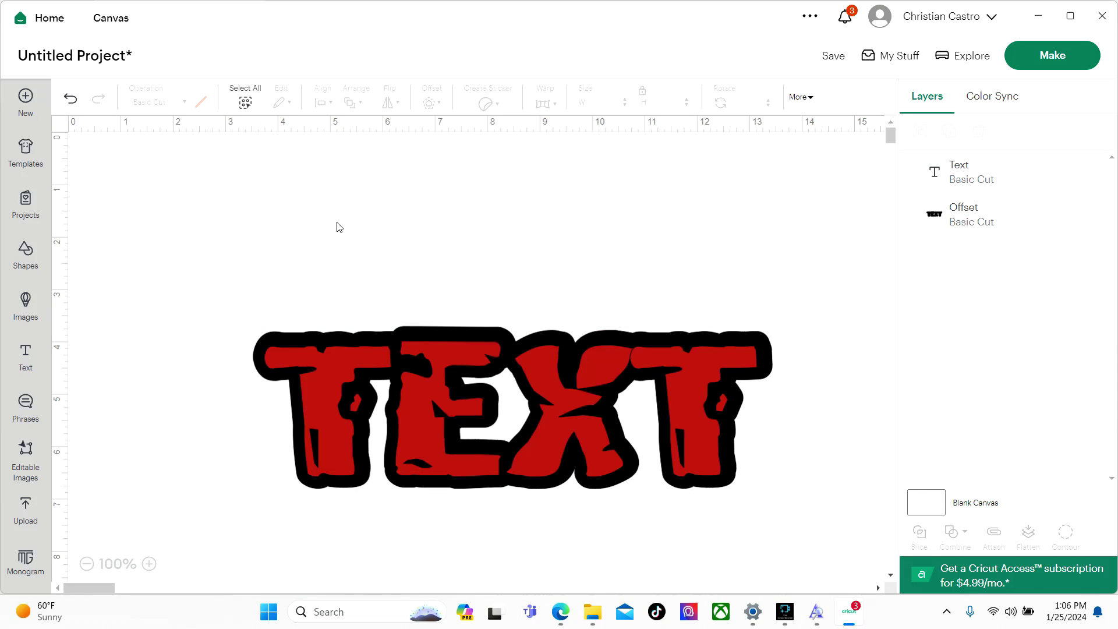
pyautogui.click(466, 411)
pyautogui.click(409, 319)
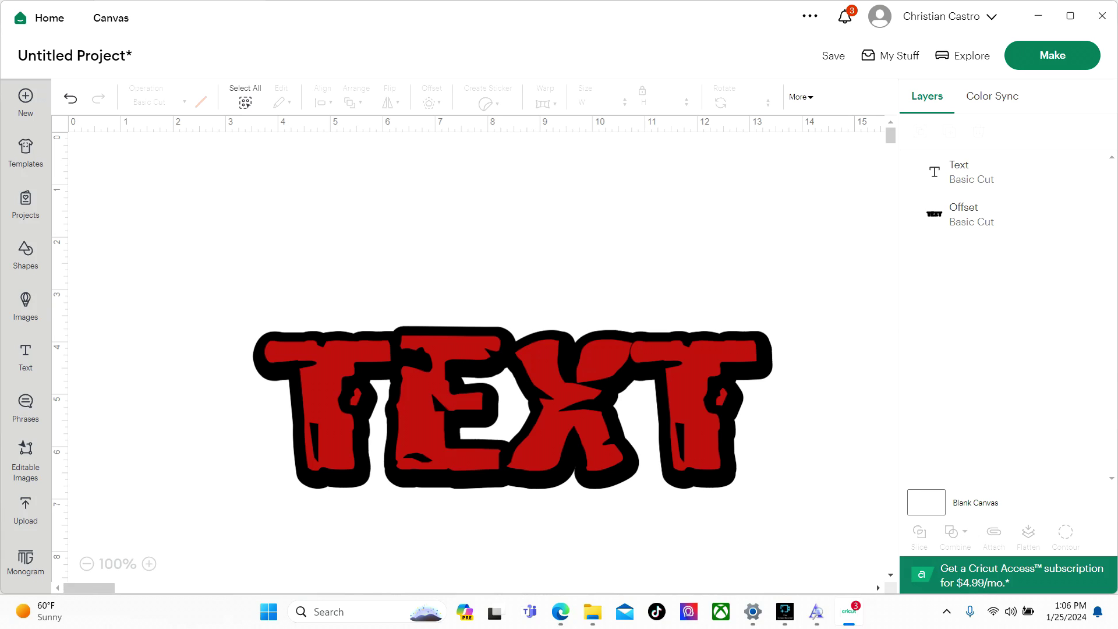
pyautogui.click(471, 415)
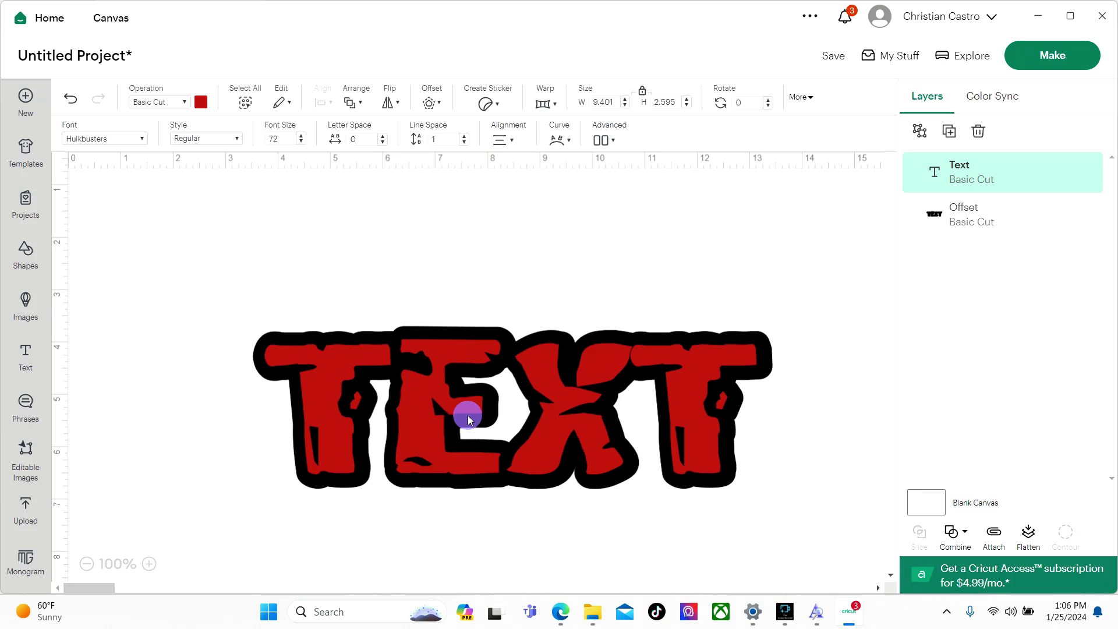
pyautogui.click(355, 283)
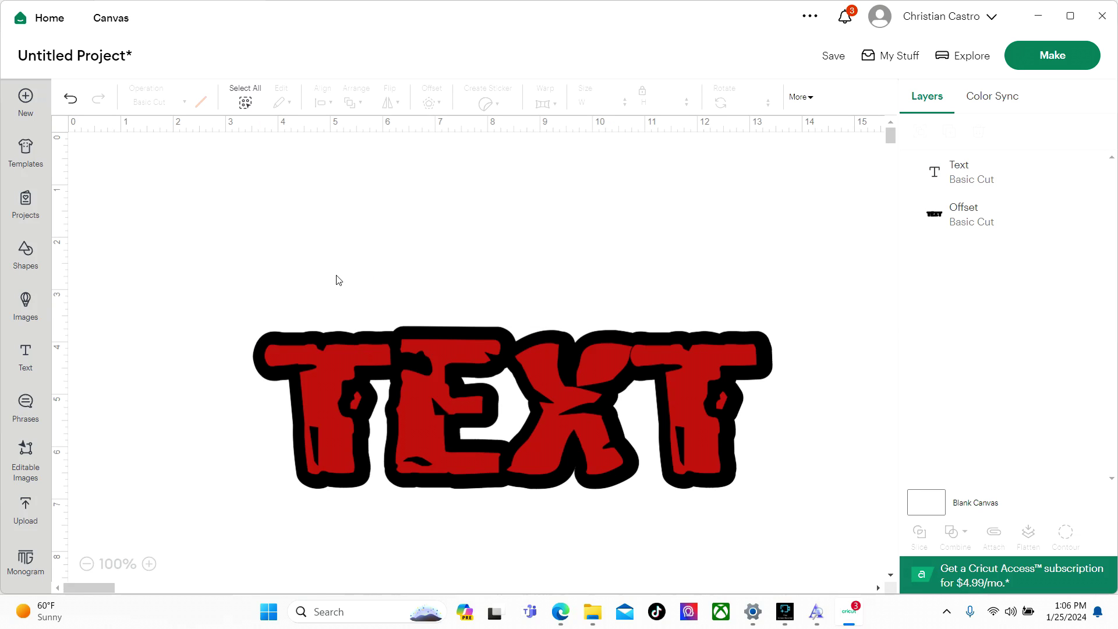
# Step: Move the black offset up above the red text and delete it
pyautogui.click(436, 92)
pyautogui.moveTo(436, 382); pyautogui.dragTo(436, 286)
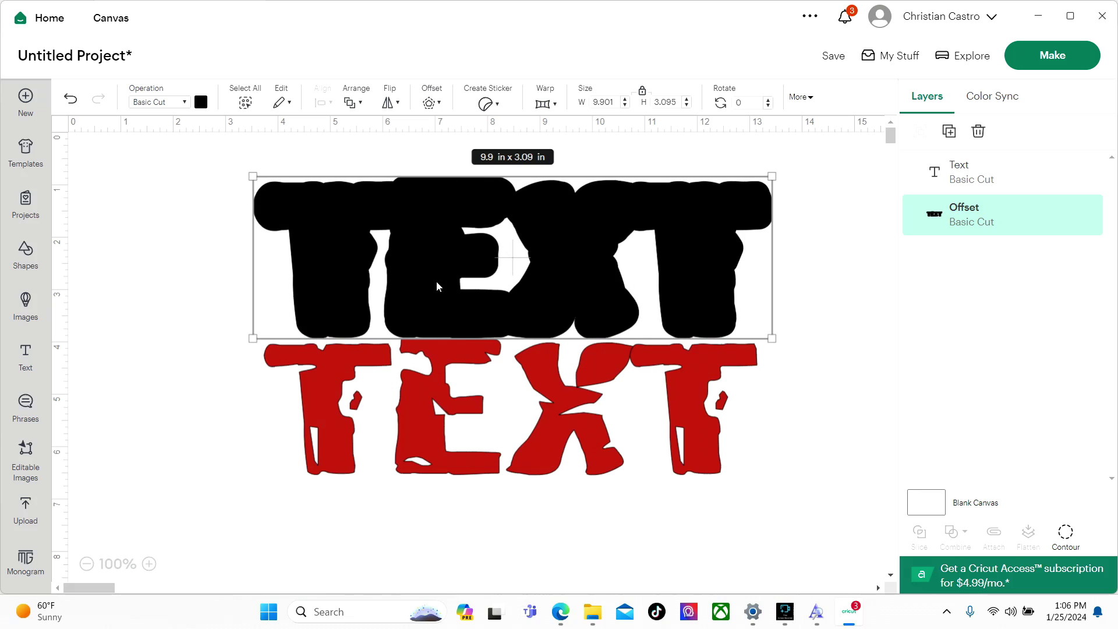
pyautogui.click(978, 131)
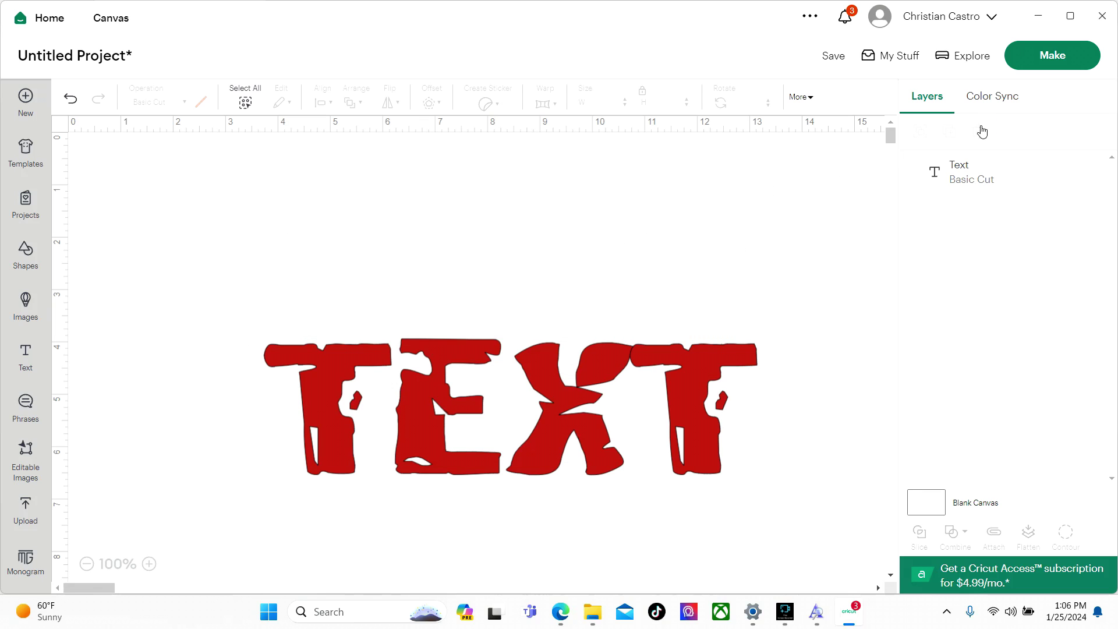
# Step: Select the red text and look at its Create Sticker and Warp options without applying any
pyautogui.click(541, 346)
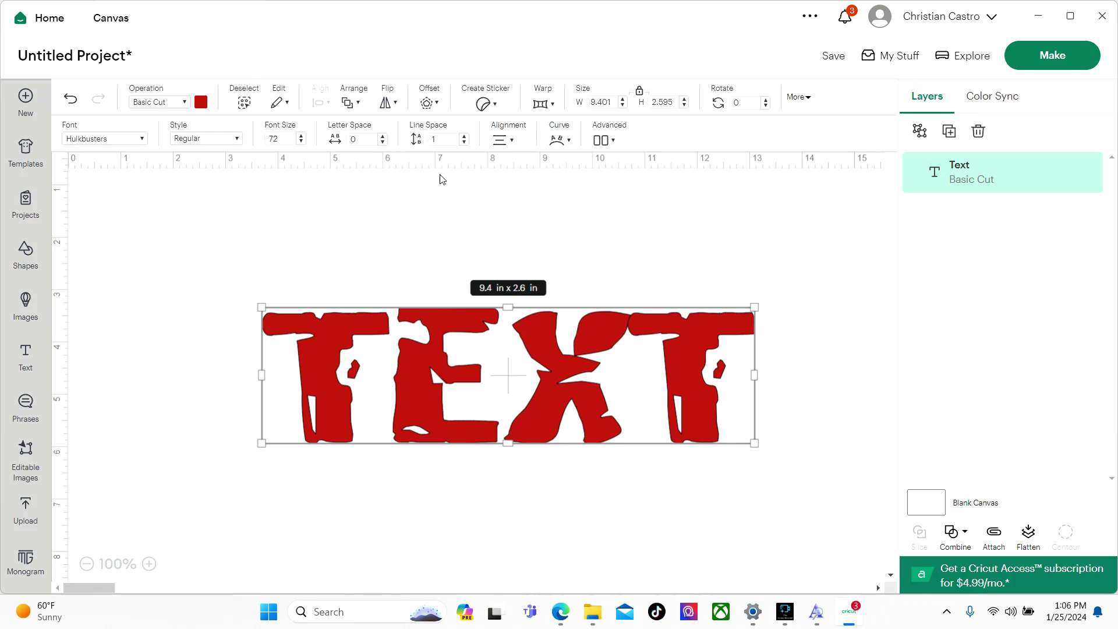
pyautogui.click(479, 219)
pyautogui.click(475, 338)
pyautogui.click(483, 104)
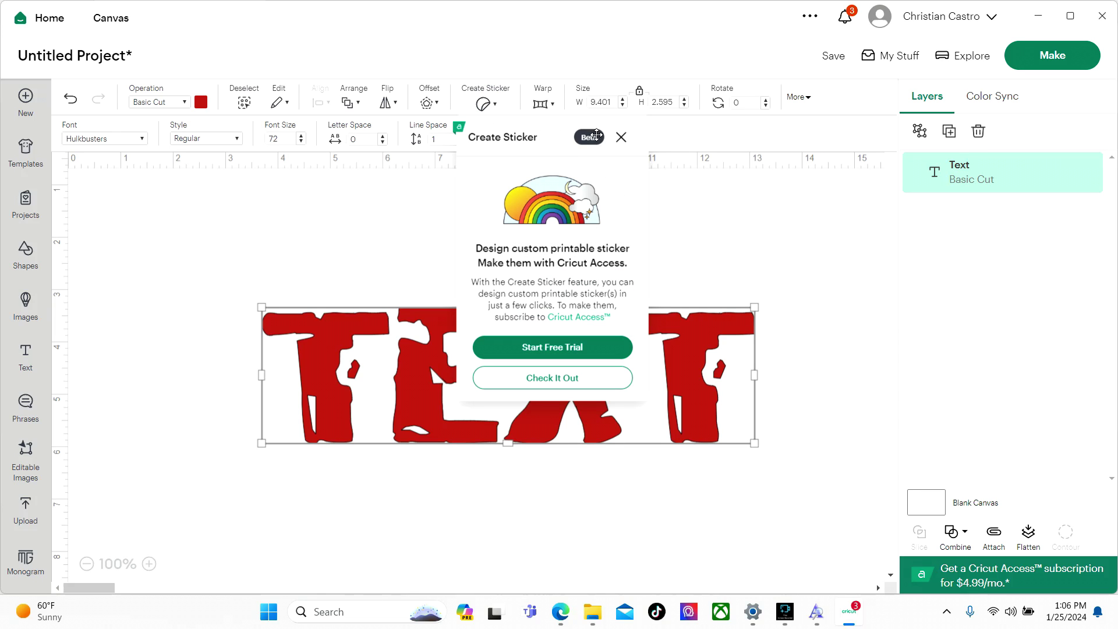
pyautogui.click(621, 137)
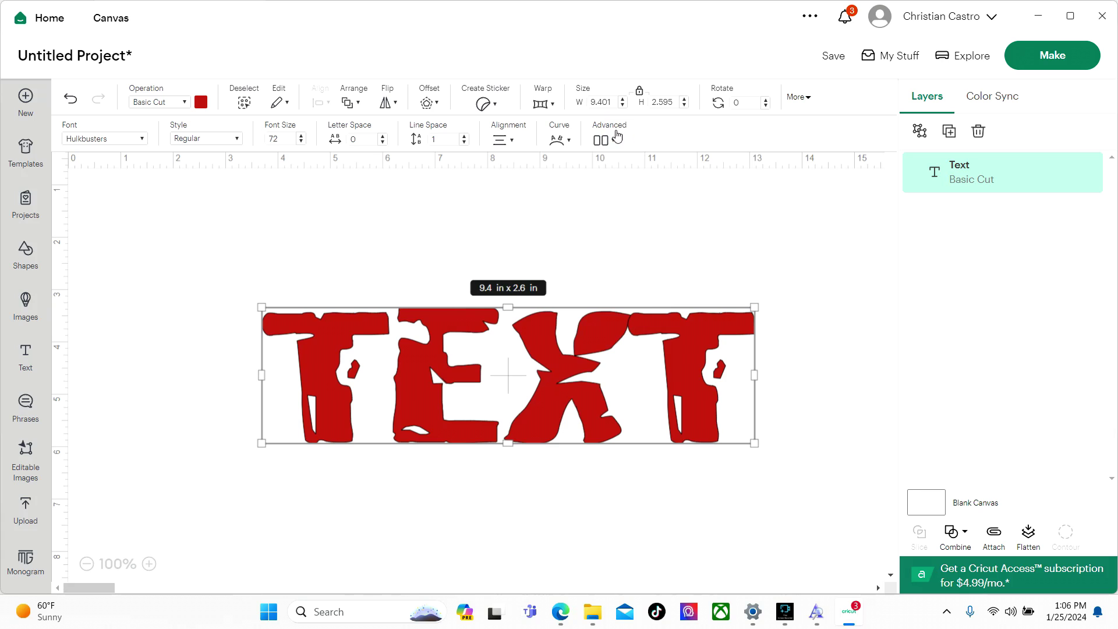
pyautogui.click(541, 104)
pyautogui.click(725, 135)
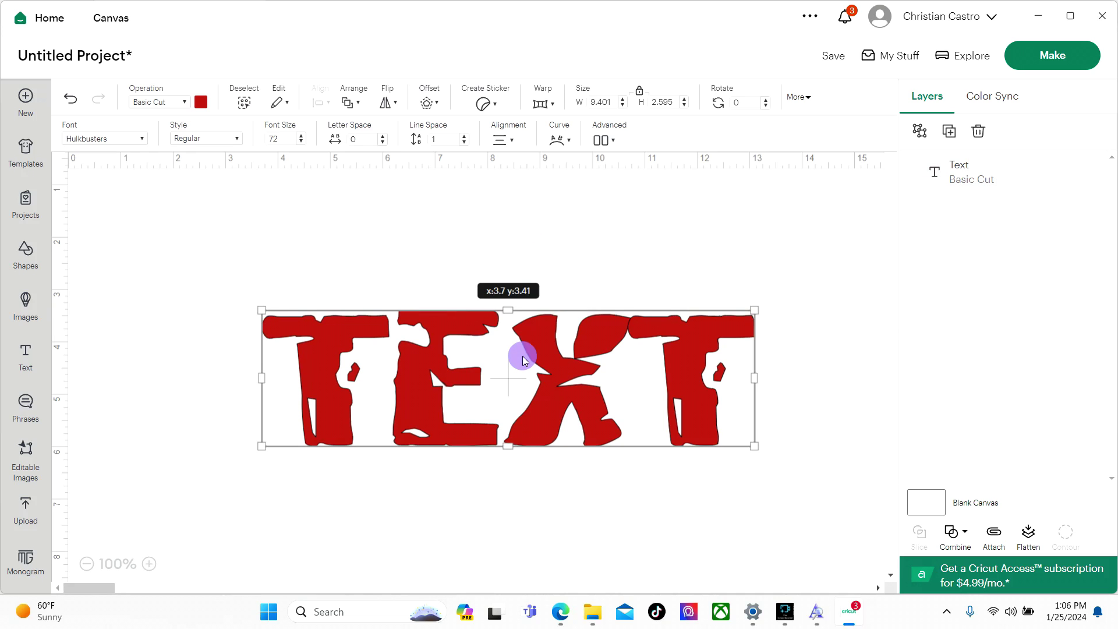
# Step: Shift the red text slightly left and down on the canvas
pyautogui.moveTo(523, 355); pyautogui.dragTo(507, 368)
pyautogui.click(528, 380)
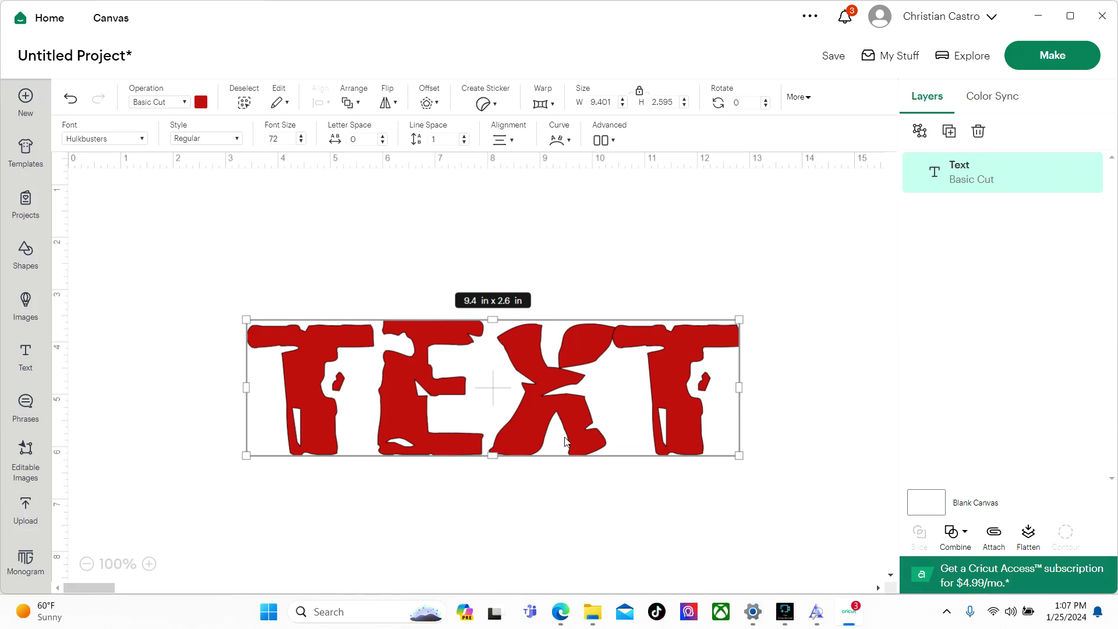
# Step: Try enlarging the text box to about 7.28 in high and undo the resize
pyautogui.moveTo(488, 450)
pyautogui.mouseDown()
pyautogui.moveTo(499, 412)
pyautogui.moveTo(505, 508)
pyautogui.moveTo(491, 388)
pyautogui.moveTo(492, 463)
pyautogui.mouseUp()
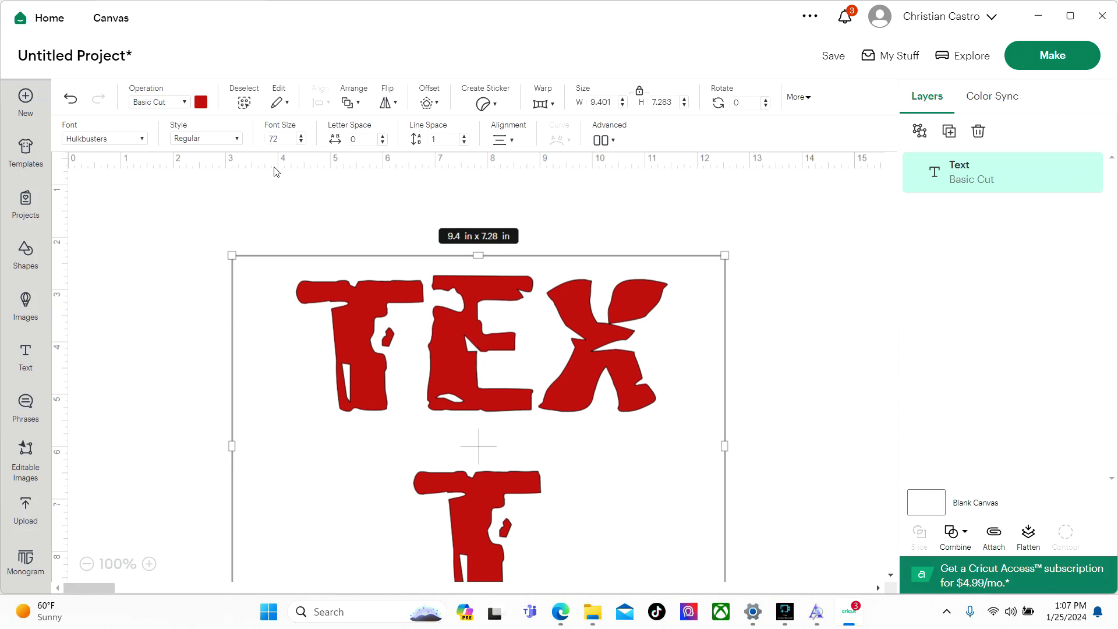
pyautogui.click(71, 98)
pyautogui.click(71, 99)
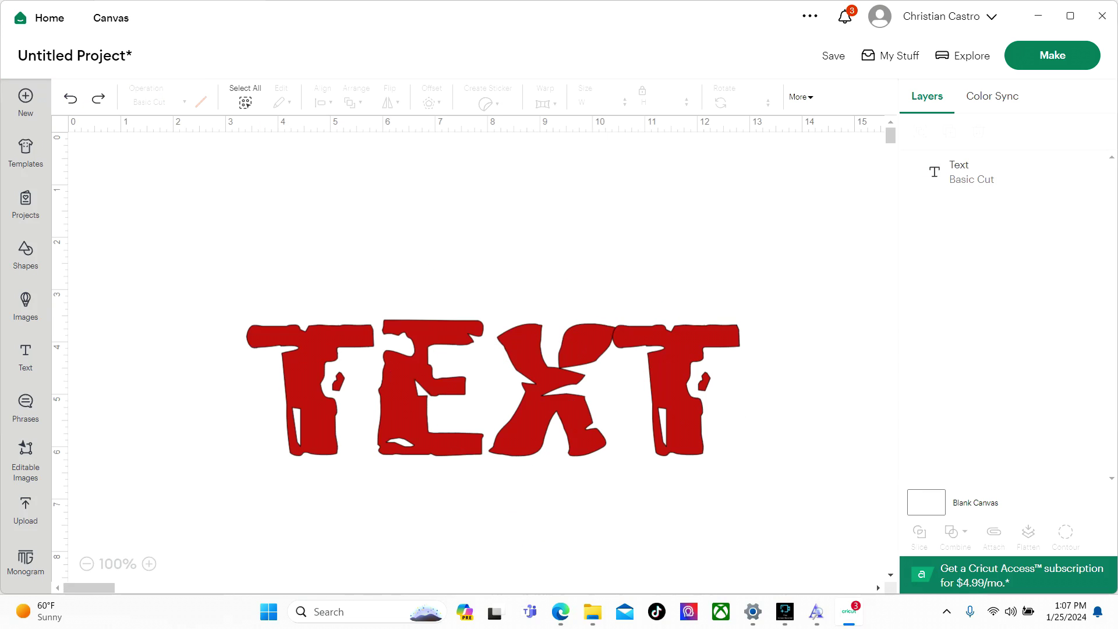
# Step: Enlarge the text box to about 10.54 by 4 in and shift it slightly left and up
pyautogui.click(614, 378)
pyautogui.moveTo(737, 455); pyautogui.dragTo(784, 468)
pyautogui.moveTo(778, 401); pyautogui.dragTo(794, 392)
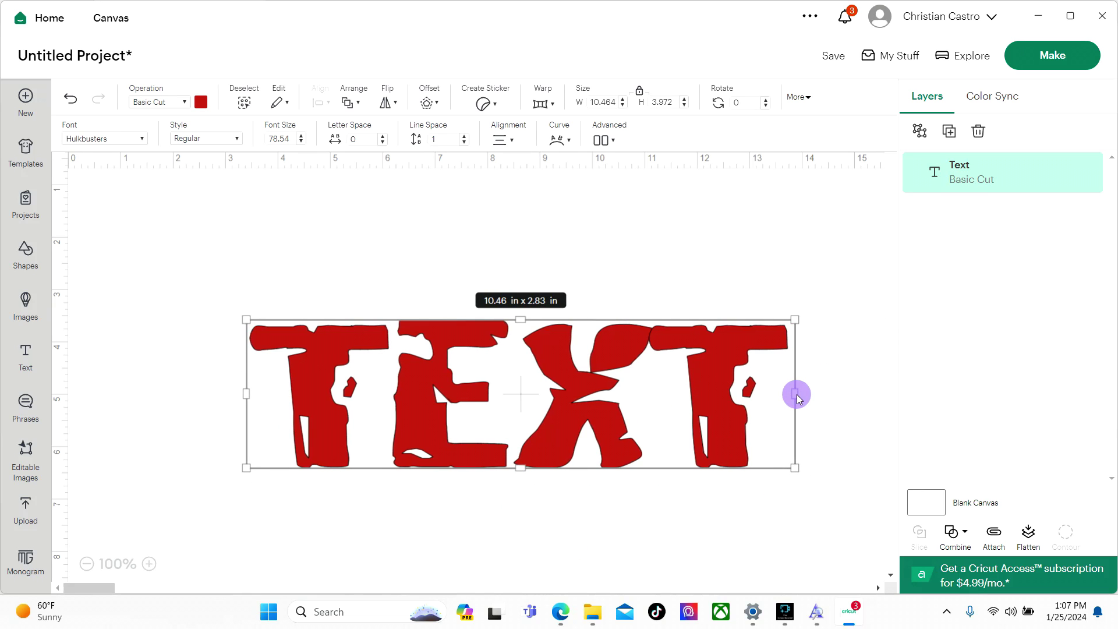
pyautogui.moveTo(794, 320); pyautogui.dragTo(744, 295)
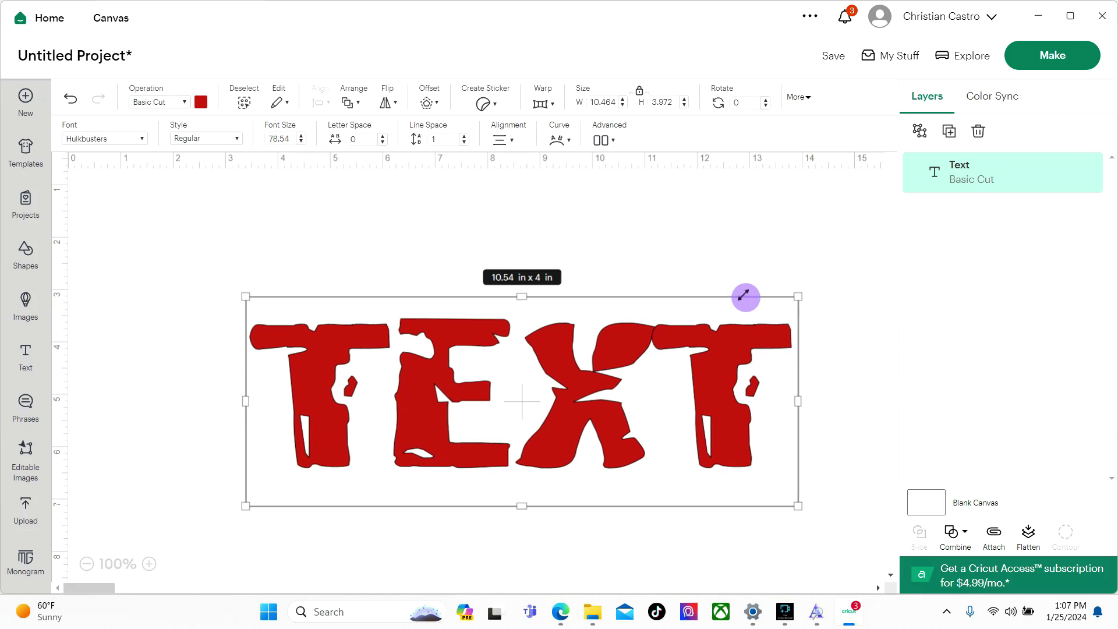
pyautogui.moveTo(532, 401); pyautogui.dragTo(512, 395)
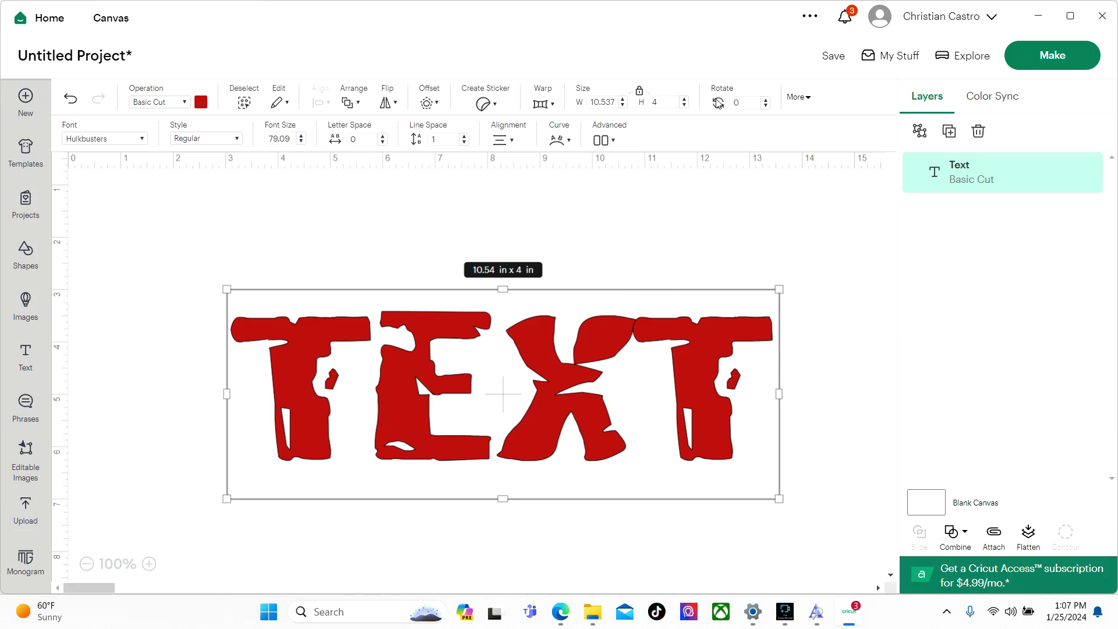
# Step: Unlock the text's proportions, stretch it to about 11.38 by 4.96 in, and lock the proportions again
pyautogui.click(639, 91)
pyautogui.moveTo(779, 290); pyautogui.dragTo(822, 239)
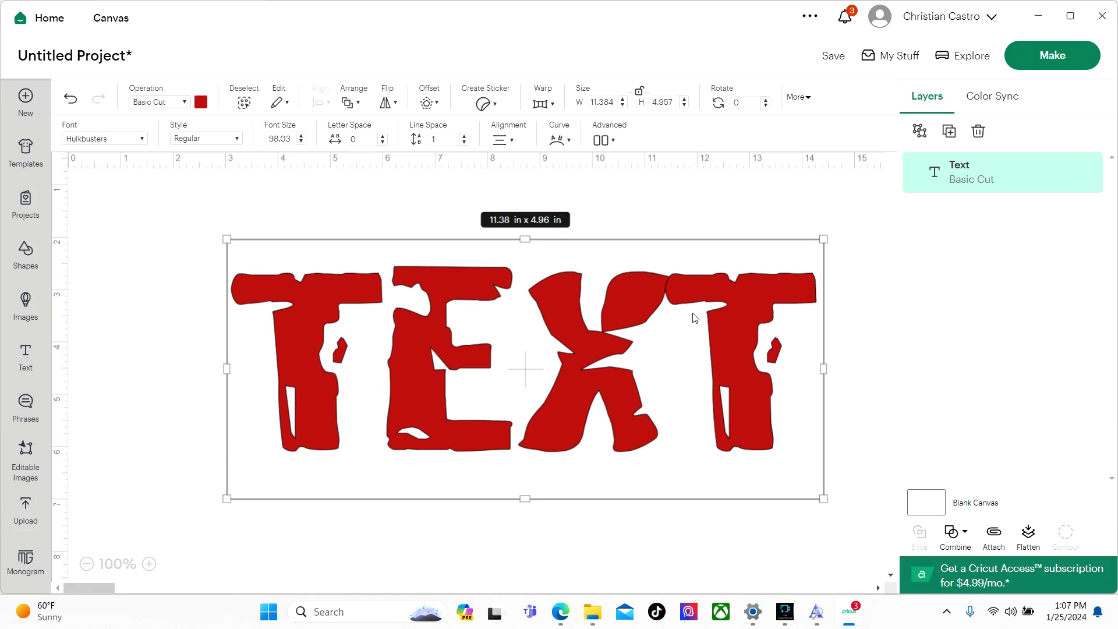
pyautogui.moveTo(551, 382); pyautogui.dragTo(552, 385)
pyautogui.click(640, 90)
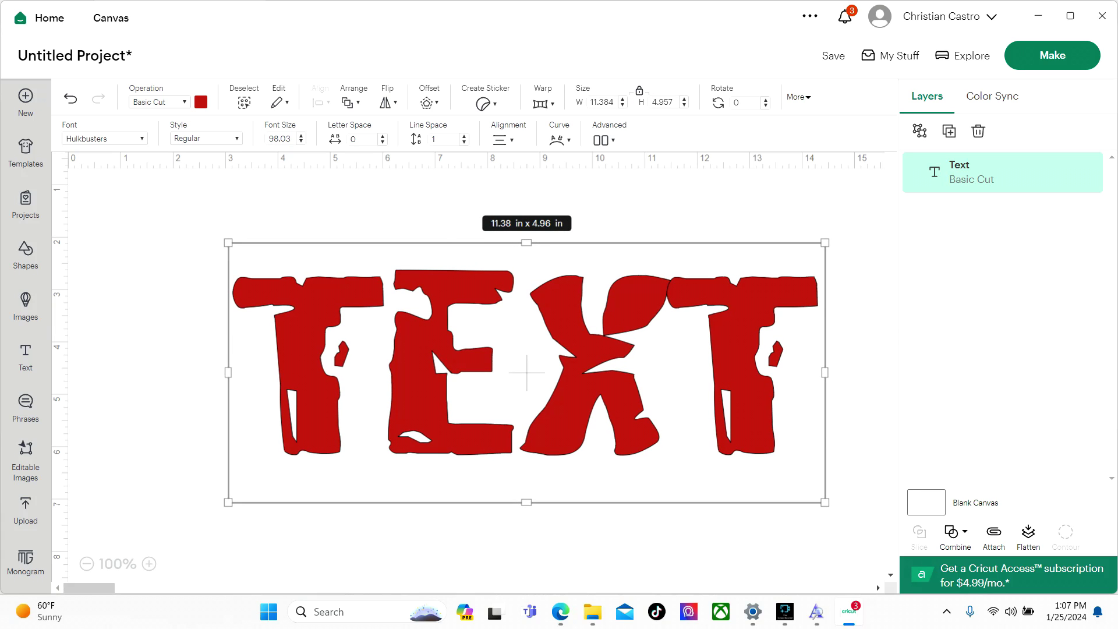
# Step: Toggle the proportion lock off and back on, and shift the text slightly left and down
pyautogui.click(640, 91)
pyautogui.click(640, 90)
pyautogui.click(639, 91)
pyautogui.click(593, 347)
pyautogui.moveTo(594, 240); pyautogui.dragTo(619, 354)
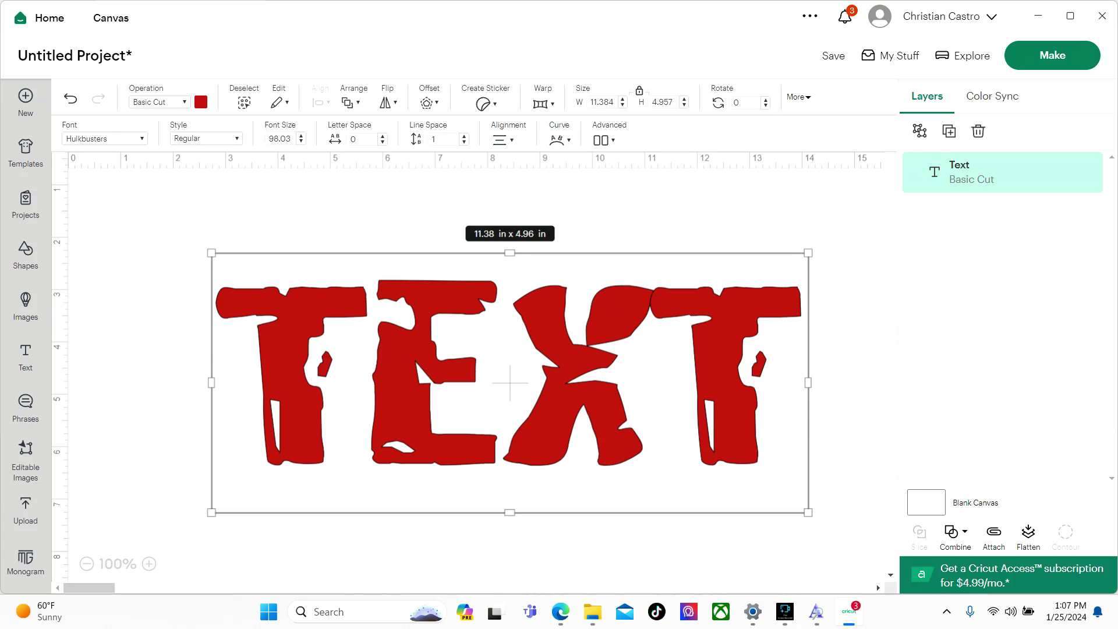
# Step: Try rotating the text to 2 degrees and return its rotation to 0
pyautogui.click(766, 99)
pyautogui.click(766, 99)
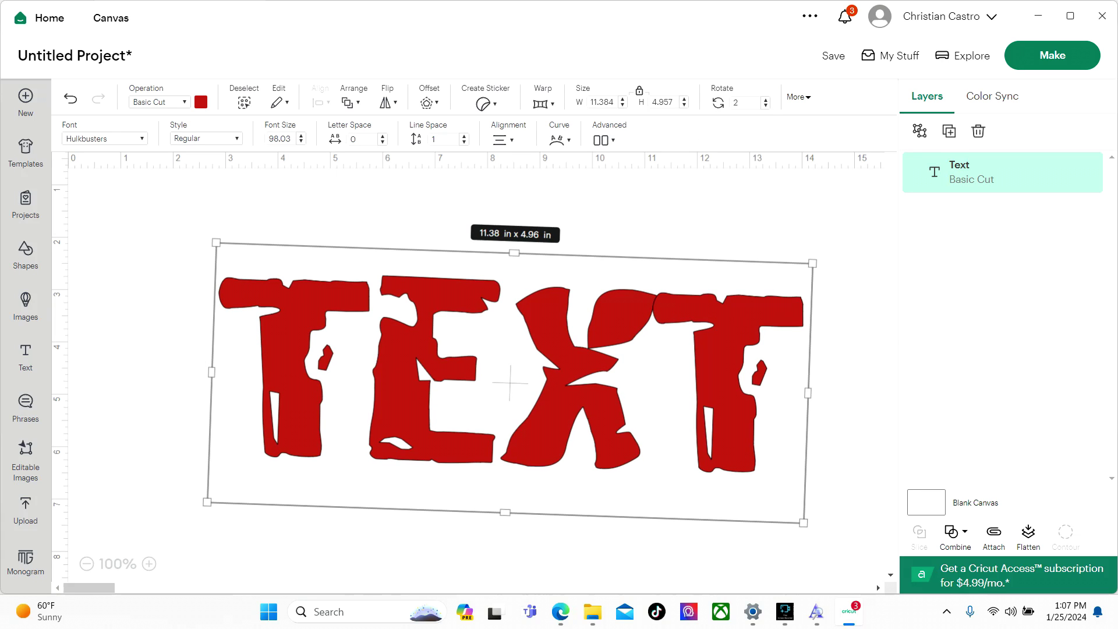
pyautogui.click(765, 105)
pyautogui.click(765, 105)
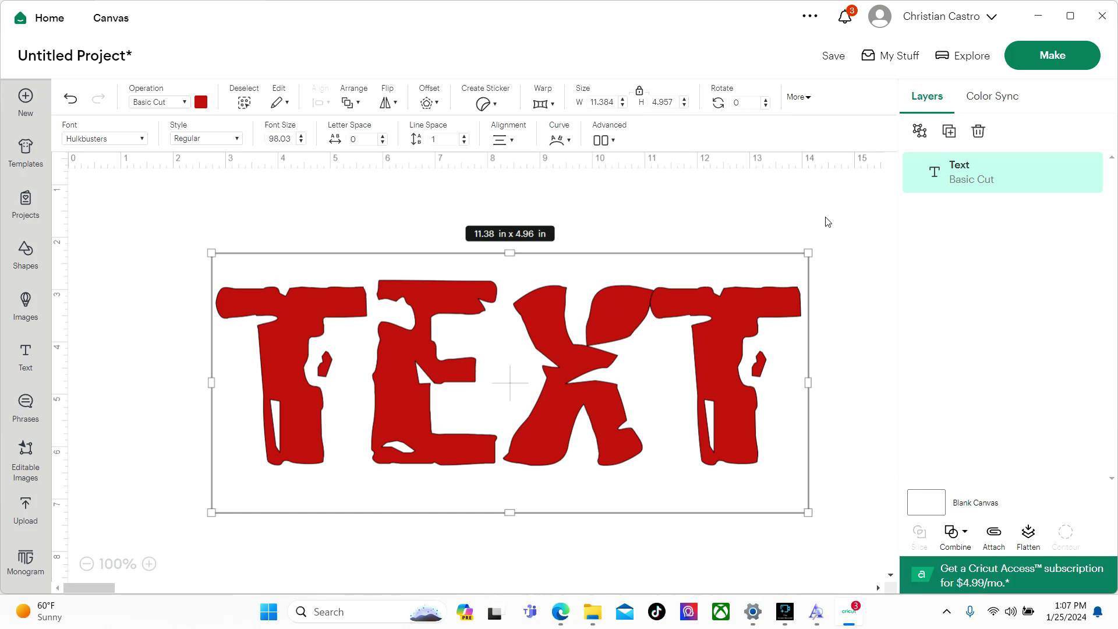
# Step: Rotate the text freehand to about 3.73 degrees, and turn it back to about 359.84 degrees
pyautogui.moveTo(817, 235); pyautogui.dragTo(841, 252)
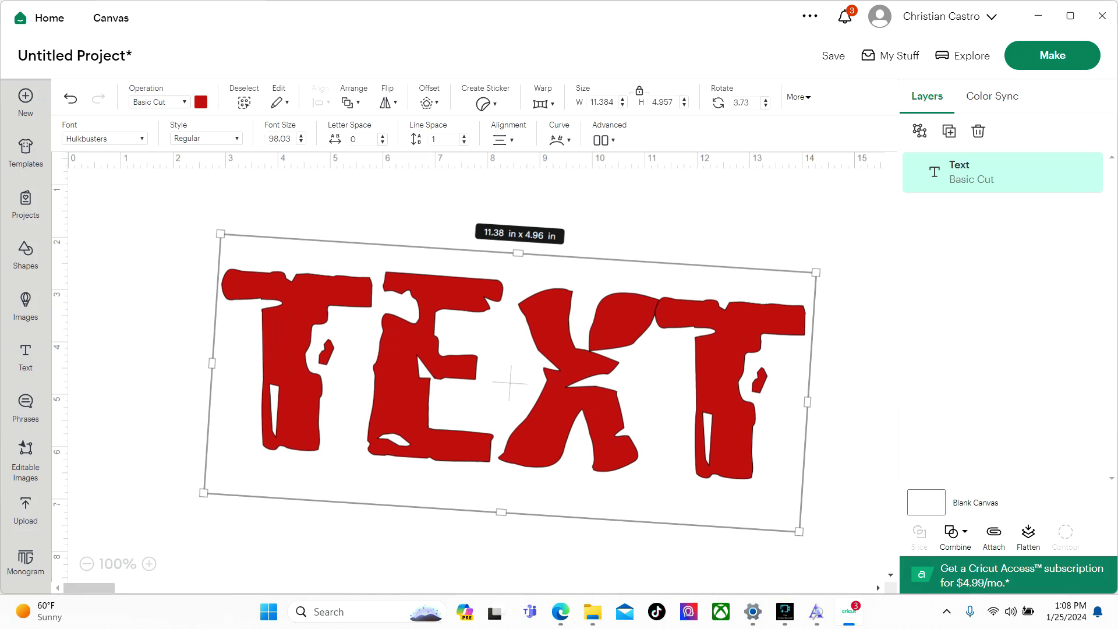
pyautogui.moveTo(833, 257); pyautogui.dragTo(834, 237)
pyautogui.click(859, 187)
pyautogui.click(801, 94)
pyautogui.click(736, 302)
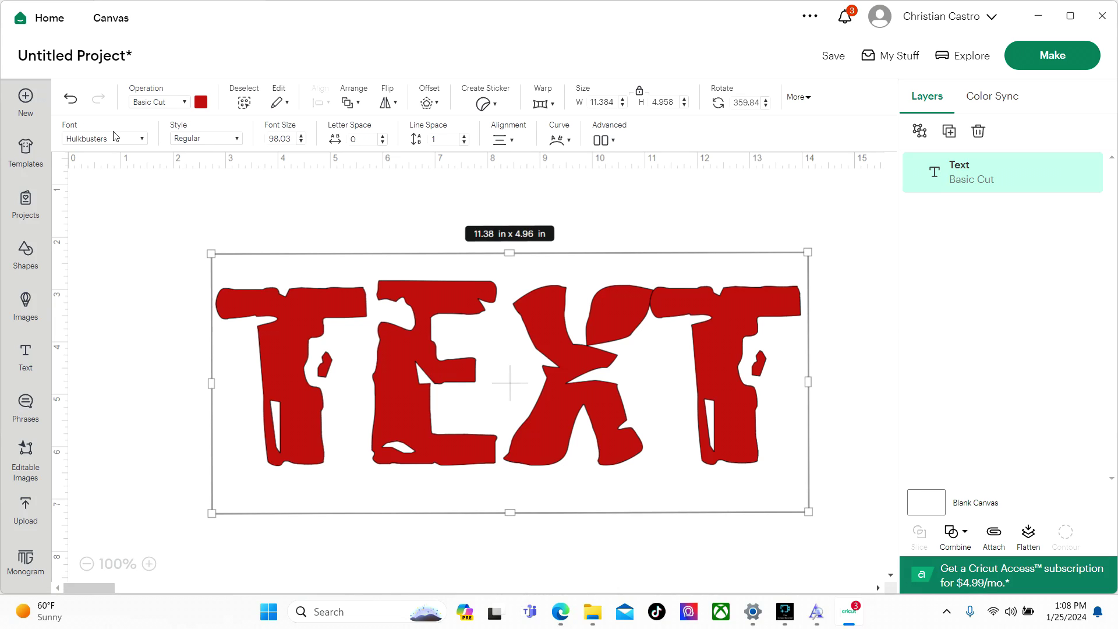
# Step: Check the available font styles, reduce the text's font size to 92.03, and shift it left and up
pyautogui.click(235, 137)
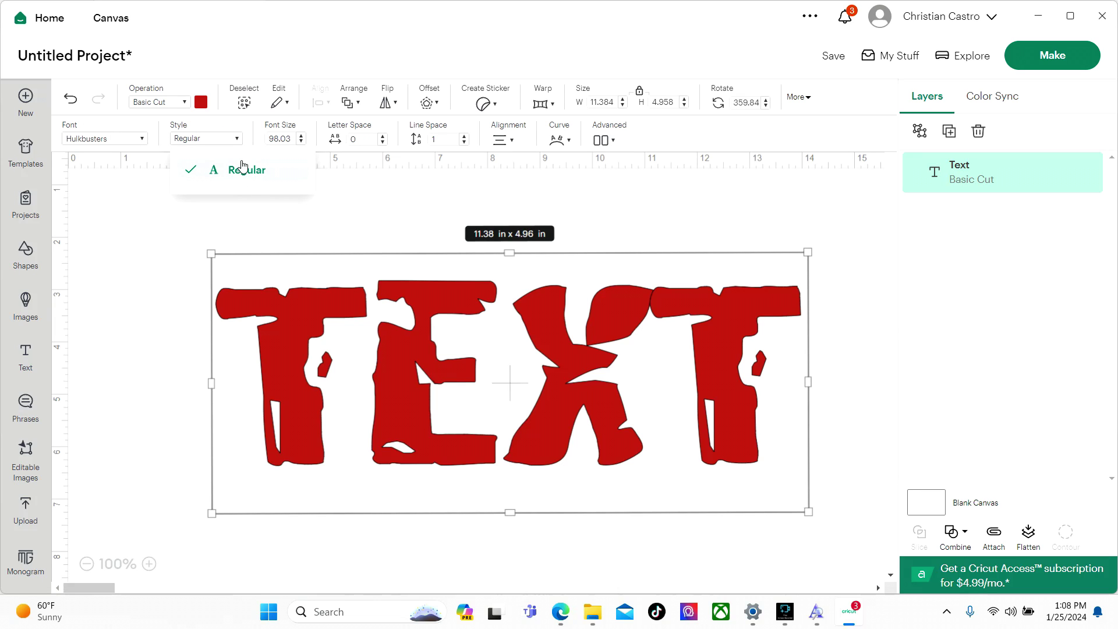
pyautogui.click(377, 212)
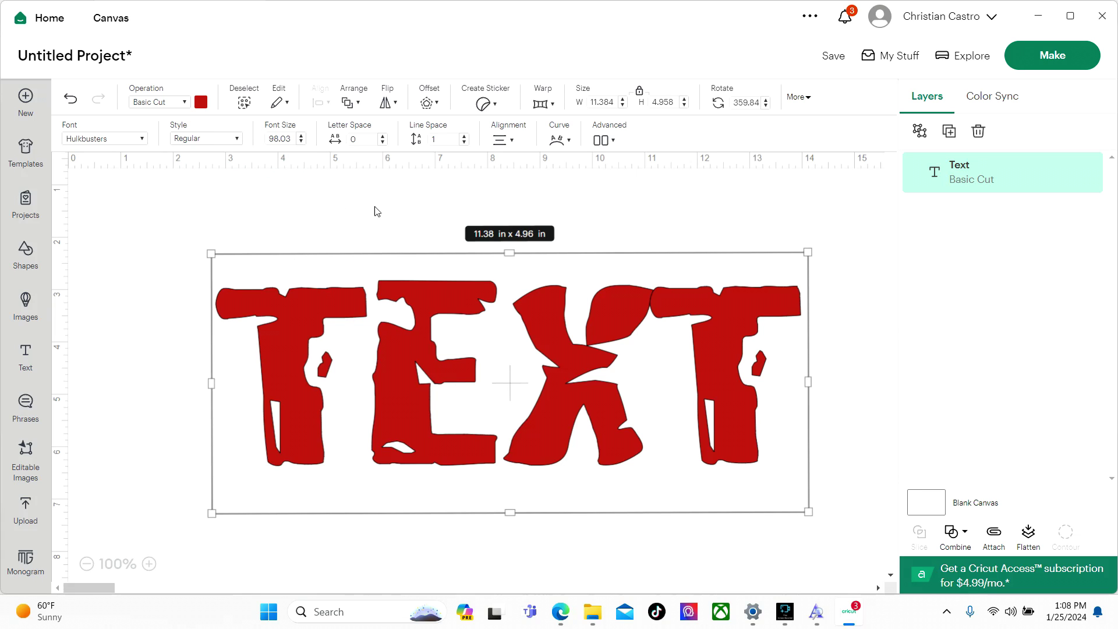
pyautogui.click(301, 142)
pyautogui.click(301, 142)
pyautogui.click(301, 142)
pyautogui.click(301, 142)
pyautogui.click(301, 141)
pyautogui.click(301, 141)
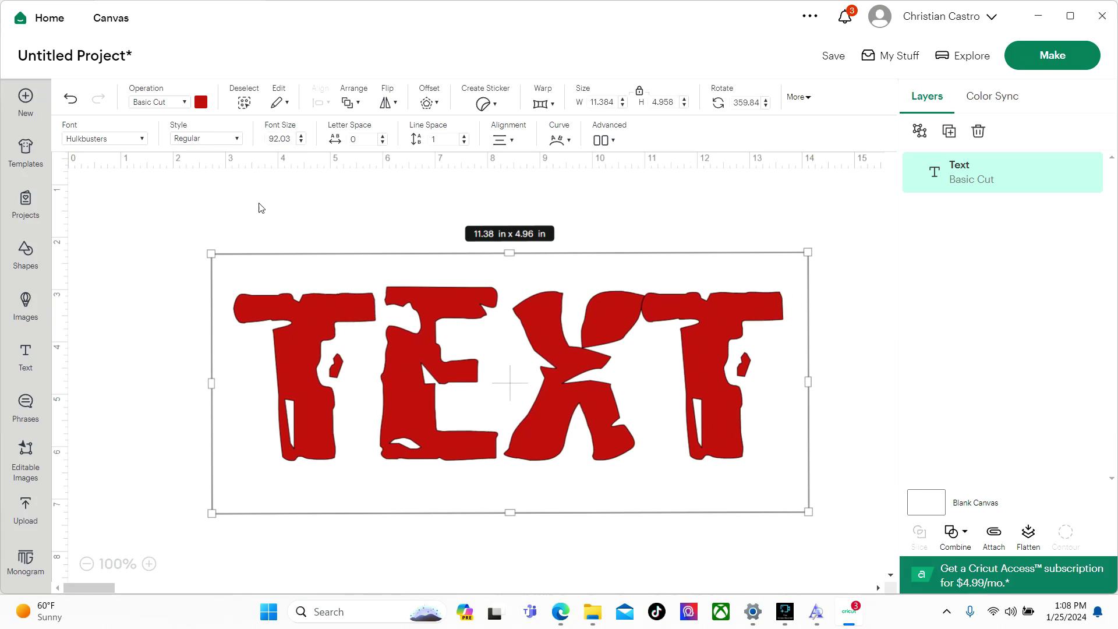
pyautogui.moveTo(415, 348); pyautogui.dragTo(382, 337)
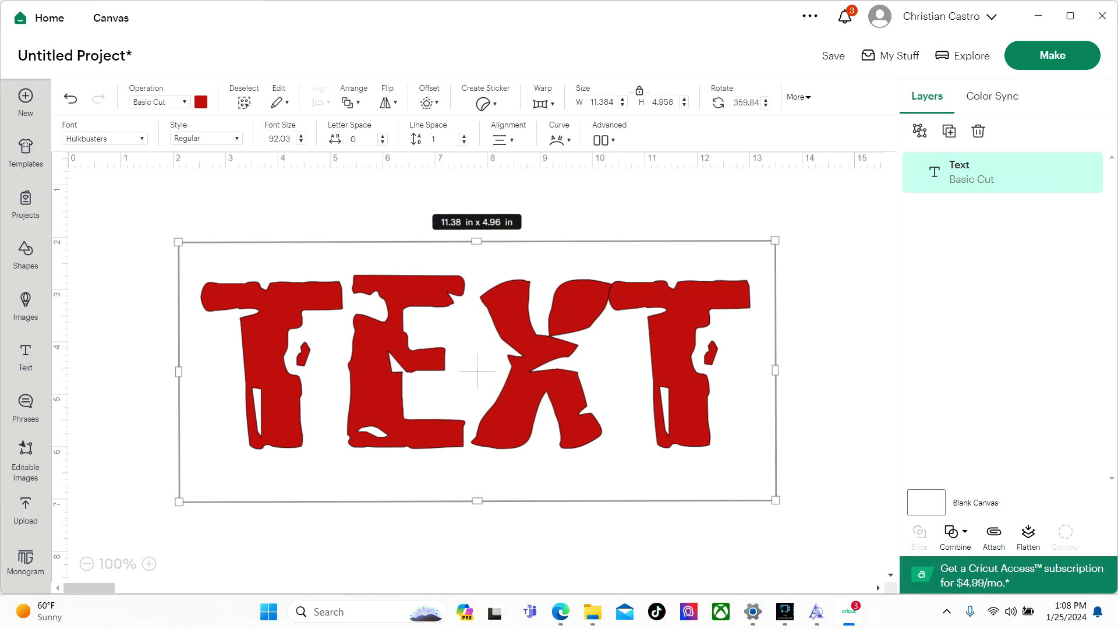
# Step: Tighten the letter spacing, widen it back to -0.3, and move the text up on the canvas
pyautogui.click(382, 142)
pyautogui.click(382, 143)
pyautogui.click(383, 143)
pyautogui.click(382, 142)
pyautogui.click(382, 143)
pyautogui.click(382, 142)
pyautogui.click(382, 143)
pyautogui.click(382, 143)
pyautogui.click(382, 143)
pyautogui.click(383, 143)
pyautogui.click(382, 138)
pyautogui.click(382, 138)
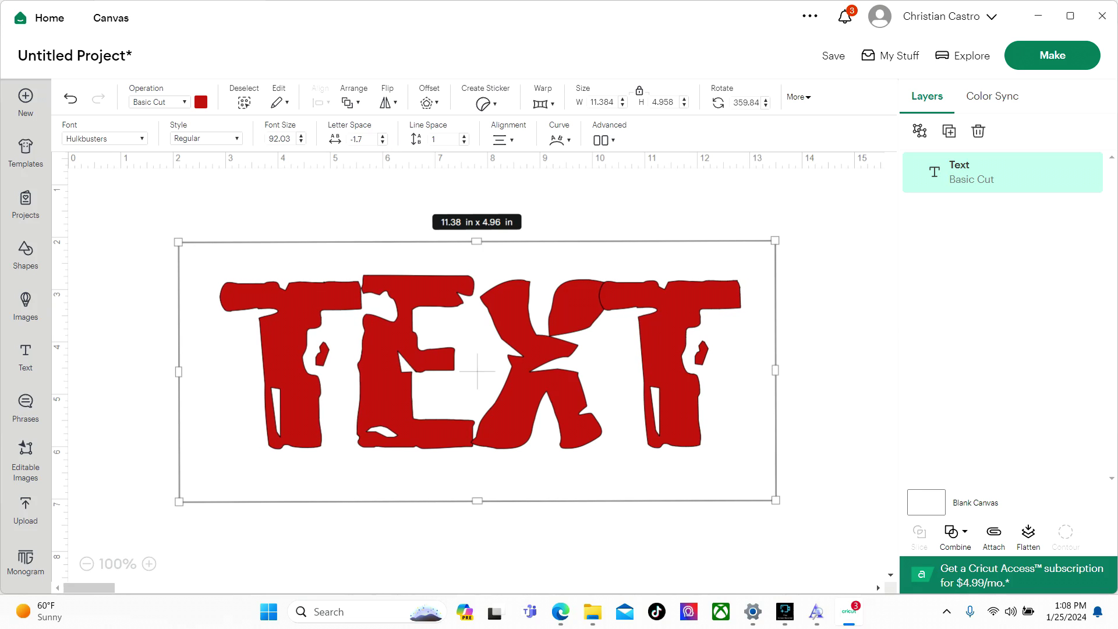
pyautogui.click(382, 139)
pyautogui.click(382, 139)
pyautogui.click(382, 139)
pyautogui.click(382, 139)
pyautogui.click(382, 139)
pyautogui.click(382, 139)
pyautogui.click(382, 139)
pyautogui.click(382, 139)
pyautogui.click(382, 138)
pyautogui.click(382, 139)
pyautogui.click(382, 139)
pyautogui.moveTo(487, 359); pyautogui.dragTo(487, 312)
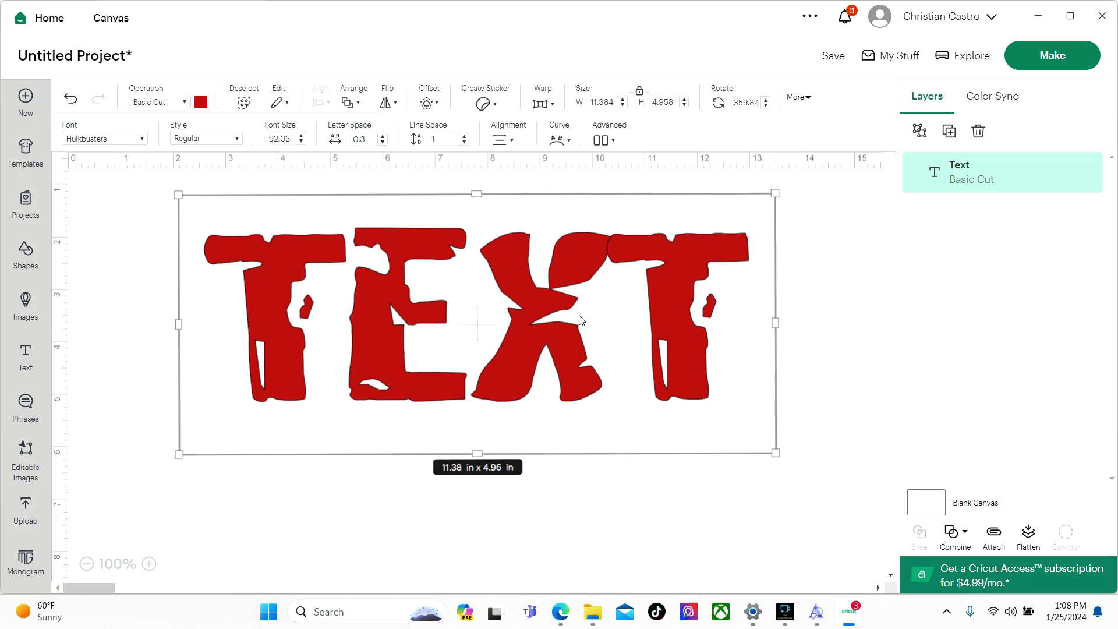
# Step: Add the lines FDF and GFGG below TEXT in the same text object
pyautogui.click(780, 355)
pyautogui.hotkey('ctrl', 'a')
pyautogui.doubleClick(606, 323)
pyautogui.click(733, 325)
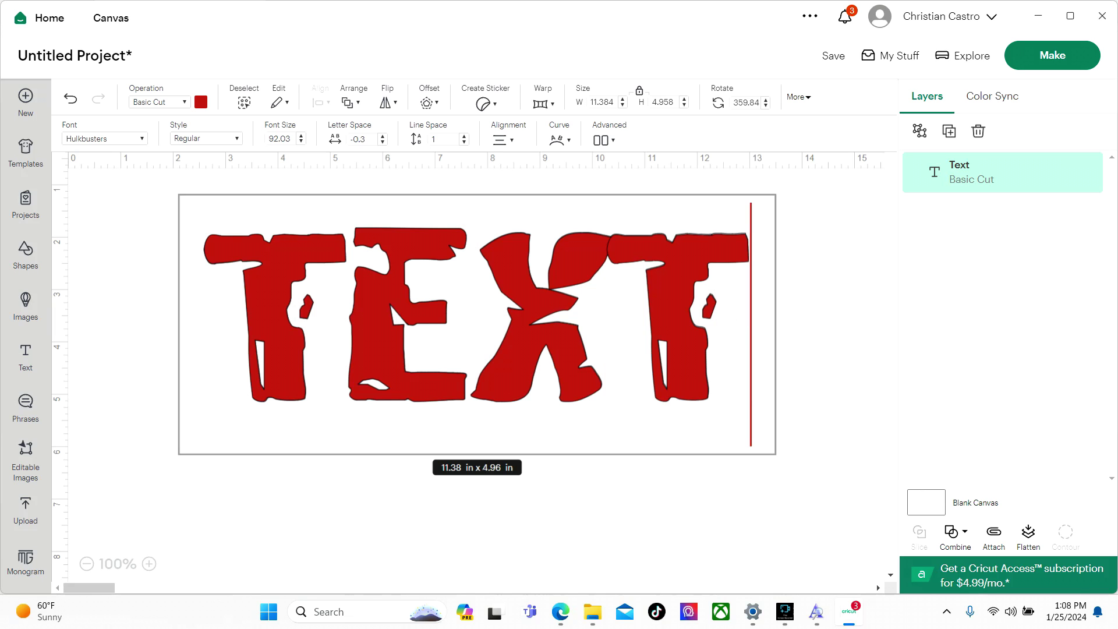
pyautogui.hotkey('ctrl', 'v')
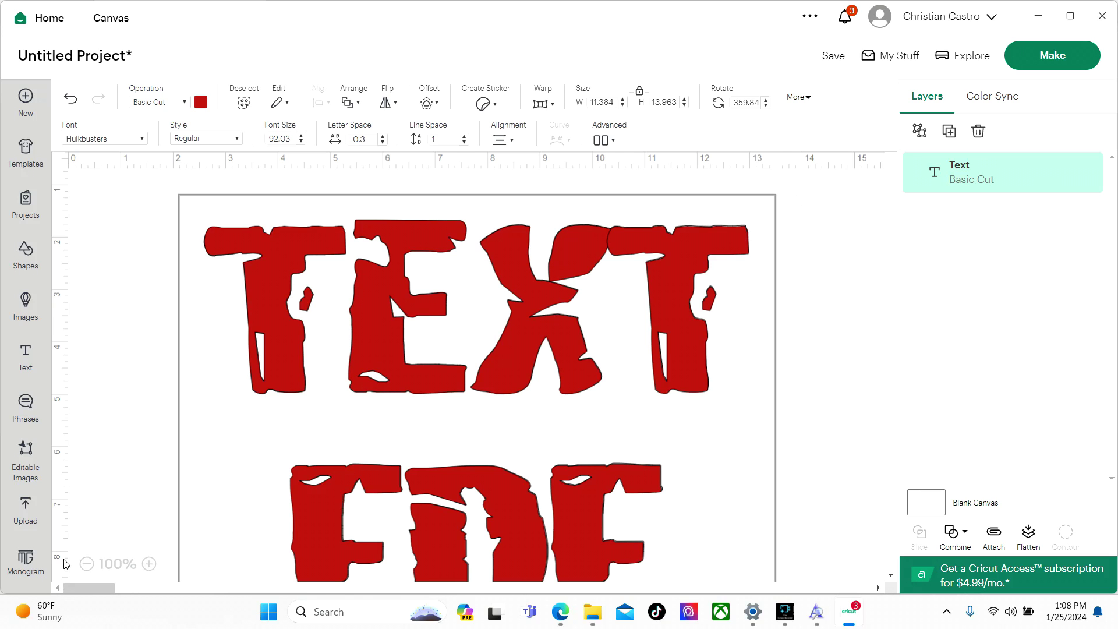
pyautogui.click(86, 564)
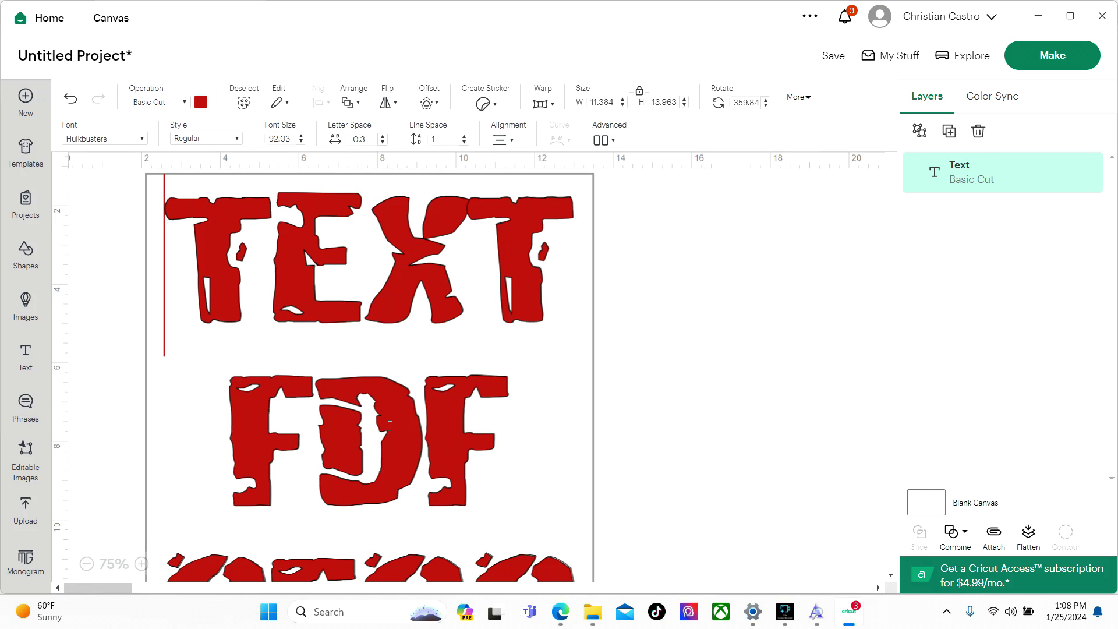
pyautogui.click(86, 564)
pyautogui.click(514, 333)
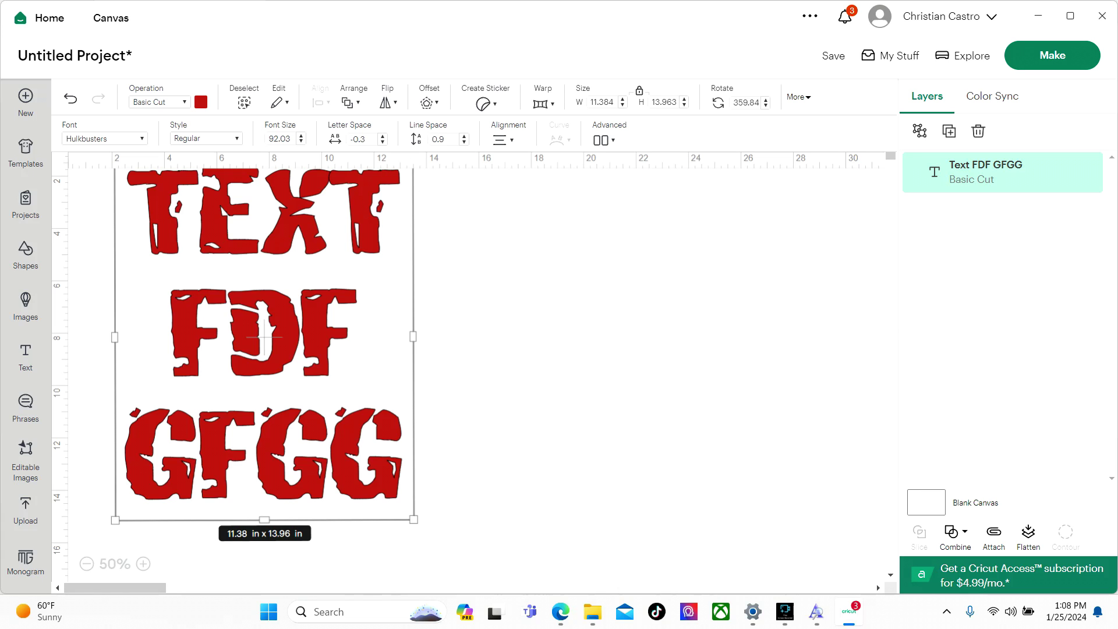
# Step: Reduce the line spacing of the three-line text to -3.2
pyautogui.doubleClick(443, 139)
pyautogui.write('0.3')
pyautogui.click(464, 143)
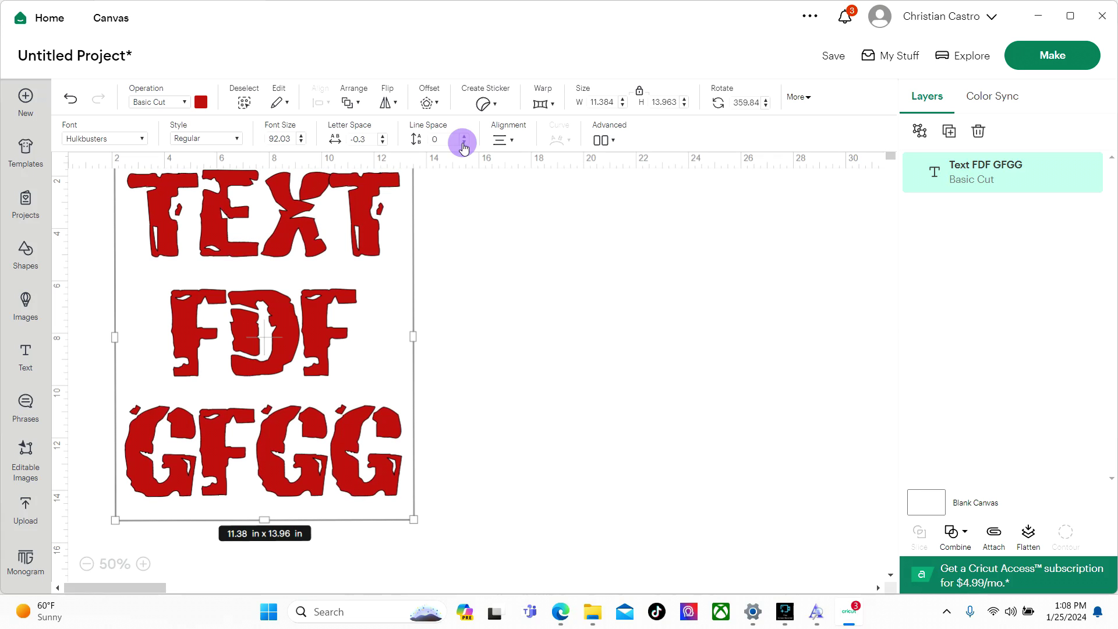
pyautogui.click(464, 143)
pyautogui.click(464, 143)
pyautogui.press('Down')
pyautogui.press('Down')
pyautogui.press('Down')
pyautogui.press('Down')
pyautogui.press('Down')
pyautogui.press('Down')
pyautogui.press('Down')
pyautogui.press('Down')
pyautogui.press('Down')
pyautogui.press('Down')
pyautogui.press('Down')
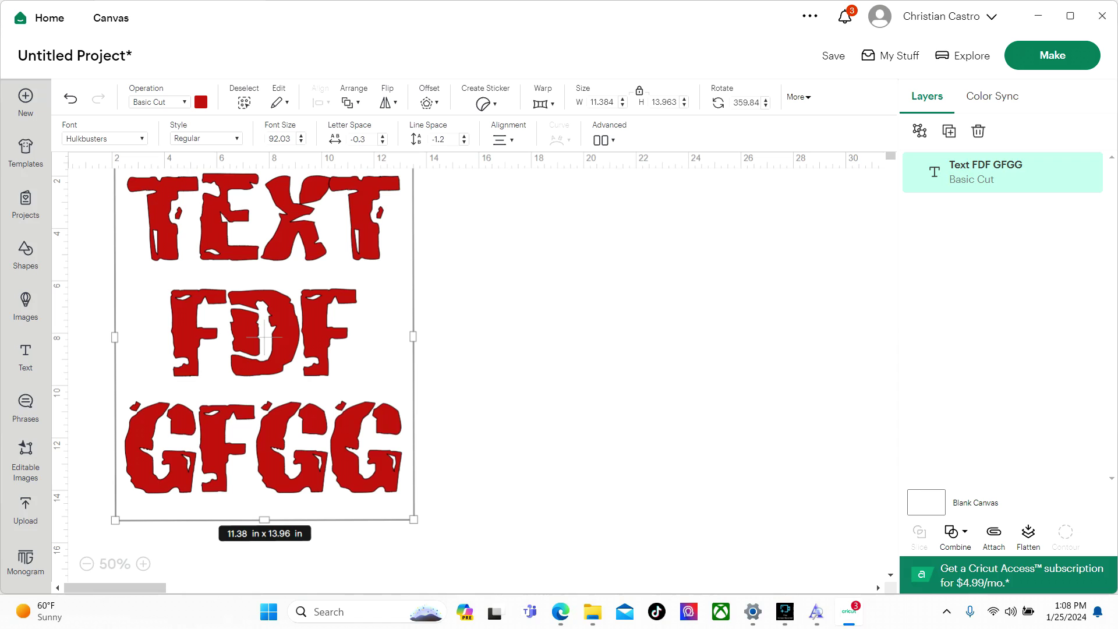
pyautogui.press('Down')
pyautogui.press('Down')
pyautogui.press('Down')
pyautogui.press('Down')
pyautogui.press('Down')
pyautogui.press('Down')
pyautogui.press('Down')
pyautogui.press('Down')
pyautogui.press('Down')
pyautogui.press('Down')
pyautogui.press('Down')
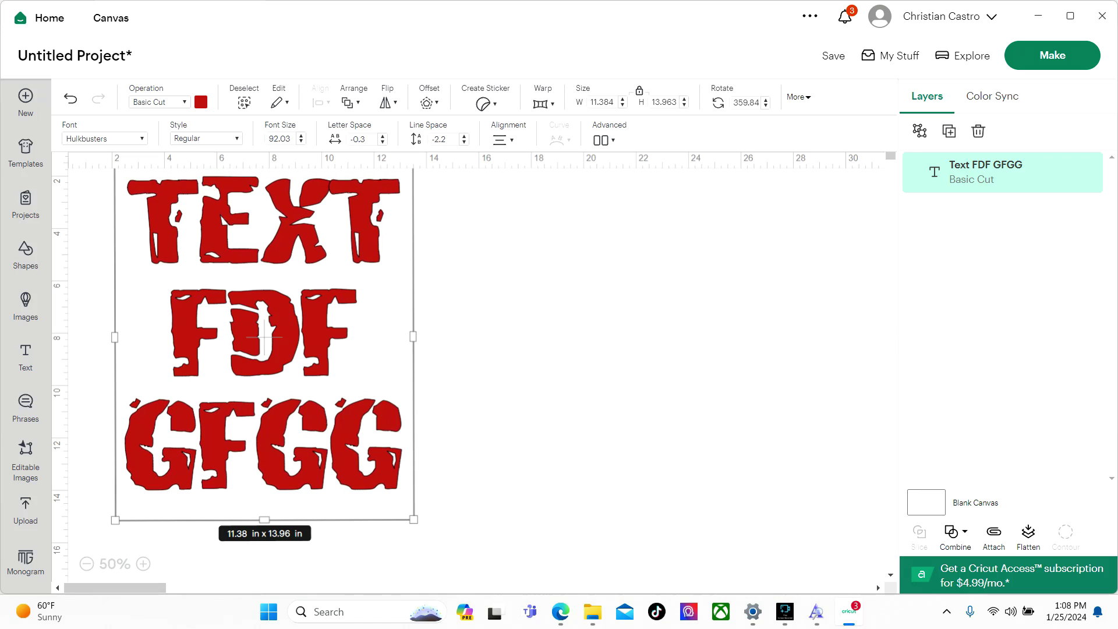
pyautogui.press('Down')
pyautogui.press('Down')
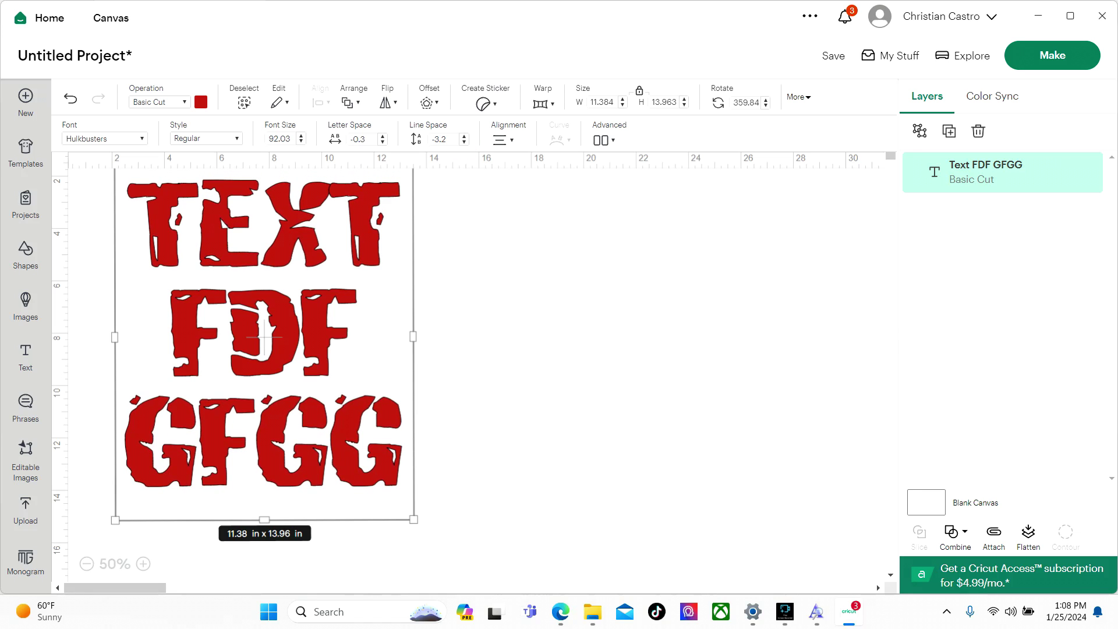
# Step: Align the three text lines left, try right alignment, and set them back to left
pyautogui.click(502, 140)
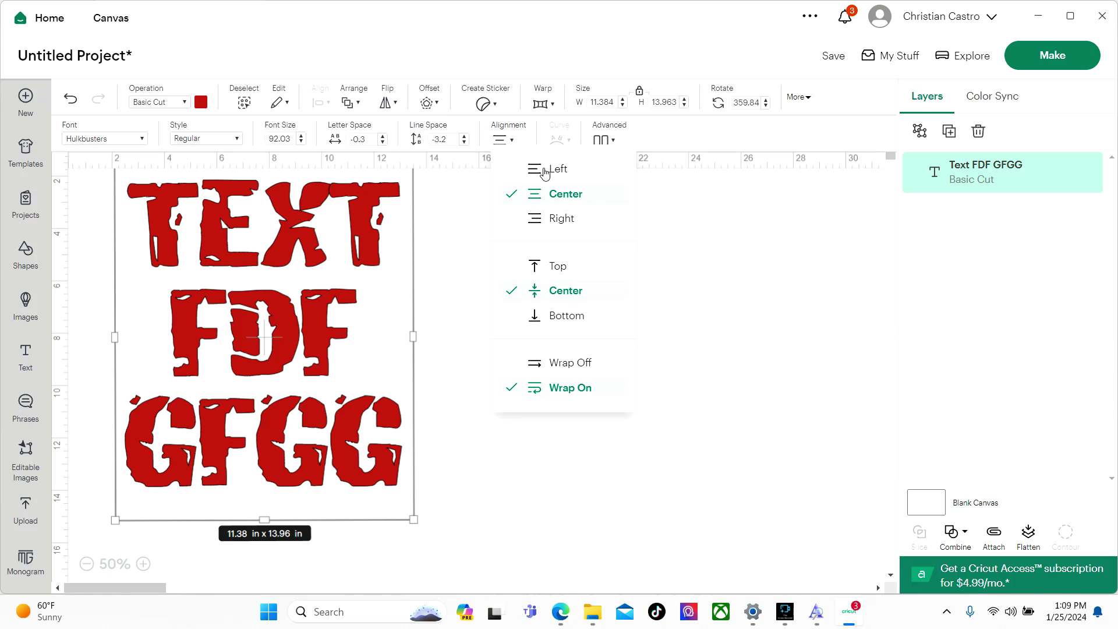
pyautogui.click(546, 170)
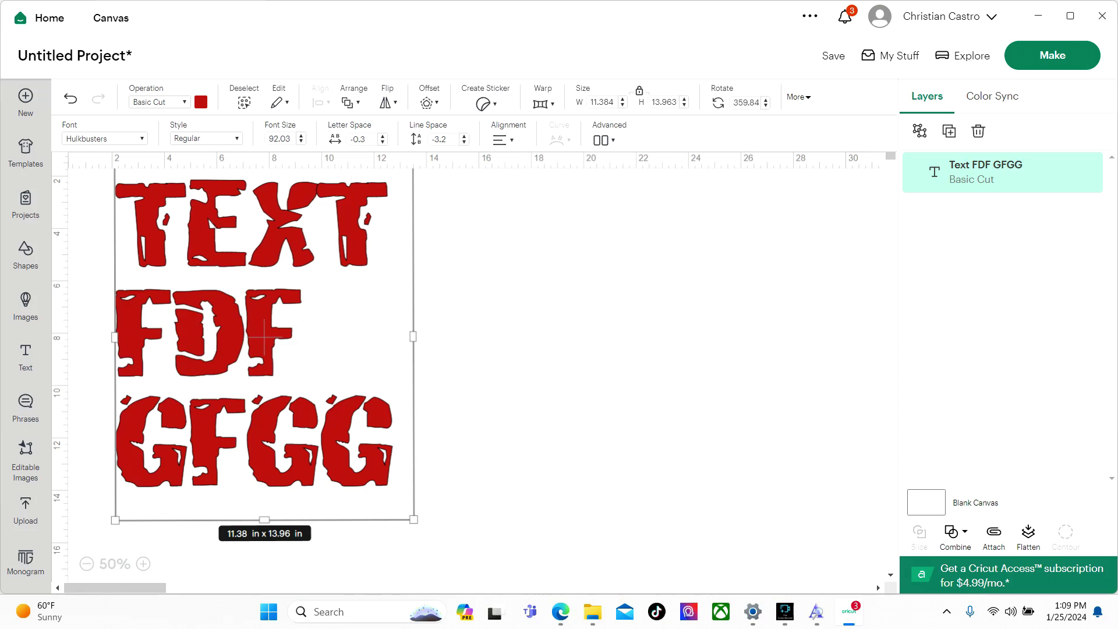
pyautogui.click(504, 140)
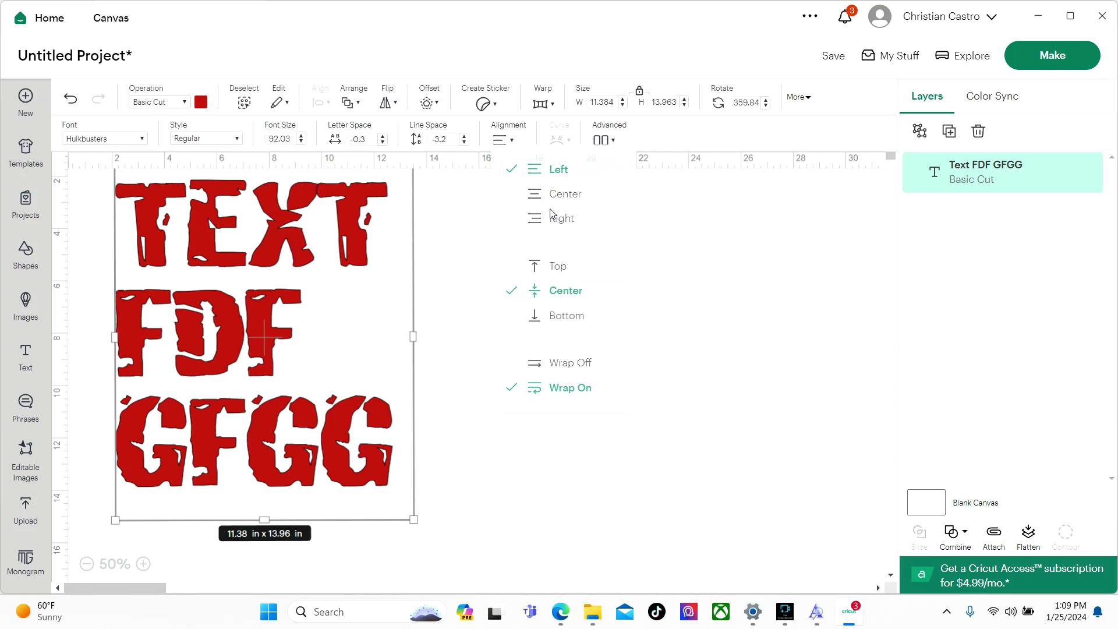
pyautogui.click(552, 217)
pyautogui.click(503, 140)
pyautogui.click(545, 170)
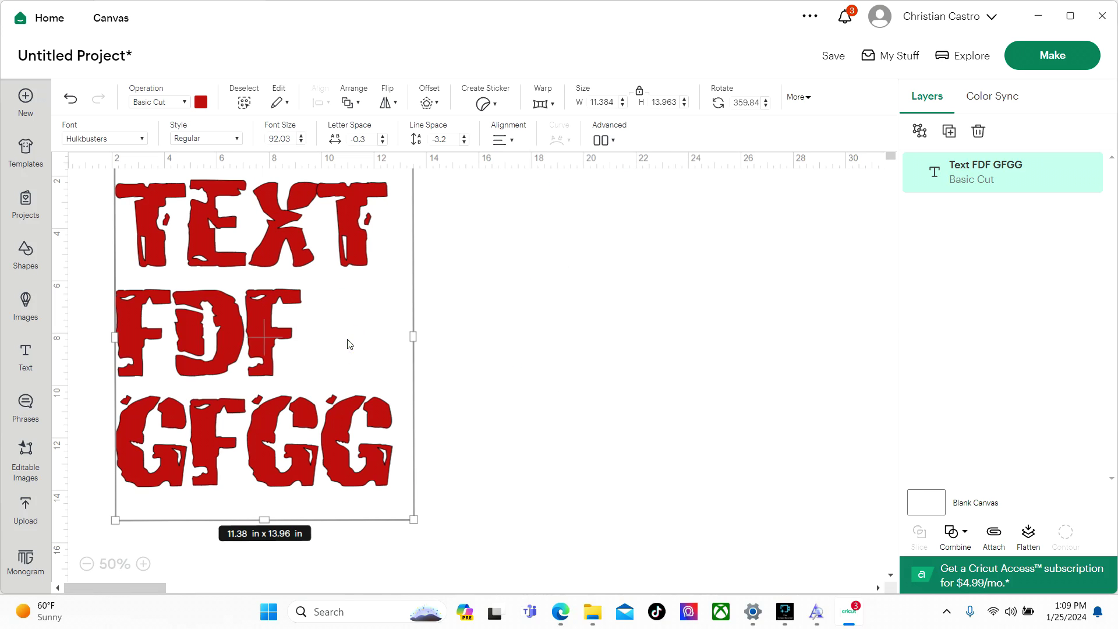
# Step: Replace the three-line text with the single word TEXT and move it toward the middle of the canvas
pyautogui.doubleClick(394, 446)
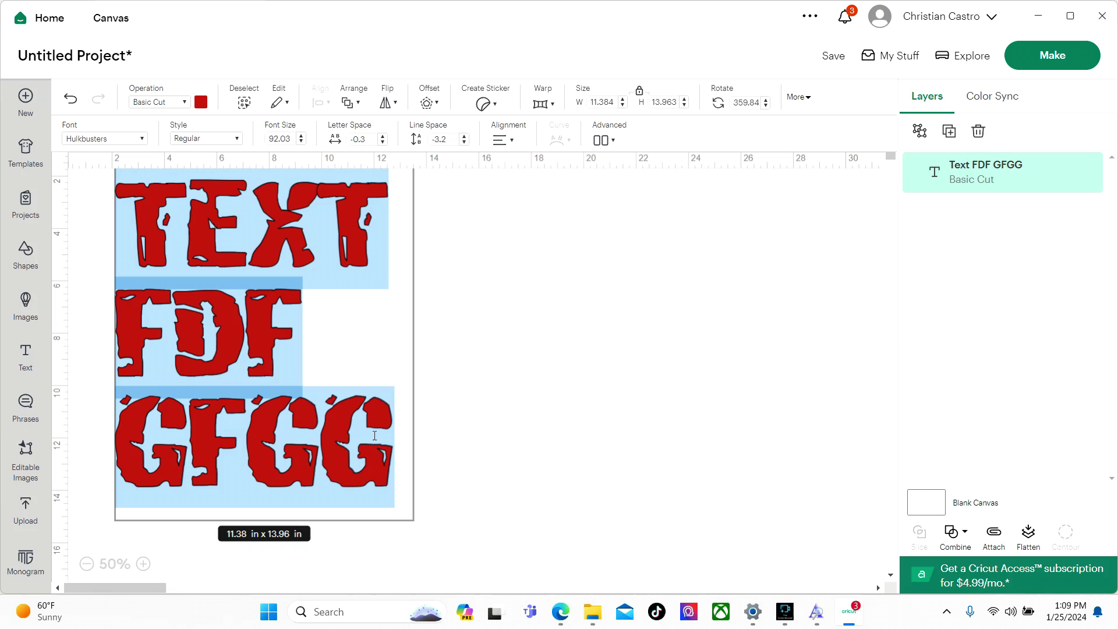
pyautogui.press('BackSpace')
pyautogui.write('TEXT')
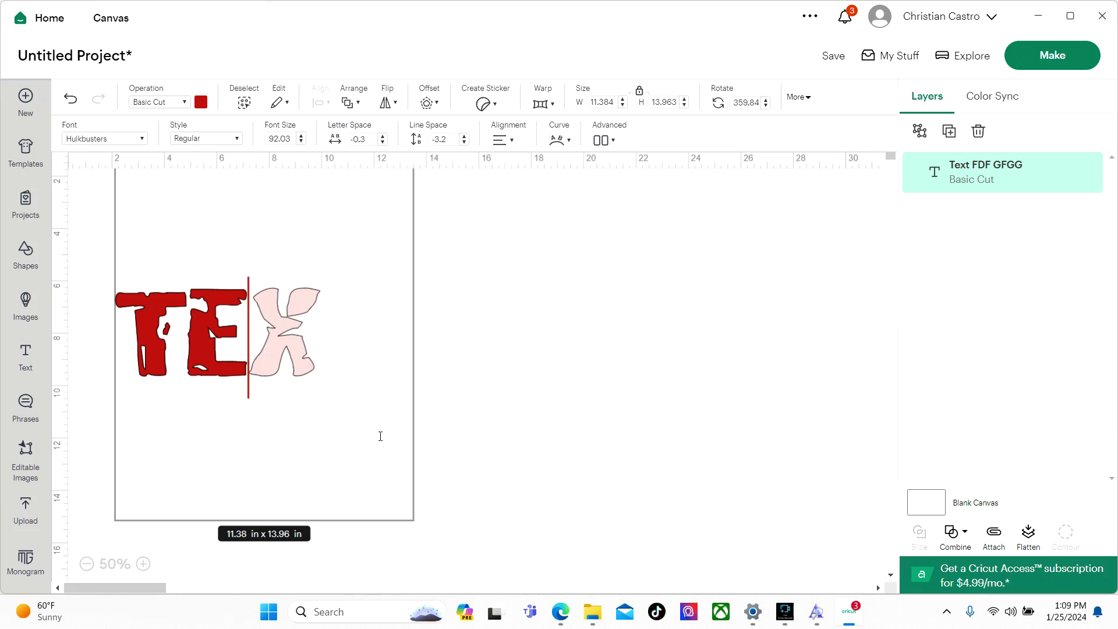
pyautogui.click(527, 367)
pyautogui.moveTo(244, 346); pyautogui.dragTo(508, 331)
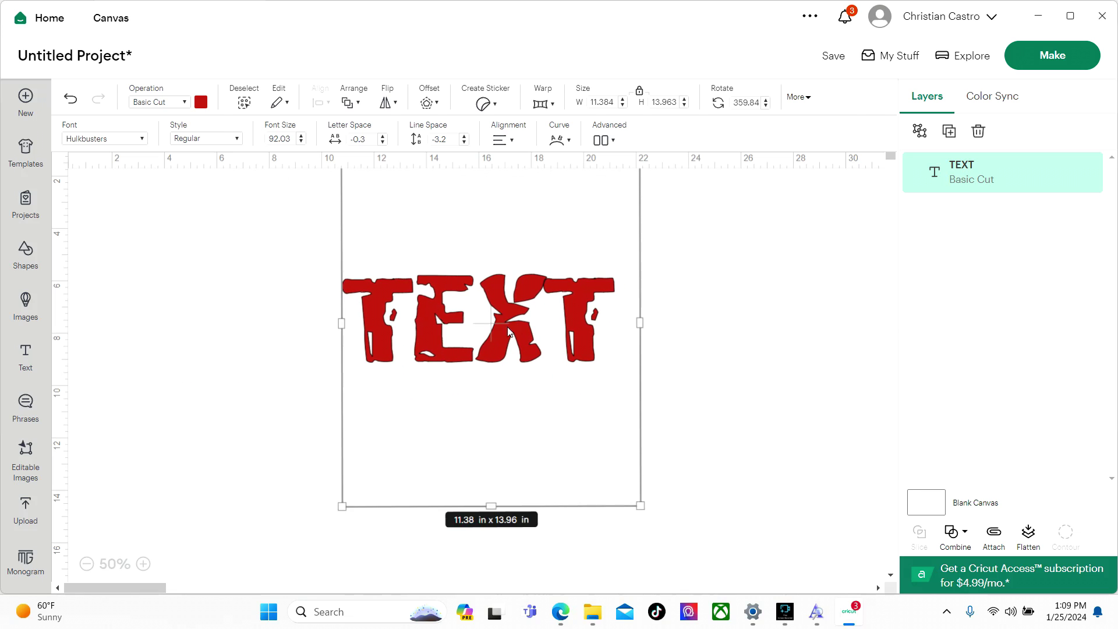
# Step: Ungroup the TEXT object into separate letters and select the letters one by one
pyautogui.click(796, 311)
pyautogui.click(559, 313)
pyautogui.click(609, 141)
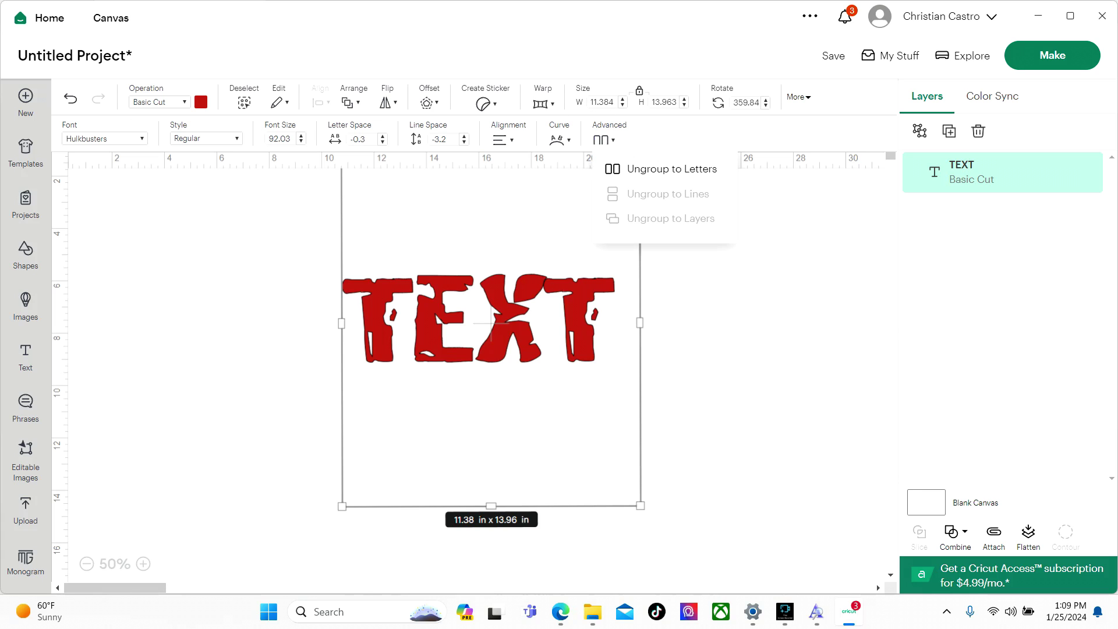
pyautogui.click(670, 168)
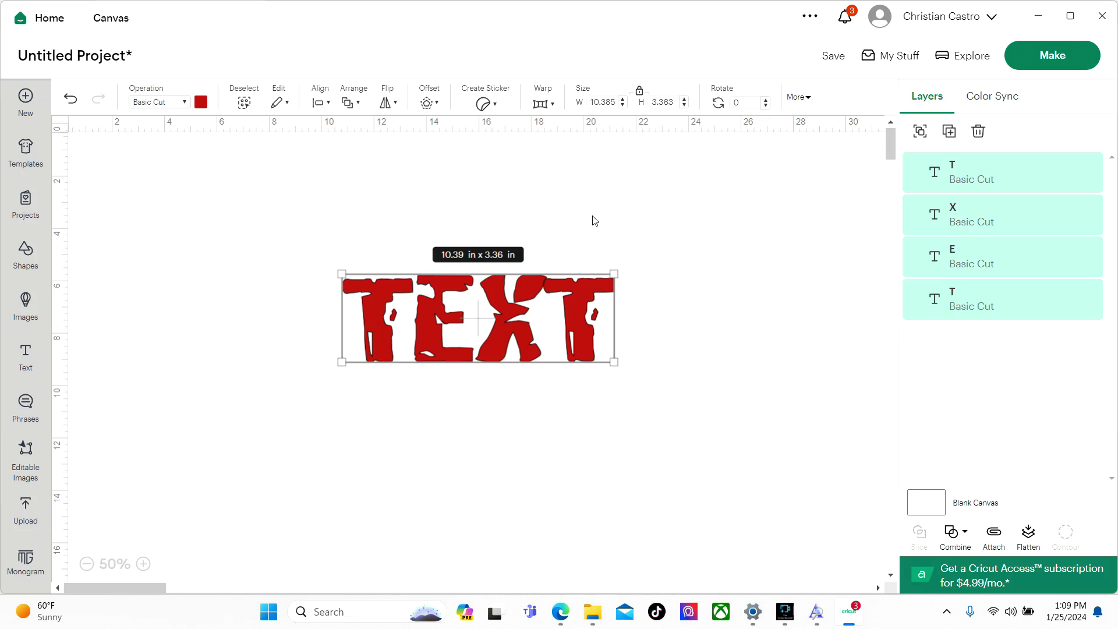
pyautogui.click(555, 244)
pyautogui.click(574, 309)
pyautogui.click(506, 317)
pyautogui.click(443, 317)
pyautogui.click(361, 307)
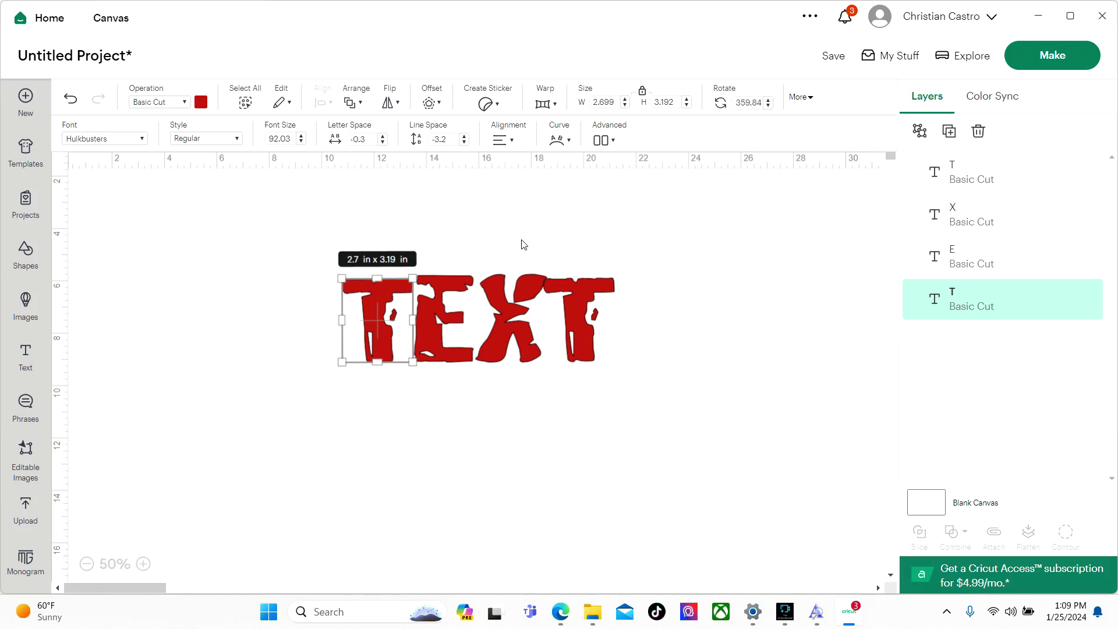
# Step: Enlarge the first T and the E, and shrink the X
pyautogui.moveTo(344, 277); pyautogui.dragTo(297, 227)
pyautogui.moveTo(343, 313); pyautogui.dragTo(363, 314)
pyautogui.click(452, 289)
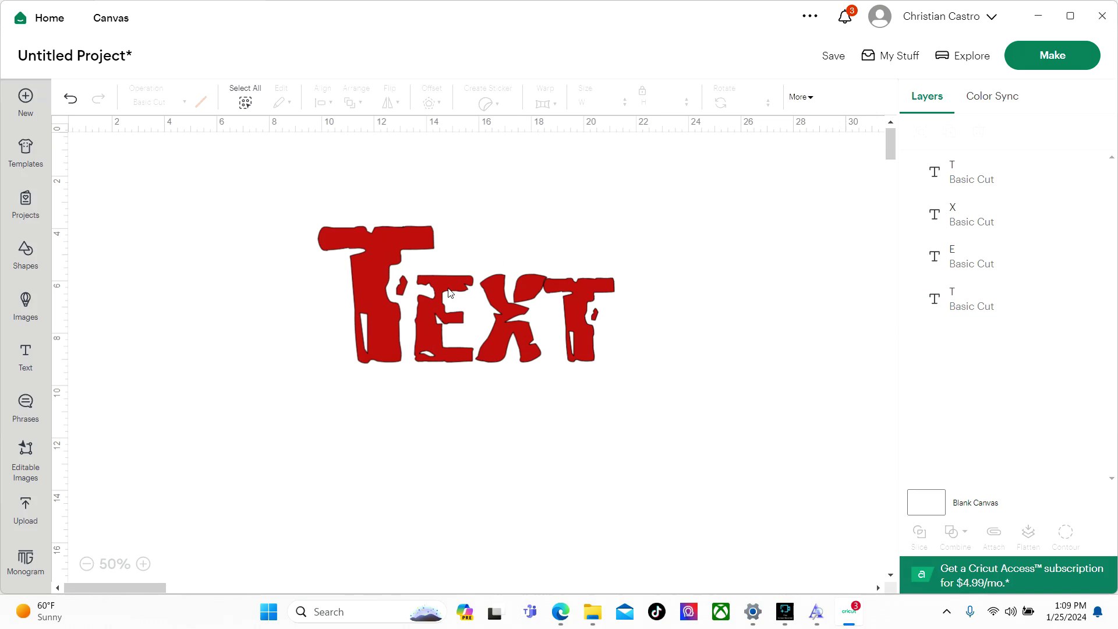
pyautogui.click(450, 303)
pyautogui.moveTo(472, 275); pyautogui.dragTo(439, 291)
pyautogui.click(525, 294)
pyautogui.moveTo(546, 274); pyautogui.dragTo(514, 296)
# Step: Move the last T next to the X and enlarge it slightly
pyautogui.click(515, 320)
pyautogui.moveTo(578, 310); pyautogui.dragTo(544, 277)
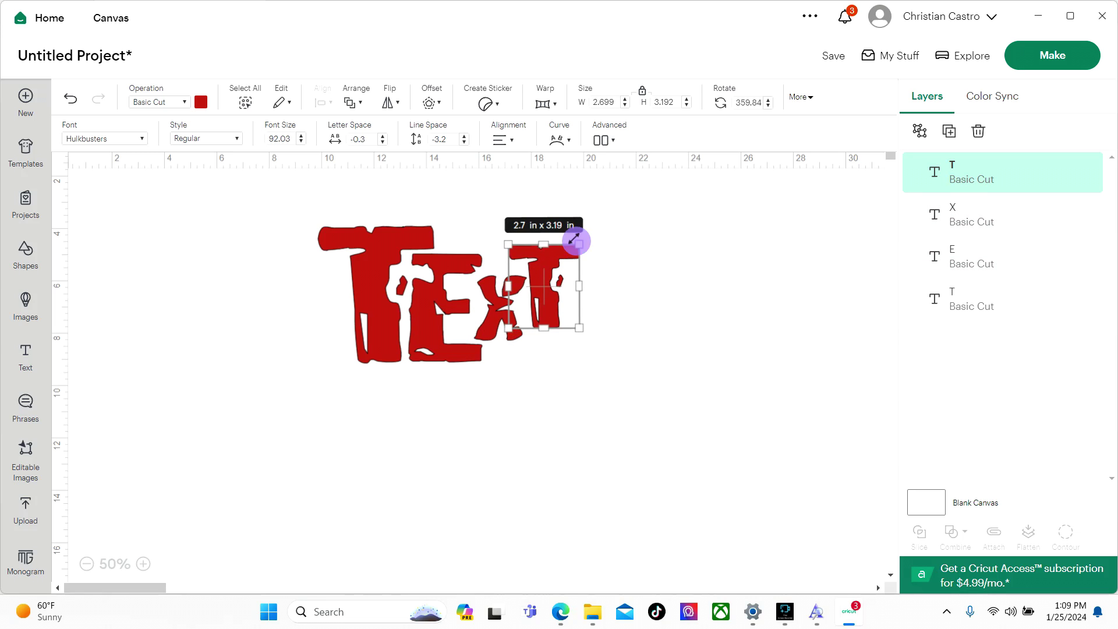
pyautogui.moveTo(578, 244); pyautogui.dragTo(593, 224)
pyautogui.moveTo(551, 328)
pyautogui.mouseDown()
pyautogui.moveTo(558, 354)
pyautogui.moveTo(566, 342)
pyautogui.moveTo(551, 329)
pyautogui.moveTo(562, 331)
pyautogui.mouseUp()
pyautogui.click(668, 336)
# Step: Weld all four letters into one shape and move it around the canvas as a single piece
pyautogui.moveTo(698, 435); pyautogui.dragTo(305, 195)
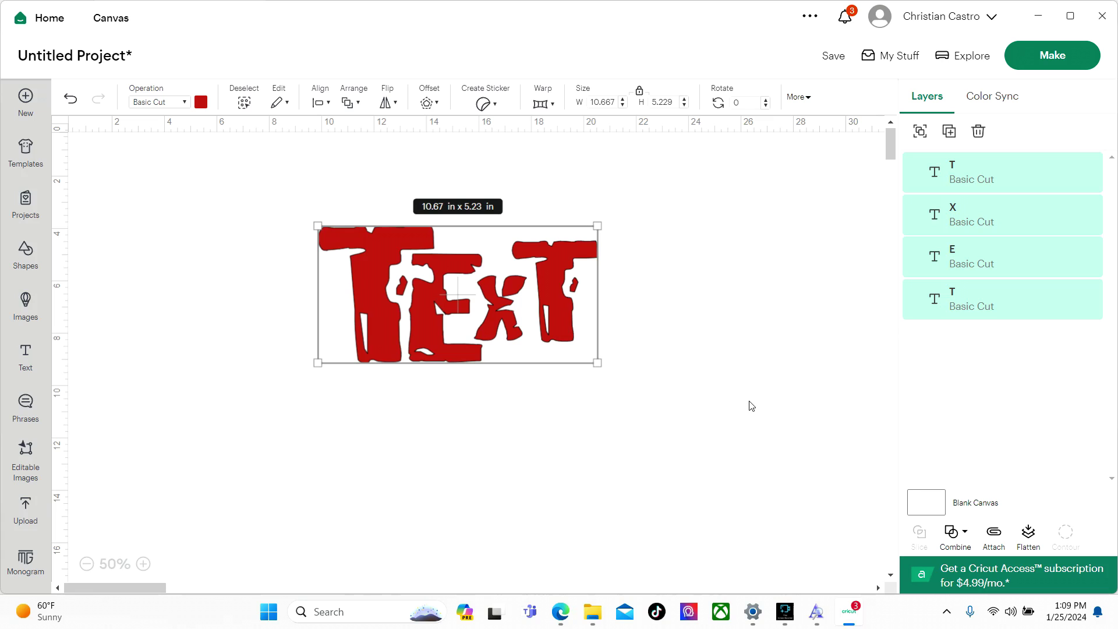
pyautogui.click(955, 532)
pyautogui.click(994, 379)
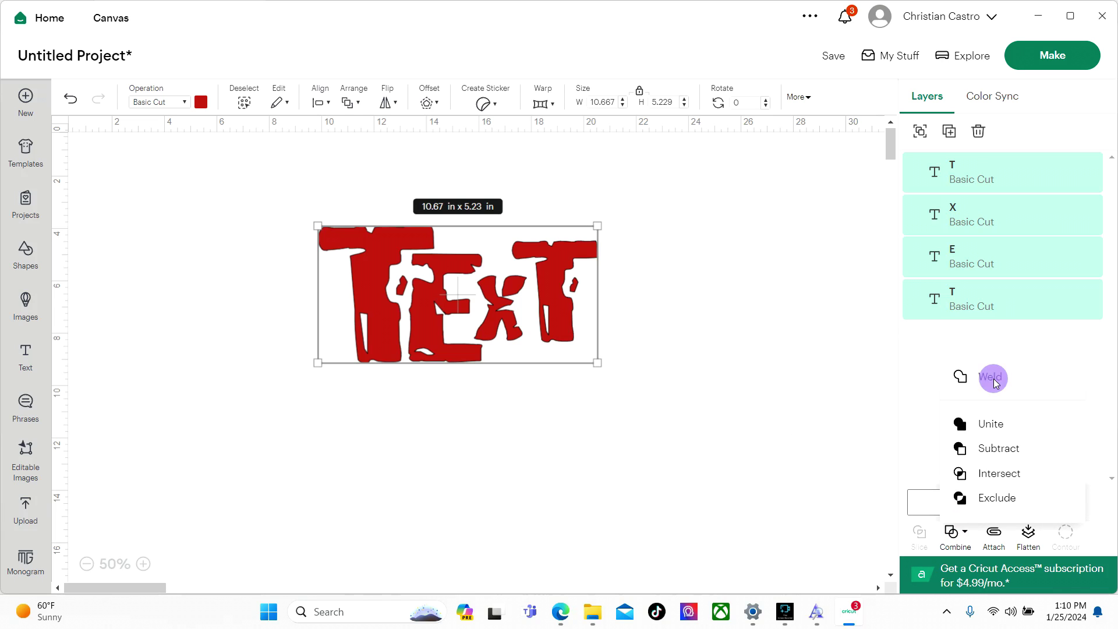
pyautogui.moveTo(385, 276); pyautogui.dragTo(406, 345)
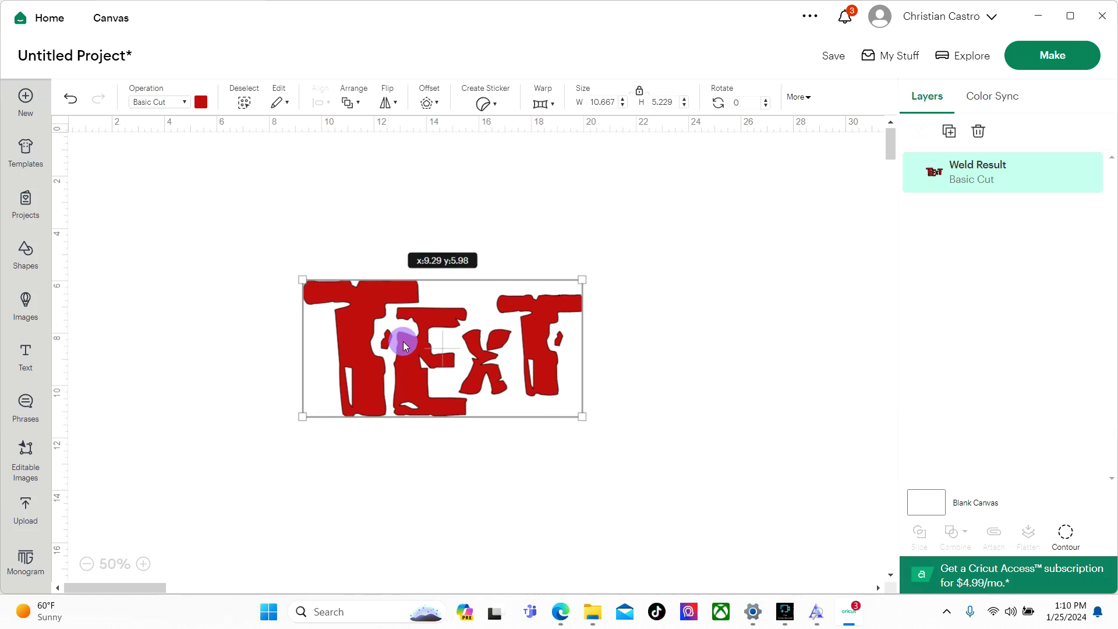
pyautogui.click(644, 237)
pyautogui.moveTo(319, 462); pyautogui.dragTo(364, 353)
pyautogui.moveTo(570, 347); pyautogui.dragTo(576, 303)
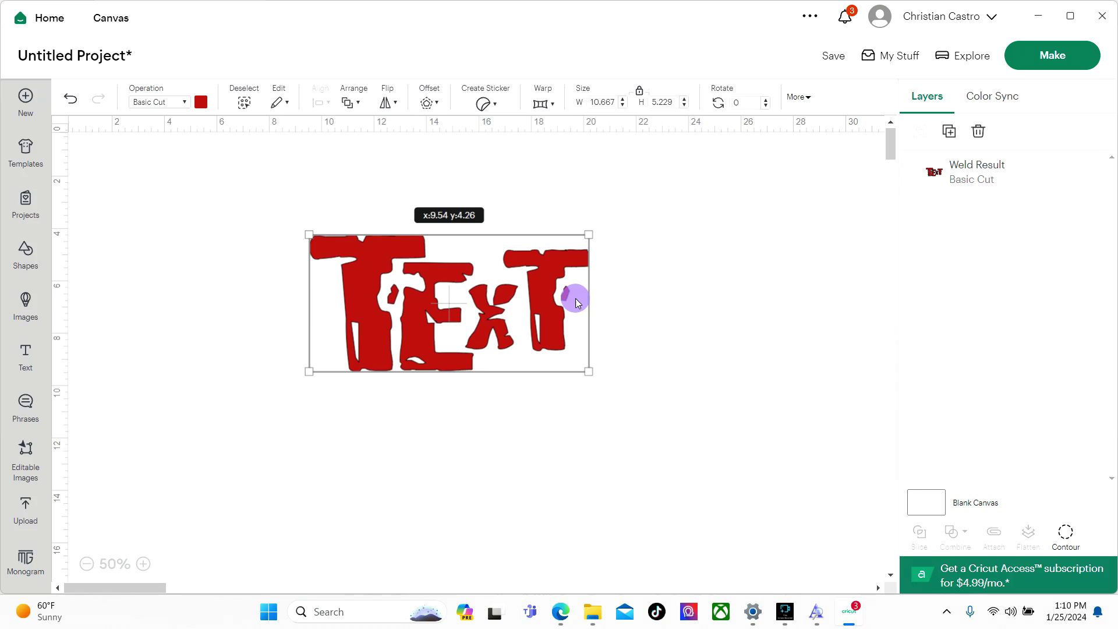
pyautogui.click(615, 304)
pyautogui.click(466, 295)
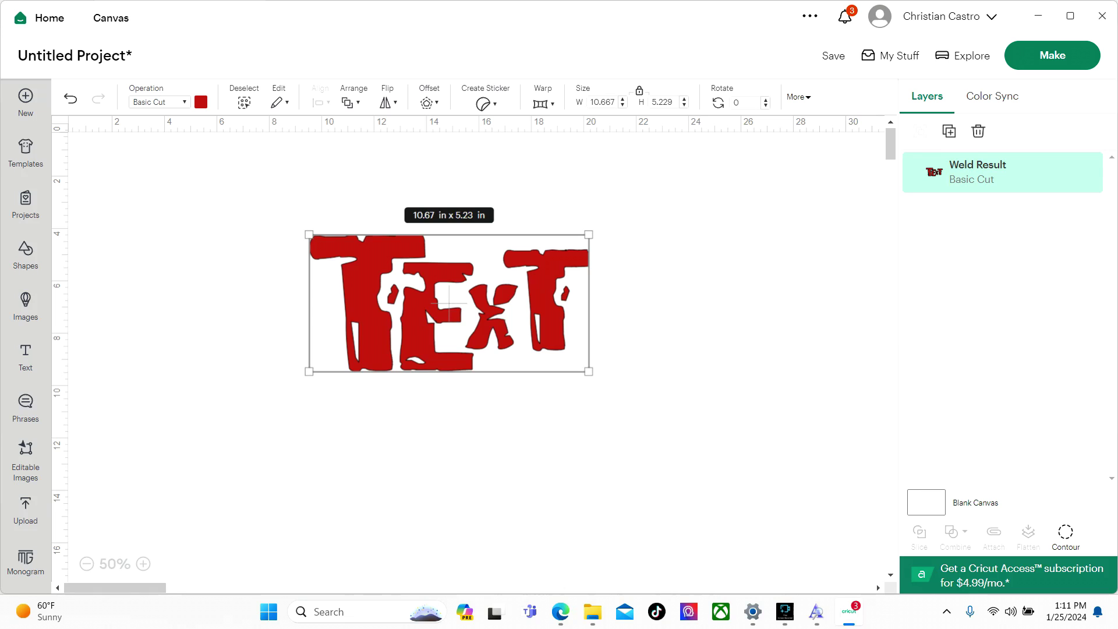
# Step: Replace the welded shape with a new text object reading TEXT, placed near the middle of the canvas
pyautogui.click(25, 351)
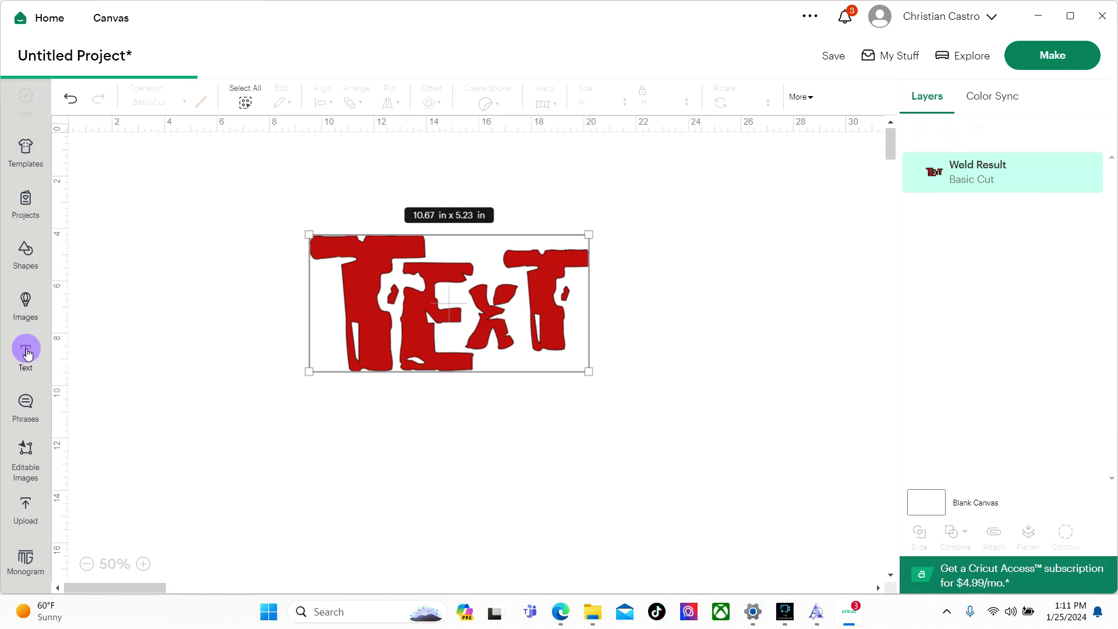
pyautogui.click(282, 412)
pyautogui.click(377, 352)
pyautogui.click(977, 134)
pyautogui.moveTo(262, 235); pyautogui.dragTo(575, 371)
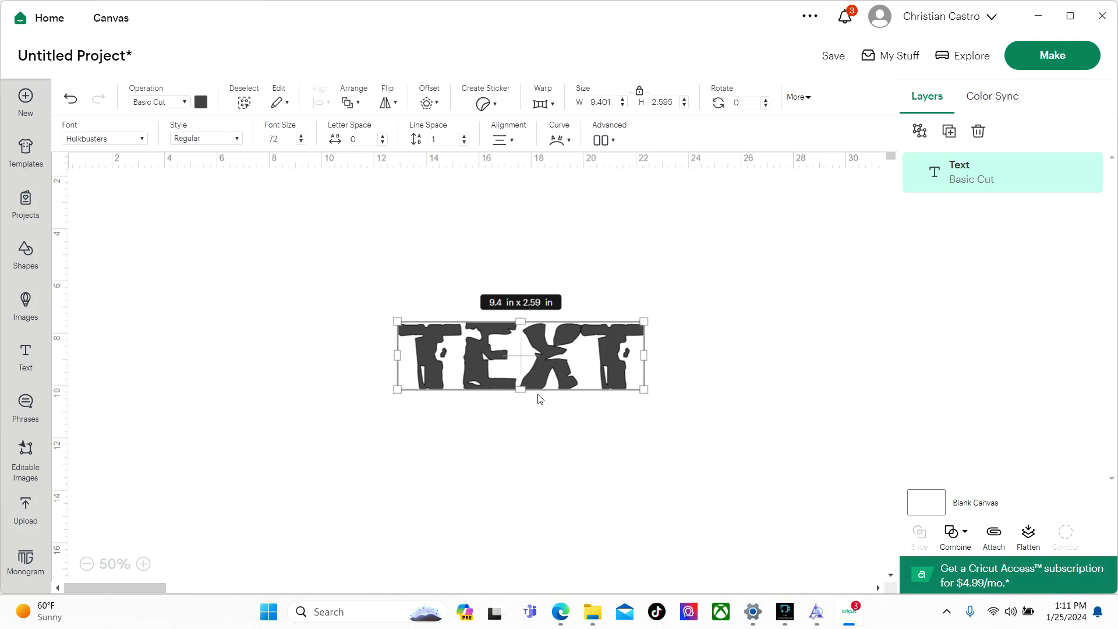
# Step: Enlarge the new TEXT object to about 22.27 by 6.15 in and center it on the canvas
pyautogui.moveTo(644, 389); pyautogui.dragTo(679, 481)
pyautogui.moveTo(635, 410); pyautogui.dragTo(430, 368)
pyautogui.click(513, 235)
pyautogui.click(652, 361)
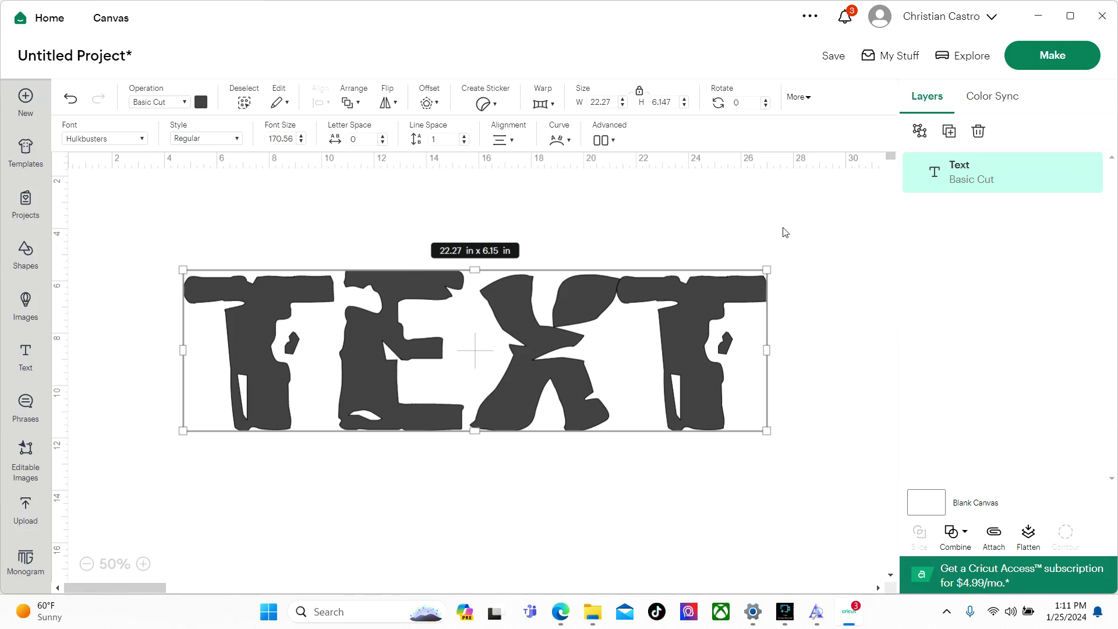
# Step: Duplicate the enlarged TEXT object, delete the copy, and reposition the remaining text
pyautogui.click(604, 139)
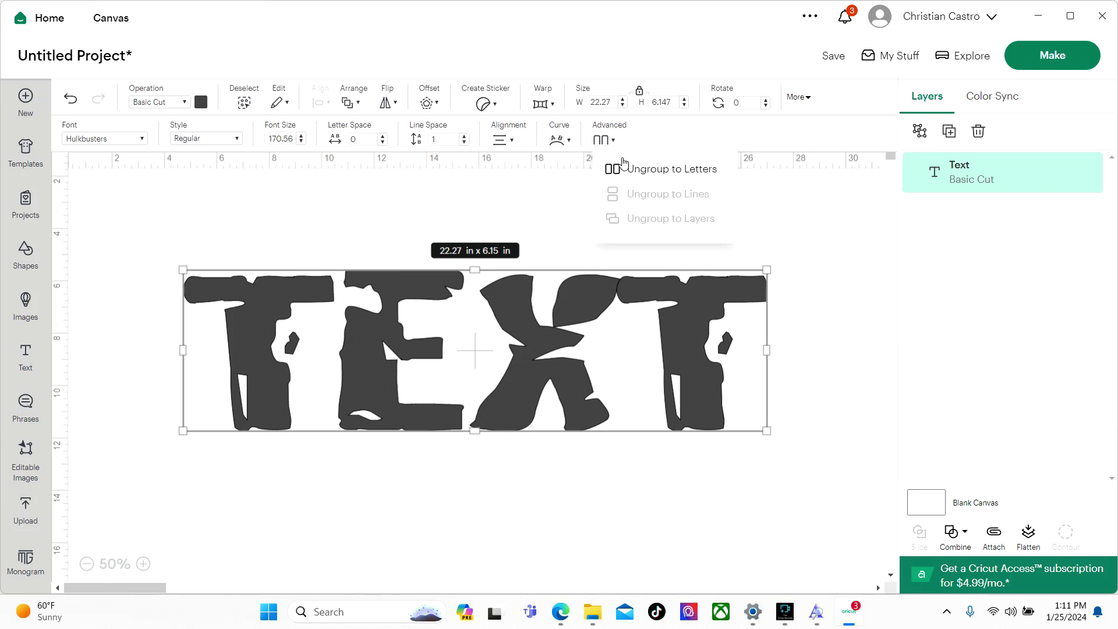
pyautogui.click(956, 136)
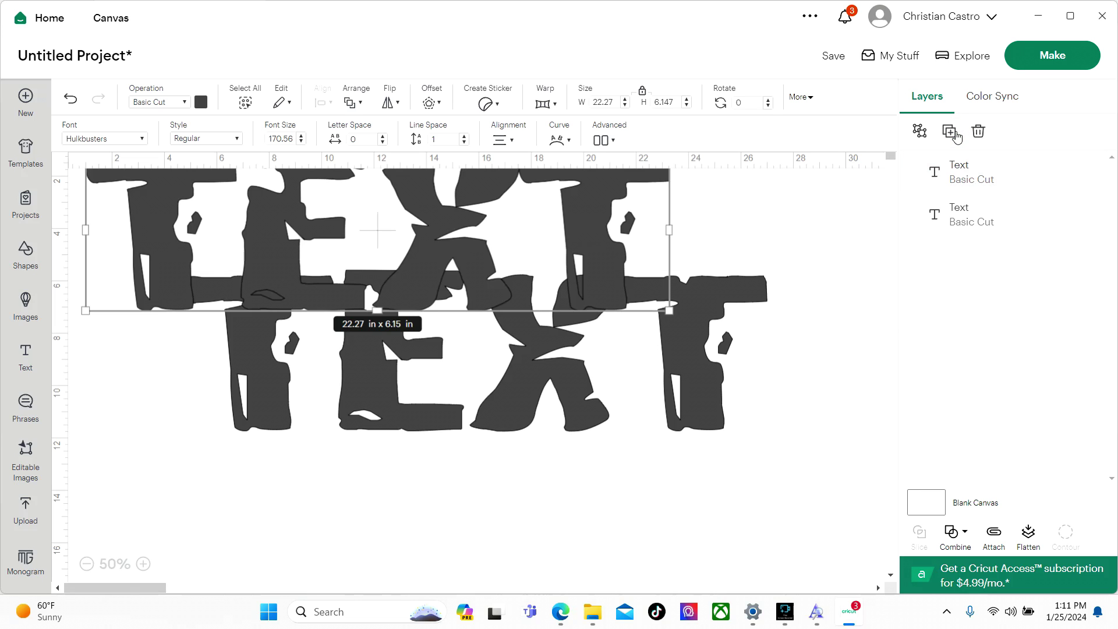
pyautogui.click(706, 365)
pyautogui.click(607, 243)
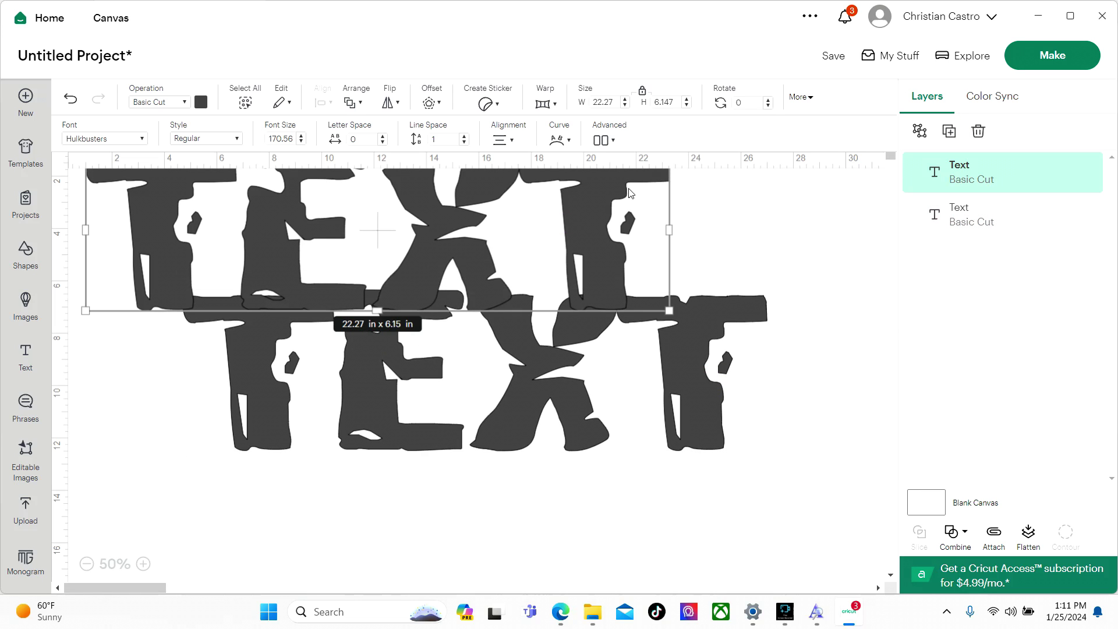
pyautogui.click(976, 133)
pyautogui.moveTo(543, 390); pyautogui.dragTo(548, 351)
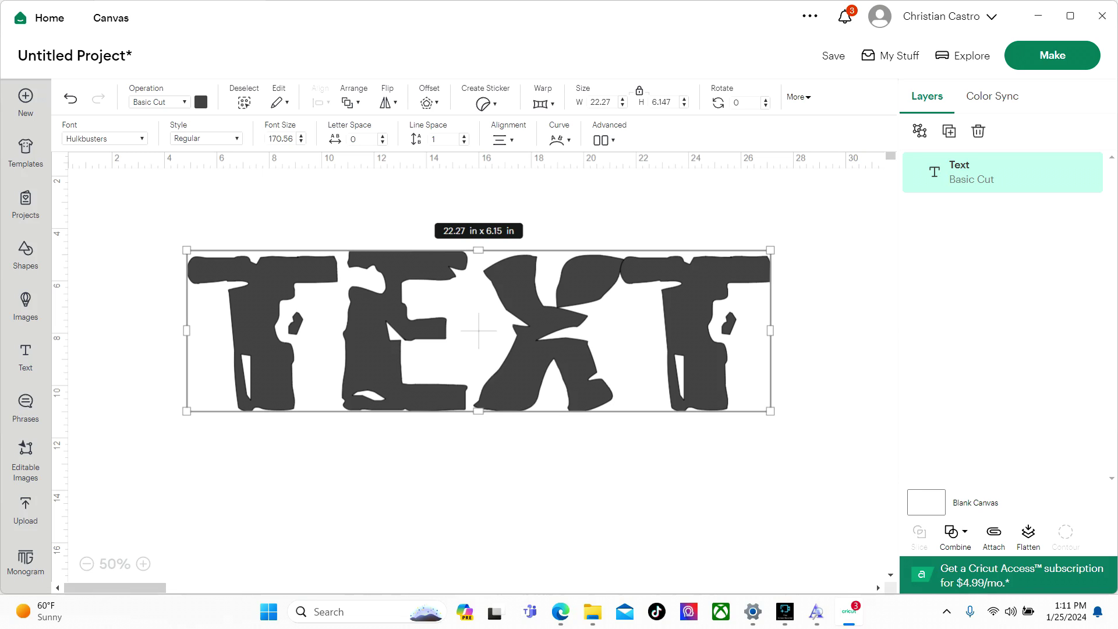
# Step: Delete the text and insert a circle about 6.16 in wide on the empty canvas
pyautogui.click(955, 532)
pyautogui.click(978, 131)
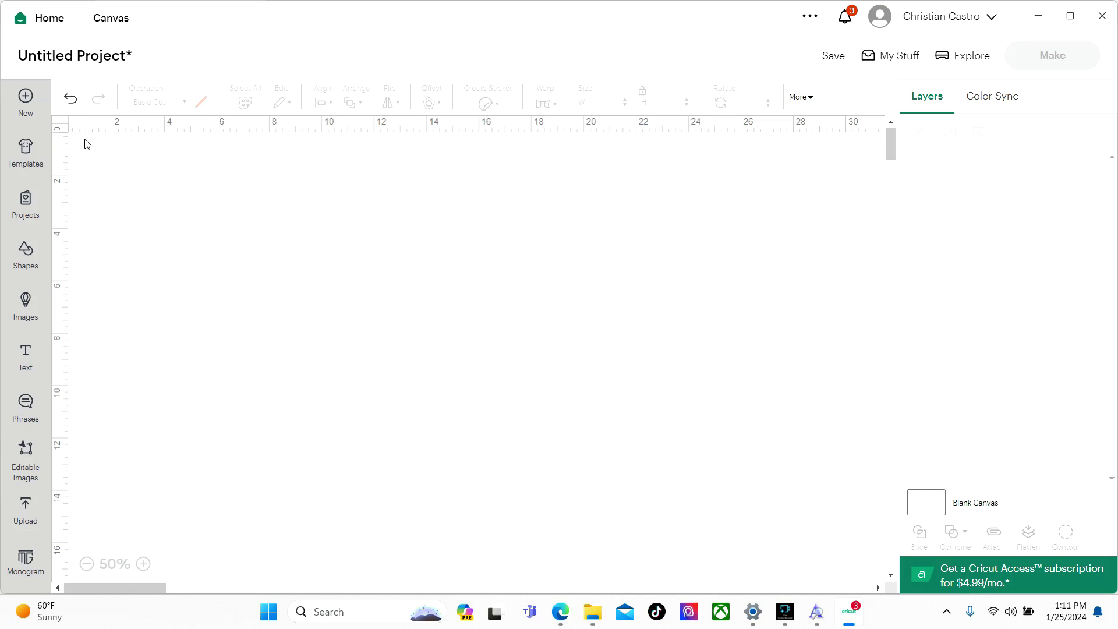
pyautogui.click(29, 242)
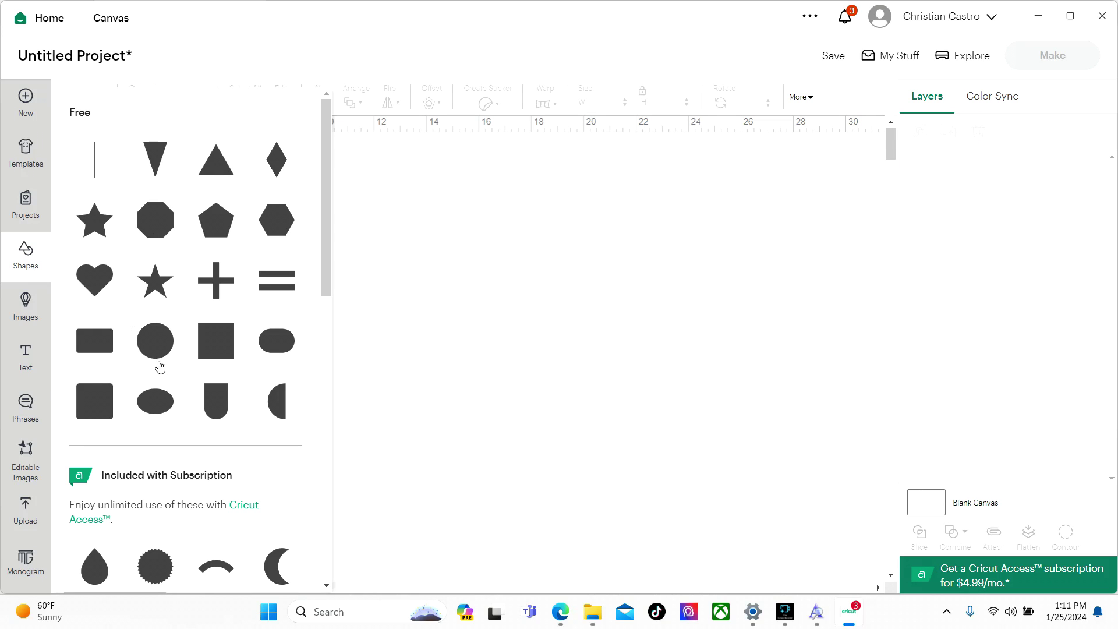
pyautogui.click(164, 331)
pyautogui.moveTo(138, 201); pyautogui.dragTo(250, 312)
pyautogui.moveTo(207, 247); pyautogui.dragTo(305, 312)
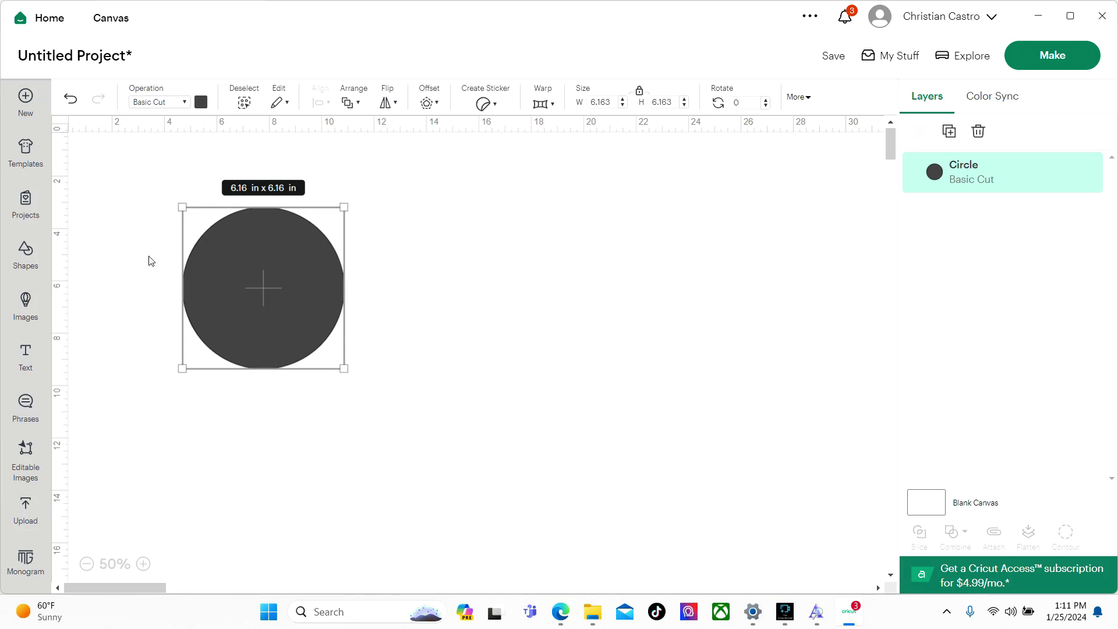
# Step: Duplicate the circle beside the original and recolor the copy light blue
pyautogui.click(949, 131)
pyautogui.moveTo(167, 282); pyautogui.dragTo(463, 299)
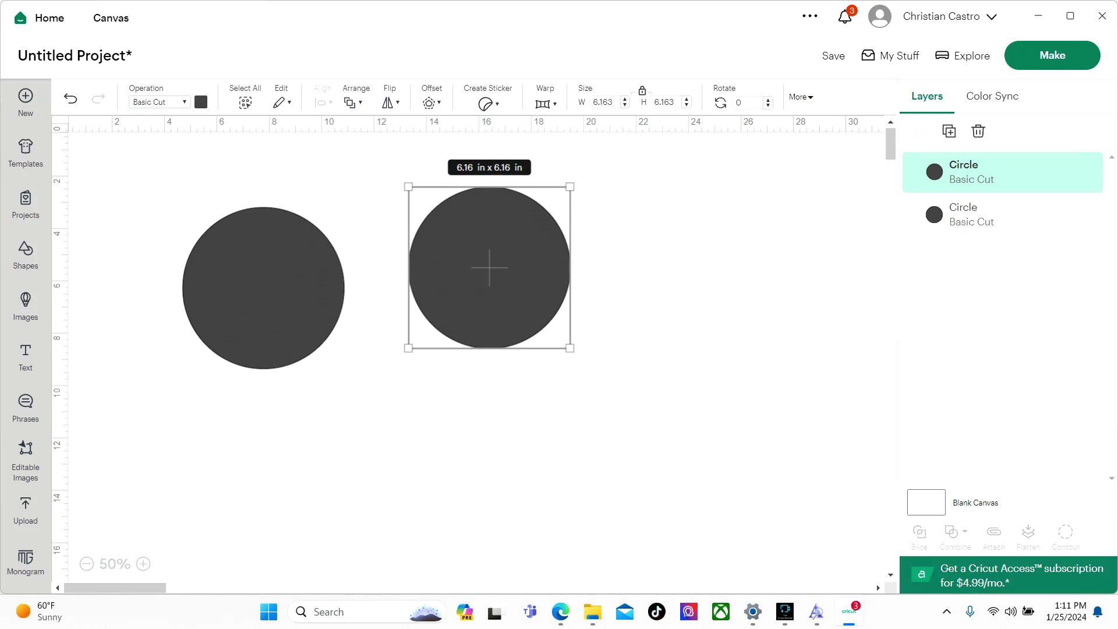
pyautogui.click(201, 102)
pyautogui.click(250, 188)
pyautogui.click(542, 389)
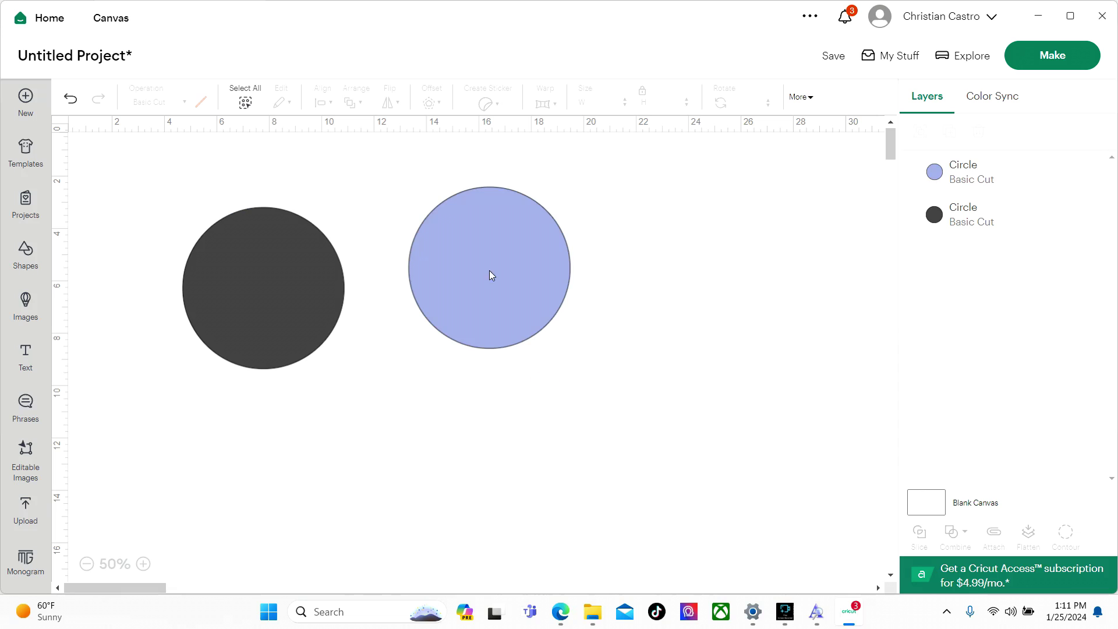
# Step: Move the blue circle closer to the black one and roughly level with it, leaving a small gap
pyautogui.moveTo(484, 259); pyautogui.dragTo(446, 292)
pyautogui.click(612, 301)
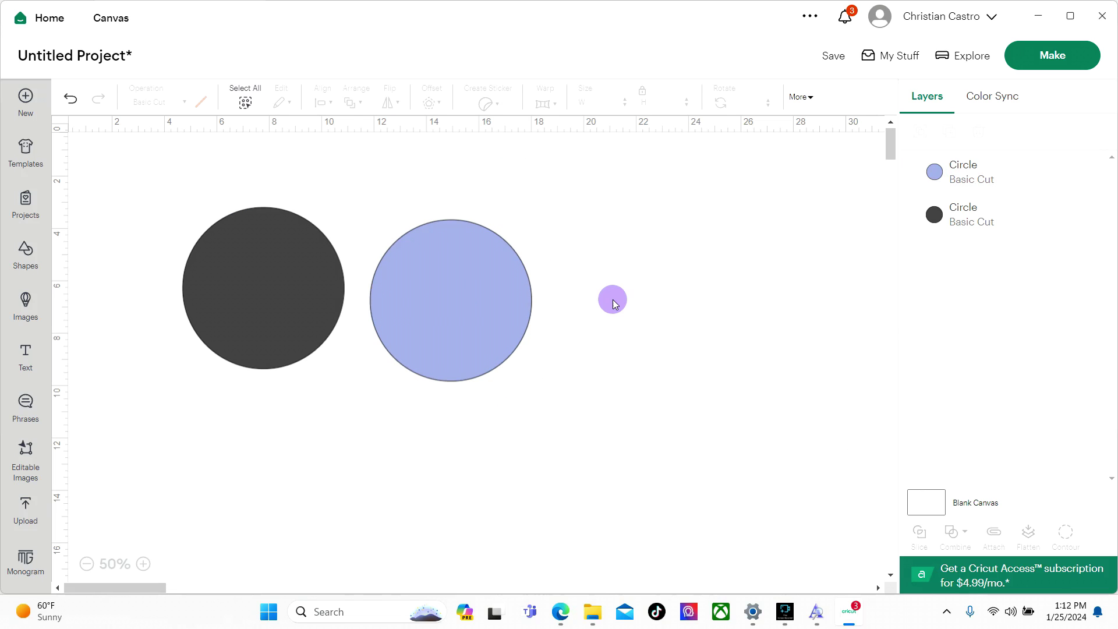
pyautogui.moveTo(461, 290); pyautogui.dragTo(459, 274)
pyautogui.click(666, 299)
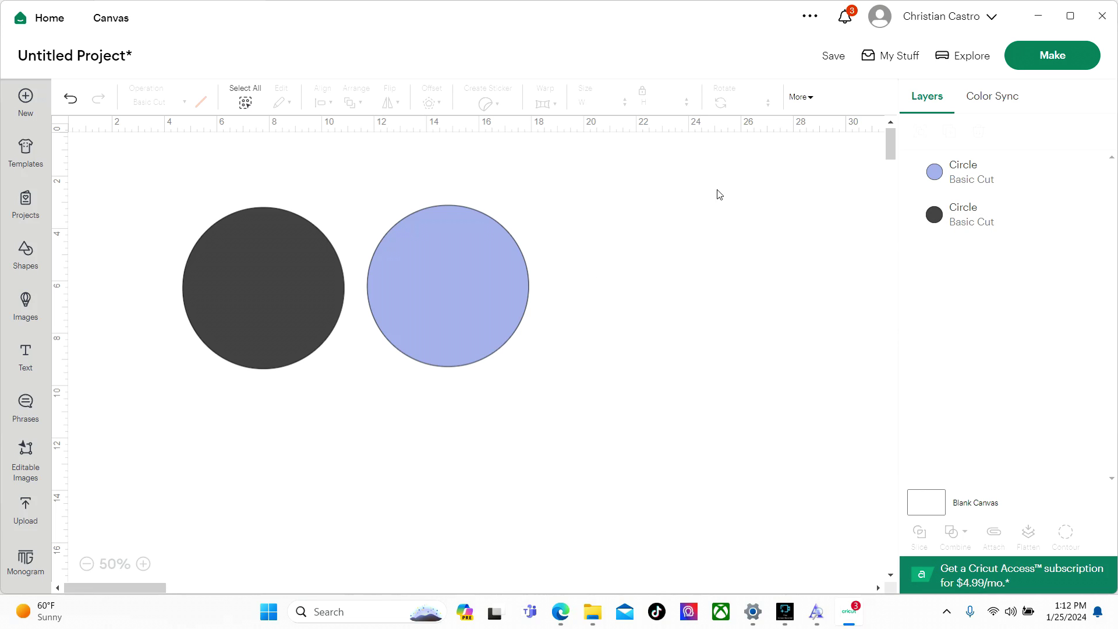
# Step: Weld the two separate circles and move the welded result slightly on the canvas
pyautogui.moveTo(658, 452); pyautogui.dragTo(117, 135)
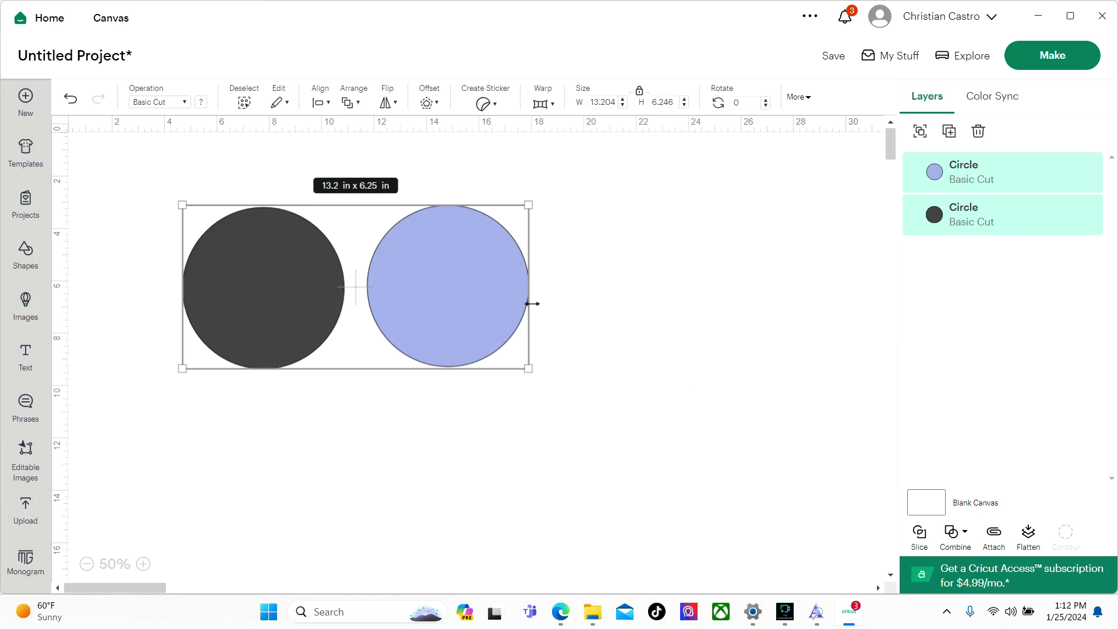
pyautogui.click(955, 532)
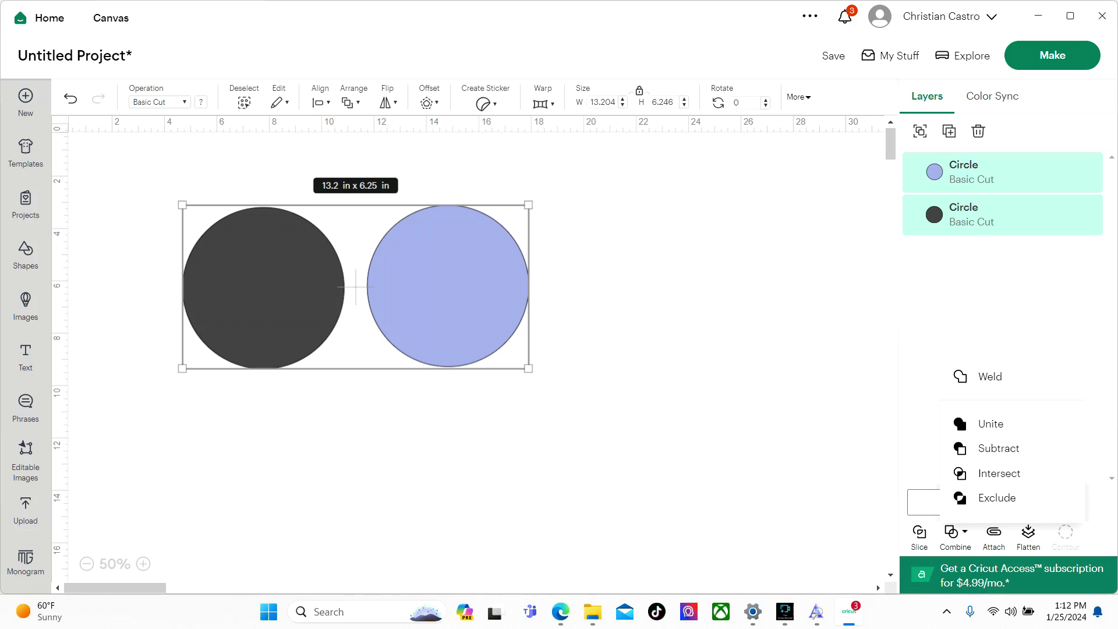
pyautogui.click(983, 378)
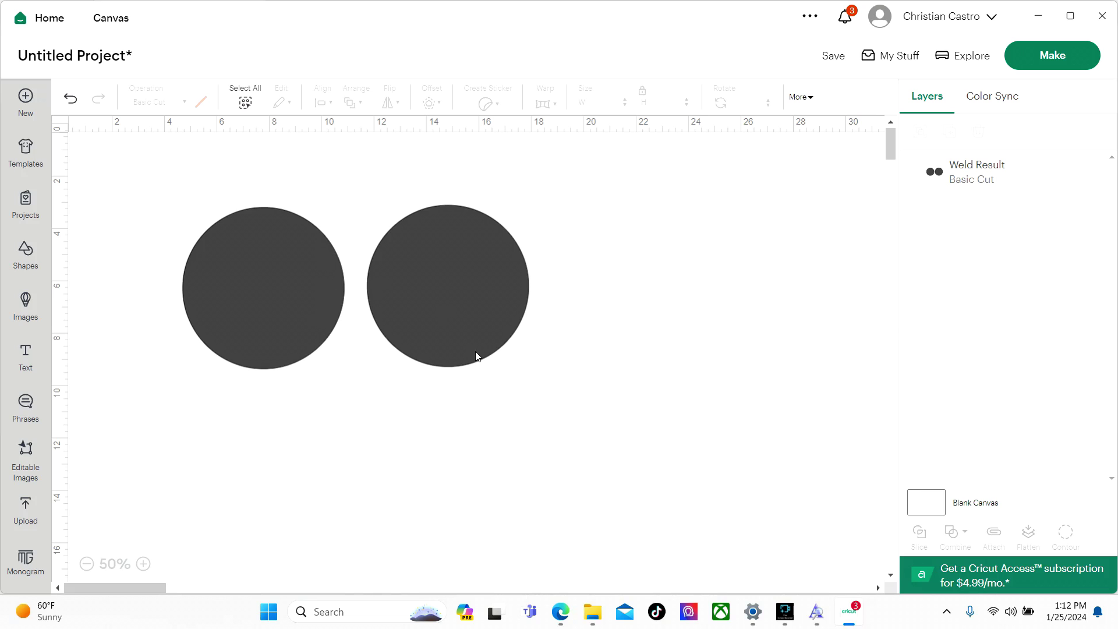
pyautogui.moveTo(284, 273); pyautogui.dragTo(314, 280)
pyautogui.click(602, 274)
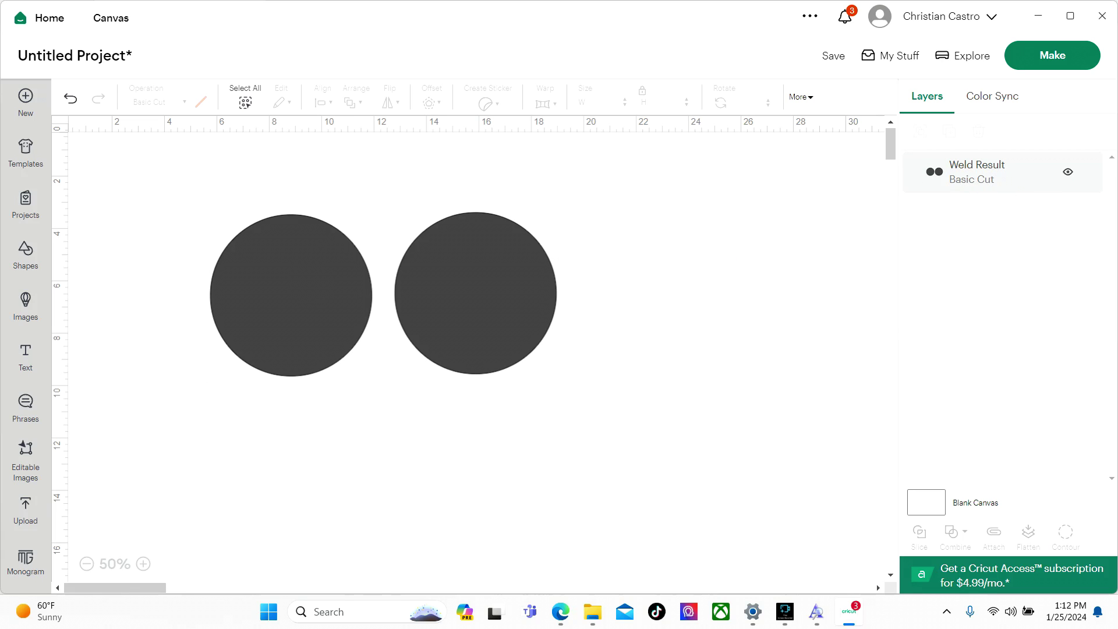
# Step: Undo the move and the weld, and overlap the blue circle onto the black one
pyautogui.click(67, 101)
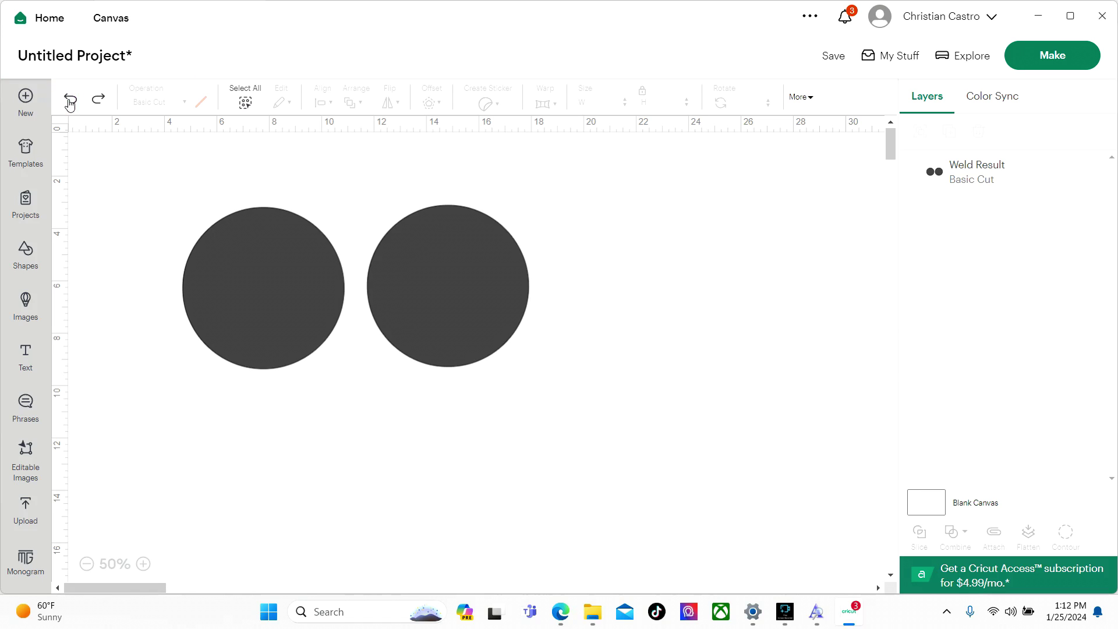
pyautogui.click(68, 100)
pyautogui.moveTo(487, 288); pyautogui.dragTo(410, 288)
# Step: Weld the two overlapping circles into one shape
pyautogui.moveTo(611, 258); pyautogui.dragTo(169, 274)
pyautogui.click(956, 532)
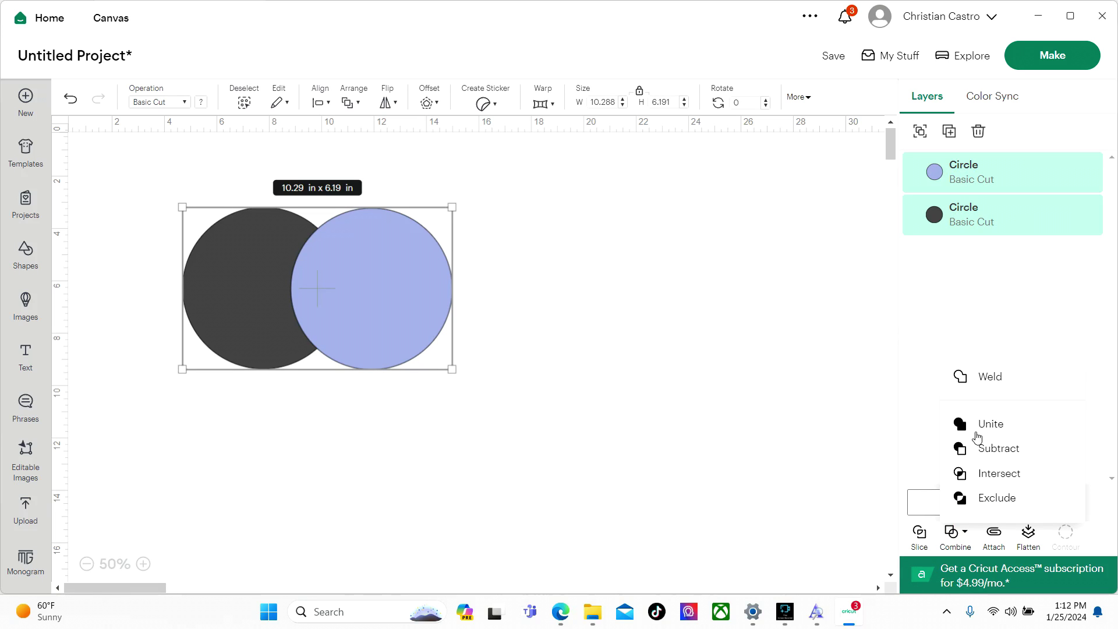
pyautogui.click(993, 379)
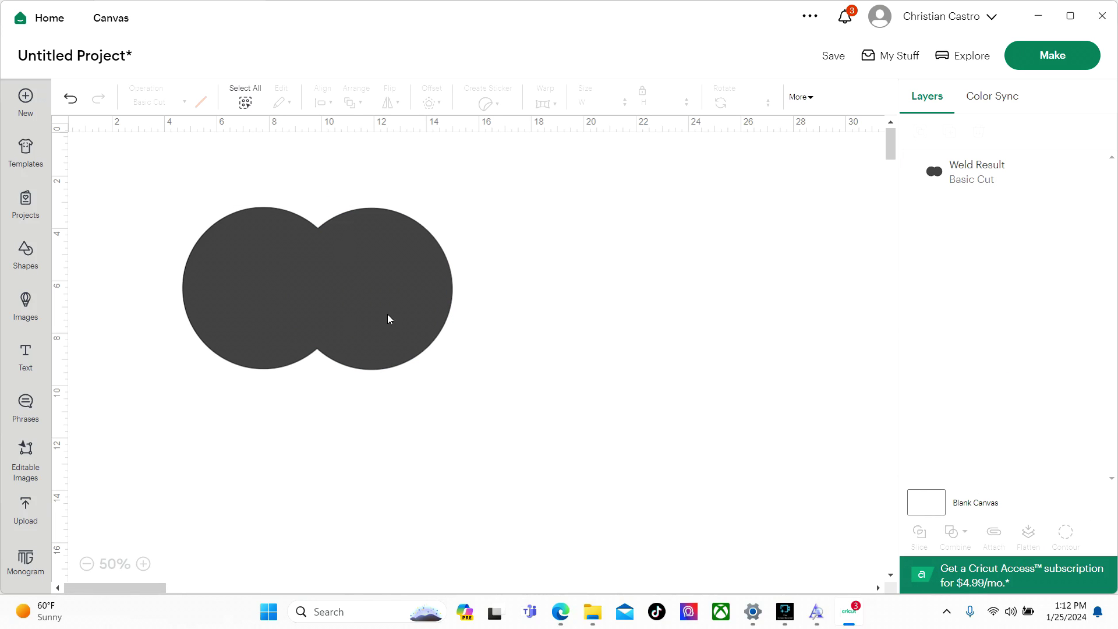
# Step: Undo the weld and move the blue circle away from the black one so they no longer overlap
pyautogui.click(70, 98)
pyautogui.moveTo(397, 296); pyautogui.dragTo(485, 290)
pyautogui.click(700, 289)
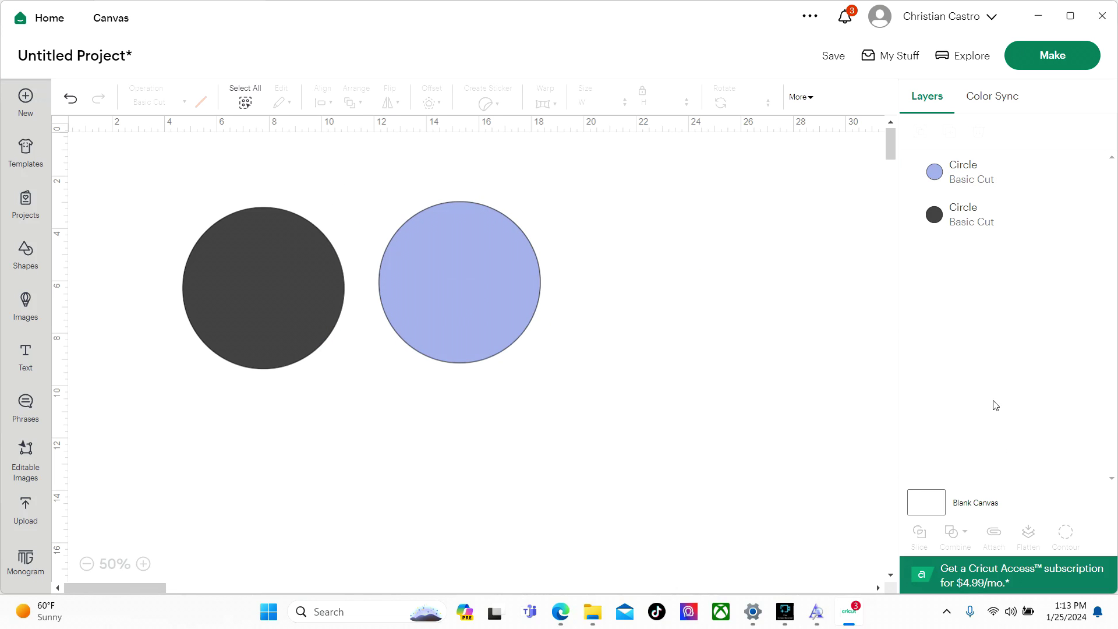
# Step: Move the blue circle slightly closer to the black one and combine both circles with Unite
pyautogui.moveTo(495, 303)
pyautogui.mouseDown()
pyautogui.moveTo(447, 305)
pyautogui.moveTo(478, 329)
pyautogui.moveTo(481, 320)
pyautogui.mouseUp()
pyautogui.moveTo(714, 457); pyautogui.dragTo(122, 164)
pyautogui.click(955, 533)
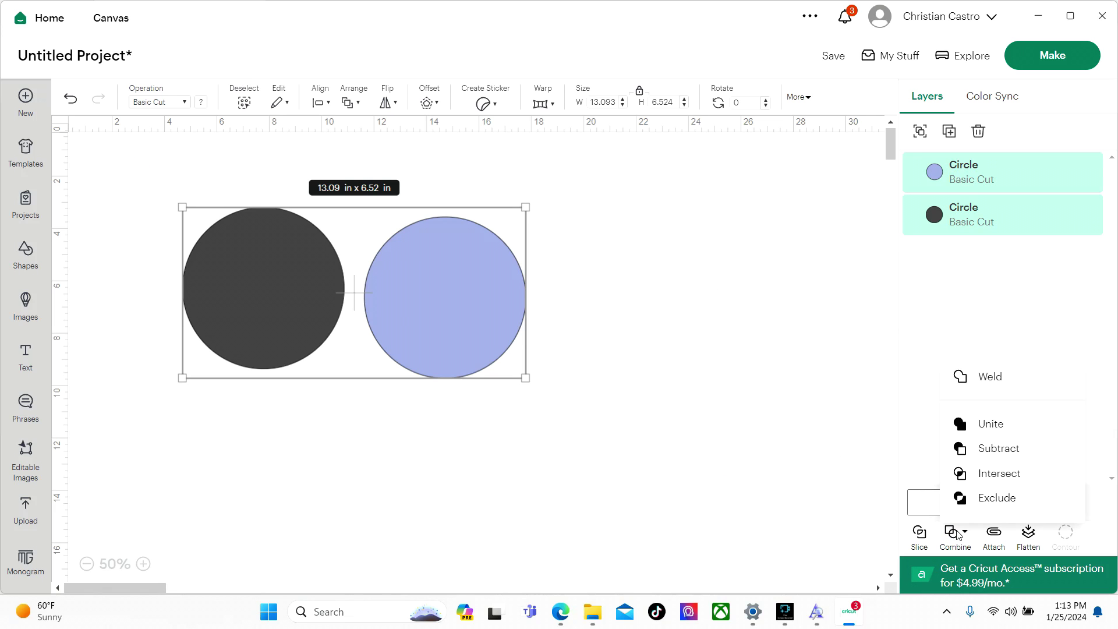
pyautogui.click(997, 425)
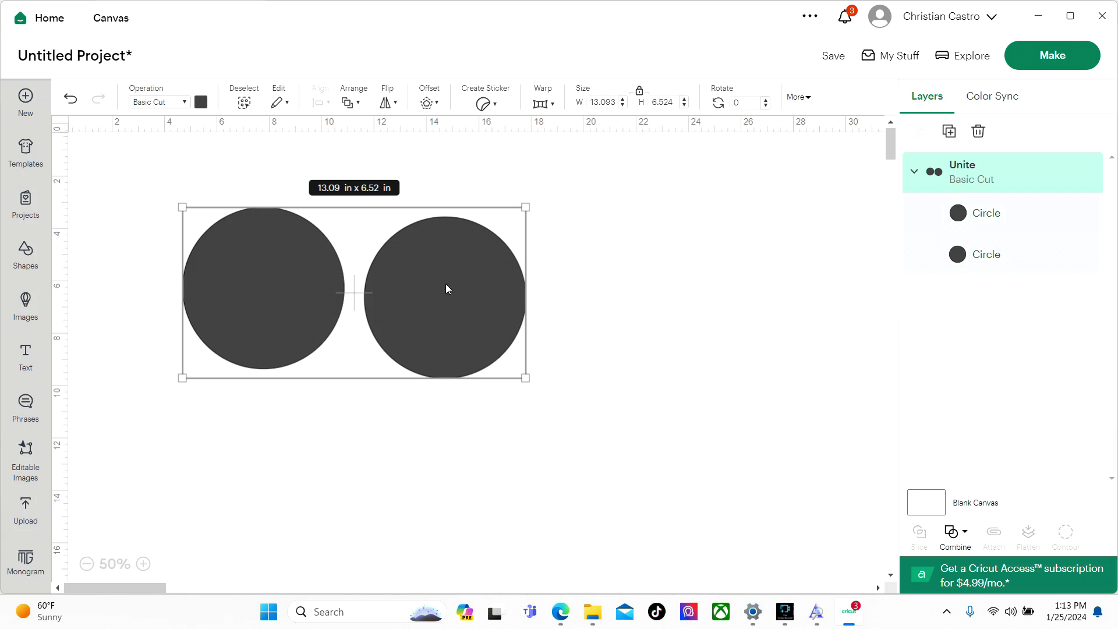
# Step: Move the united shape slightly and split it back into two separate circles with Undo Unite
pyautogui.moveTo(359, 291); pyautogui.dragTo(380, 300)
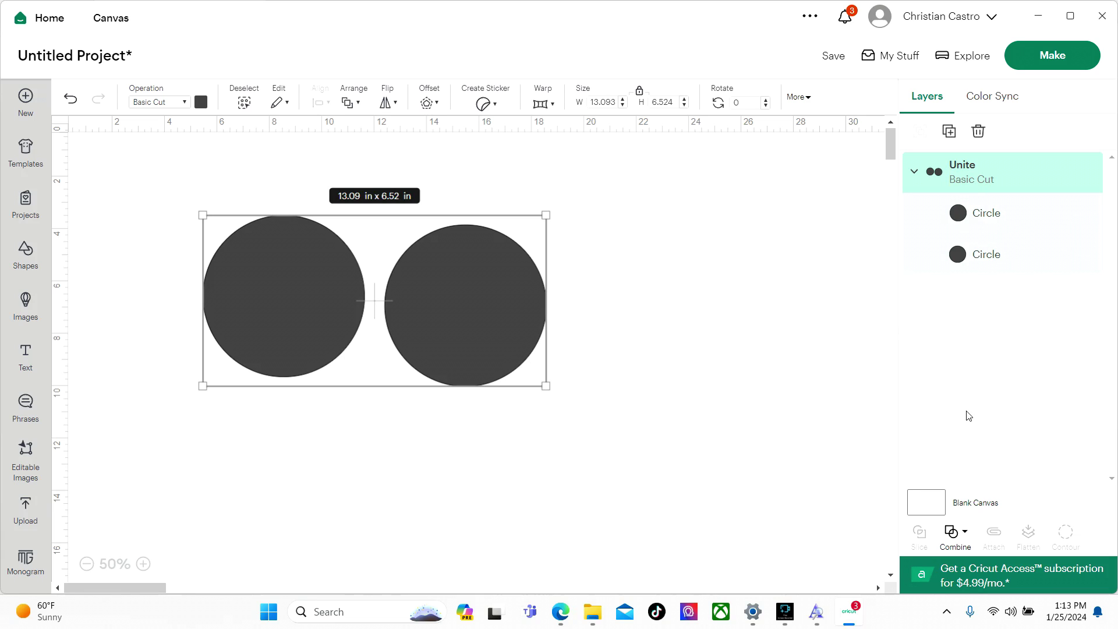
pyautogui.click(956, 532)
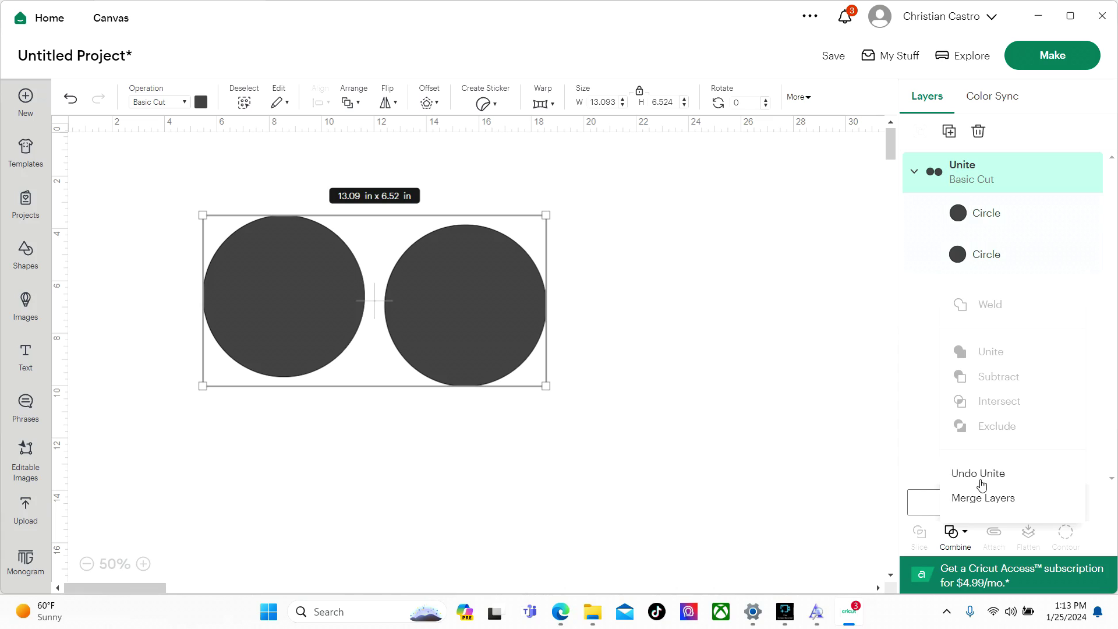
pyautogui.click(980, 474)
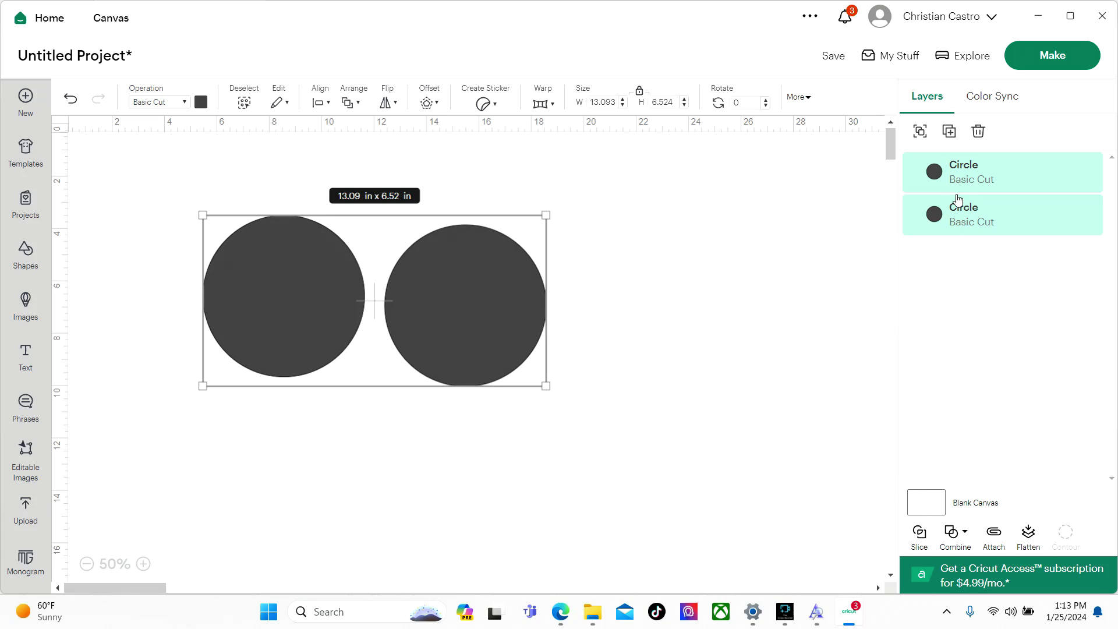
# Step: Weld the two separate black circles and undo the weld
pyautogui.click(956, 531)
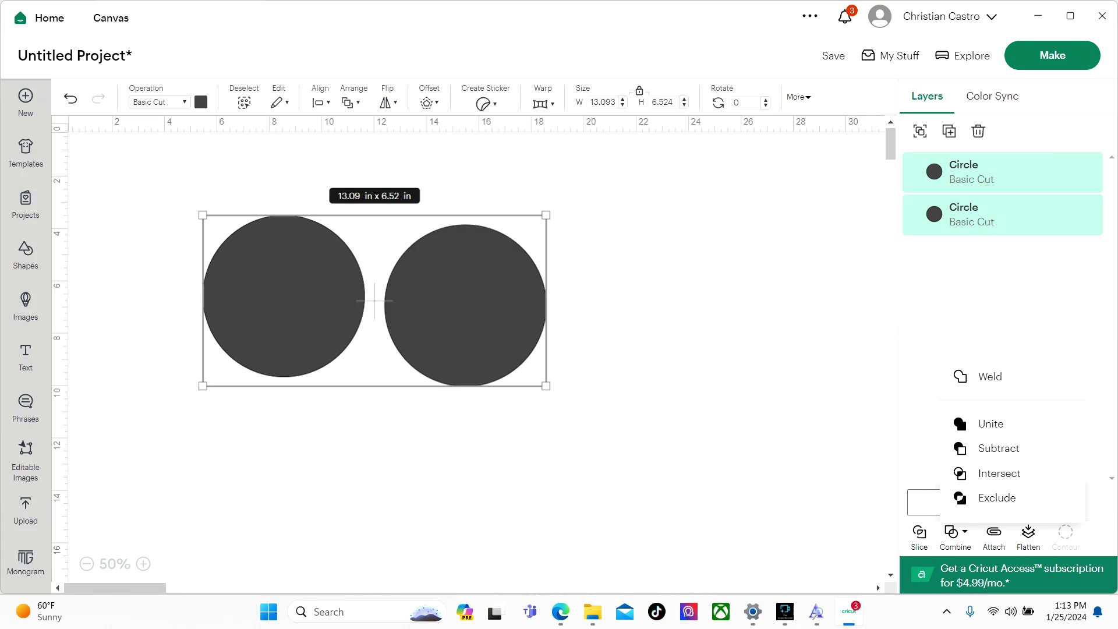
pyautogui.click(990, 383)
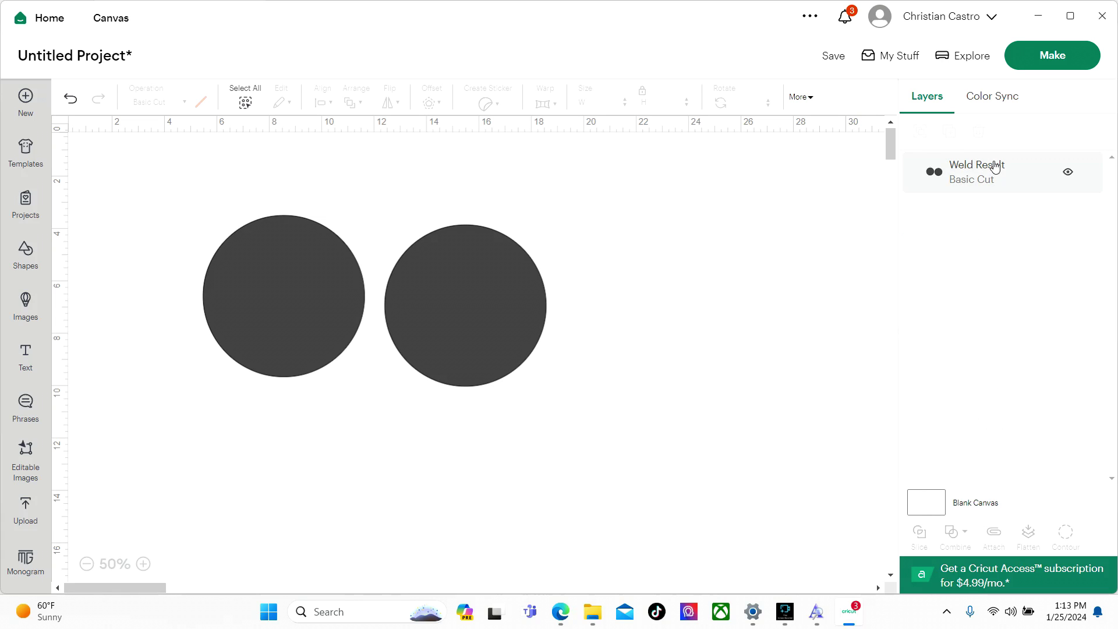
pyautogui.click(71, 97)
# Step: Unite the two black circles and move the united shape across the canvas
pyautogui.moveTo(499, 419); pyautogui.dragTo(198, 215)
pyautogui.click(954, 531)
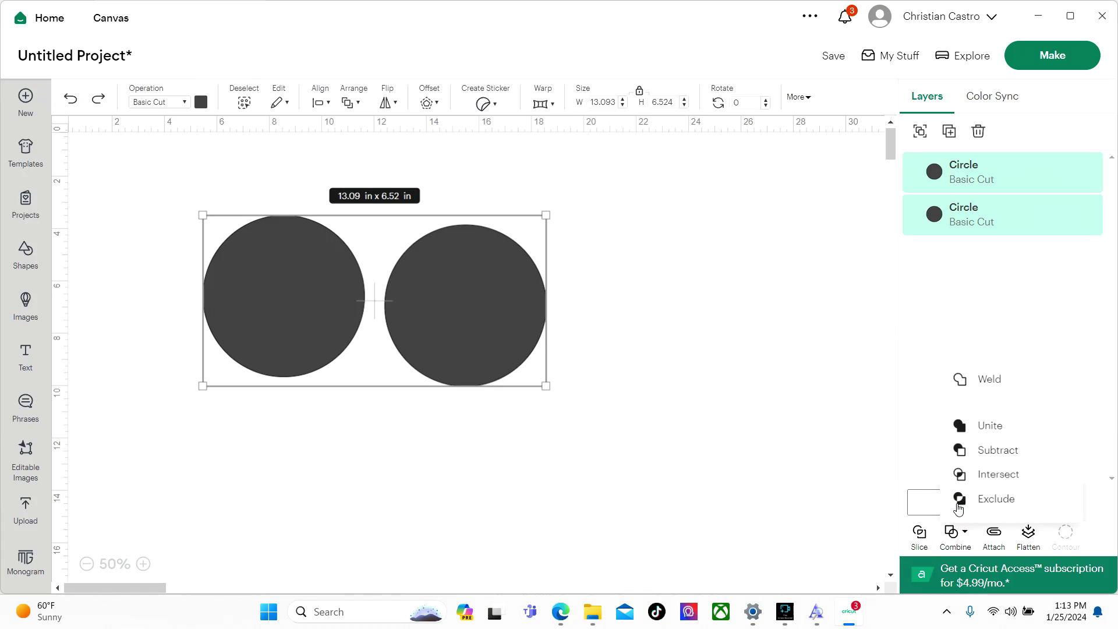
pyautogui.click(987, 426)
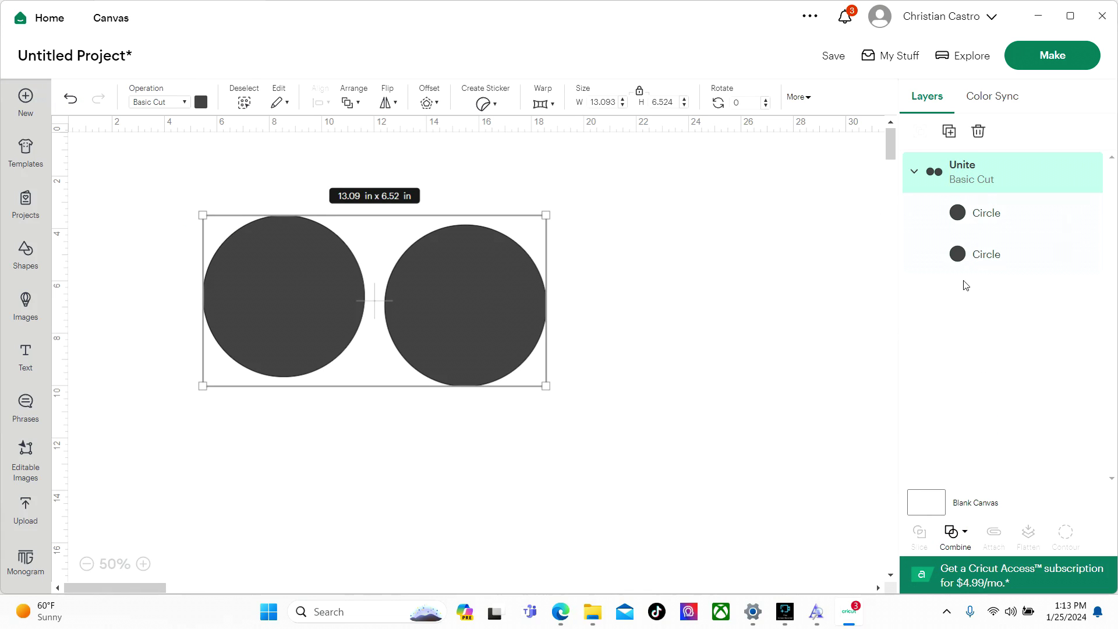
pyautogui.moveTo(354, 273); pyautogui.dragTo(413, 262)
# Step: Undo the move and the unite of the two black circles
pyautogui.click(71, 99)
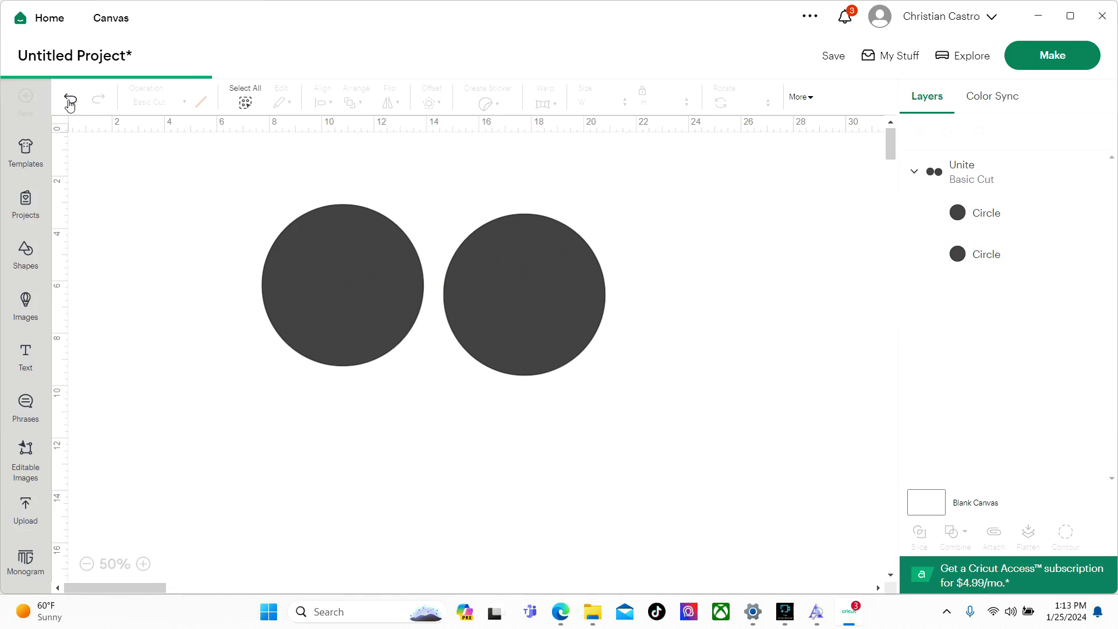
pyautogui.click(71, 99)
pyautogui.click(71, 99)
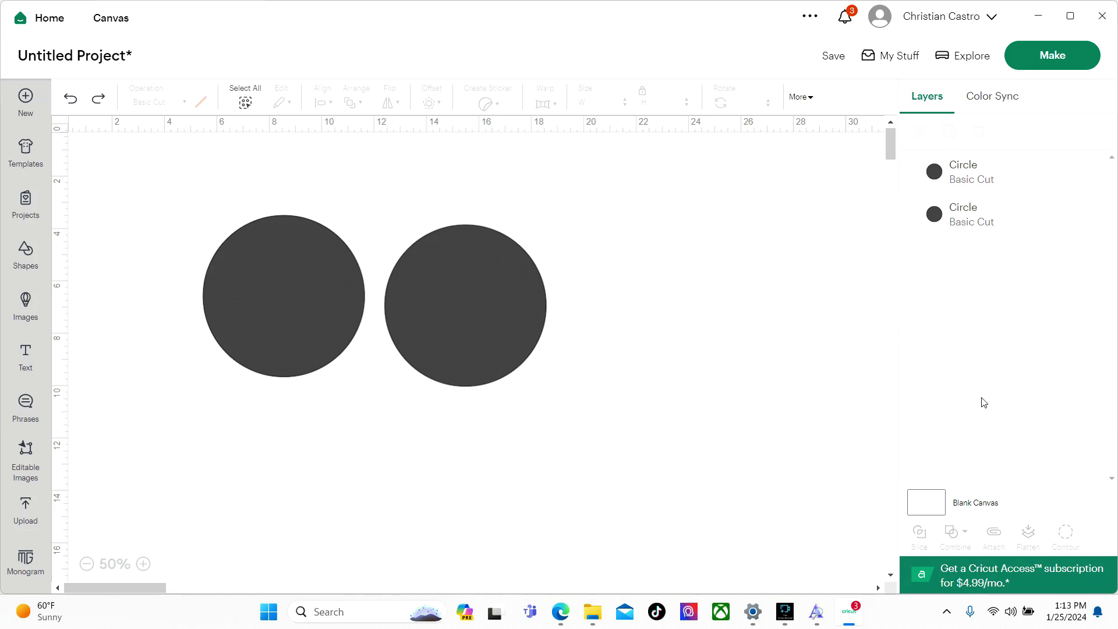
# Step: Deselect the pair of black circles and move each circle individually to a slightly lower position
pyautogui.moveTo(657, 442); pyautogui.dragTo(199, 187)
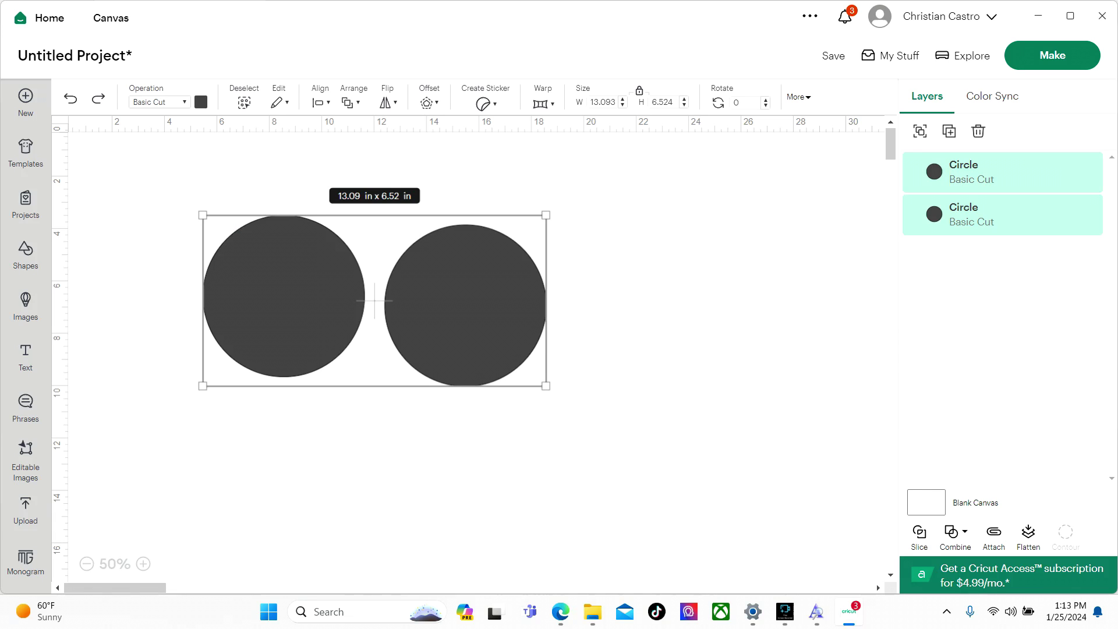
pyautogui.click(955, 531)
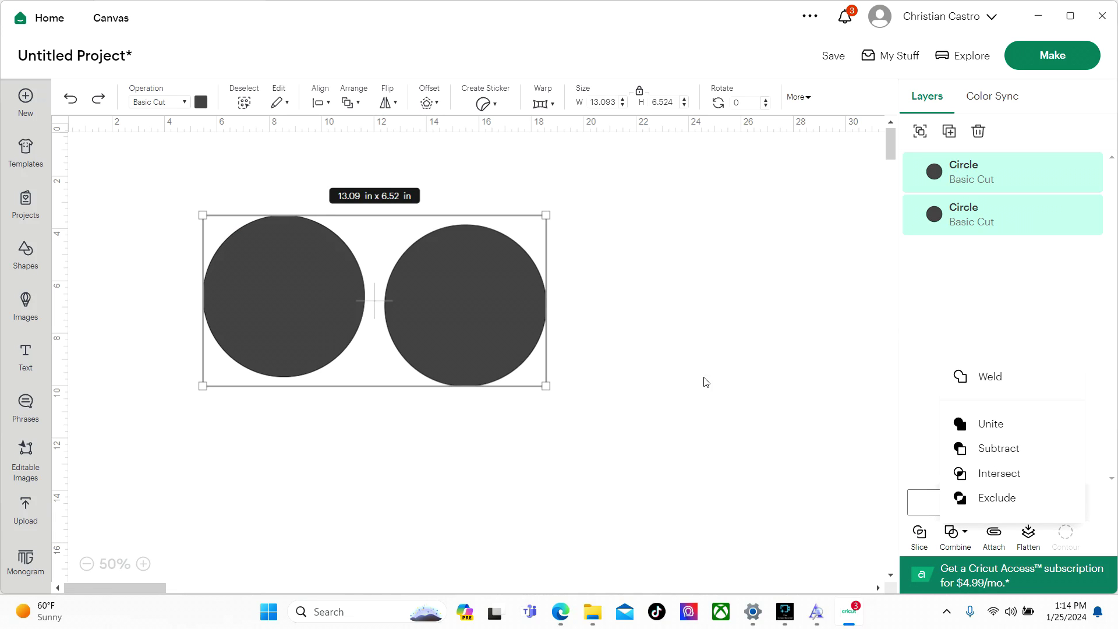
pyautogui.click(376, 318)
pyautogui.moveTo(470, 334); pyautogui.dragTo(500, 357)
pyautogui.moveTo(340, 304); pyautogui.dragTo(353, 322)
# Step: Recolor one circle light purple and overlap it onto the black circle
pyautogui.click(499, 338)
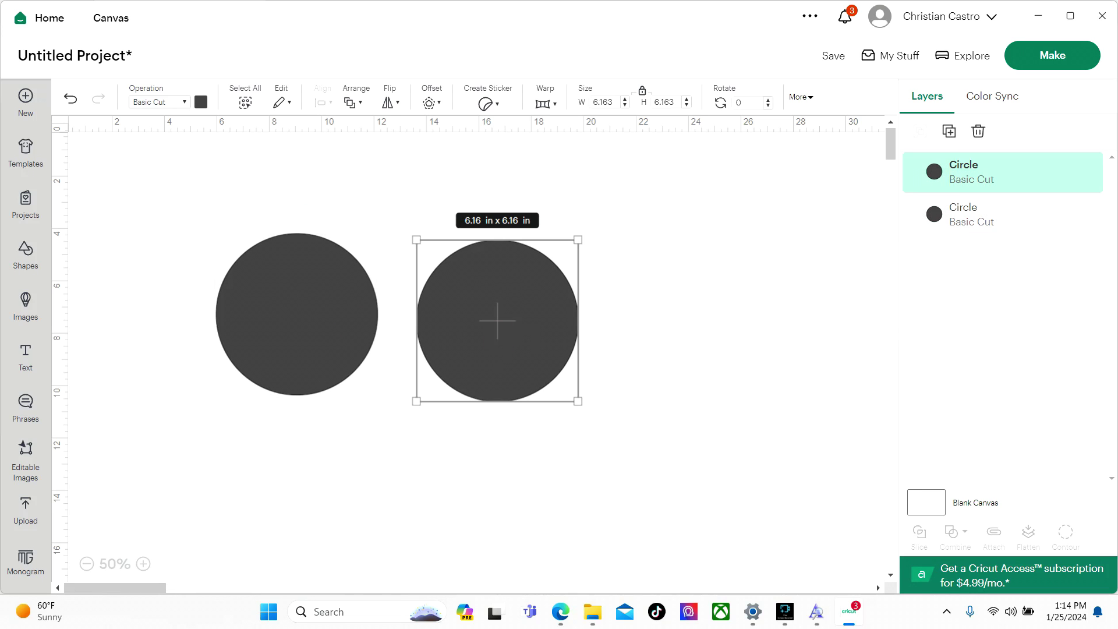
pyautogui.click(200, 102)
pyautogui.click(234, 188)
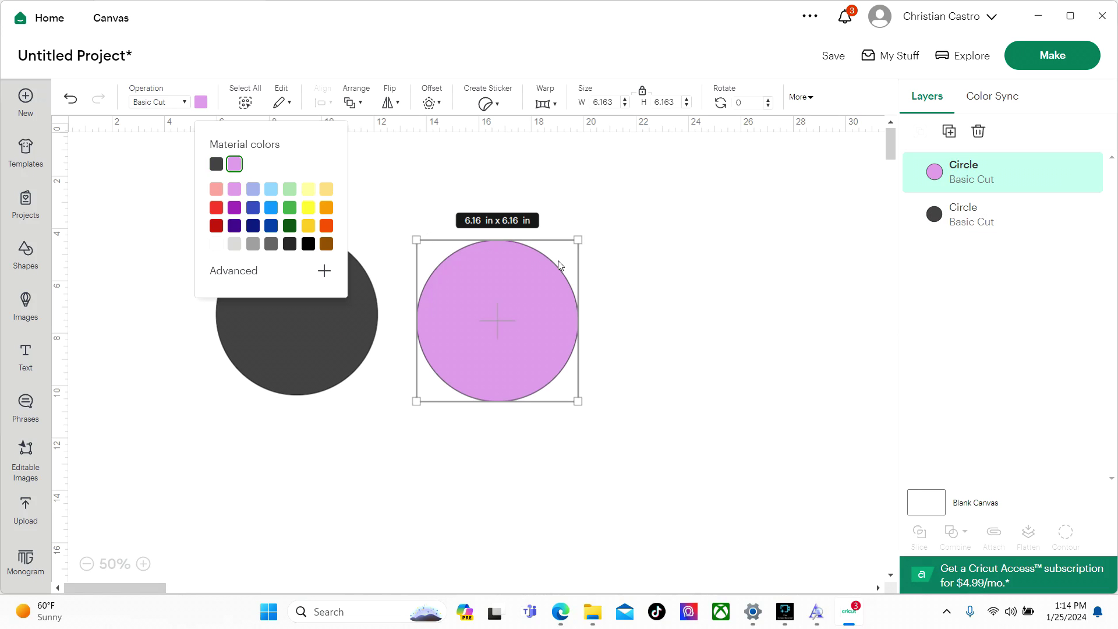
pyautogui.moveTo(533, 327); pyautogui.dragTo(443, 318)
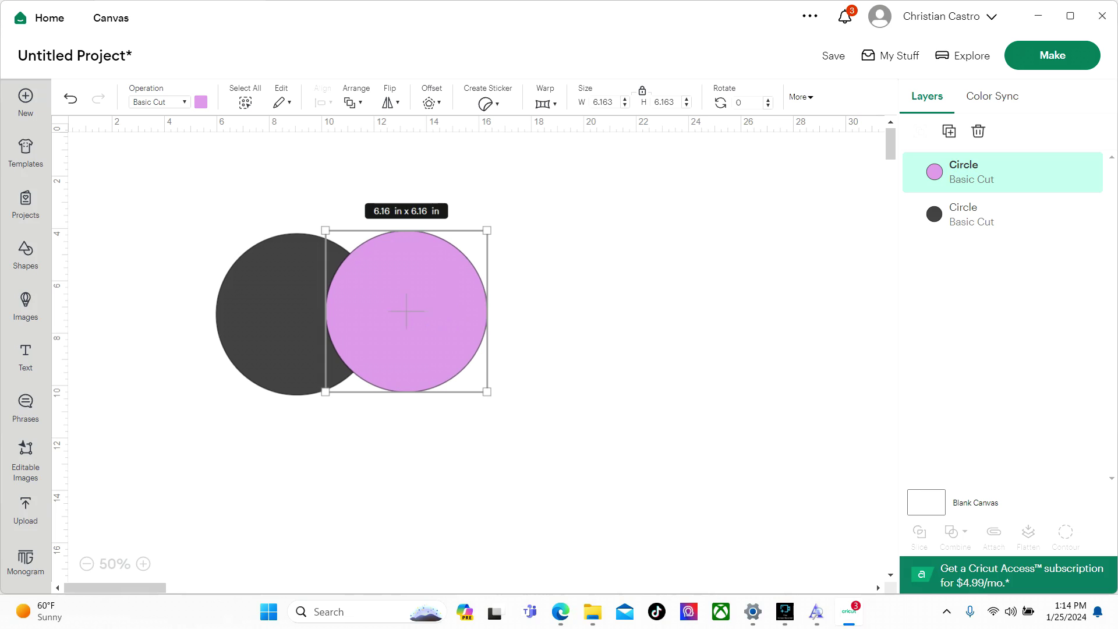
# Step: Subtract the purple circle from the black one
pyautogui.moveTo(552, 207); pyautogui.dragTo(216, 438)
pyautogui.click(957, 531)
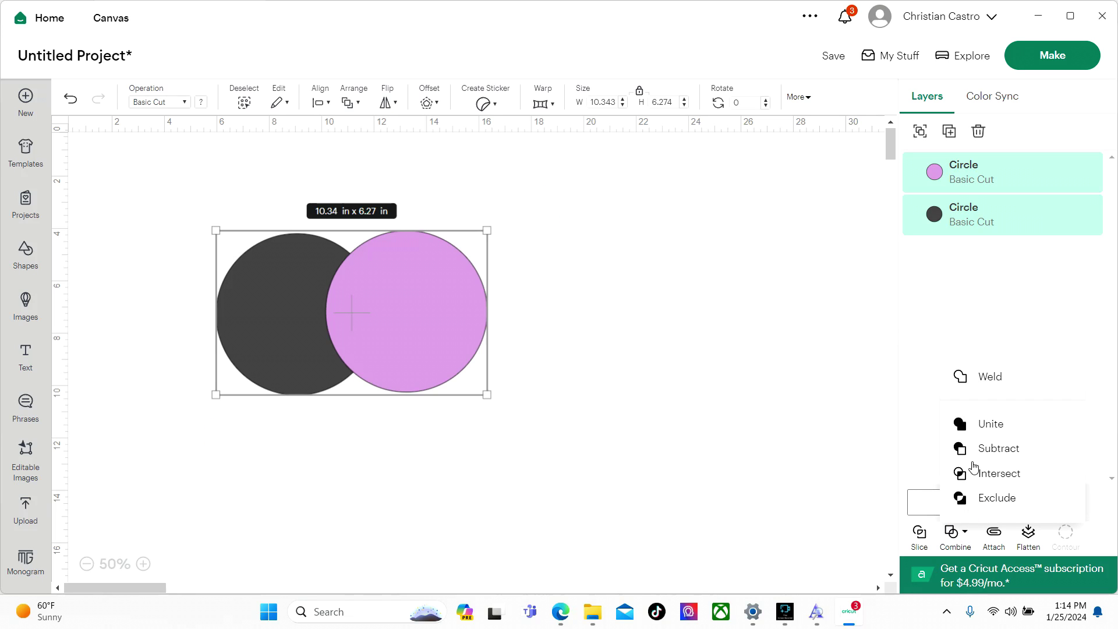
pyautogui.click(988, 447)
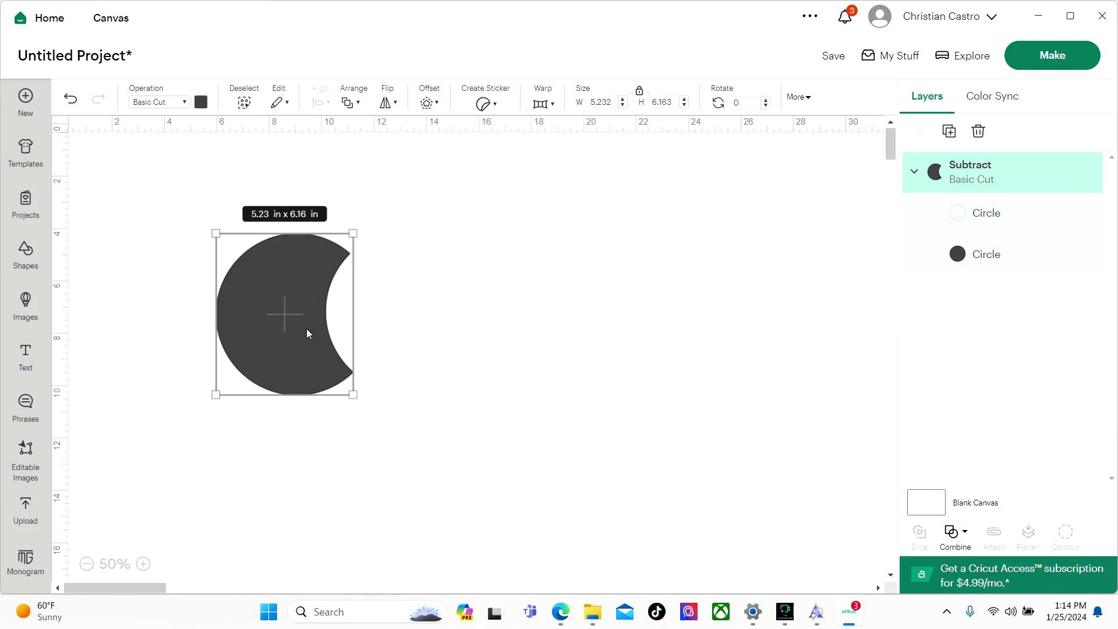
# Step: Undo the subtraction and move the purple circle further over the black one
pyautogui.click(431, 319)
pyautogui.hotkey('ctrl', 'z')
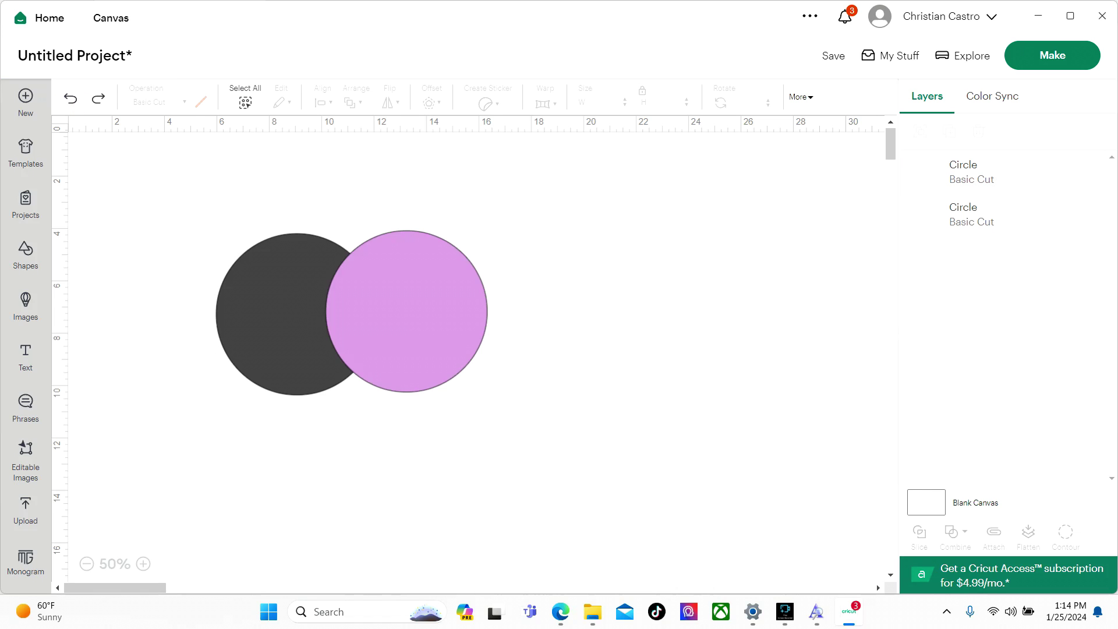
pyautogui.moveTo(424, 311); pyautogui.dragTo(385, 320)
# Step: Subtract the more deeply overlapping purple circle from the black one to cut a crescent moon
pyautogui.moveTo(169, 229); pyautogui.dragTo(438, 406)
pyautogui.click(960, 532)
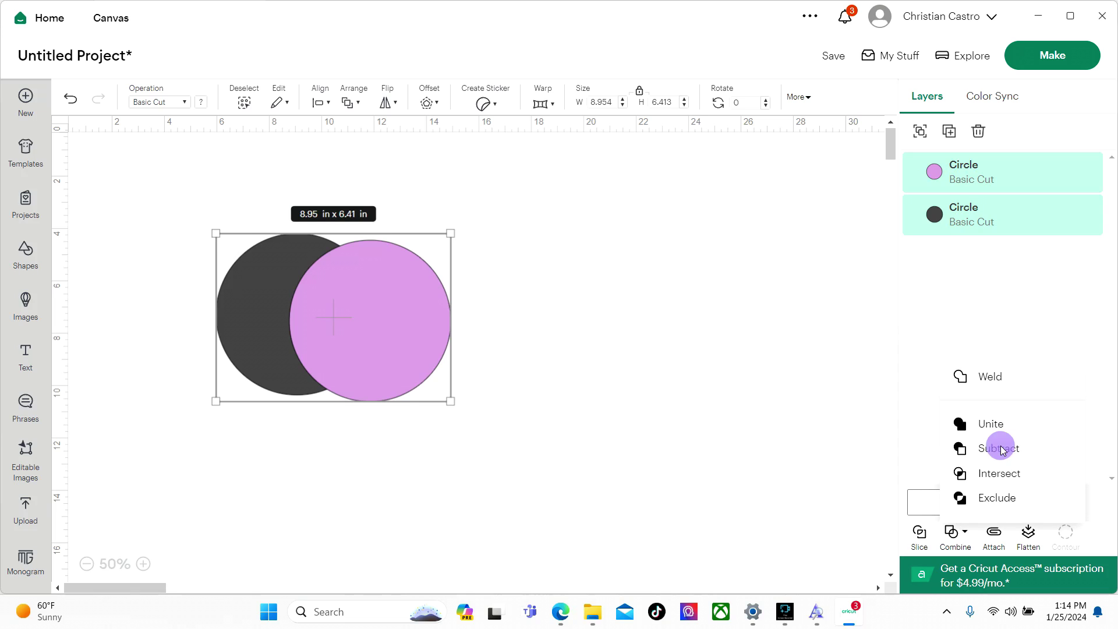
pyautogui.click(990, 447)
pyautogui.click(464, 254)
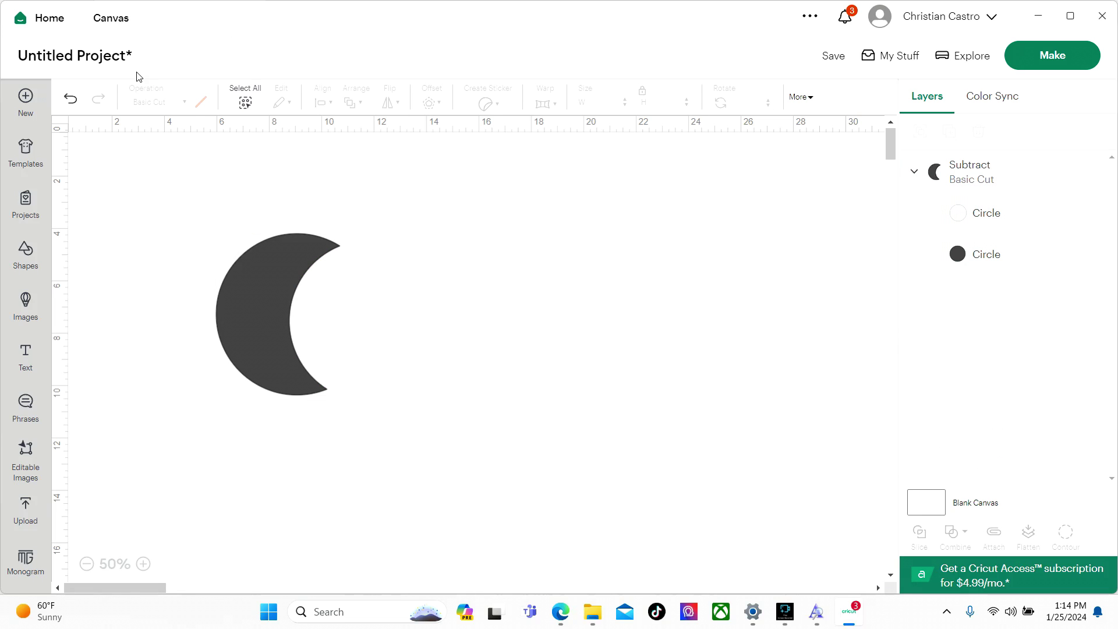
# Step: Undo the crescent subtraction and move the purple circle clear of the black one
pyautogui.click(70, 98)
pyautogui.moveTo(361, 315); pyautogui.dragTo(473, 300)
pyautogui.click(120, 233)
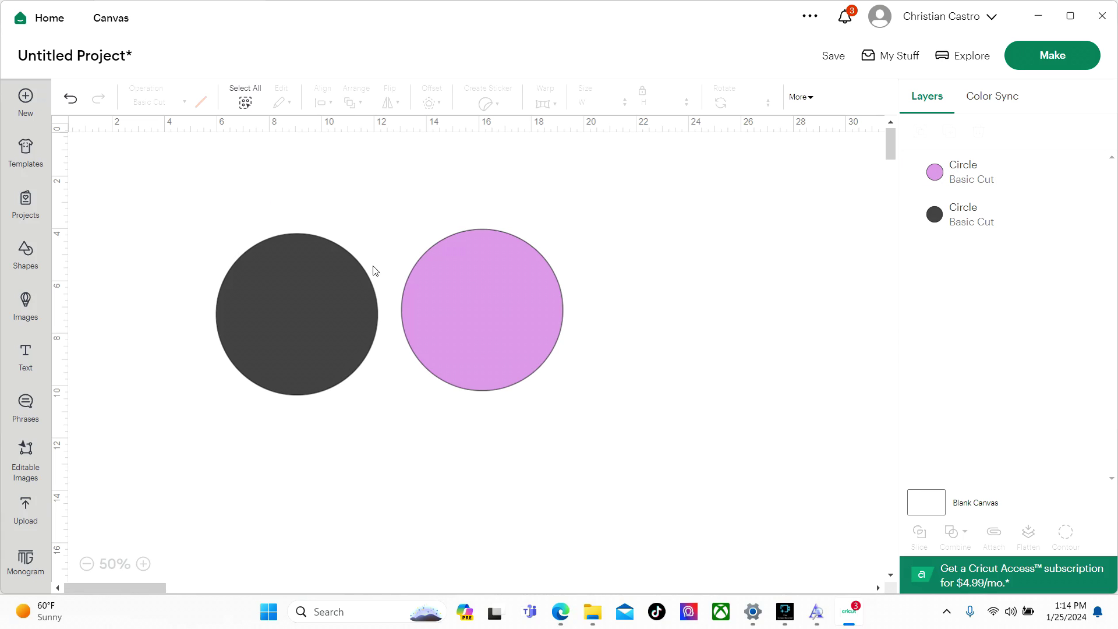
# Step: Overlap the purple circle onto the black one again and keep only their shared area with Intersect
pyautogui.moveTo(464, 344); pyautogui.dragTo(362, 345)
pyautogui.moveTo(565, 471); pyautogui.dragTo(125, 205)
pyautogui.click(947, 532)
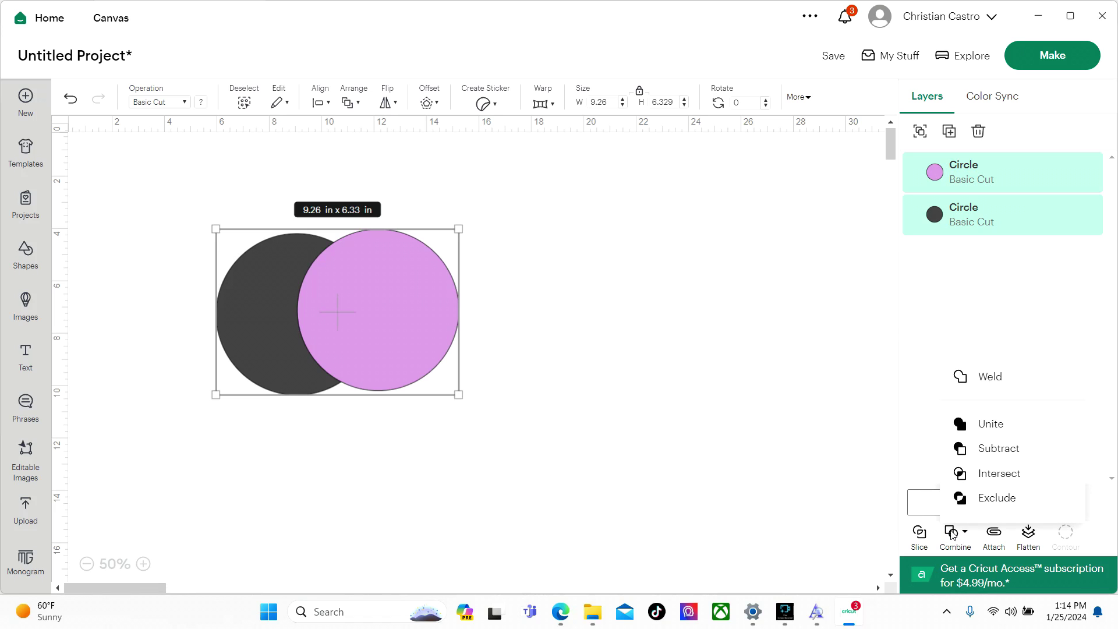
pyautogui.click(990, 475)
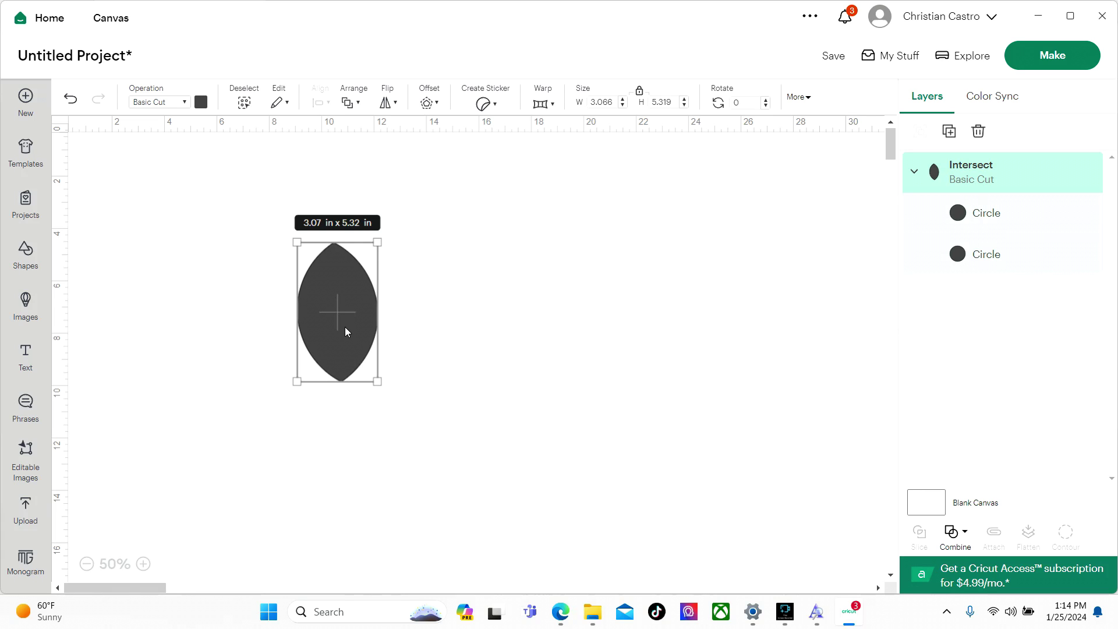
# Step: Undo the intersection and remove the shared area of the two overlapping circles with Exclude
pyautogui.click(71, 99)
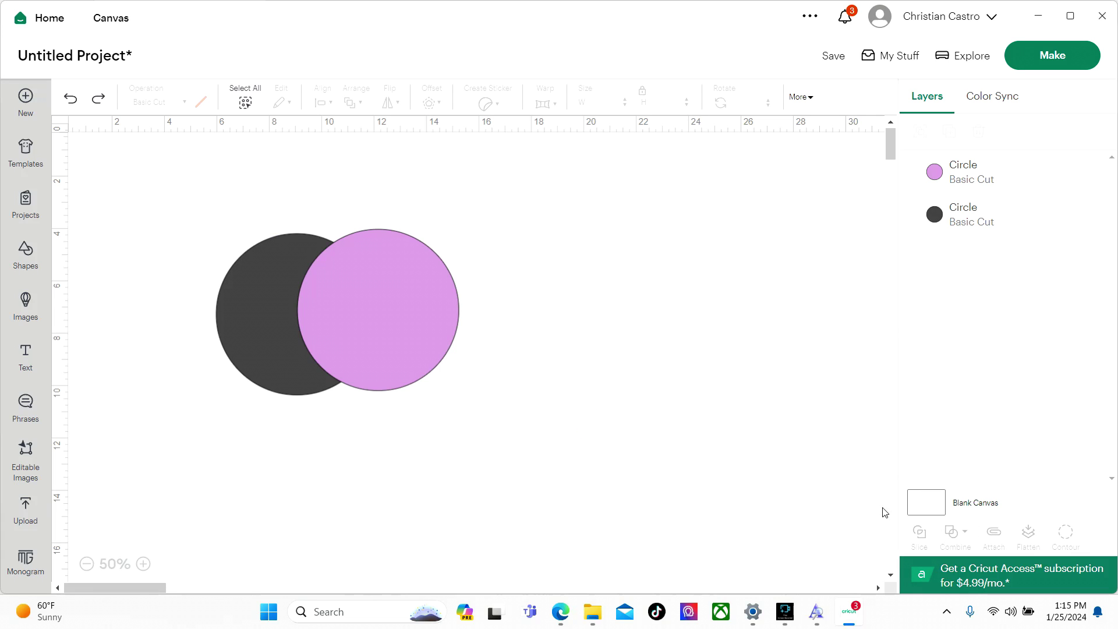
pyautogui.moveTo(548, 426); pyautogui.dragTo(79, 171)
pyautogui.click(966, 531)
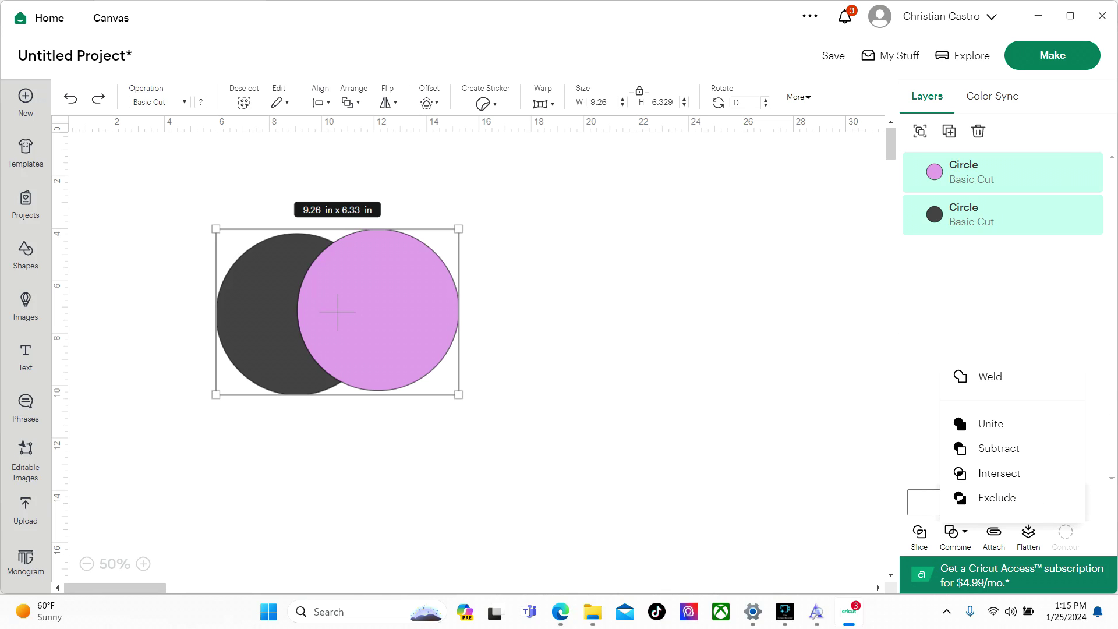
pyautogui.click(1001, 498)
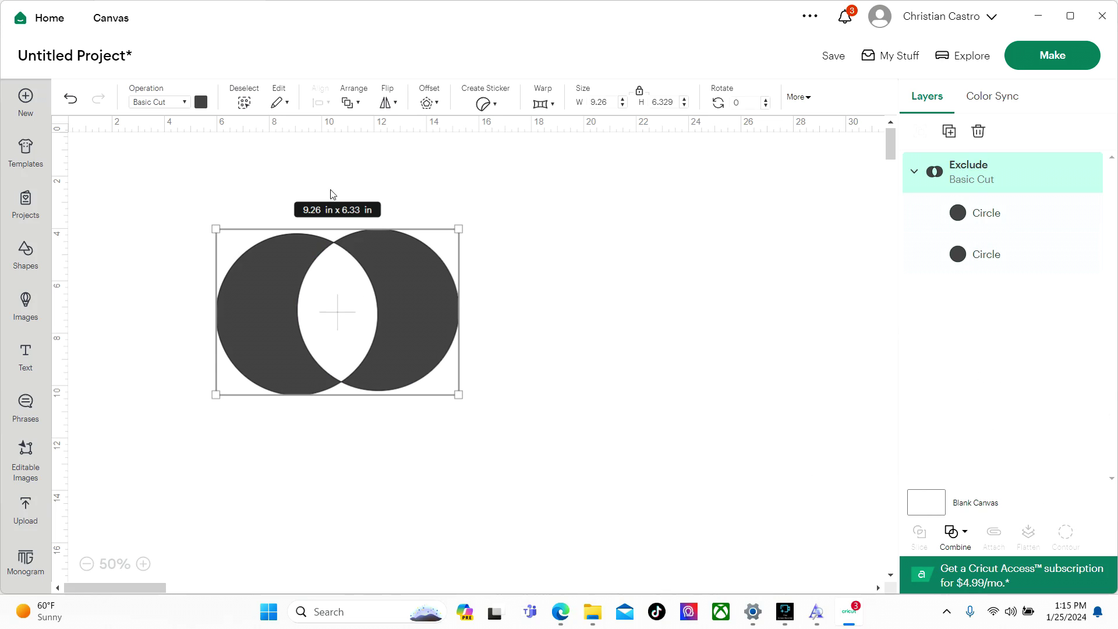
# Step: Move the excluded shape around the canvas and deselect it
pyautogui.click(375, 311)
pyautogui.moveTo(379, 315); pyautogui.dragTo(337, 320)
pyautogui.click(184, 150)
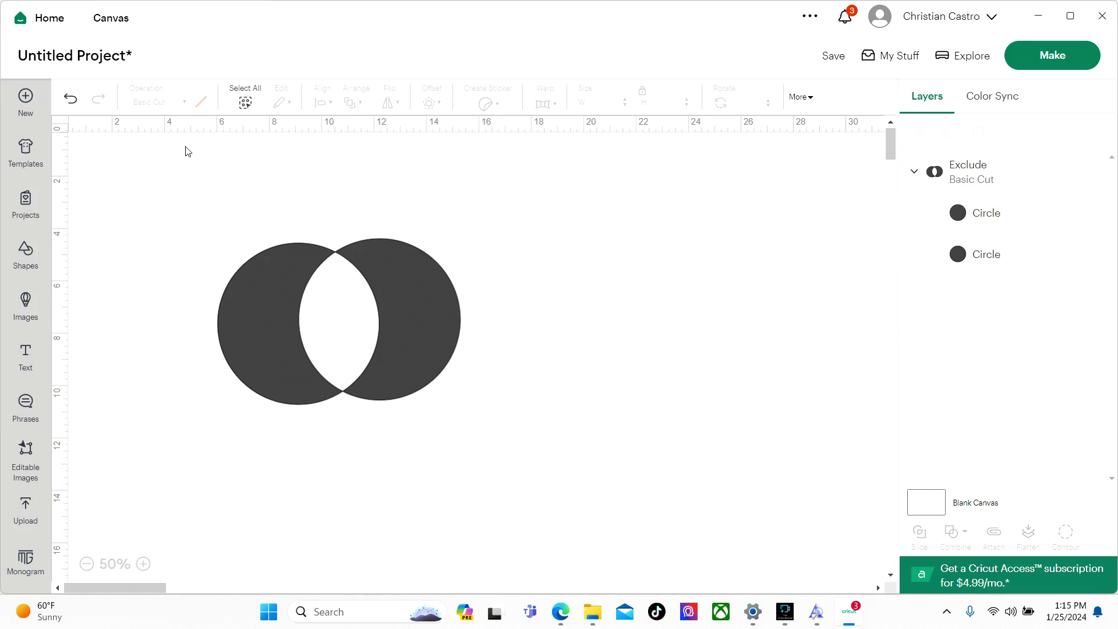
# Step: Undo the moves of the excluded shape and the Exclude operation
pyautogui.click(71, 100)
pyautogui.click(70, 97)
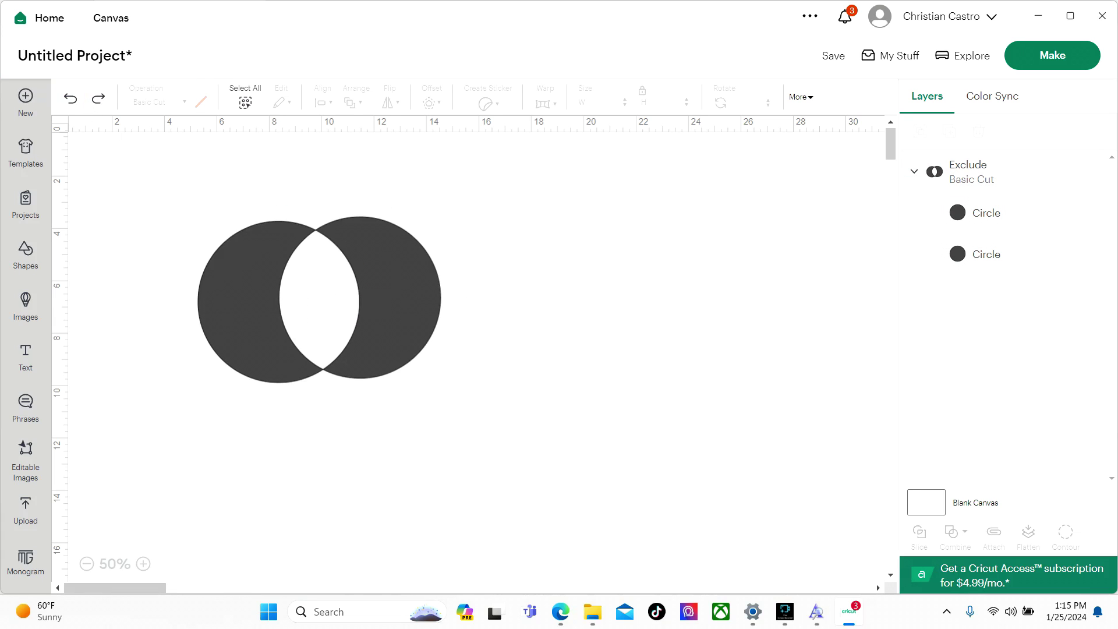
pyautogui.click(70, 99)
pyautogui.click(70, 99)
# Step: Move the purple circle further over the black one so they overlap more, and deselect it
pyautogui.moveTo(437, 318); pyautogui.dragTo(375, 329)
pyautogui.click(643, 400)
pyautogui.click(434, 320)
pyautogui.click(603, 352)
pyautogui.click(827, 527)
# Step: Slice the overlapping purple and black circles into separate pieces
pyautogui.moveTo(717, 499); pyautogui.dragTo(167, 226)
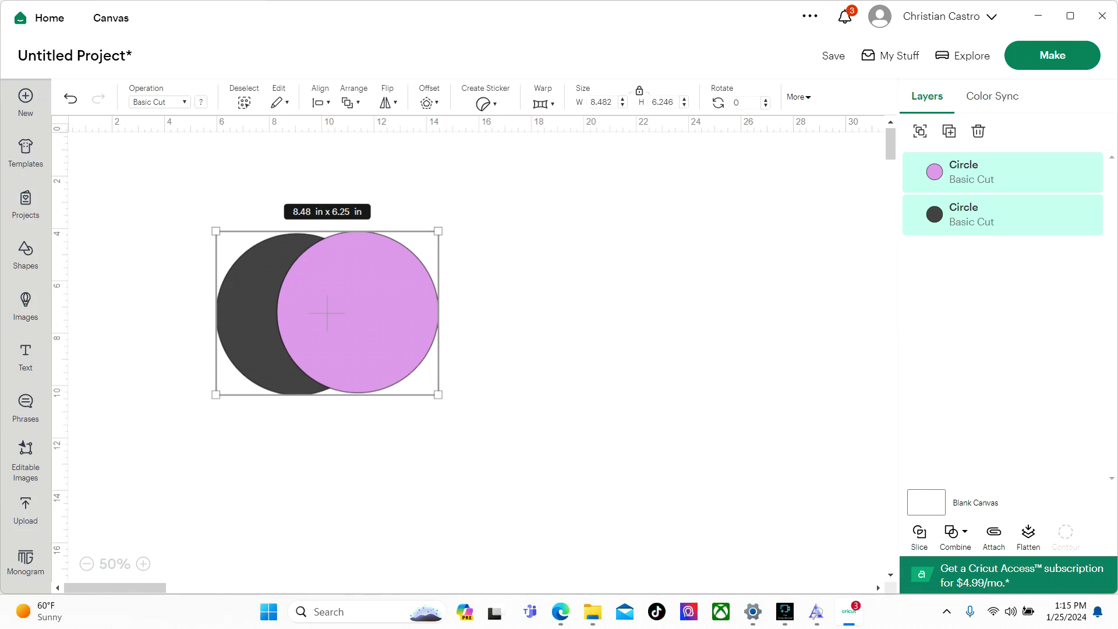
pyautogui.click(955, 532)
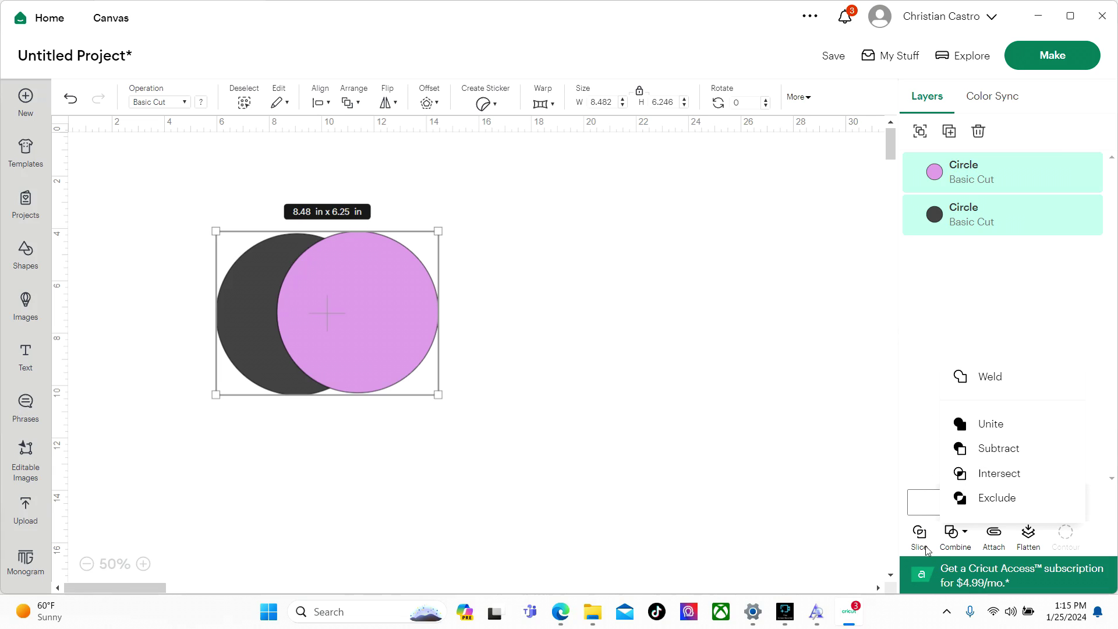
pyautogui.click(605, 381)
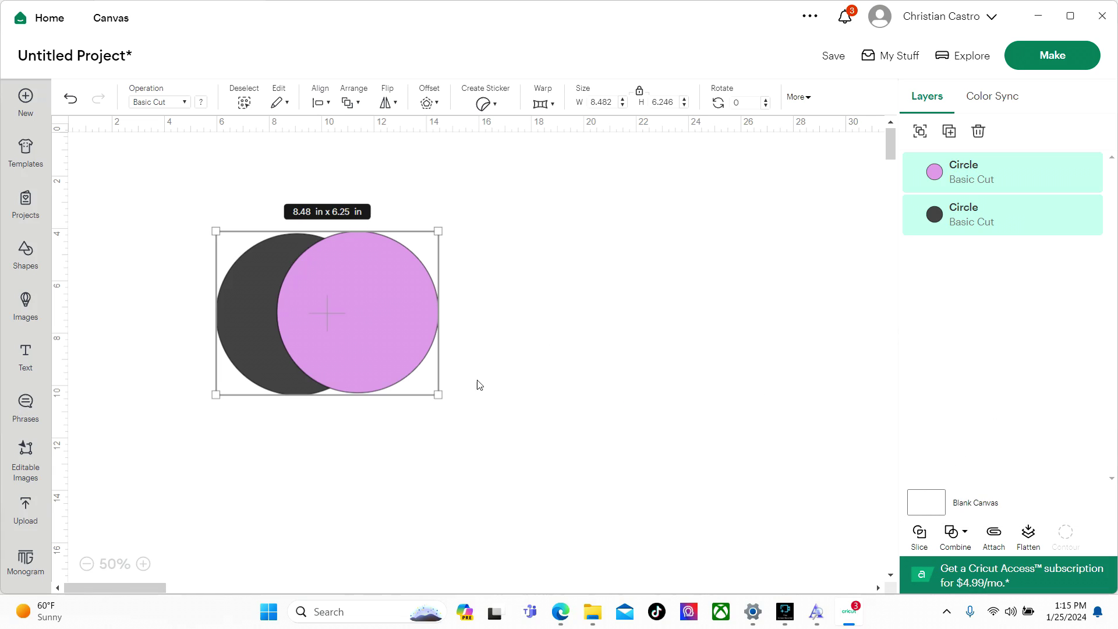
pyautogui.click(919, 533)
# Step: Spread the sliced pieces apart in a row: black crescent, black oval, purple oval, purple crescent
pyautogui.moveTo(419, 290); pyautogui.dragTo(574, 318)
pyautogui.moveTo(348, 309); pyautogui.dragTo(424, 308)
pyautogui.moveTo(244, 308); pyautogui.dragTo(161, 304)
pyautogui.moveTo(306, 307); pyautogui.dragTo(269, 301)
pyautogui.moveTo(411, 324); pyautogui.dragTo(427, 310)
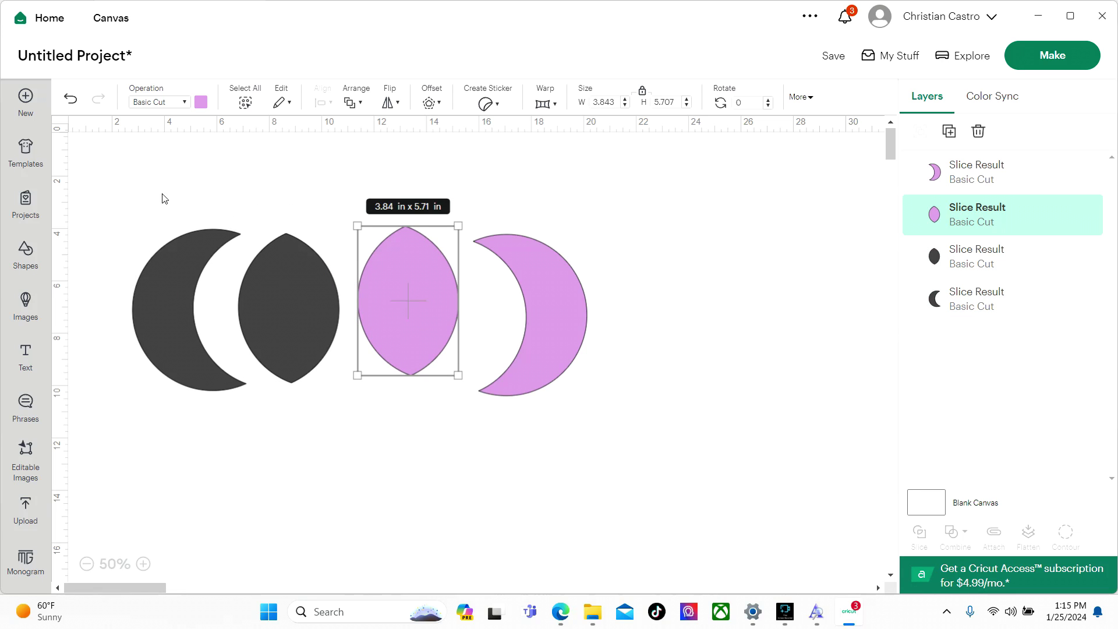
# Step: Undo all the moves of the sliced pieces and the slice itself
pyautogui.click(138, 183)
pyautogui.click(69, 98)
pyautogui.click(69, 99)
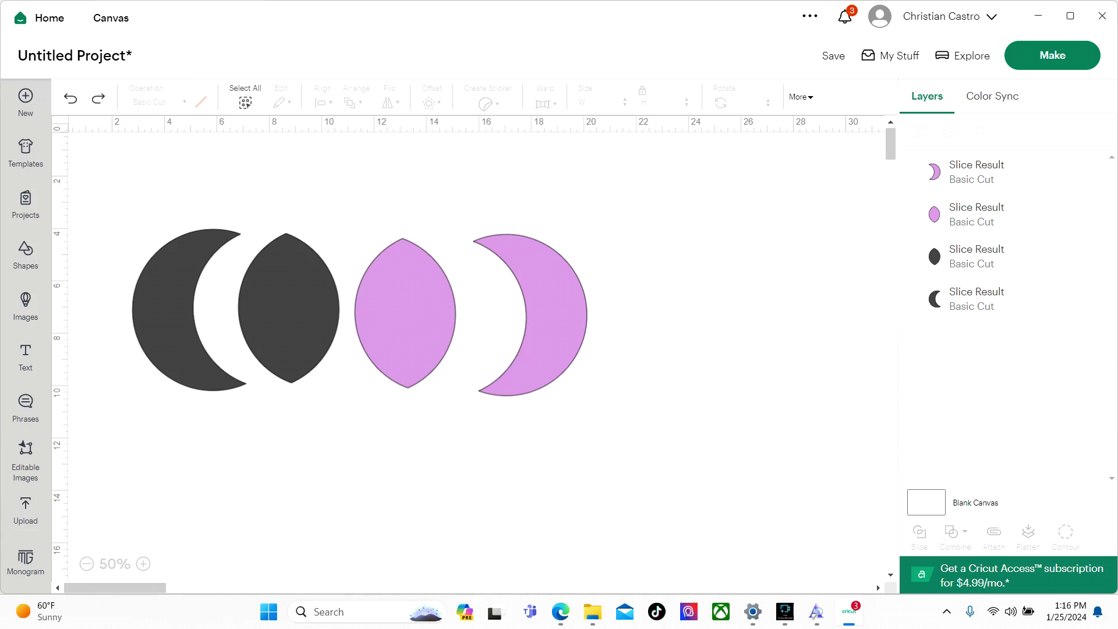
pyautogui.click(70, 100)
pyautogui.click(70, 100)
pyautogui.click(70, 100)
pyautogui.click(70, 100)
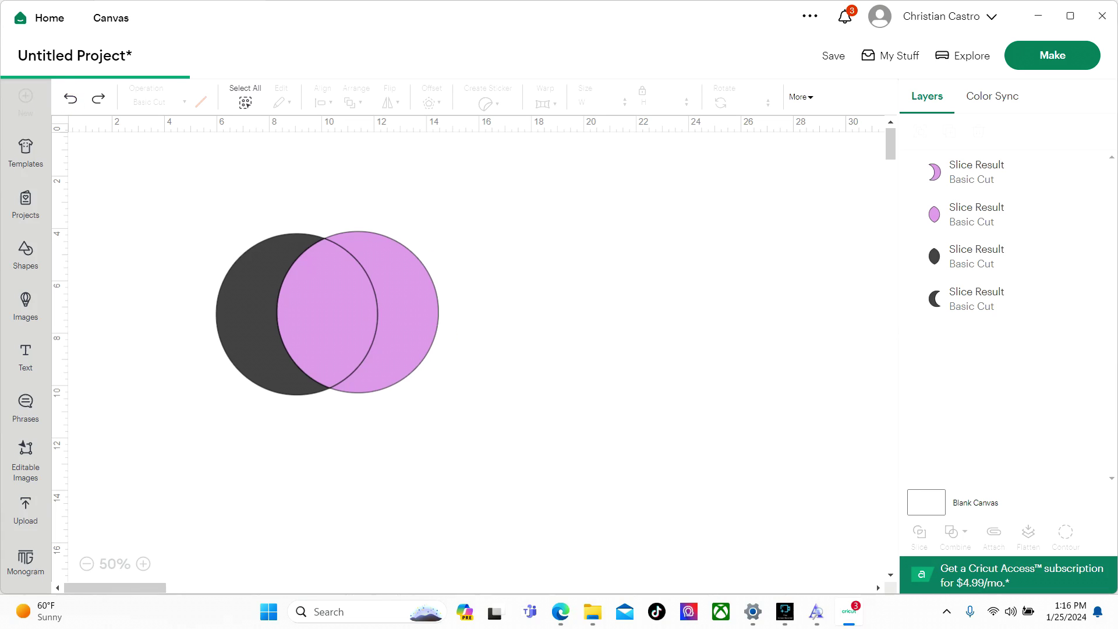
# Step: Undo the slice and the purple circle's move over the black one, then select the purple circle
pyautogui.click(70, 100)
pyautogui.click(70, 100)
pyautogui.click(427, 282)
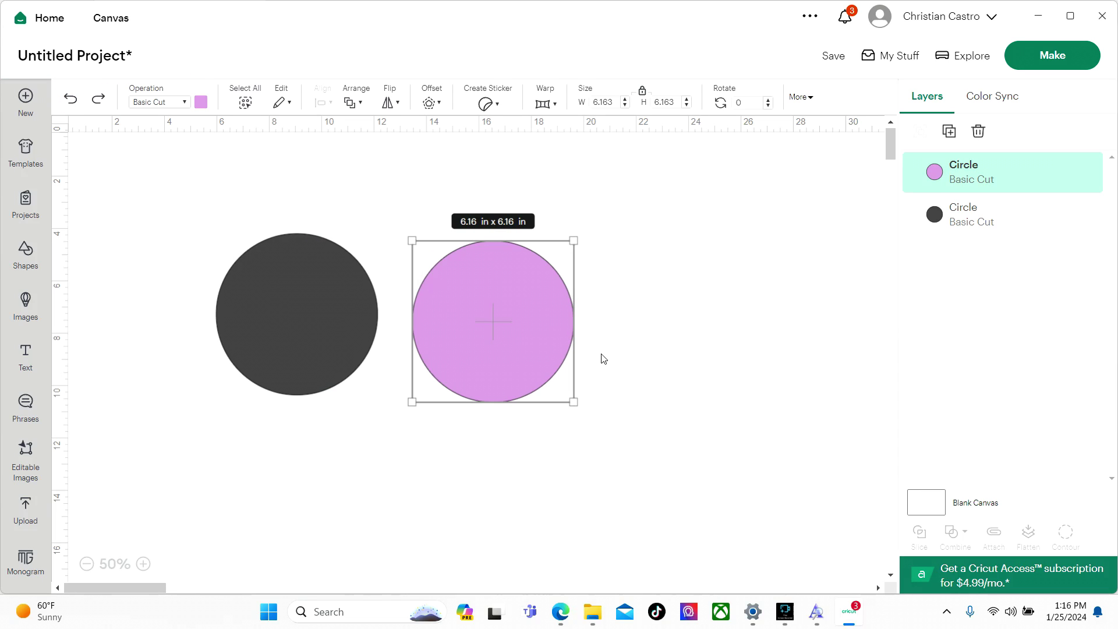
# Step: Select both circles, view the available Combine options, then close them and clear the selection
pyautogui.click(870, 521)
pyautogui.hotkey('ctrl', 'a')
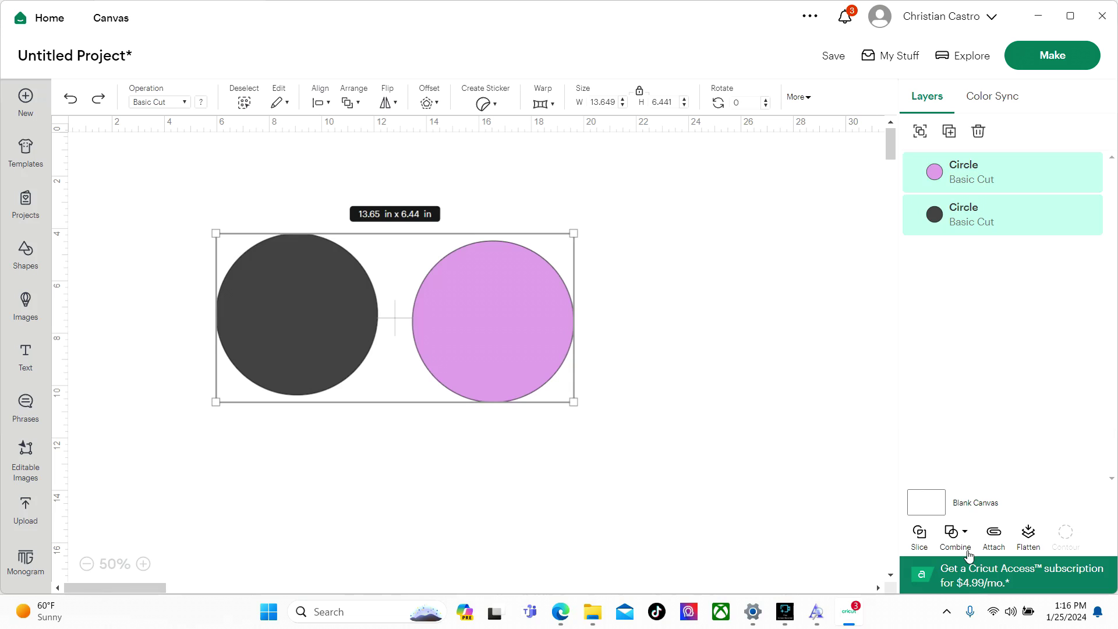
pyautogui.click(955, 531)
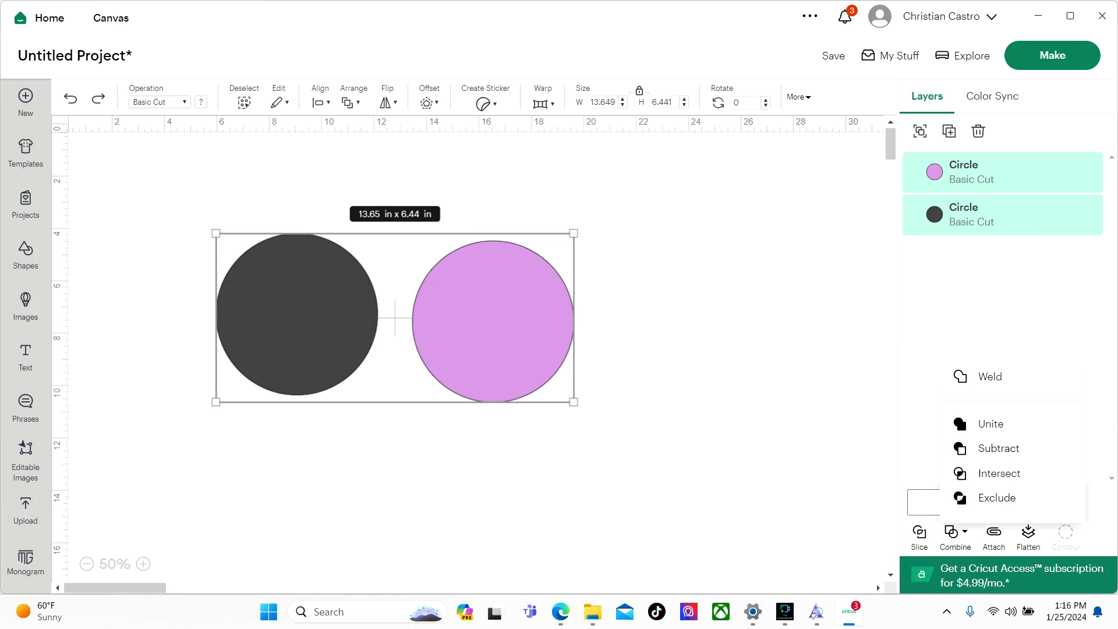
pyautogui.click(715, 411)
pyautogui.click(848, 404)
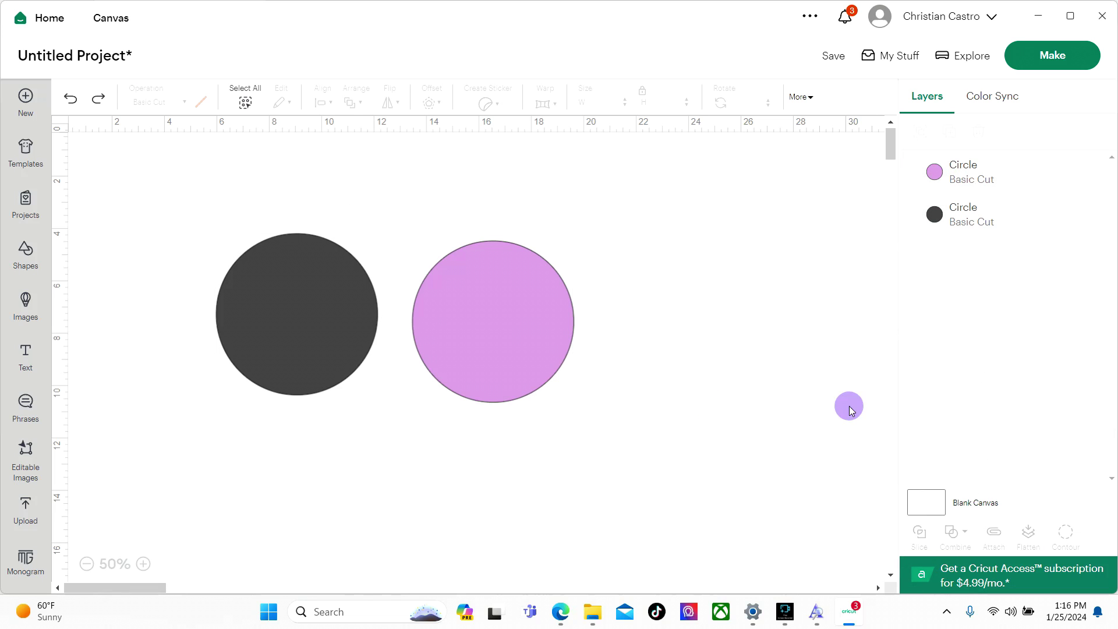
# Step: Move the purple circle partly over the black circle and slice the overlapping pair
pyautogui.moveTo(549, 342); pyautogui.dragTo(452, 332)
pyautogui.moveTo(568, 375); pyautogui.dragTo(358, 313)
pyautogui.click(918, 534)
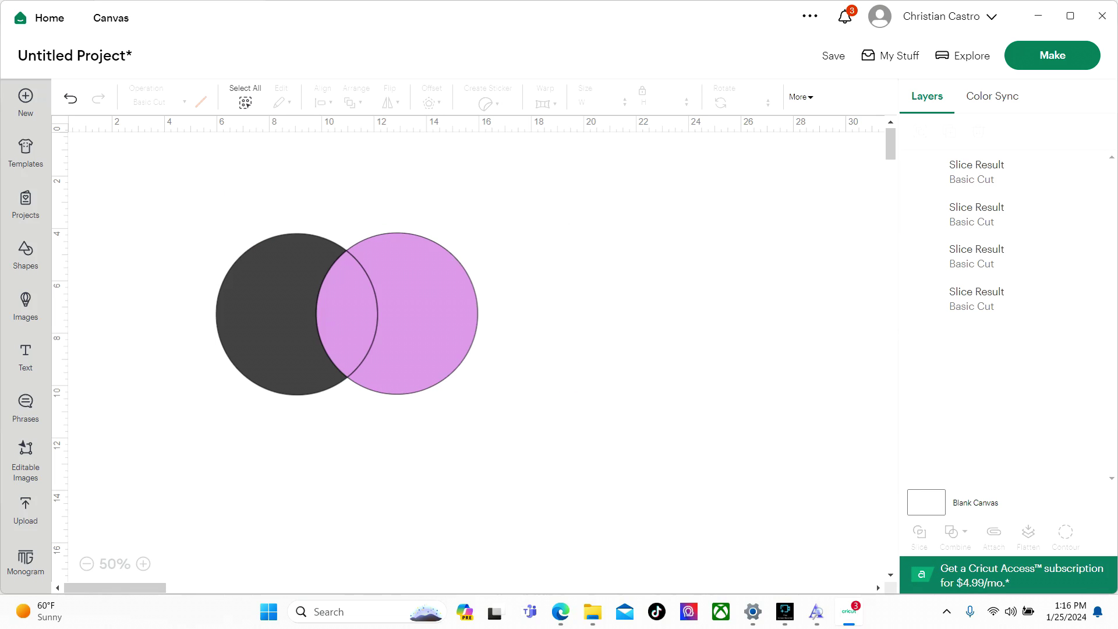
# Step: Move the sliced purple and black pieces apart and stretch the black oval to about 6.42 × 4.84 in
pyautogui.moveTo(386, 323); pyautogui.dragTo(471, 343)
pyautogui.moveTo(348, 315); pyautogui.dragTo(409, 322)
pyautogui.moveTo(274, 323); pyautogui.dragTo(466, 317)
pyautogui.moveTo(348, 315); pyautogui.dragTo(620, 324)
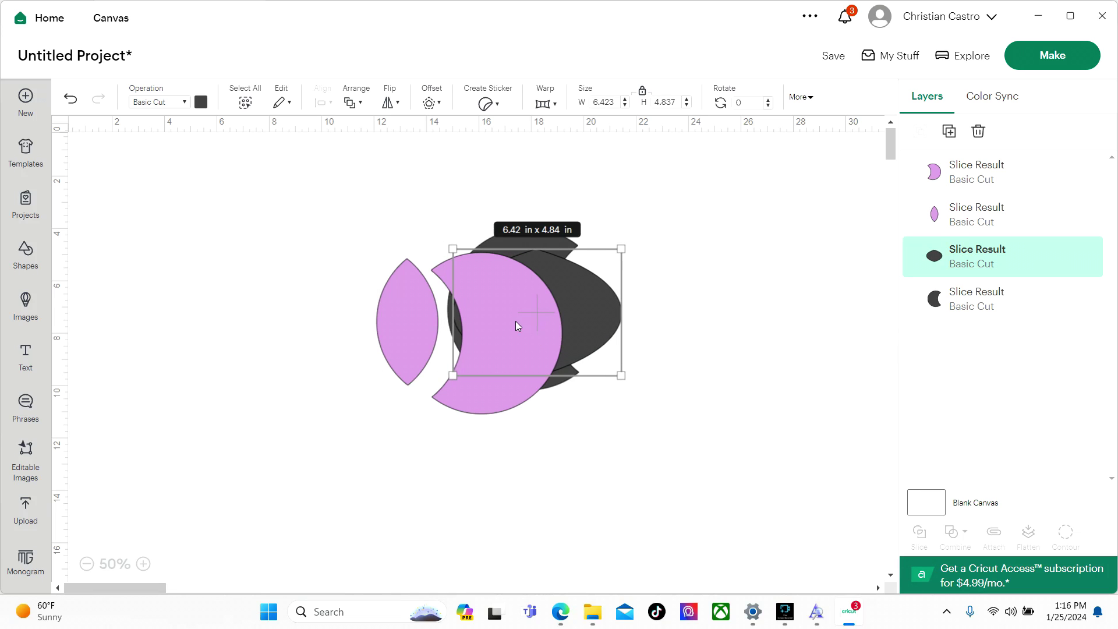
# Step: Delete all the sliced pieces to leave the canvas empty
pyautogui.click(976, 133)
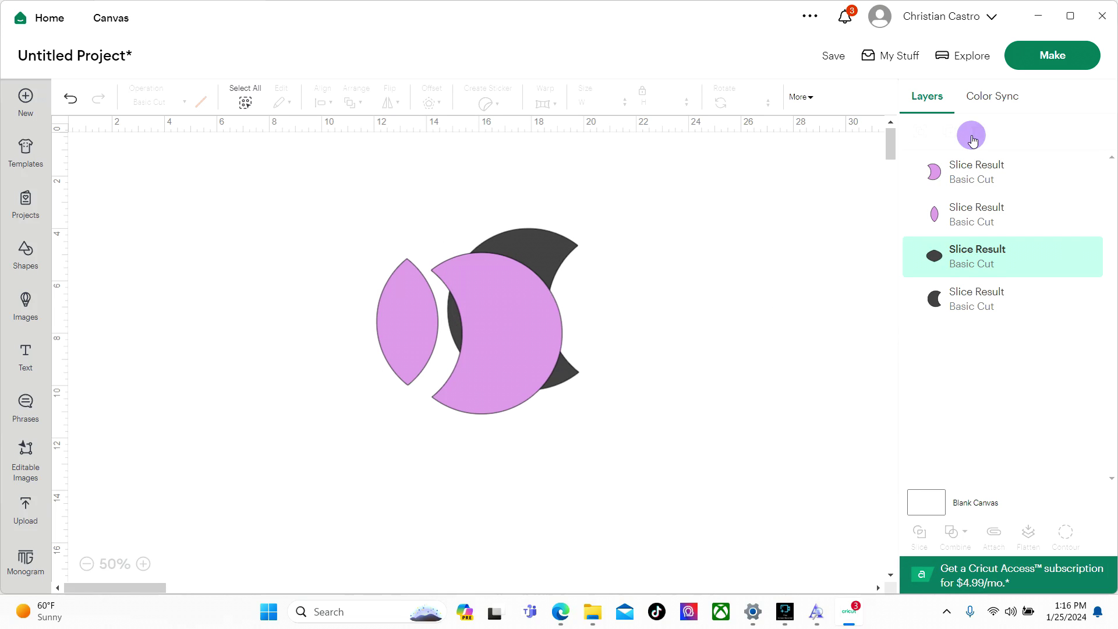
pyautogui.click(989, 138)
pyautogui.click(979, 133)
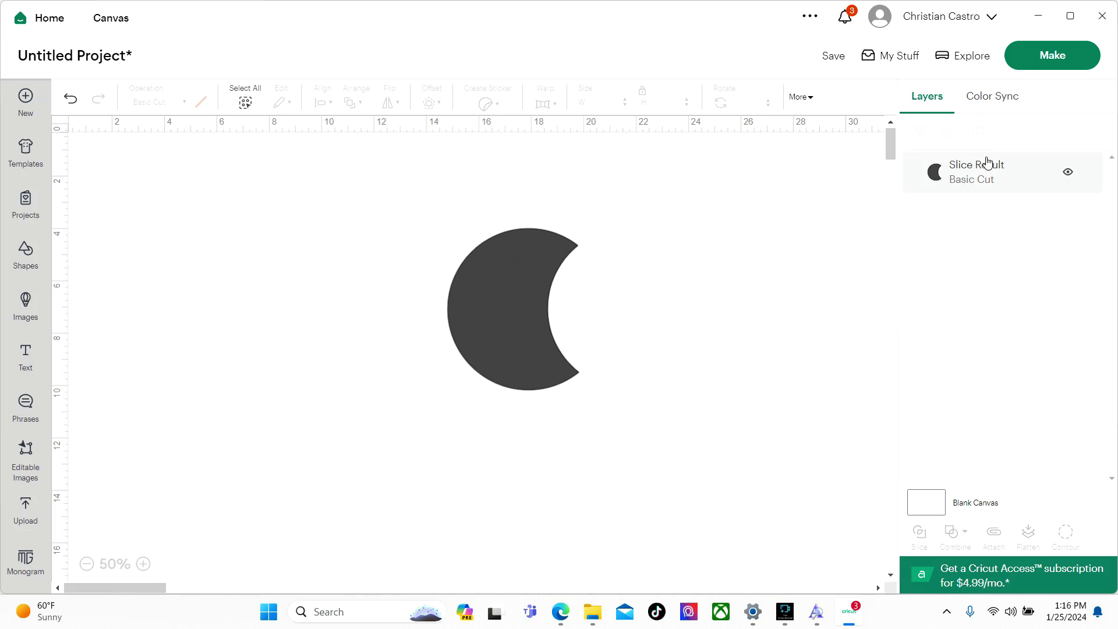
pyautogui.click(988, 163)
pyautogui.click(978, 133)
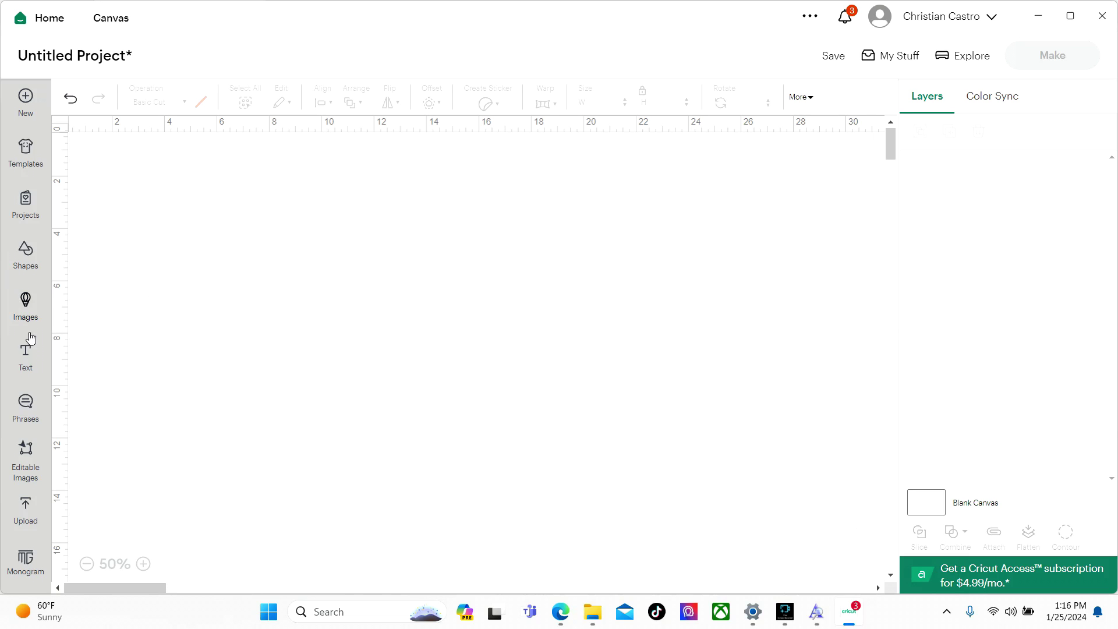
# Step: Add a text object reading TEXT, move it toward the canvas centre and enlarge it to about 24.28 × 6.7 in
pyautogui.click(32, 356)
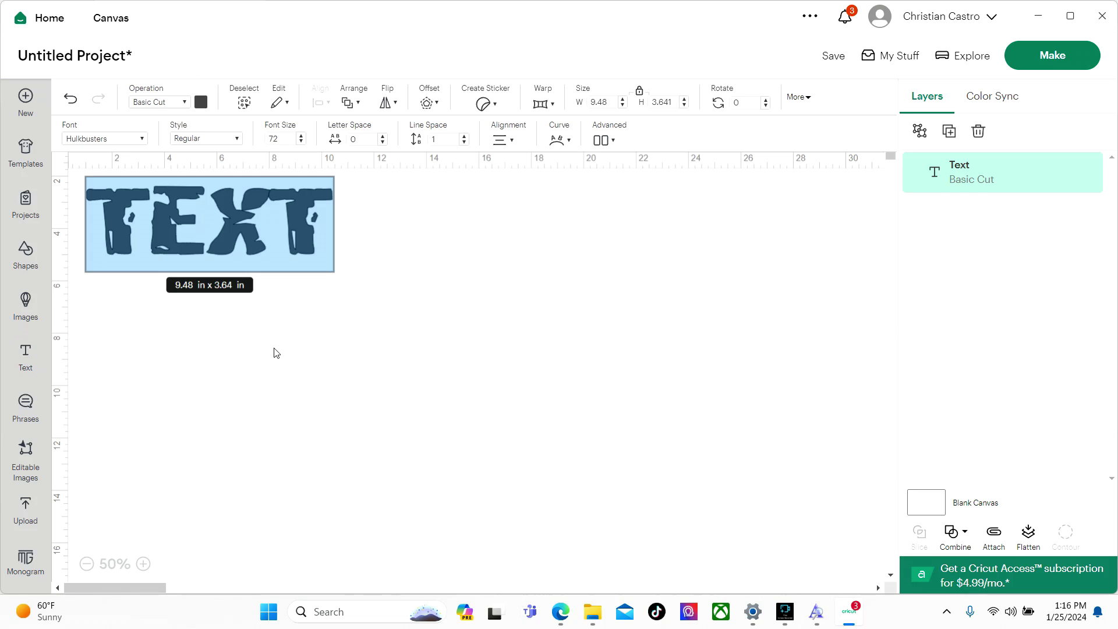
pyautogui.click(324, 322)
pyautogui.moveTo(200, 215); pyautogui.dragTo(430, 330)
pyautogui.moveTo(556, 368); pyautogui.dragTo(518, 366)
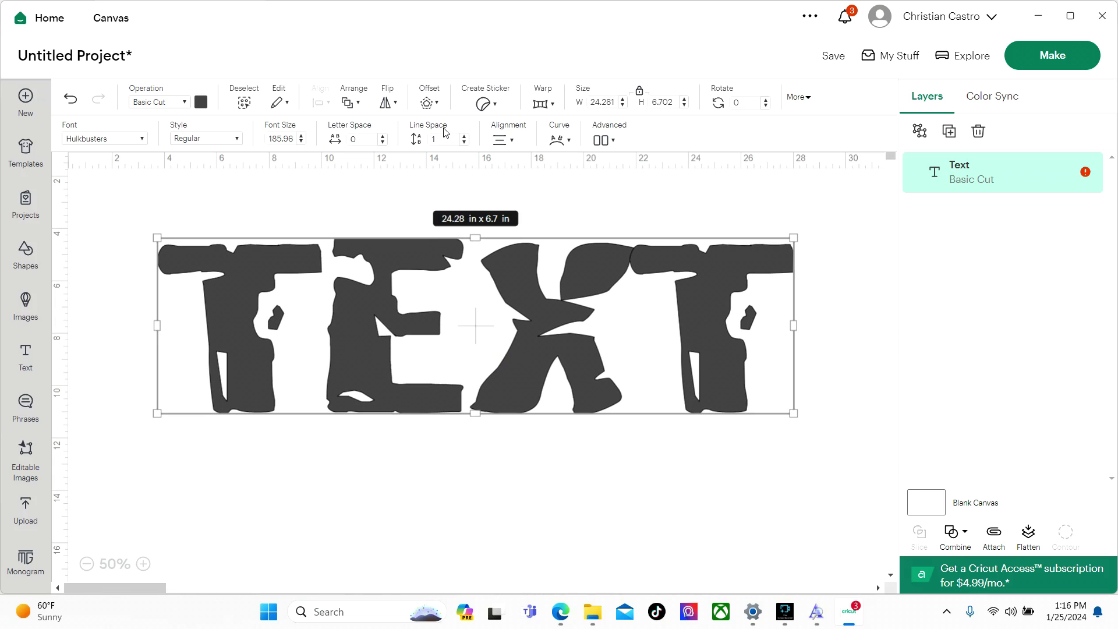
# Step: Apply a 0.542 in offset with rounded corners and Weld Offsets enabled around the text
pyautogui.click(428, 102)
pyautogui.moveTo(442, 170); pyautogui.dragTo(464, 170)
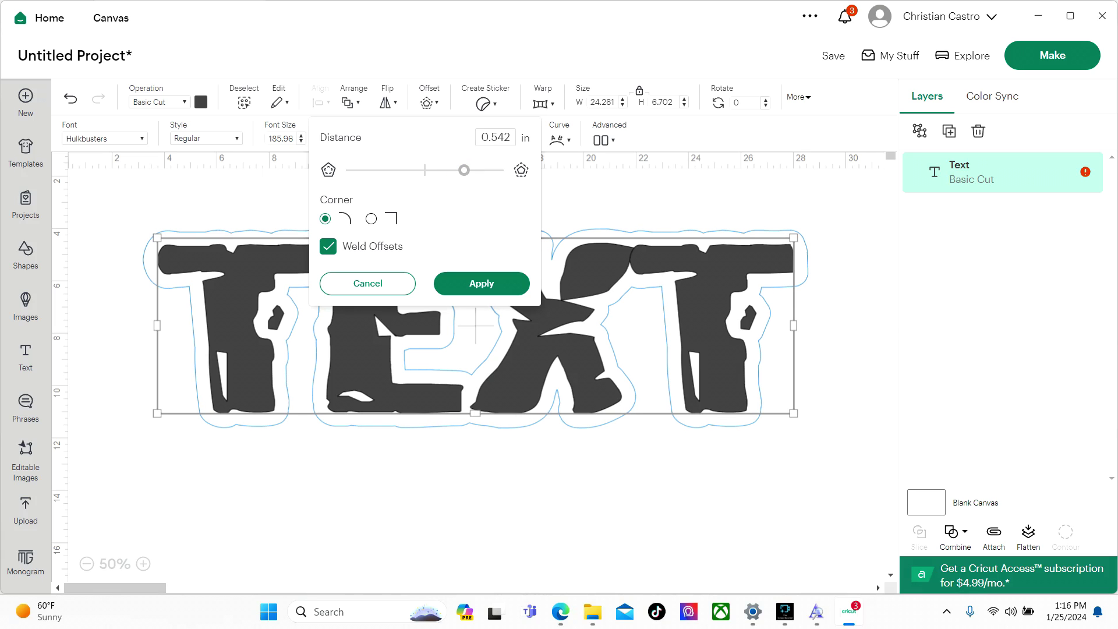
pyautogui.click(495, 283)
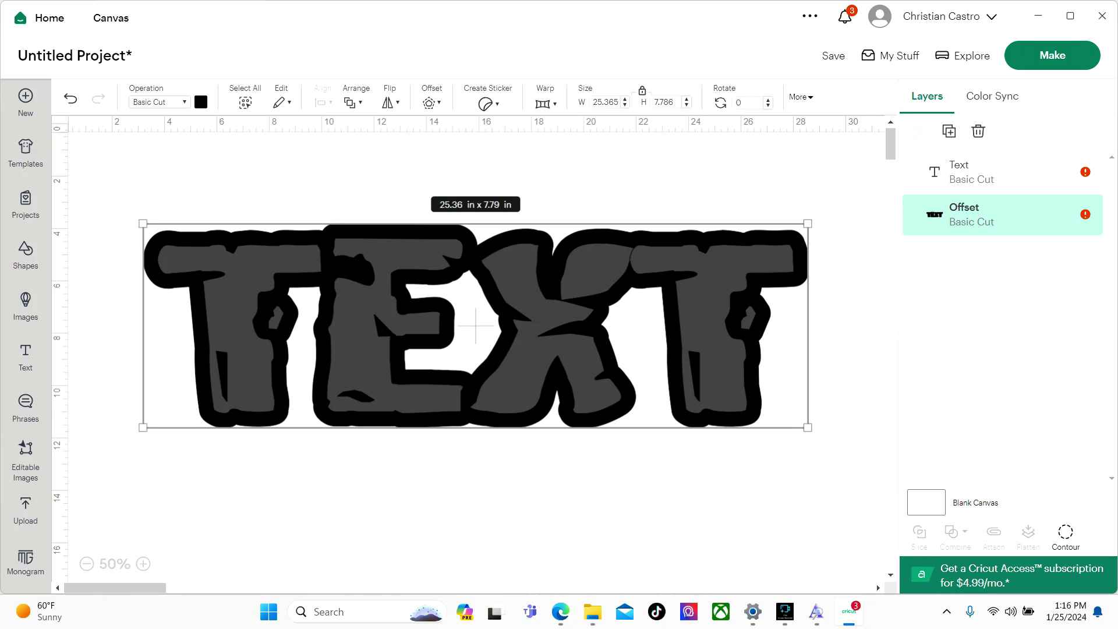
# Step: Separate the offset from the text by moving it below, then bring both back so the text sits over the offset
pyautogui.click(427, 300)
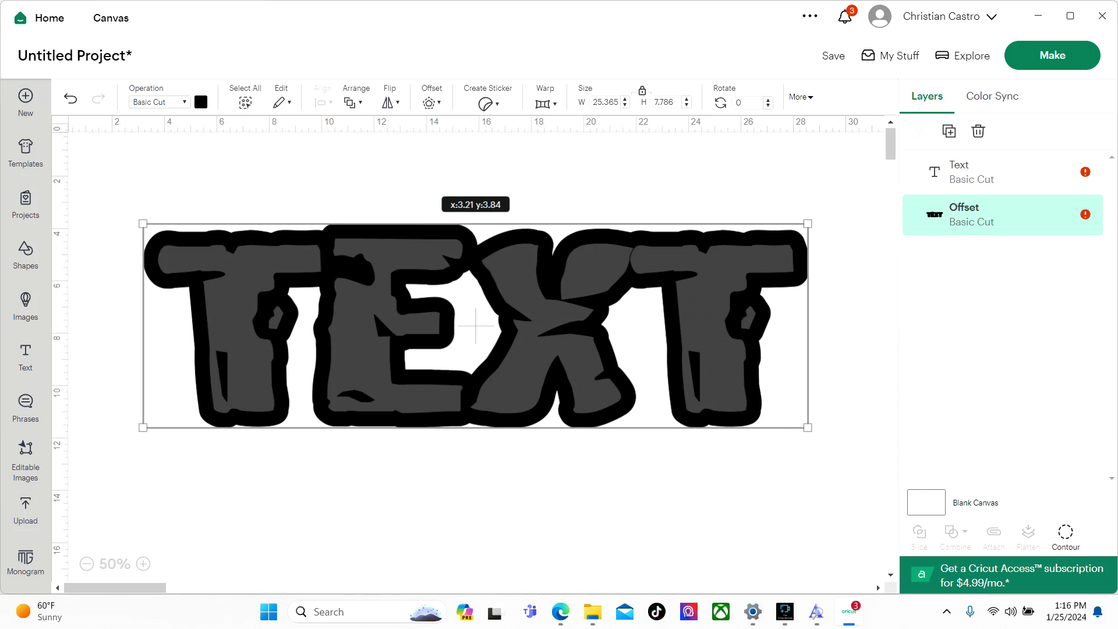
pyautogui.moveTo(427, 300)
pyautogui.mouseDown()
pyautogui.moveTo(437, 369)
pyautogui.moveTo(425, 294)
pyautogui.mouseUp()
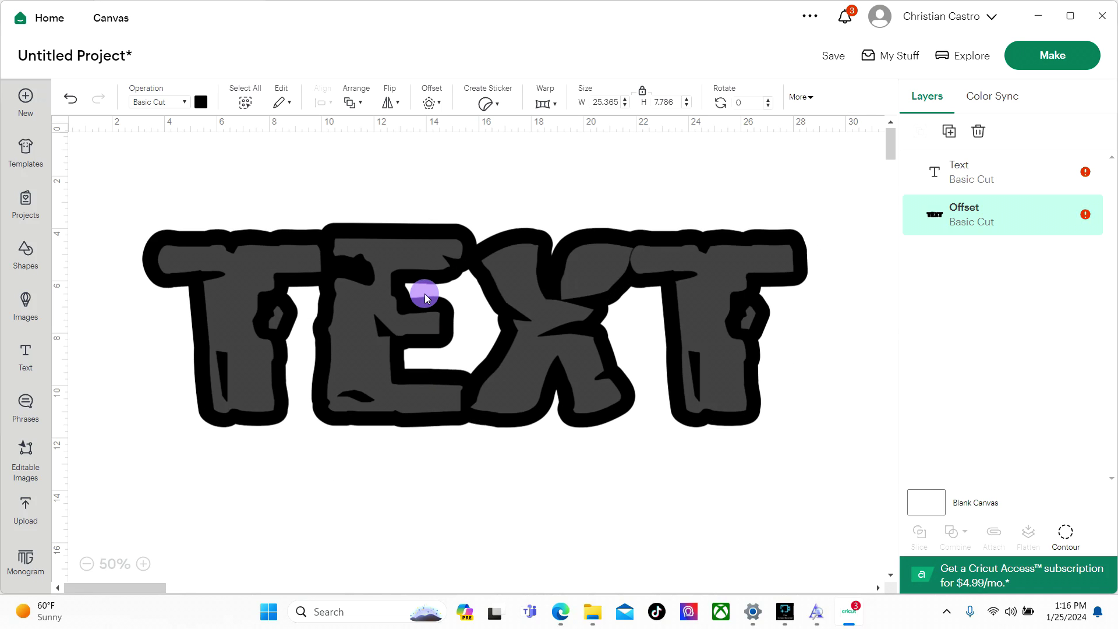
pyautogui.moveTo(348, 283); pyautogui.dragTo(402, 520)
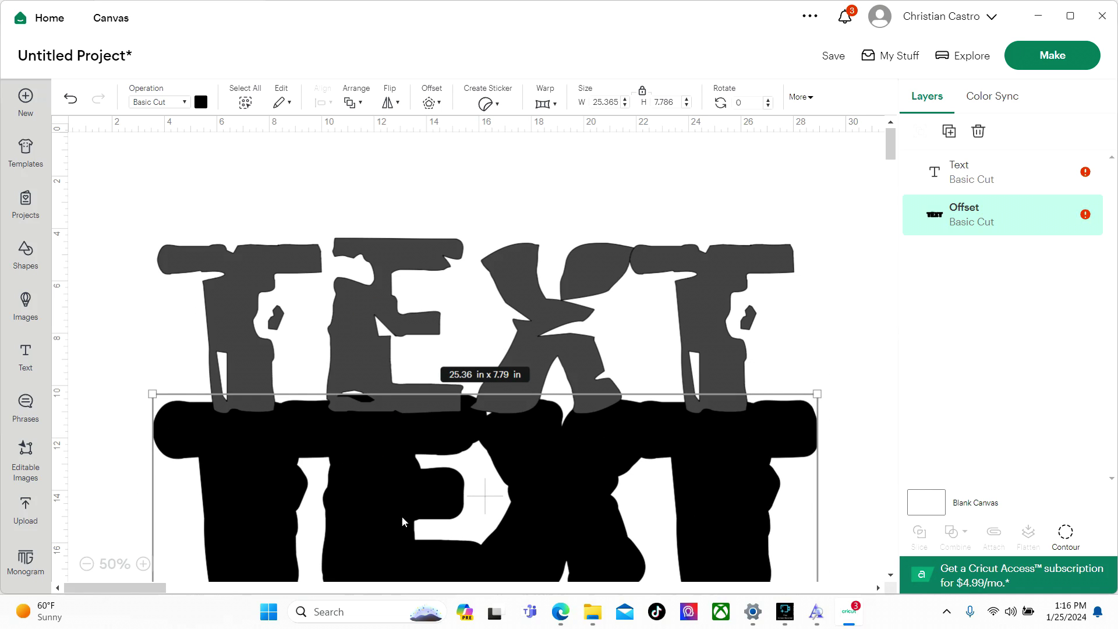
pyautogui.moveTo(526, 292); pyautogui.dragTo(505, 220)
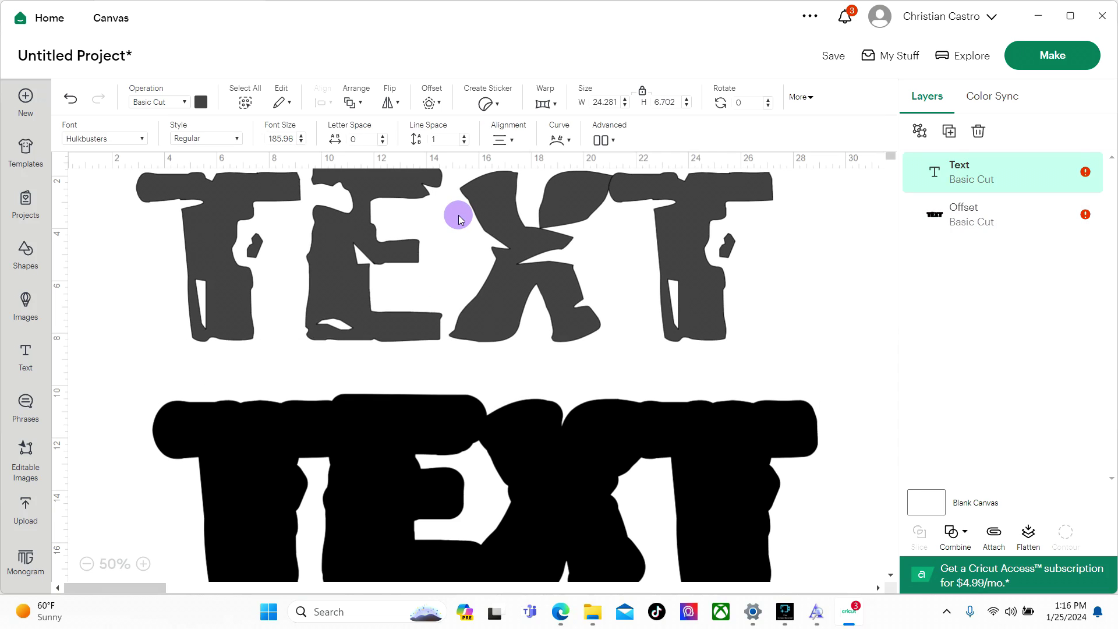
pyautogui.moveTo(528, 441); pyautogui.dragTo(540, 322)
pyautogui.moveTo(541, 229); pyautogui.dragTo(589, 320)
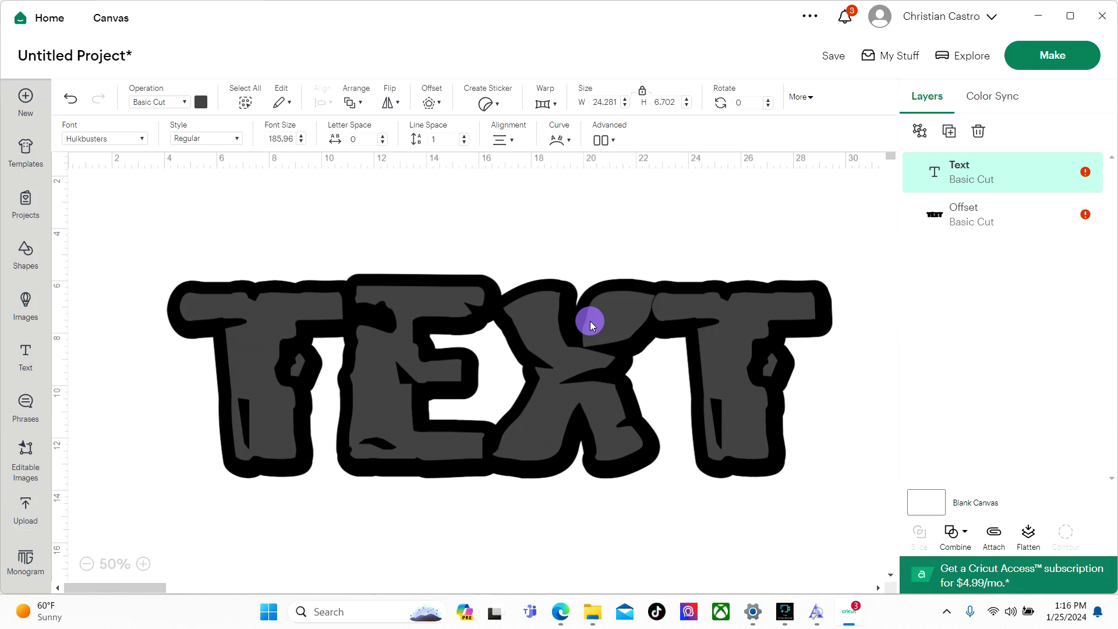
# Step: Select the text together with its offset and move both toward the middle of the canvas
pyautogui.click(571, 208)
pyautogui.moveTo(178, 270); pyautogui.dragTo(809, 474)
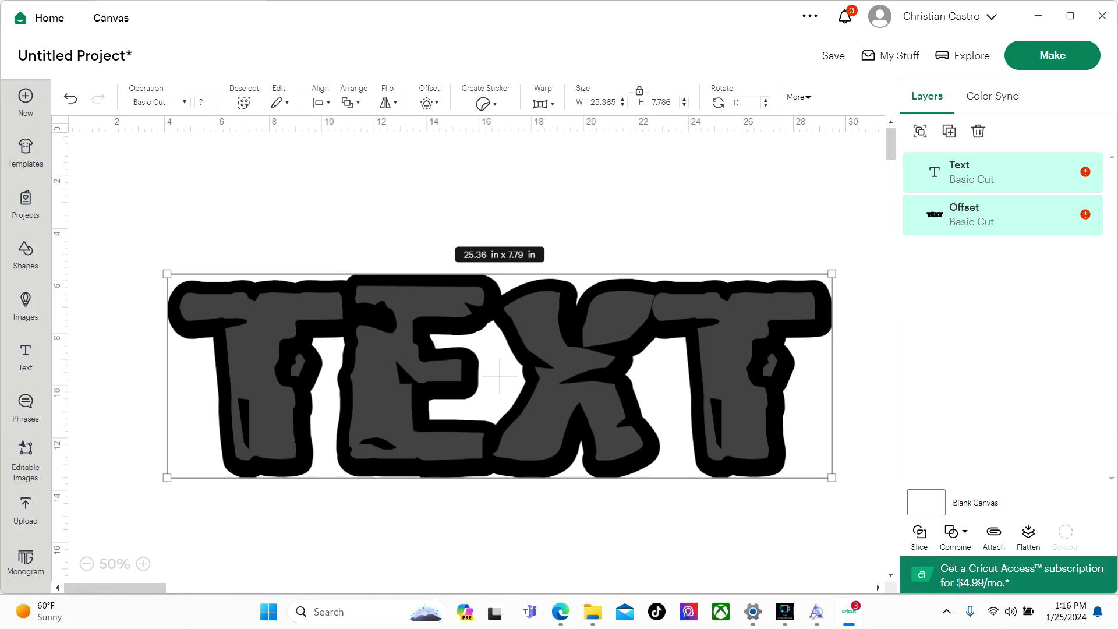
pyautogui.moveTo(653, 422); pyautogui.dragTo(642, 400)
pyautogui.click(540, 218)
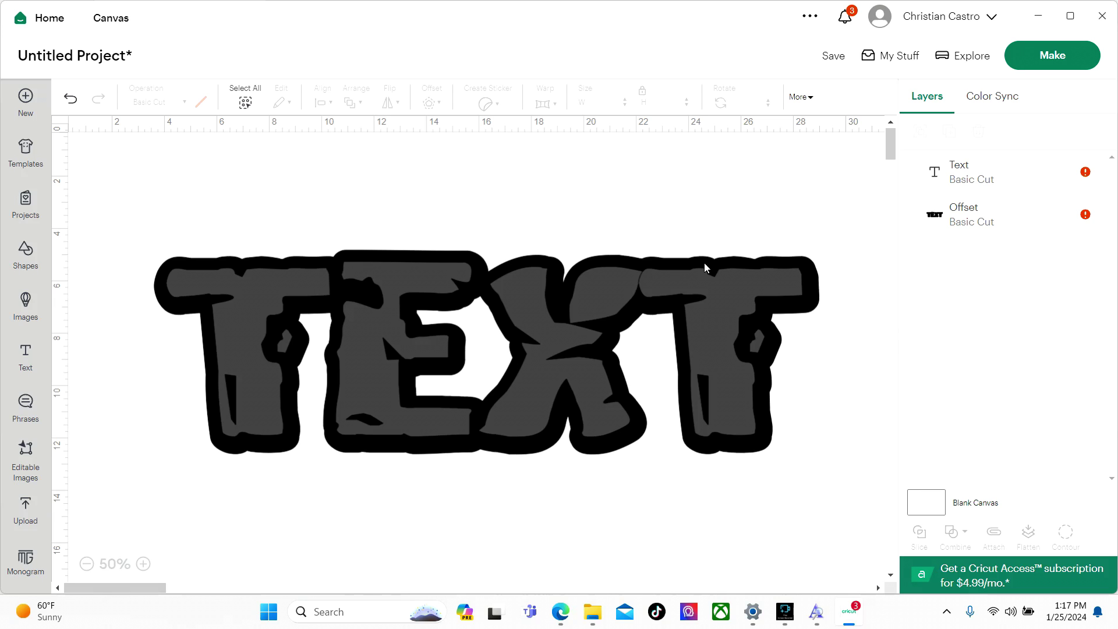
pyautogui.click(87, 564)
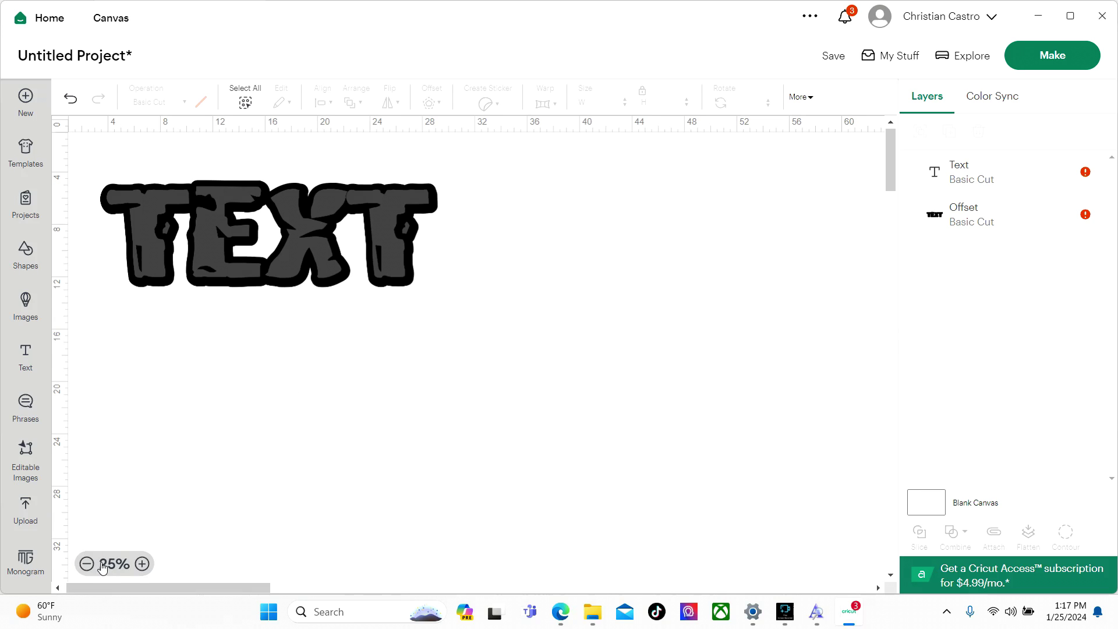
pyautogui.moveTo(512, 354); pyautogui.dragTo(146, 152)
pyautogui.moveTo(263, 247); pyautogui.dragTo(439, 330)
pyautogui.click(514, 197)
pyautogui.click(407, 305)
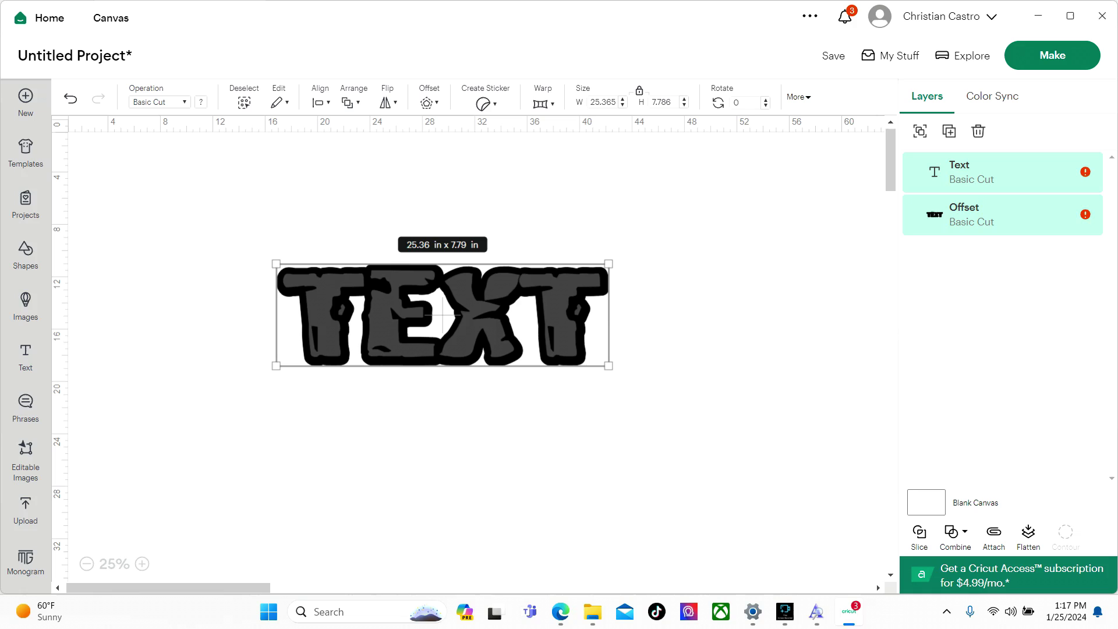
# Step: View the Combine options for the text and its offset, then close them and clear the selection
pyautogui.click(958, 533)
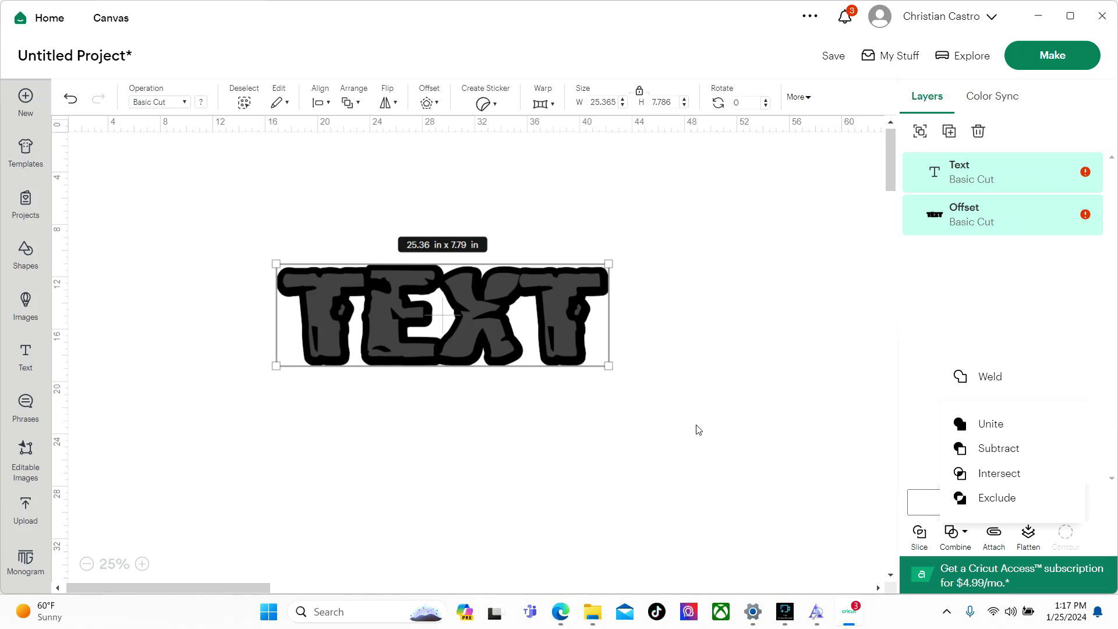
pyautogui.click(562, 429)
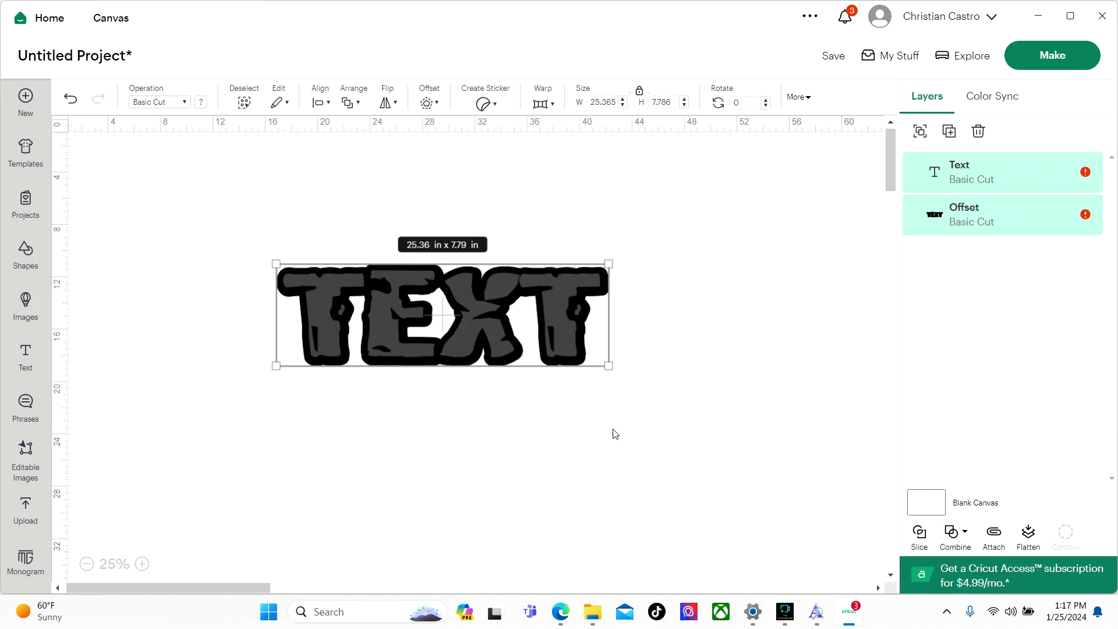
pyautogui.click(487, 467)
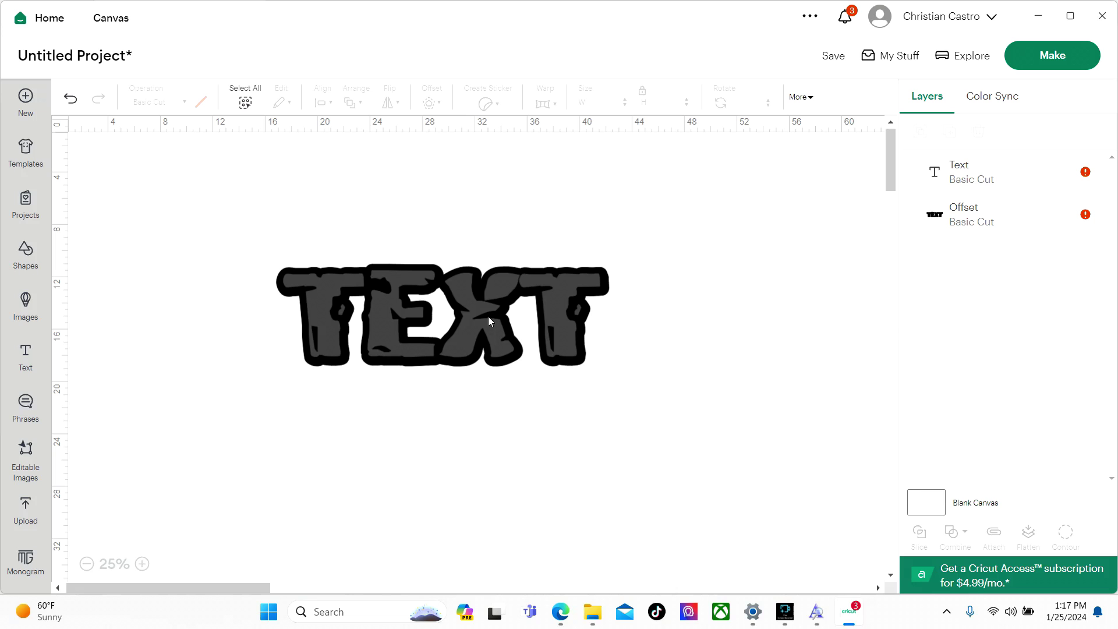
# Step: Duplicate the text layer and place the copy below the original text and offset
pyautogui.click(975, 168)
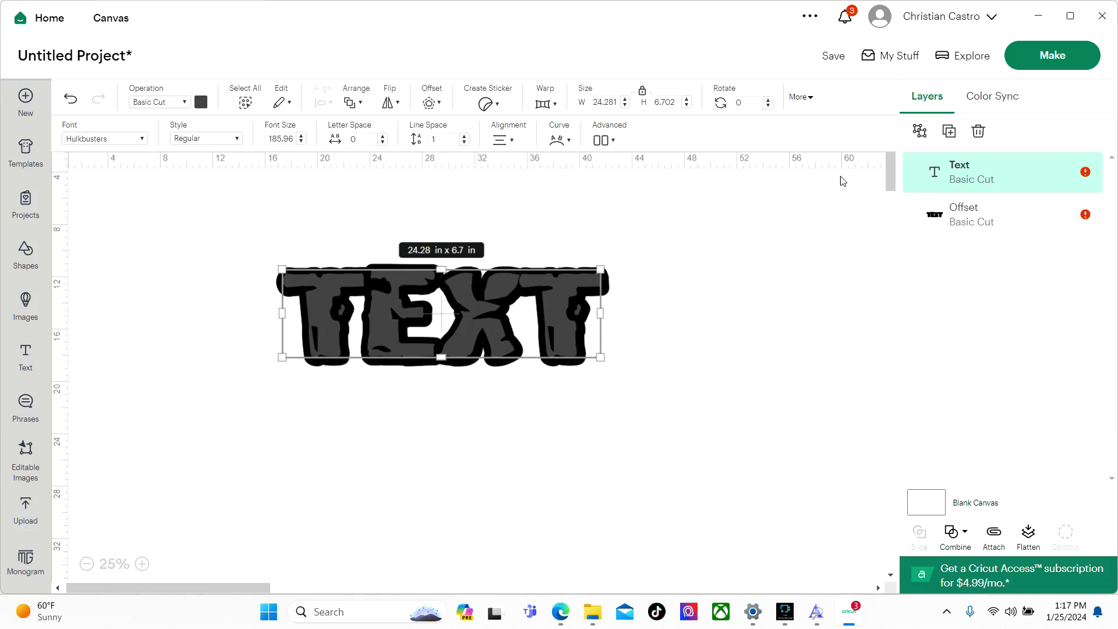
pyautogui.click(949, 131)
pyautogui.moveTo(260, 214); pyautogui.dragTo(478, 549)
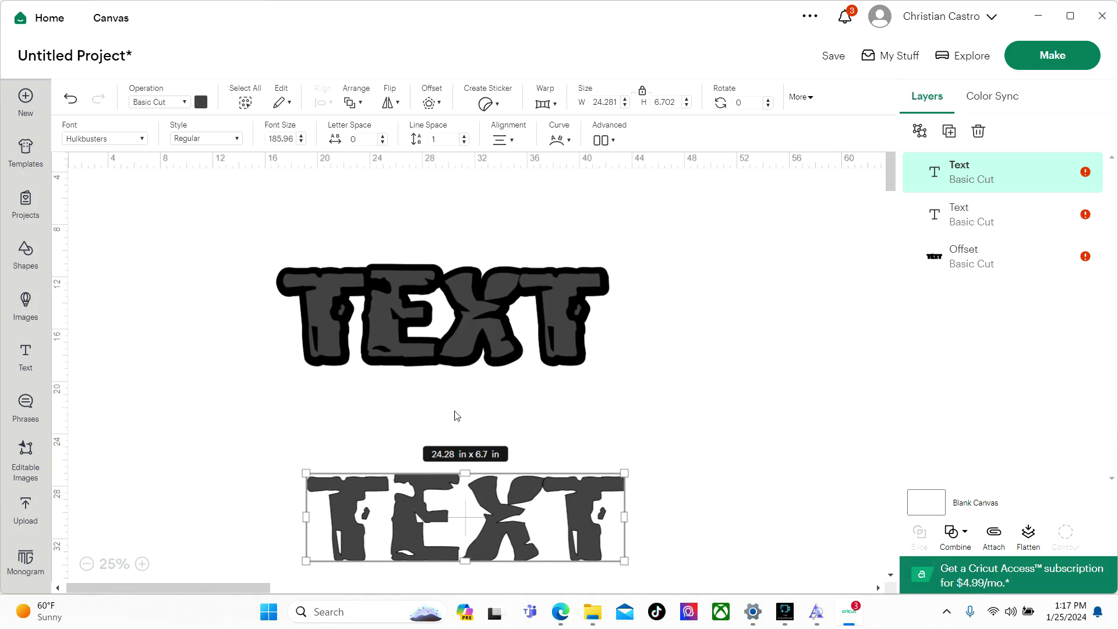
# Step: Select the original text with its offset and subtract the text from the offset
pyautogui.click(631, 317)
pyautogui.moveTo(230, 222); pyautogui.dragTo(678, 392)
pyautogui.click(951, 531)
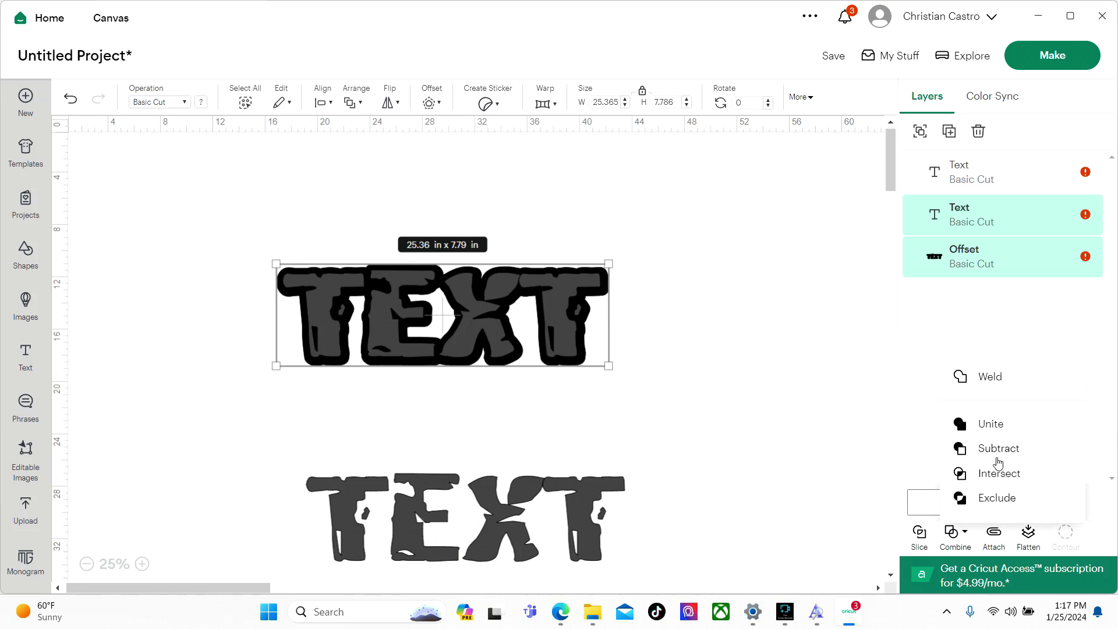
pyautogui.click(994, 447)
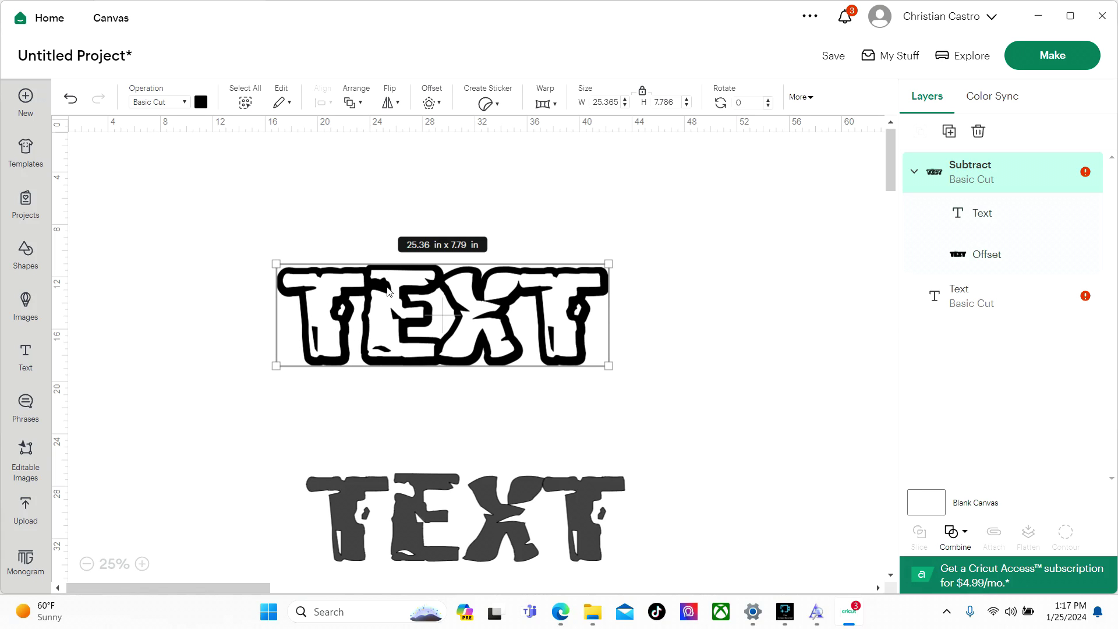
# Step: Fit the duplicate text inside the subtracted outline and deselect it
pyautogui.click(416, 490)
pyautogui.moveTo(418, 494); pyautogui.dragTo(396, 296)
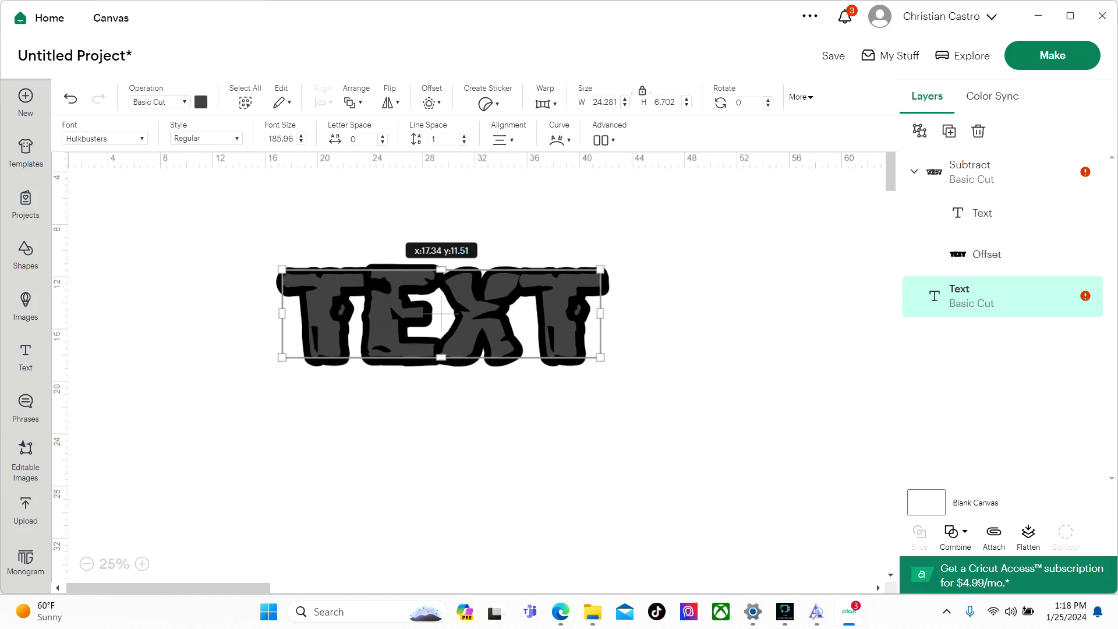
pyautogui.click(326, 224)
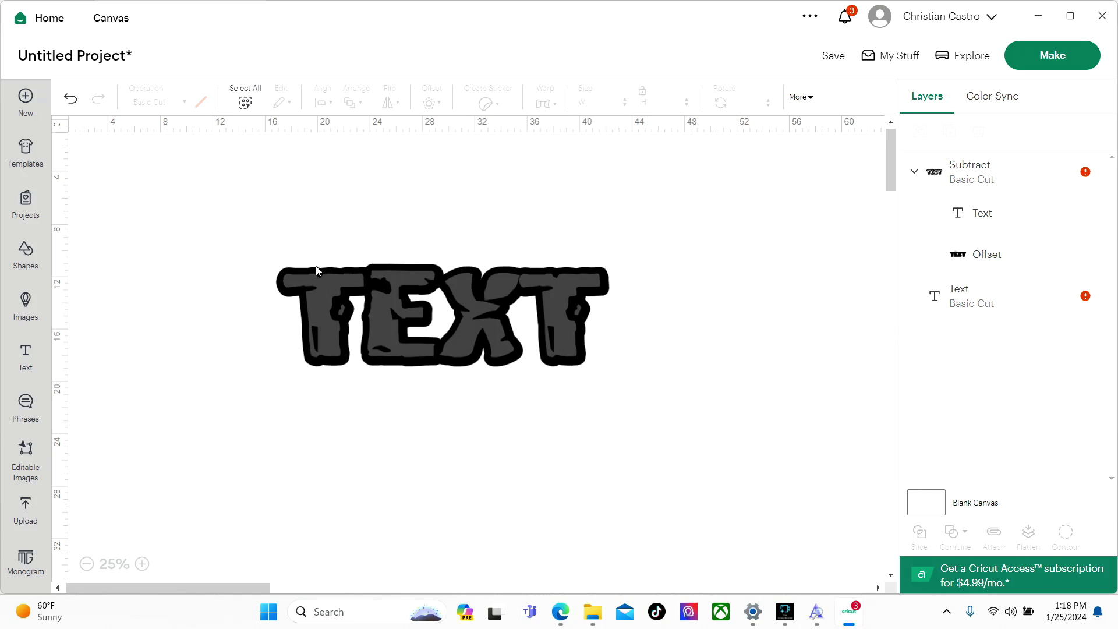
# Step: Move the subtracted outline below the text and view its Combine options, including Undo Subtract and Merge Layers
pyautogui.moveTo(416, 263); pyautogui.dragTo(415, 374)
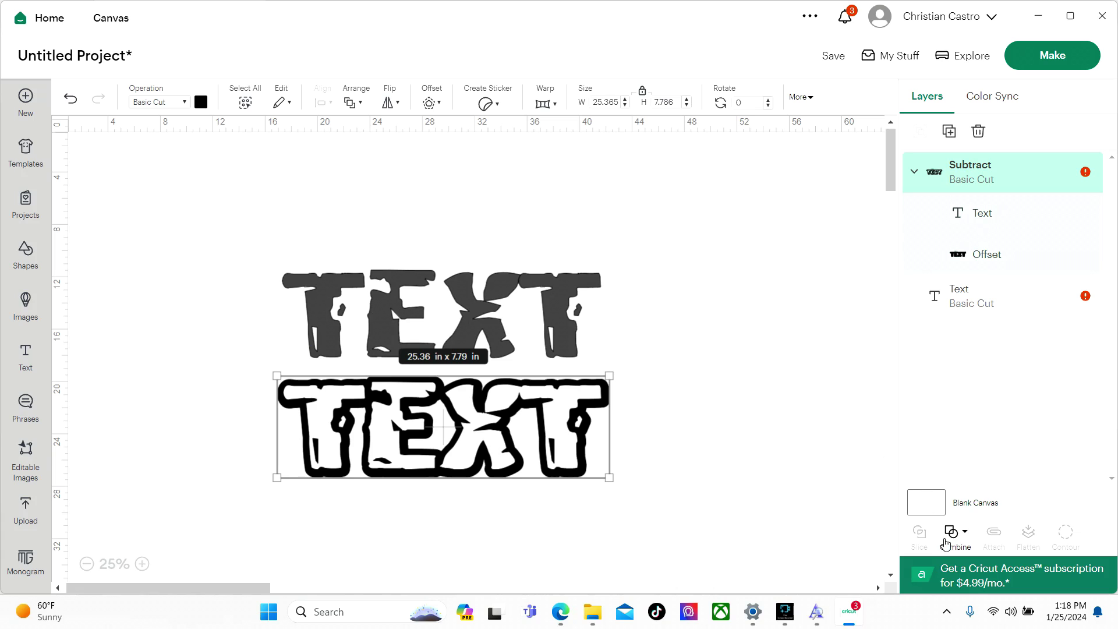
pyautogui.click(954, 533)
pyautogui.click(718, 446)
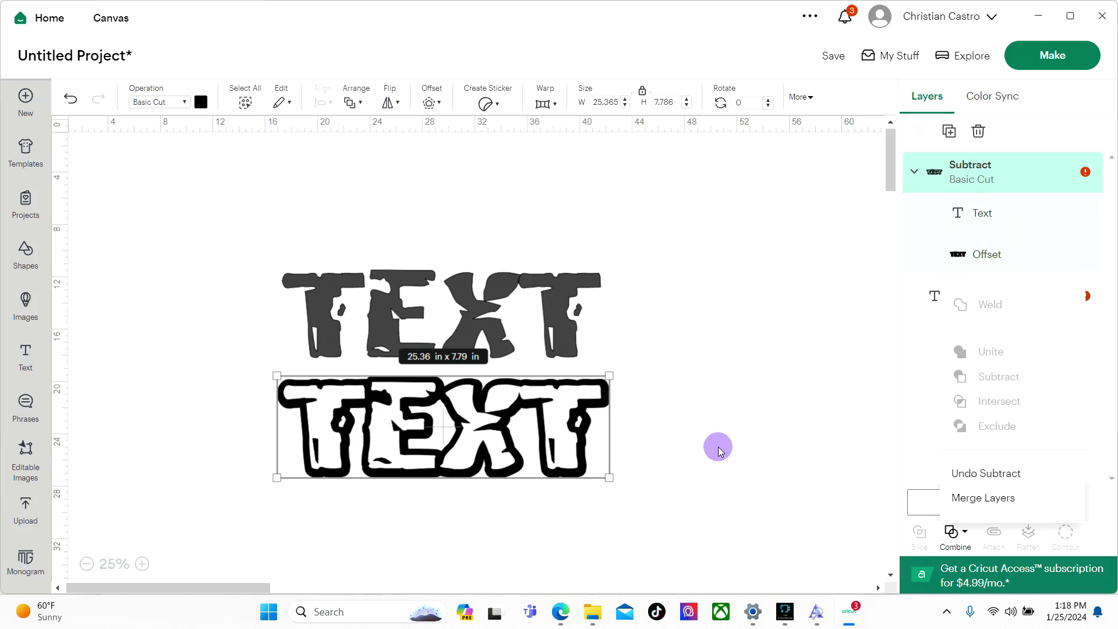
pyautogui.click(955, 531)
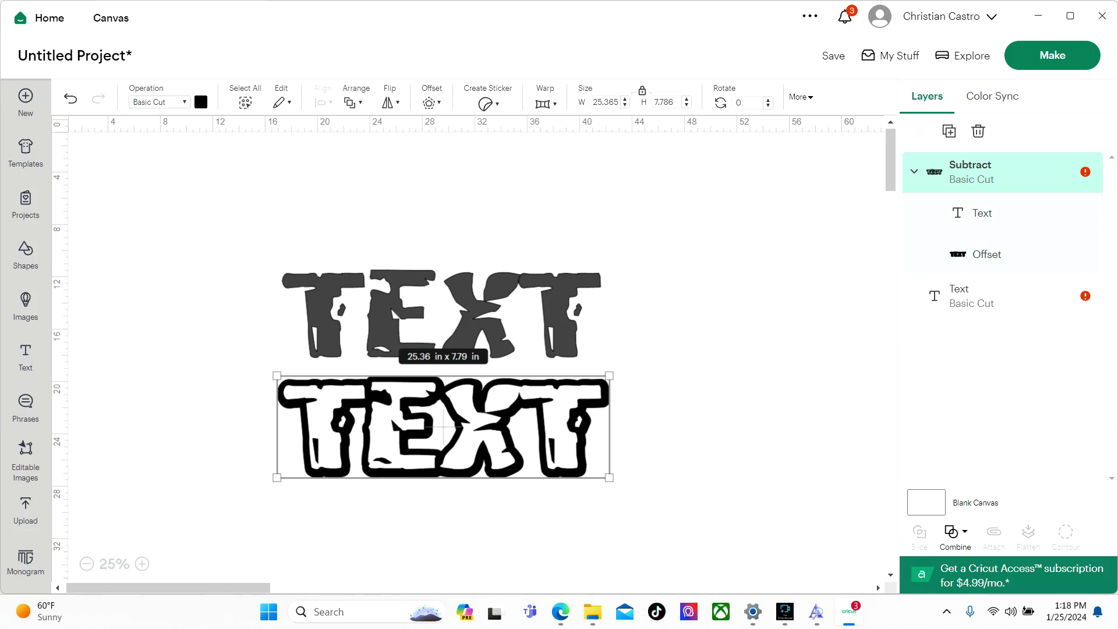
# Step: Move the subtracted outline back over the text and deselect it
pyautogui.click(679, 332)
pyautogui.moveTo(486, 439); pyautogui.dragTo(487, 327)
pyautogui.click(453, 218)
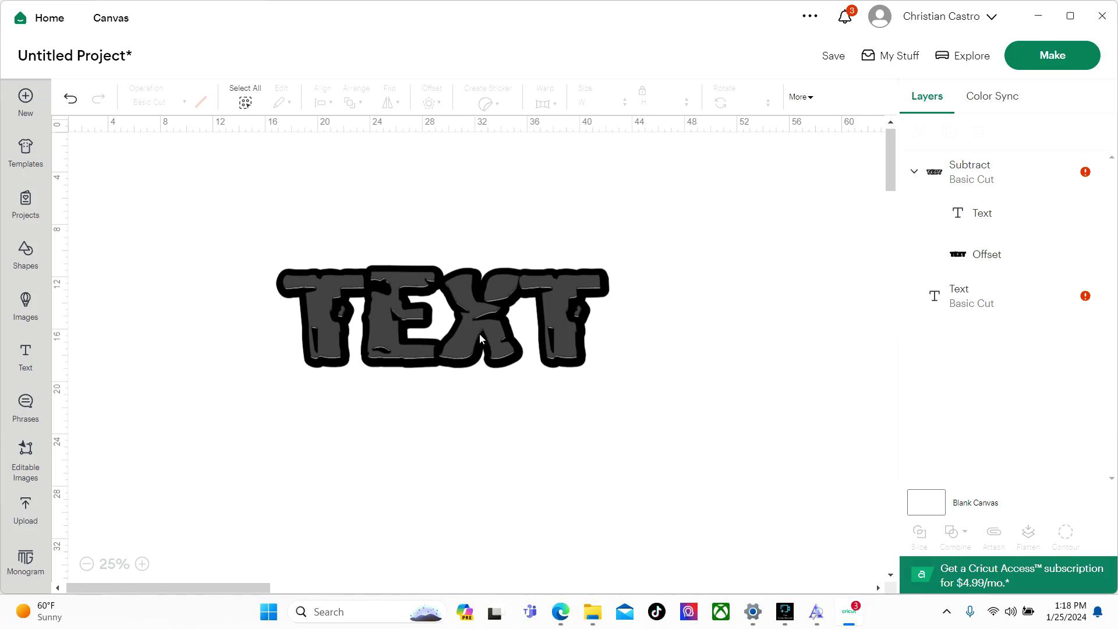
# Step: Move the dark text off the subtracted outline to a spot above it and start a new blank project
pyautogui.scroll(-3, 475, 282)
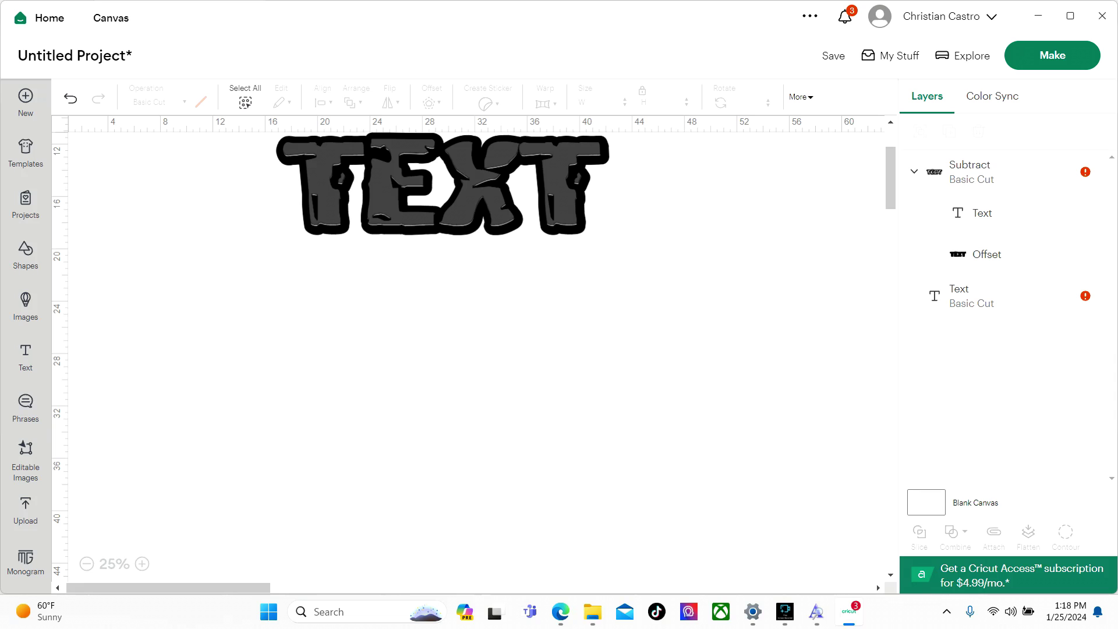
pyautogui.scroll(5, 609, 369)
pyautogui.moveTo(440, 328); pyautogui.dragTo(466, 308)
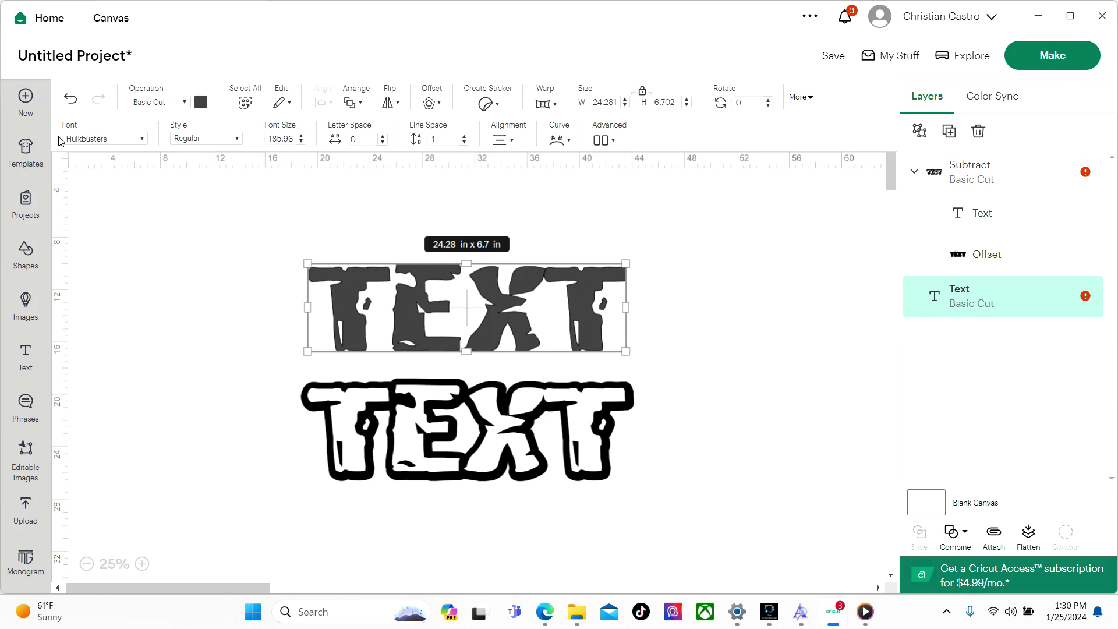
pyautogui.click(25, 98)
pyautogui.click(559, 74)
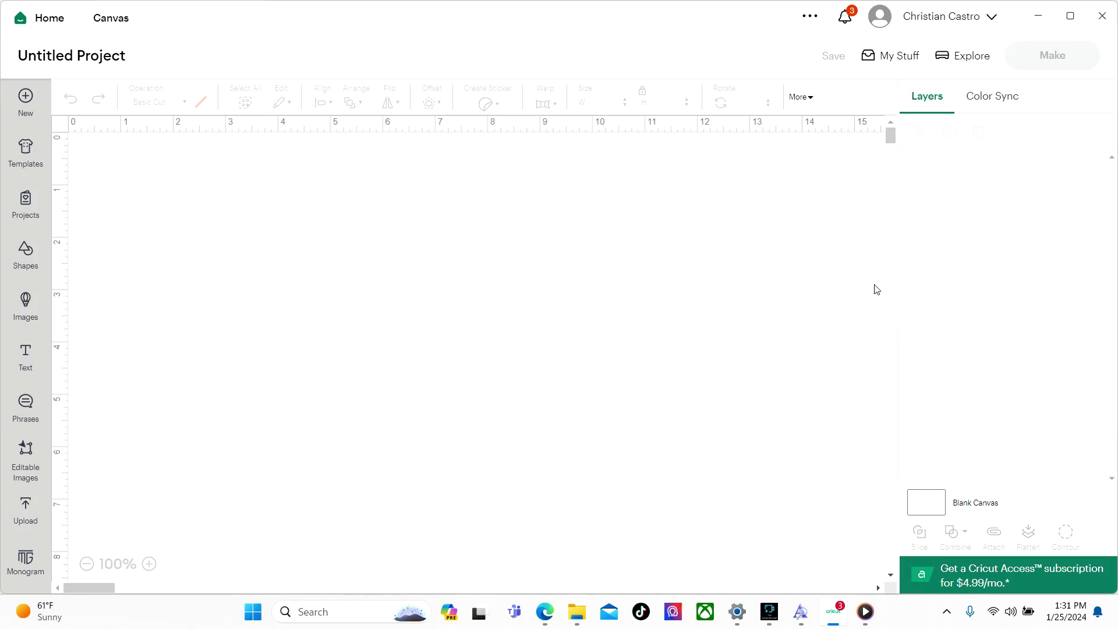
# Step: Switch to Microsoft Edge, open Google in a new tab and search for "bape logo"
pyautogui.click(545, 611)
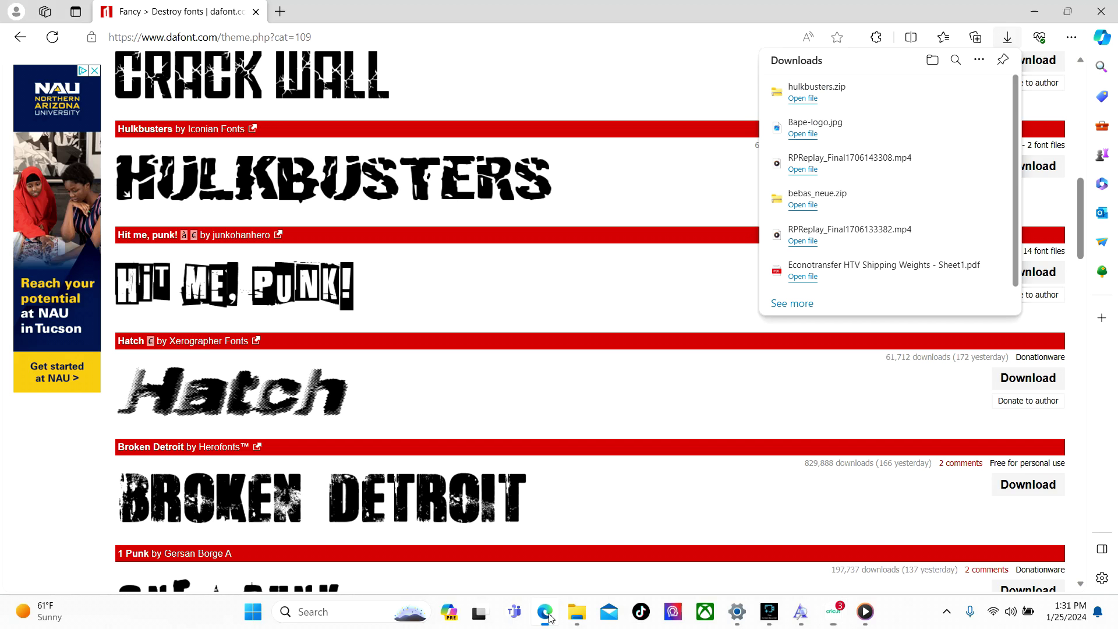
pyautogui.click(280, 12)
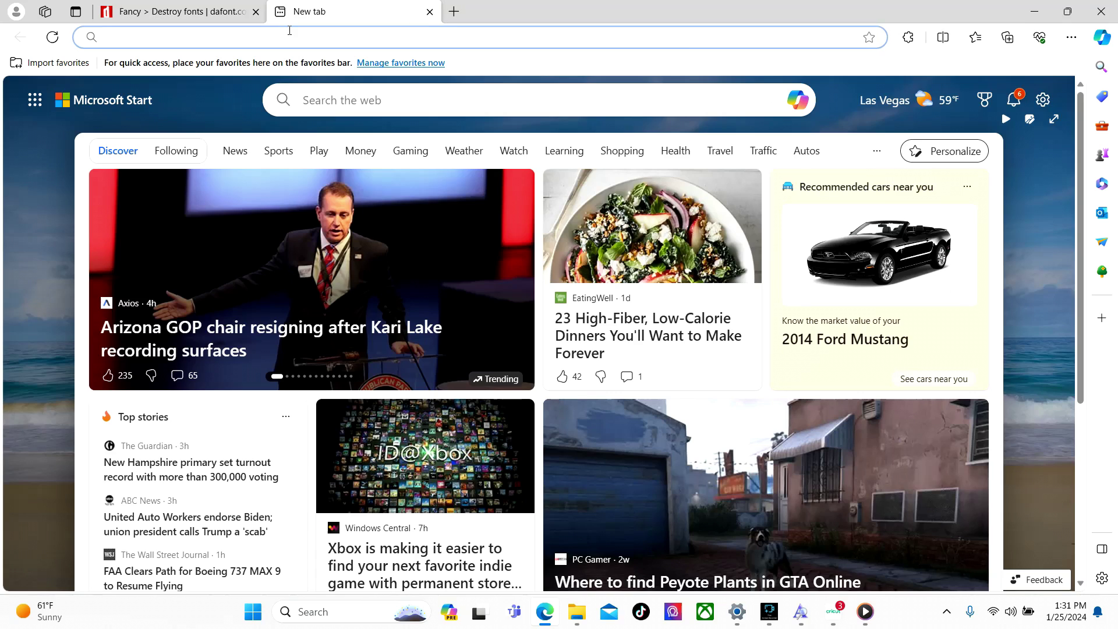
pyautogui.write('goo')
pyautogui.press('Return')
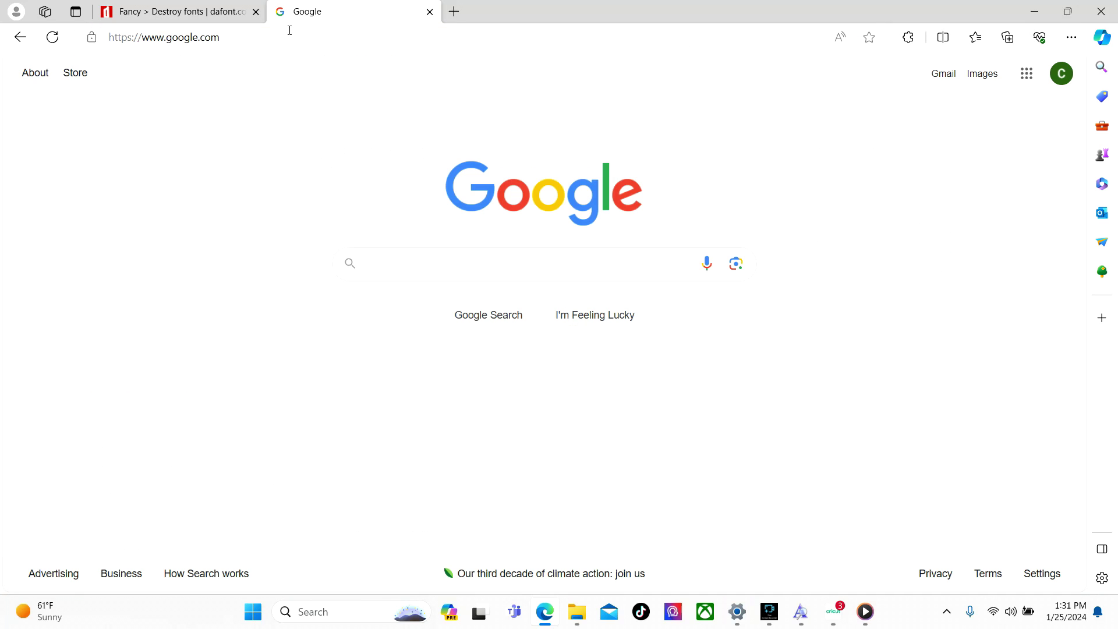
pyautogui.write('bape logo')
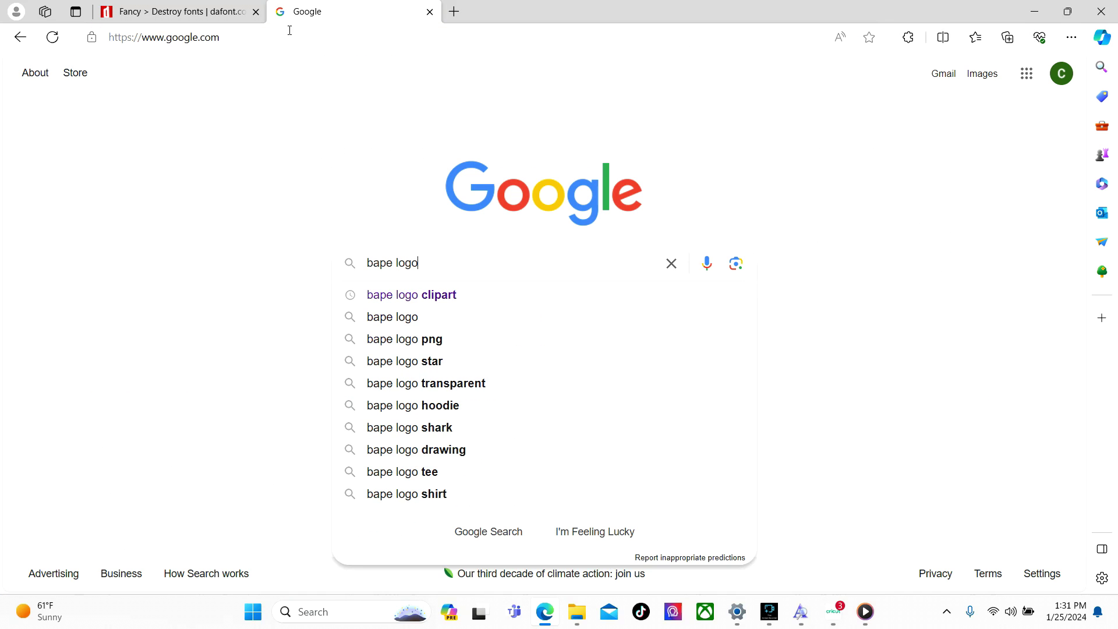
pyautogui.press('Return')
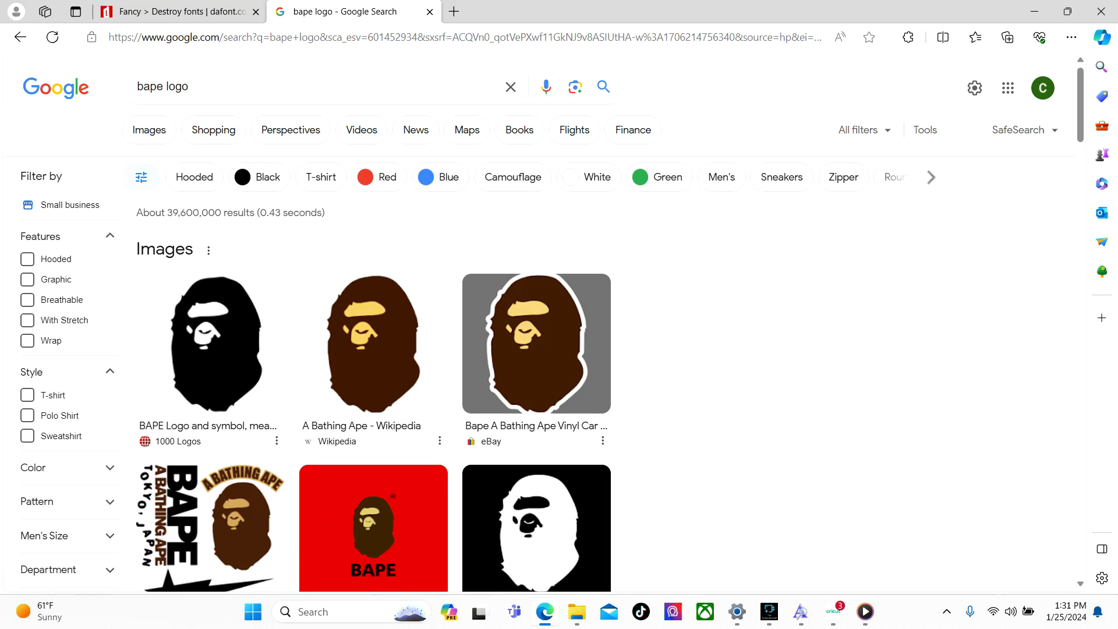
# Step: Open the black BAPE logo result from 1000 Logos and view its option for saving the image
pyautogui.click(210, 344)
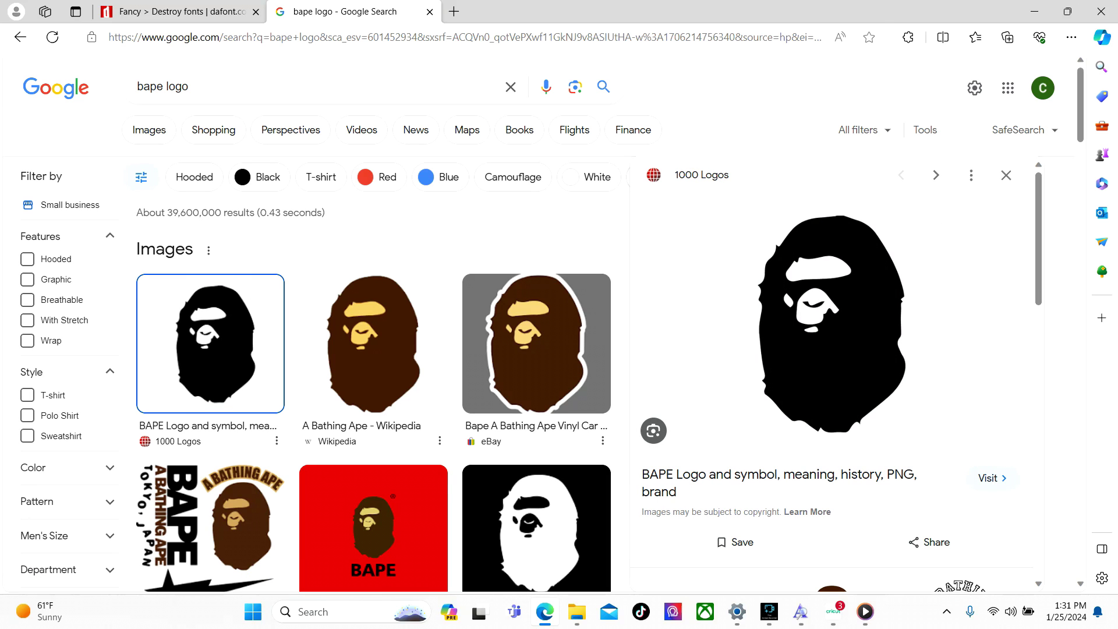
pyautogui.rightClick(781, 300)
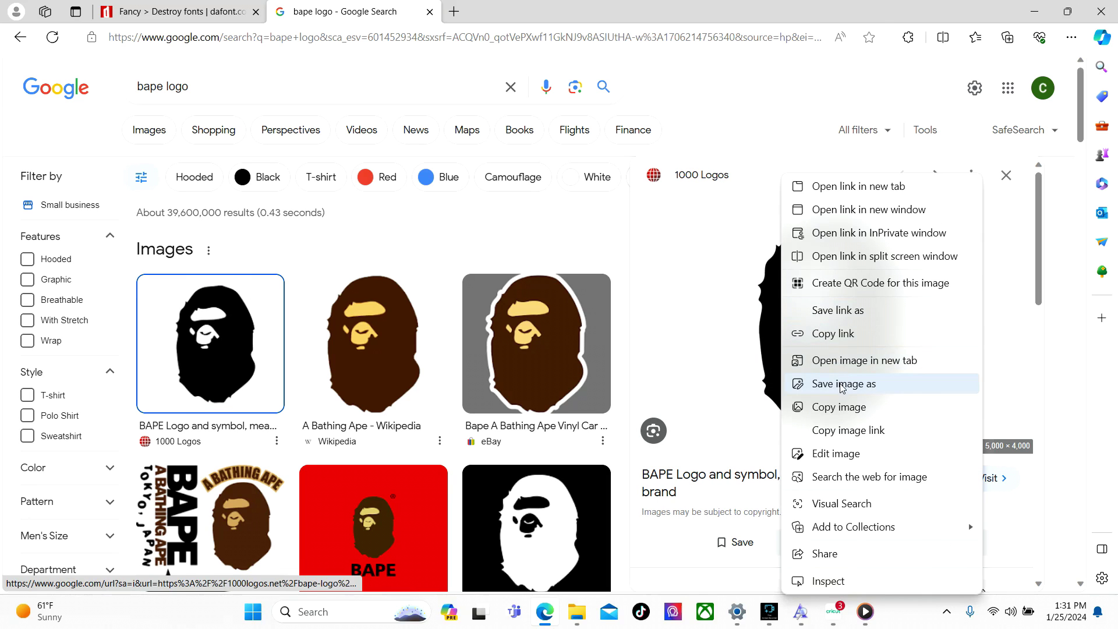
pyautogui.click(749, 88)
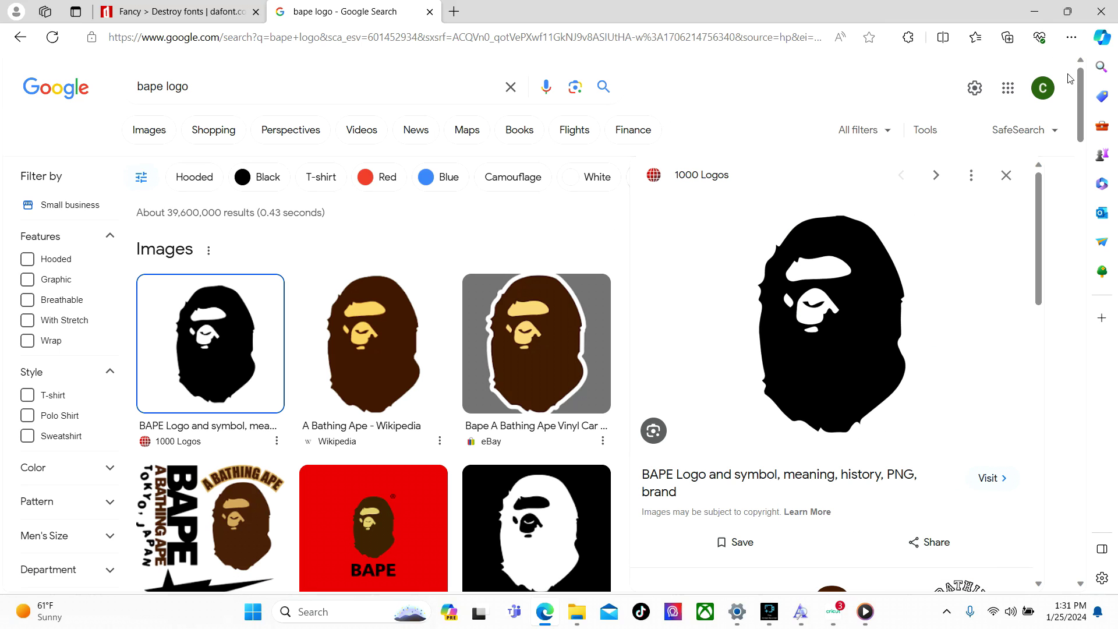
pyautogui.click(1074, 40)
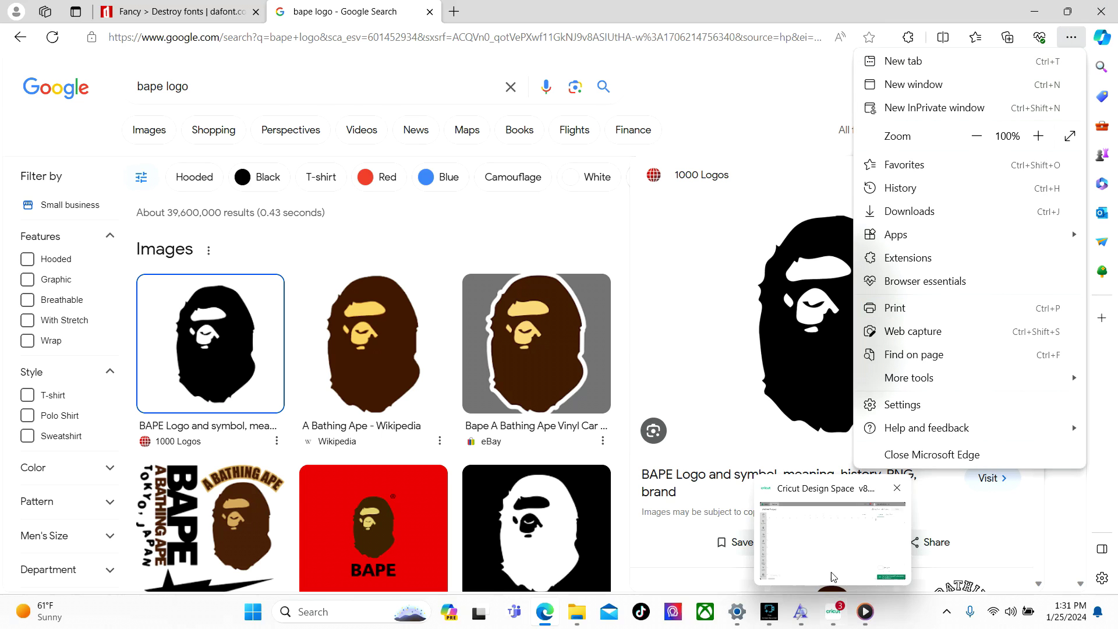
# Step: Switch to Cricut Design Space and load the Bape-logo JPG from the Downloads folder as a new image upload
pyautogui.click(829, 617)
pyautogui.click(27, 507)
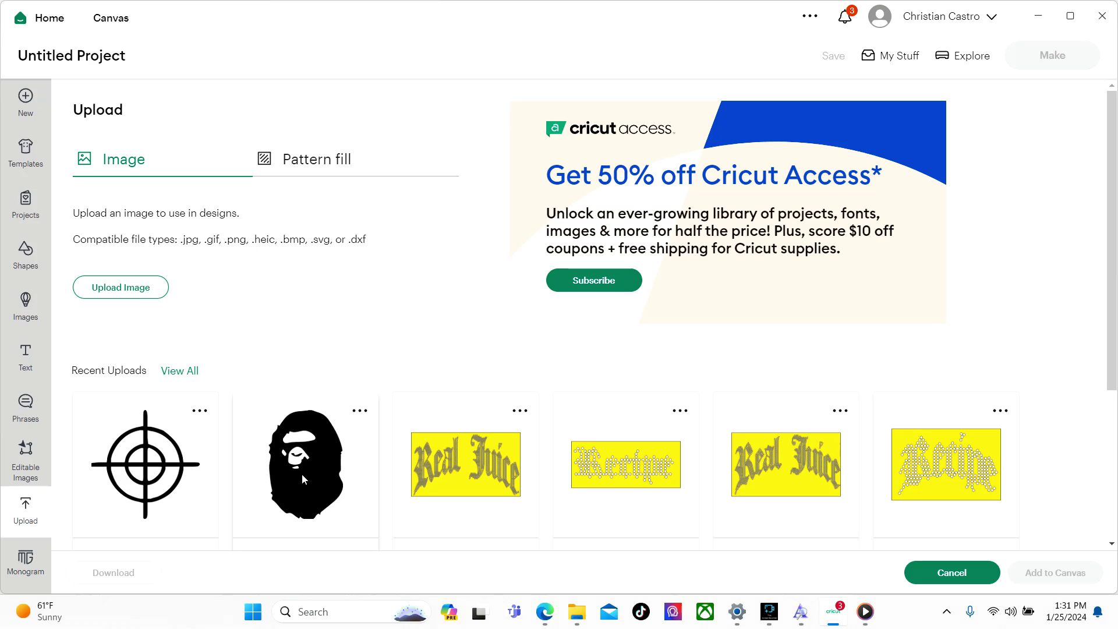
pyautogui.click(125, 287)
pyautogui.moveTo(581, 614)
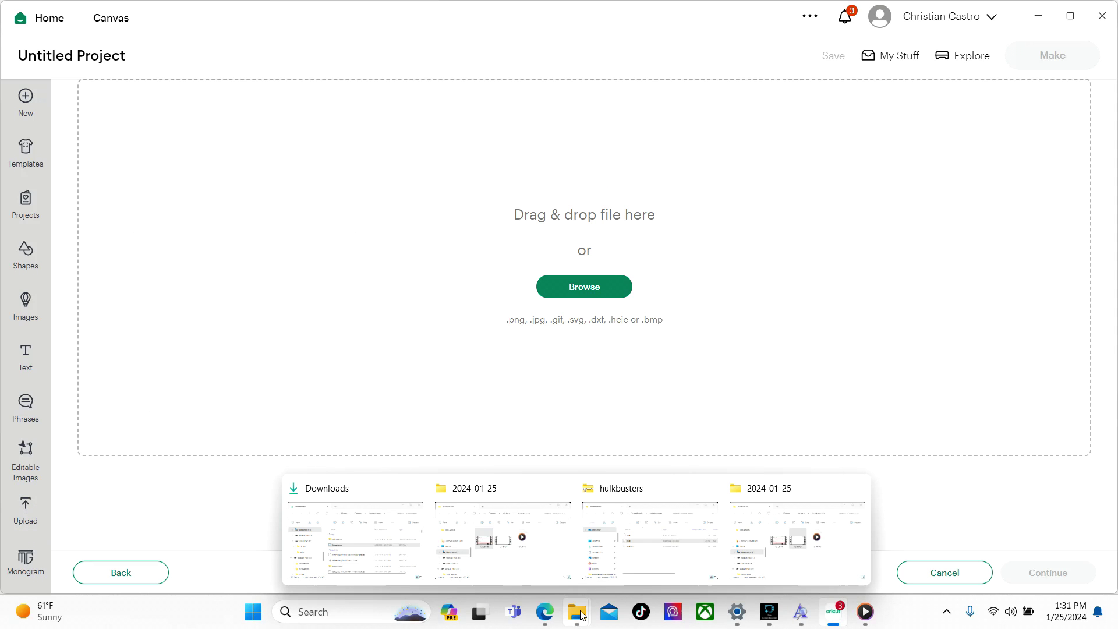
pyautogui.click(421, 530)
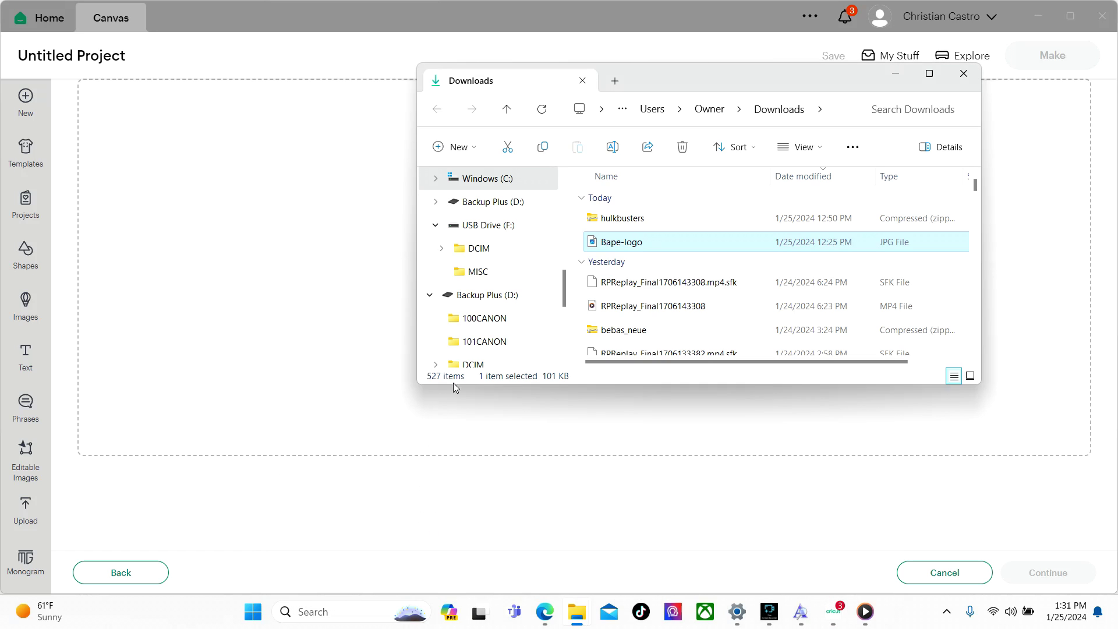
pyautogui.moveTo(668, 242); pyautogui.dragTo(338, 256)
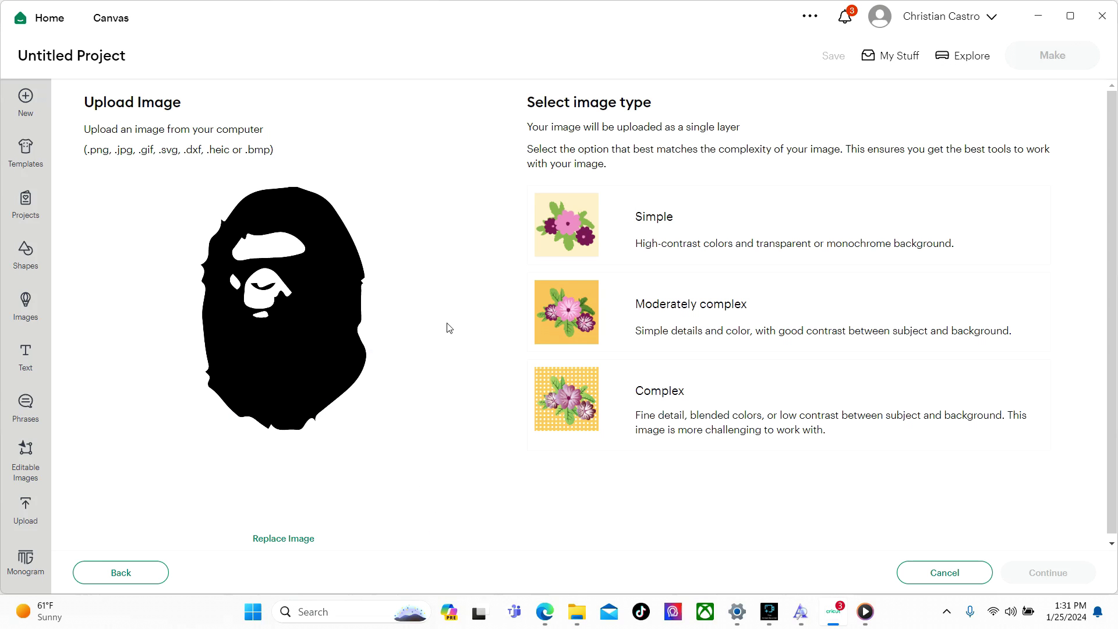
# Step: Choose the Simple image type and remove the background around the logo and inside its face openings, applying the result
pyautogui.click(747, 223)
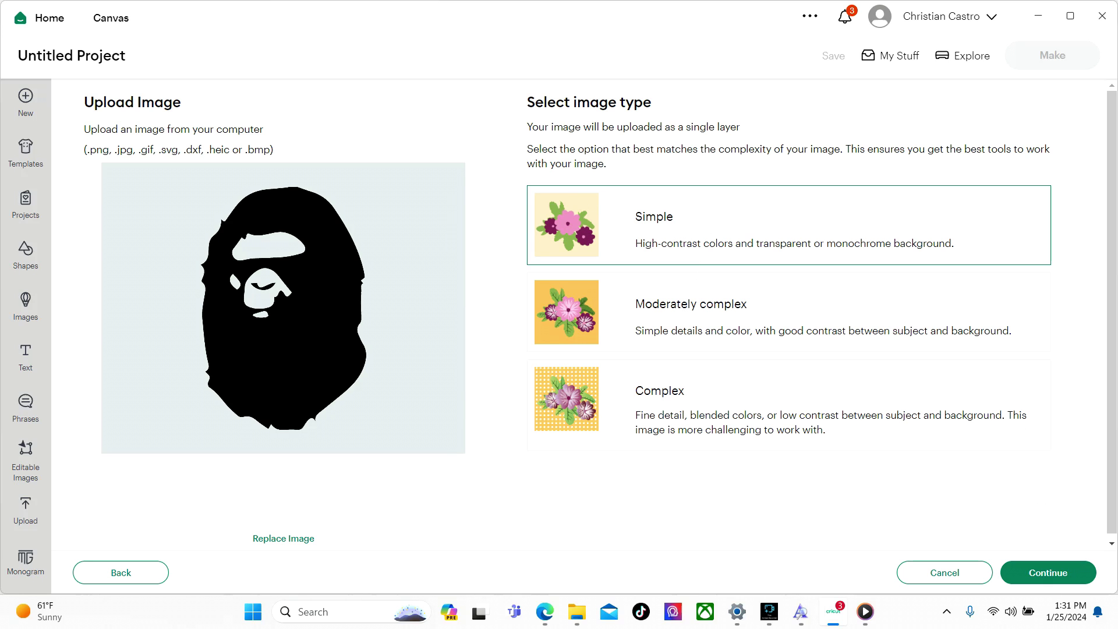
pyautogui.click(1042, 571)
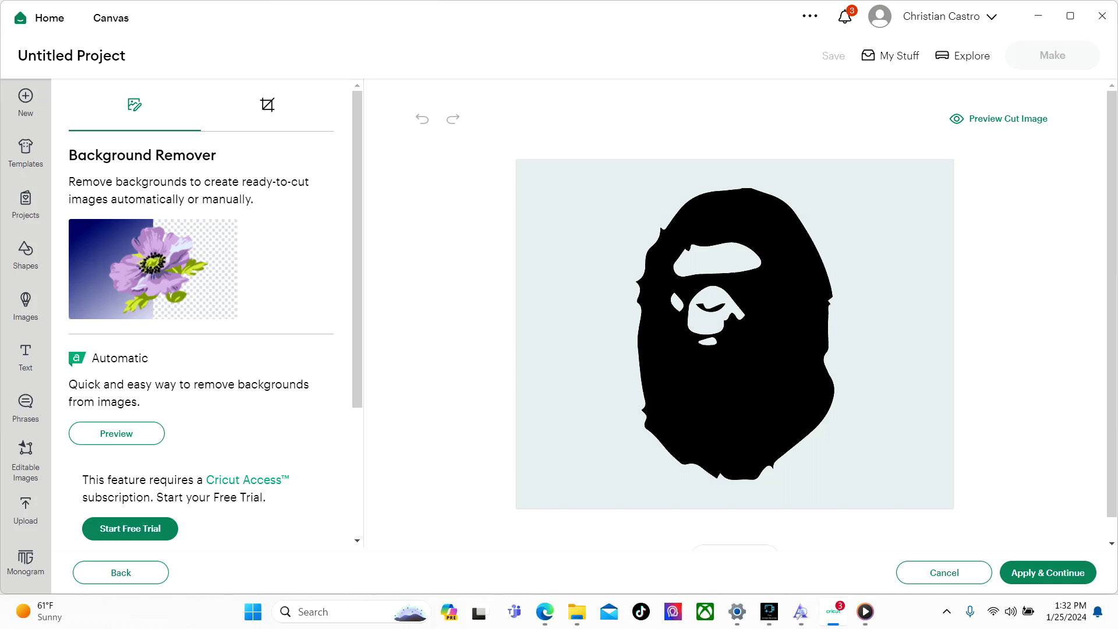
pyautogui.click(671, 456)
pyautogui.click(718, 258)
pyautogui.click(676, 302)
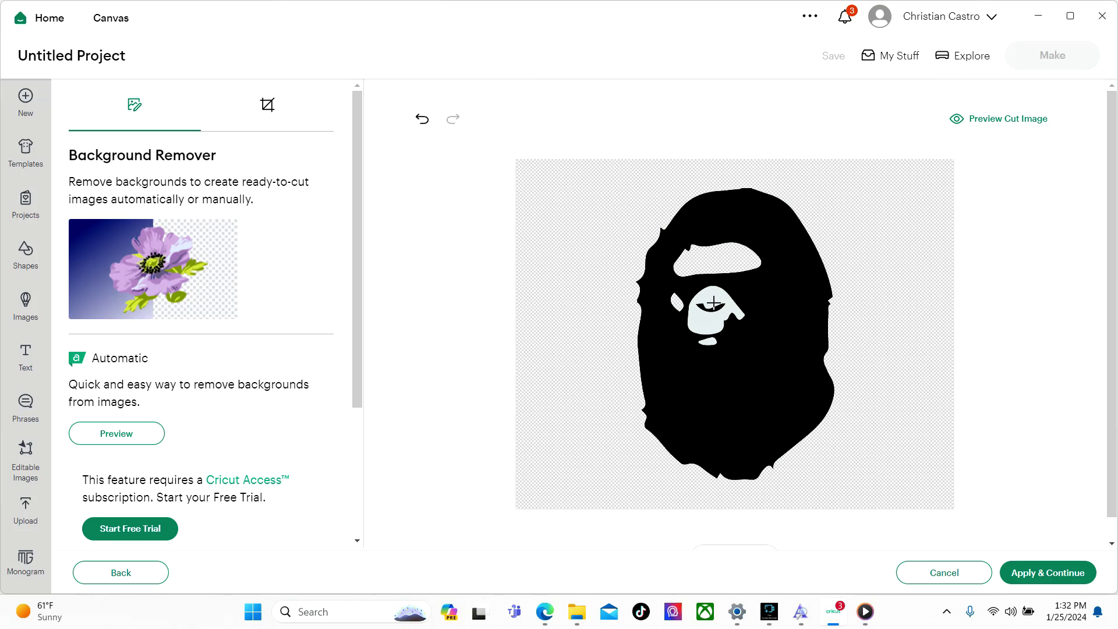
pyautogui.click(711, 341)
pyautogui.click(1026, 573)
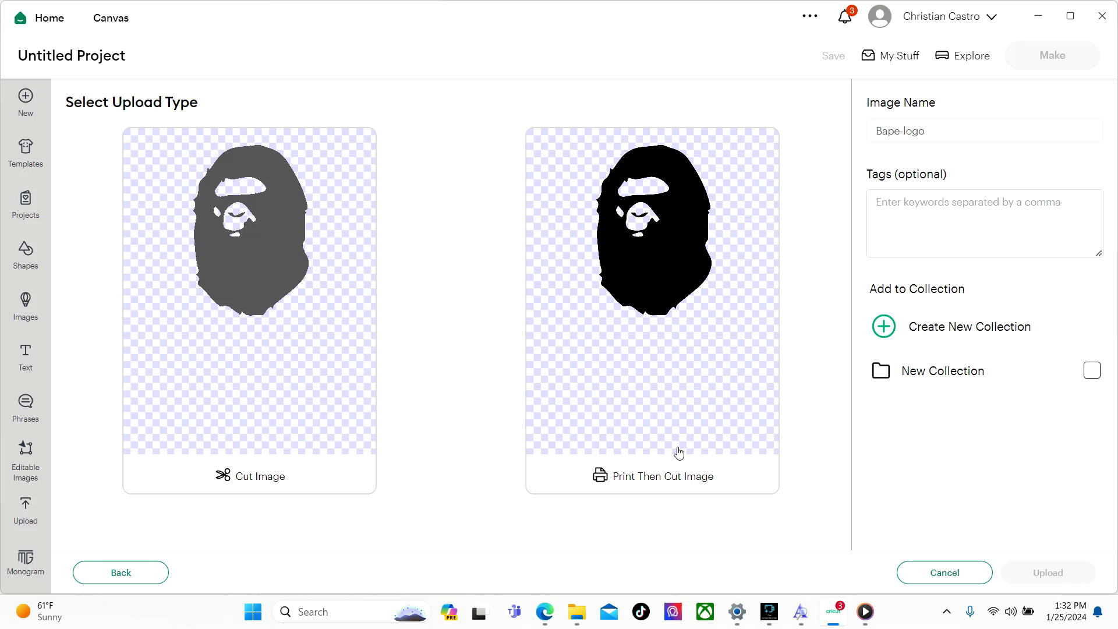
# Step: Upload the logo as a Cut Image and add it to the canvas
pyautogui.click(250, 387)
pyautogui.click(1044, 568)
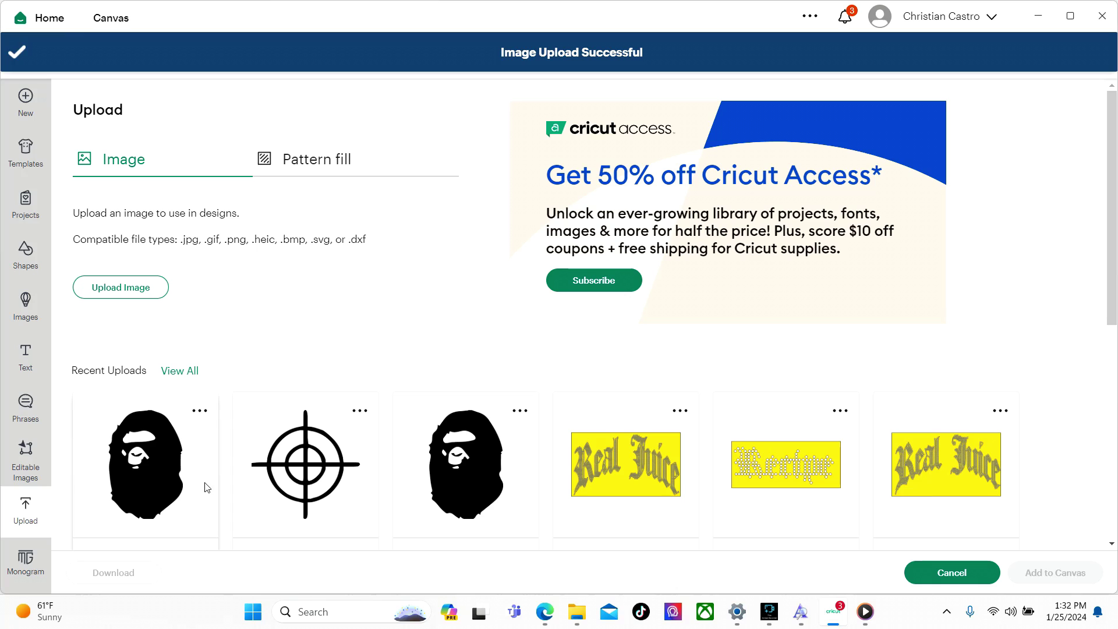
pyautogui.click(198, 483)
pyautogui.click(1047, 572)
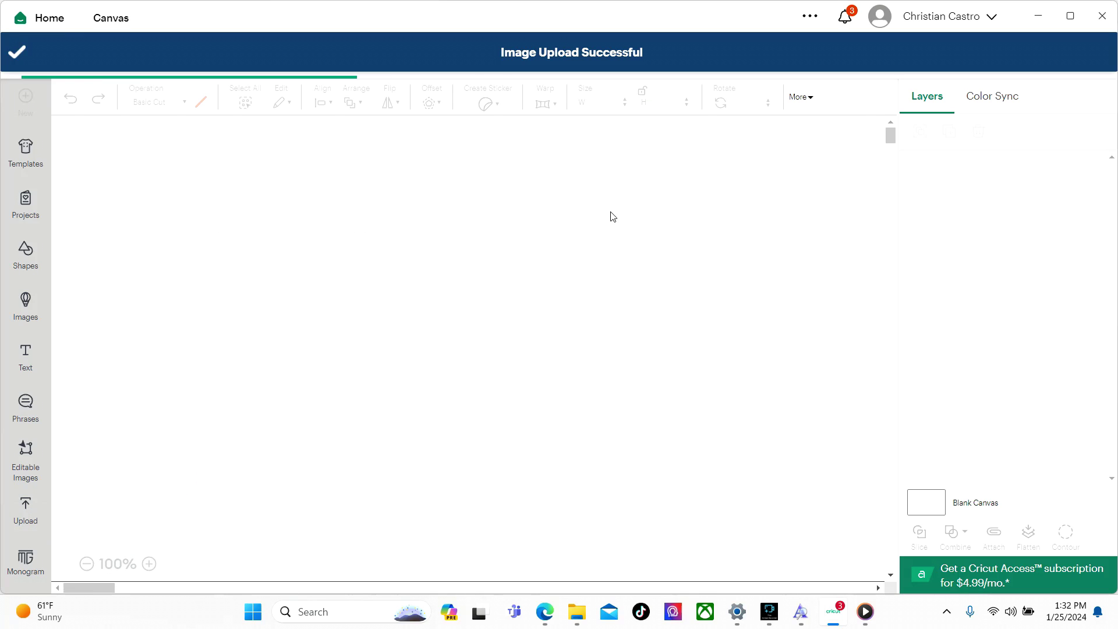
# Step: Shrink the Bape logo on the canvas to about 9.2 by 13.52 in
pyautogui.moveTo(94, 158); pyautogui.dragTo(363, 177)
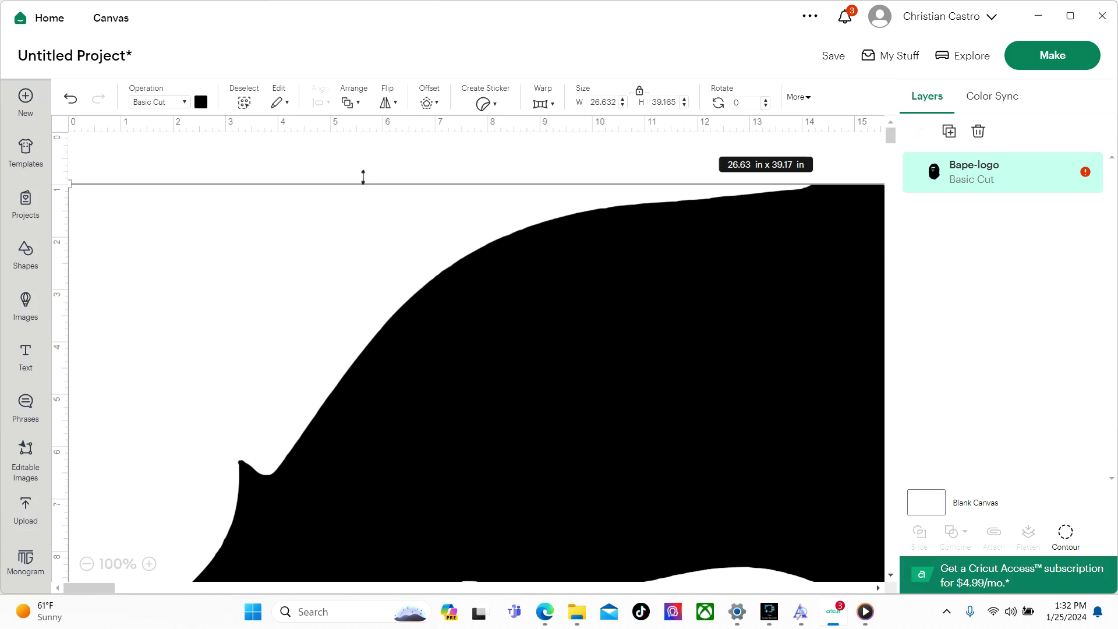
pyautogui.scroll(-10, 512, 280)
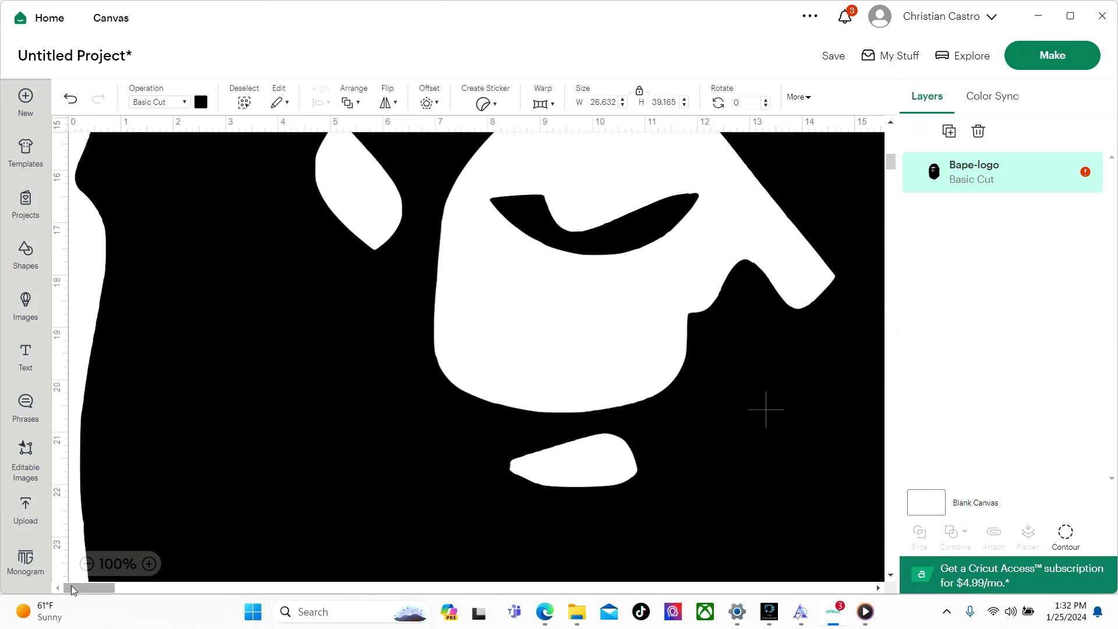
pyautogui.click(88, 564)
pyautogui.click(88, 564)
pyautogui.click(87, 563)
pyautogui.hscroll(5, 274, 376)
pyautogui.hscroll(-4, 372, 264)
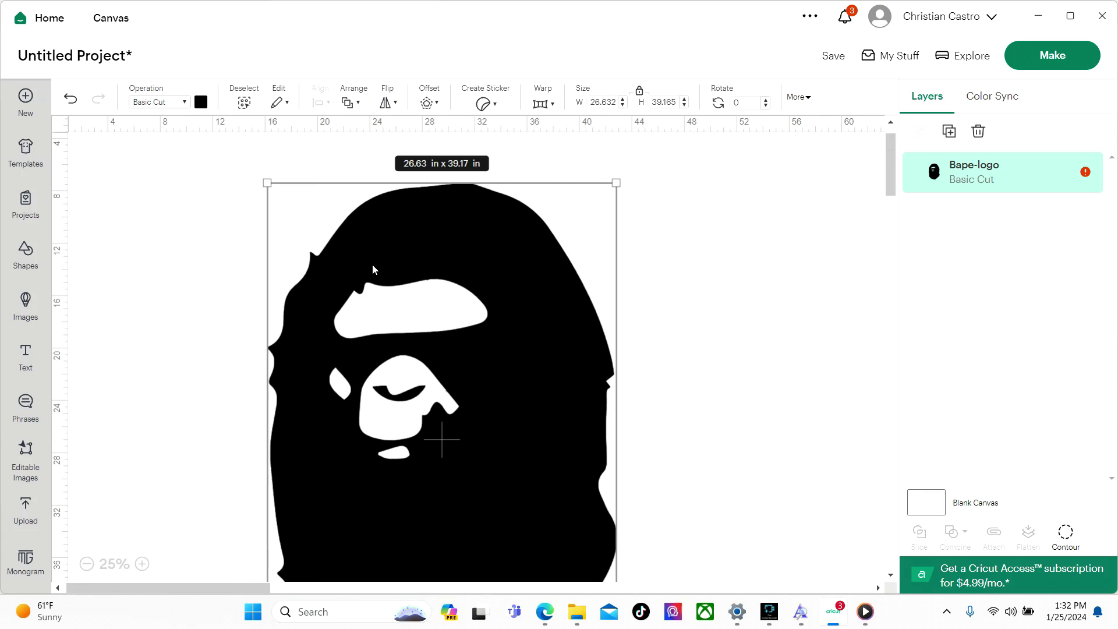
pyautogui.moveTo(271, 170); pyautogui.dragTo(562, 513)
pyautogui.moveTo(562, 564); pyautogui.dragTo(368, 338)
# Step: Move the resized Bape logo to the middle of the visible canvas area
pyautogui.click(142, 564)
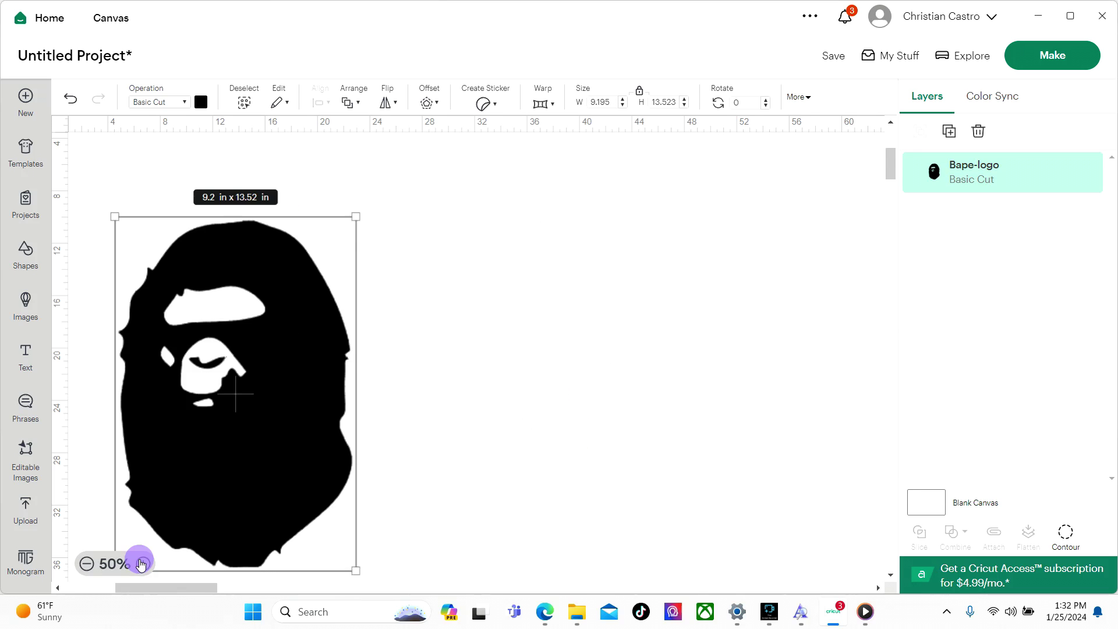
pyautogui.click(142, 563)
pyautogui.moveTo(148, 473); pyautogui.dragTo(616, 347)
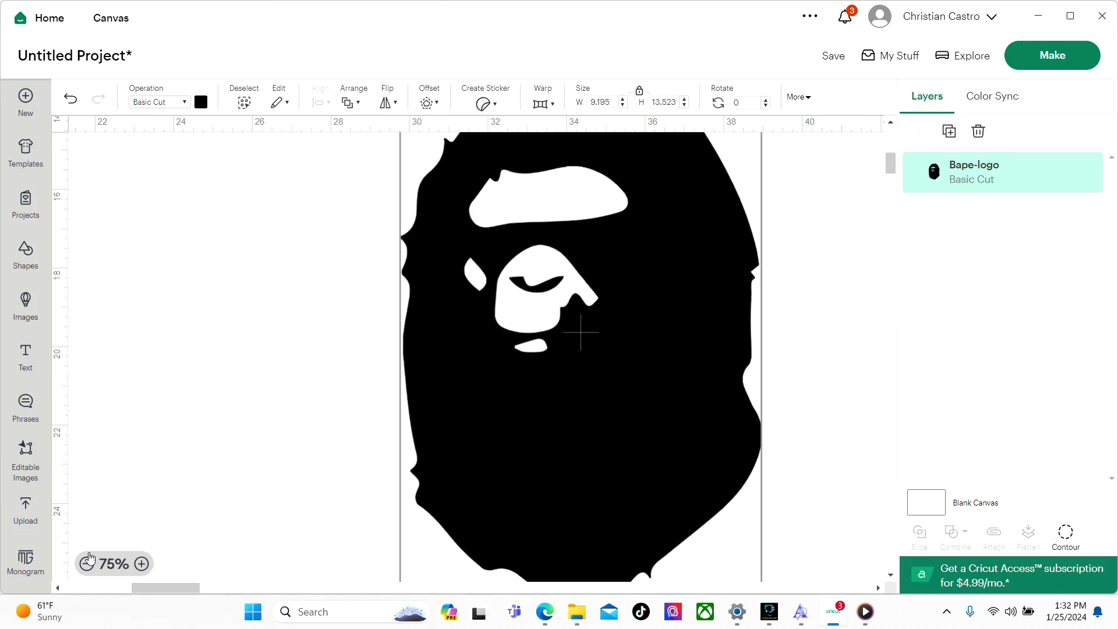
pyautogui.click(87, 564)
pyautogui.moveTo(579, 344); pyautogui.dragTo(538, 331)
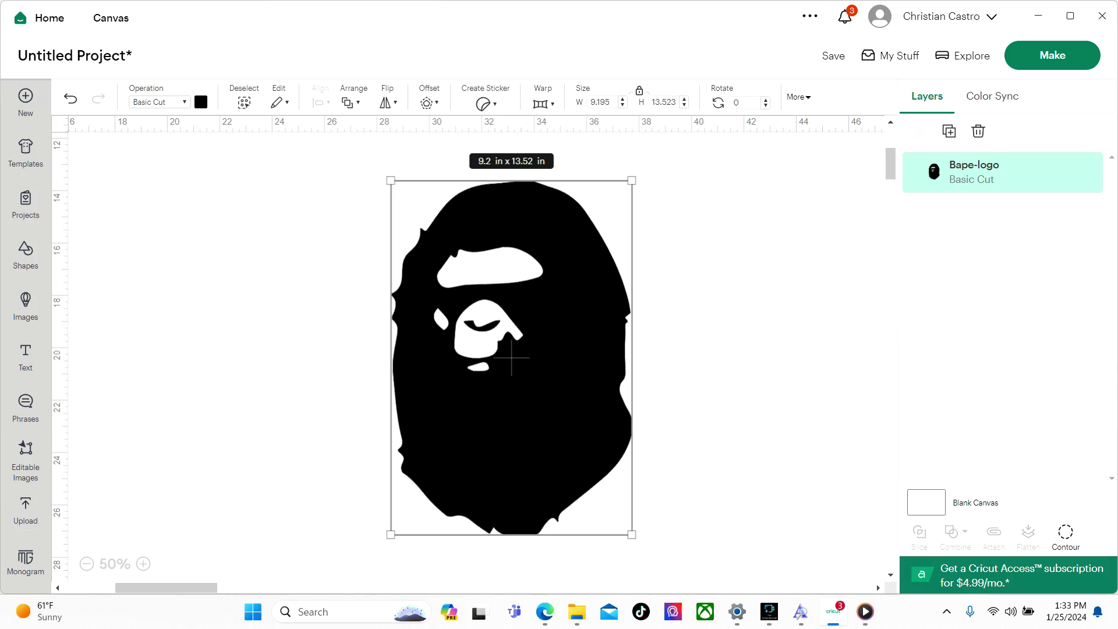
# Step: Start a new blank project and look through the recent image uploads
pyautogui.click(25, 99)
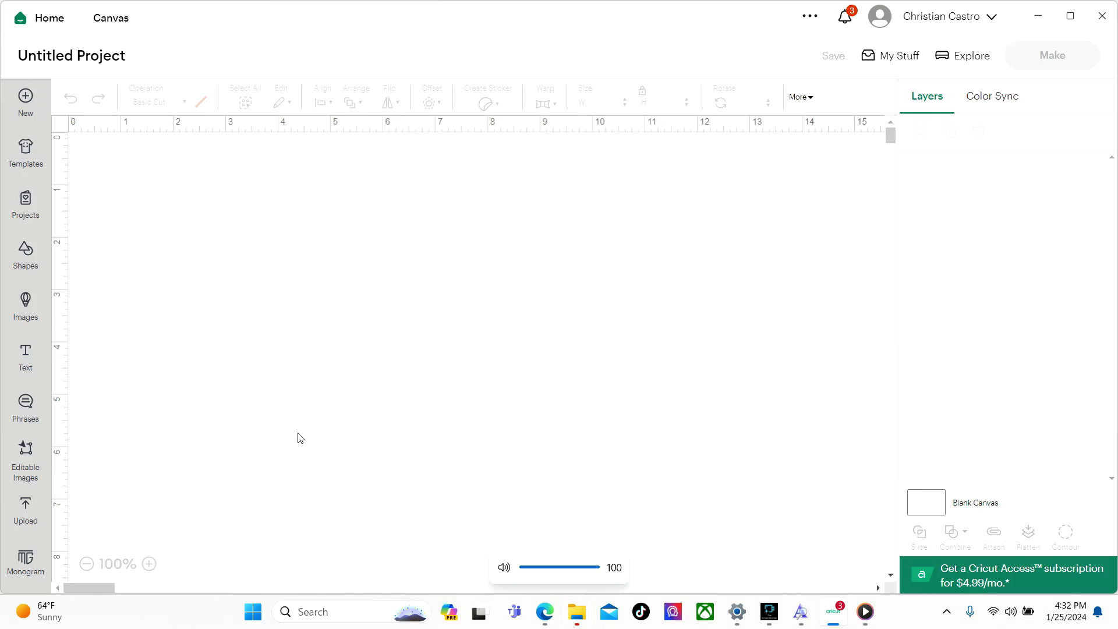
pyautogui.click(26, 506)
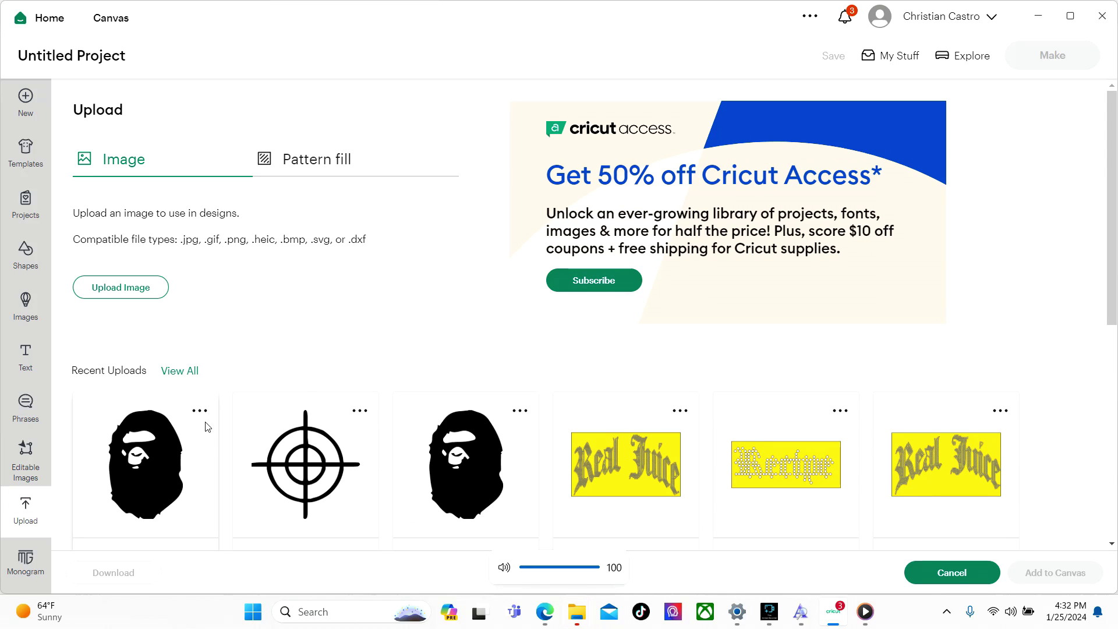
pyautogui.scroll(-5, 306, 317)
pyautogui.scroll(-2, 309, 319)
pyautogui.scroll(10, 304, 317)
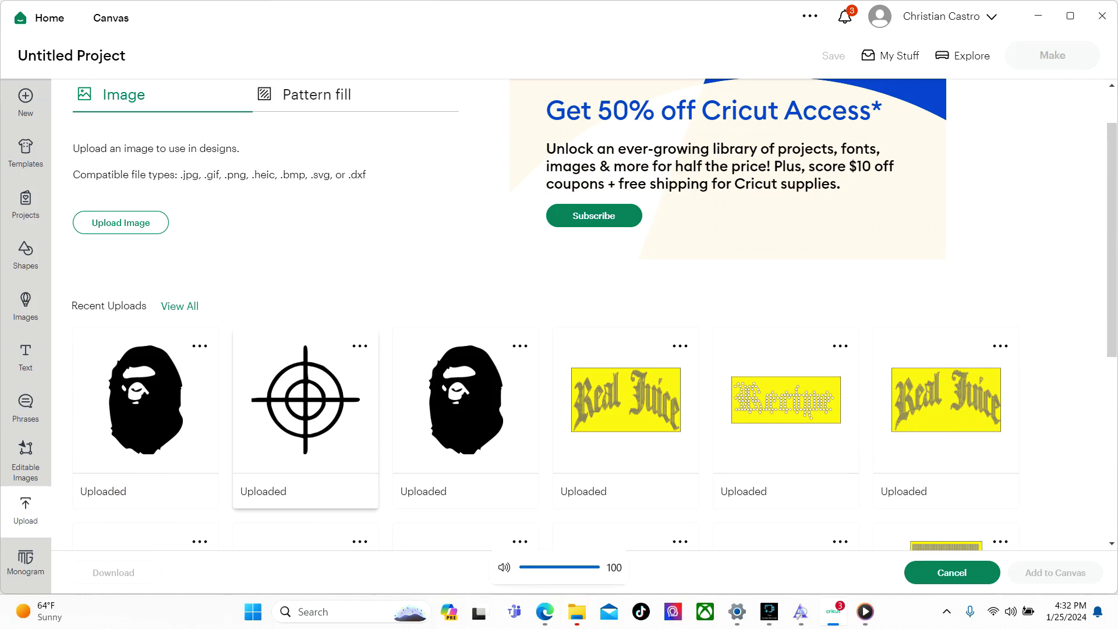
# Step: Find the crosshair target among all uploaded images, add it to the canvas and return to the canvas
pyautogui.click(179, 306)
pyautogui.scroll(-3, 617, 289)
pyautogui.scroll(-15, 619, 290)
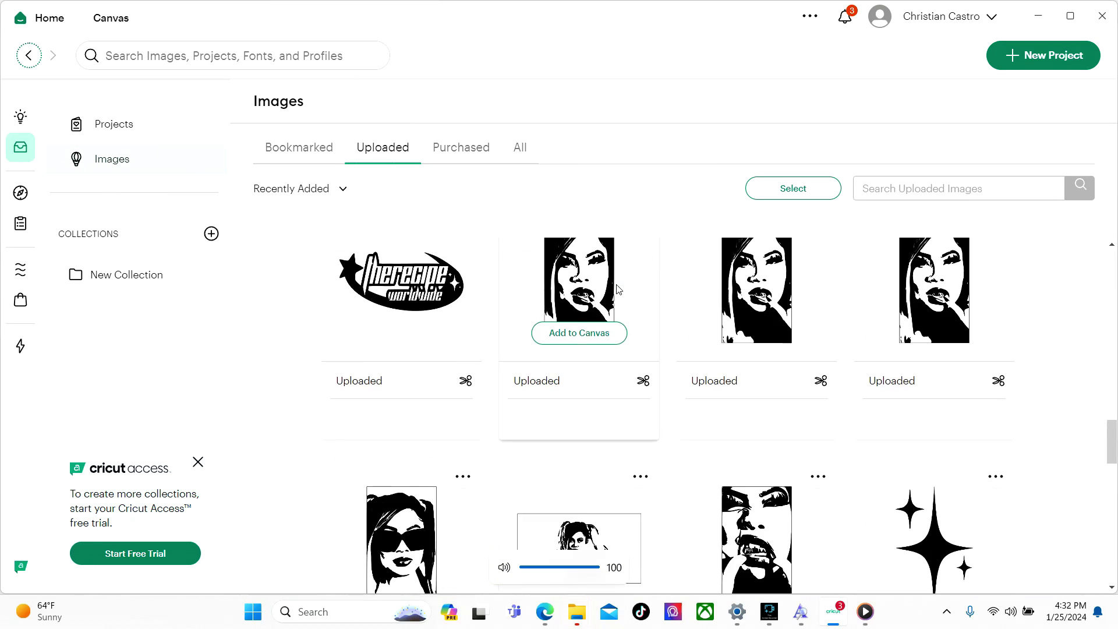
pyautogui.scroll(-8, 618, 289)
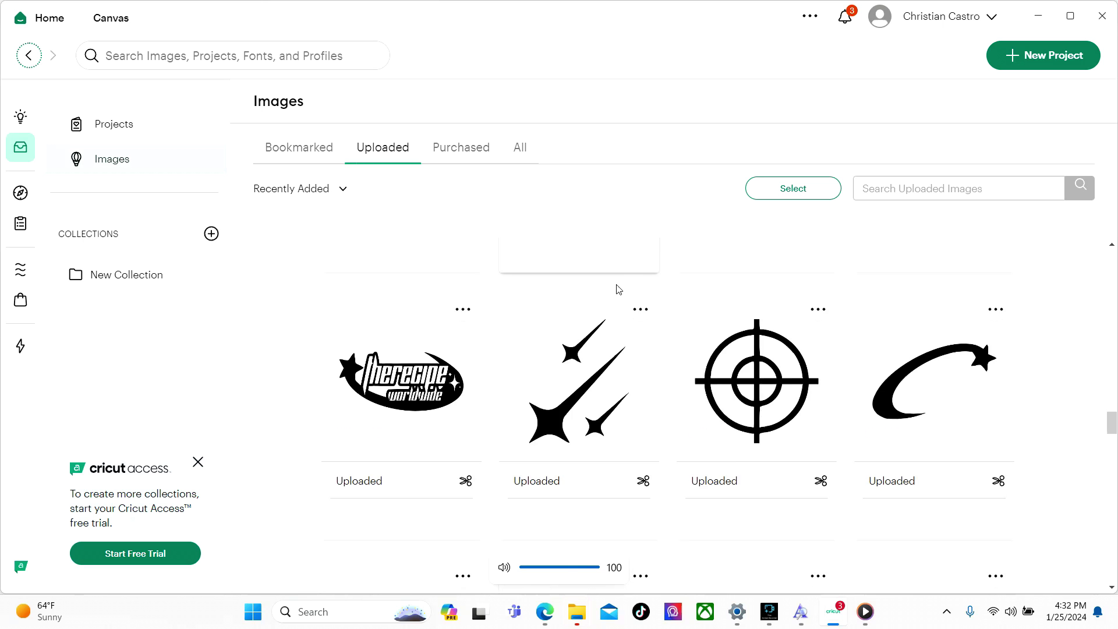
pyautogui.click(775, 358)
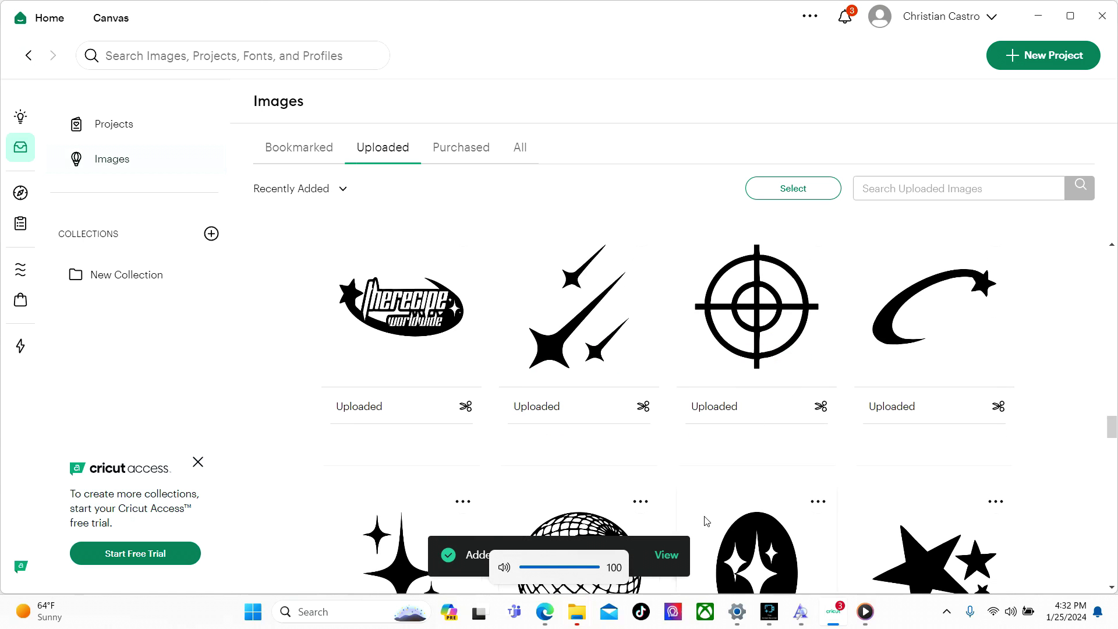
pyautogui.click(668, 555)
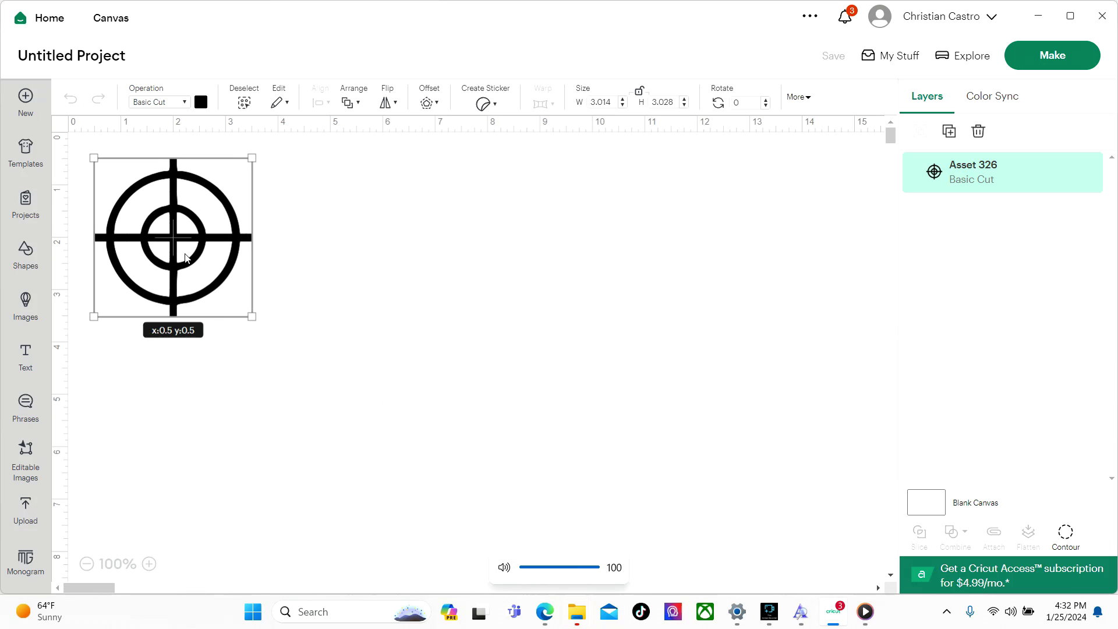
# Step: Set the crosshair target's width to 11.5 in with proportions locked and move it to the middle of the visible canvas
pyautogui.moveTo(183, 252); pyautogui.dragTo(522, 357)
pyautogui.click(601, 102)
pyautogui.click(639, 90)
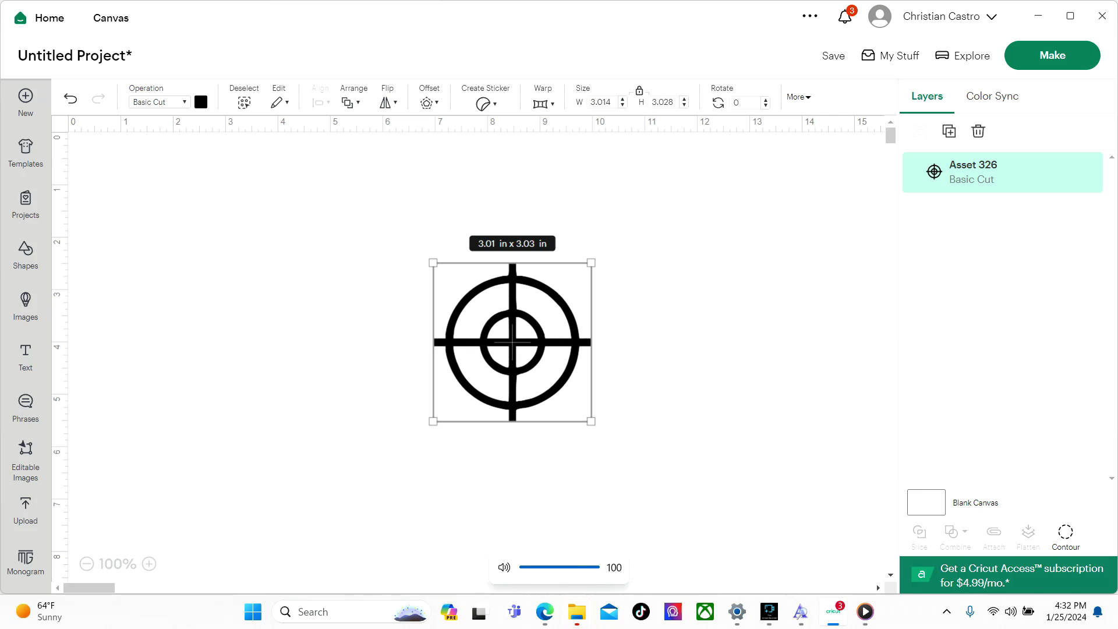
pyautogui.click(600, 102)
pyautogui.write('1')
pyautogui.press('Return')
pyautogui.scroll(-3, 651, 250)
pyautogui.moveTo(651, 250); pyautogui.dragTo(364, 256)
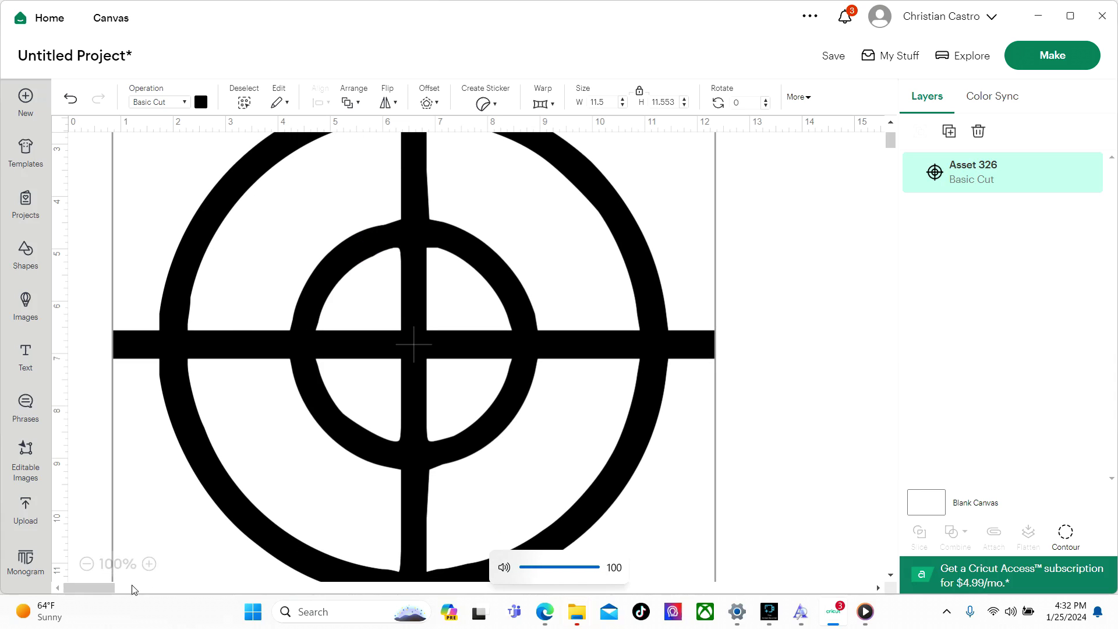
pyautogui.click(87, 563)
pyautogui.click(87, 563)
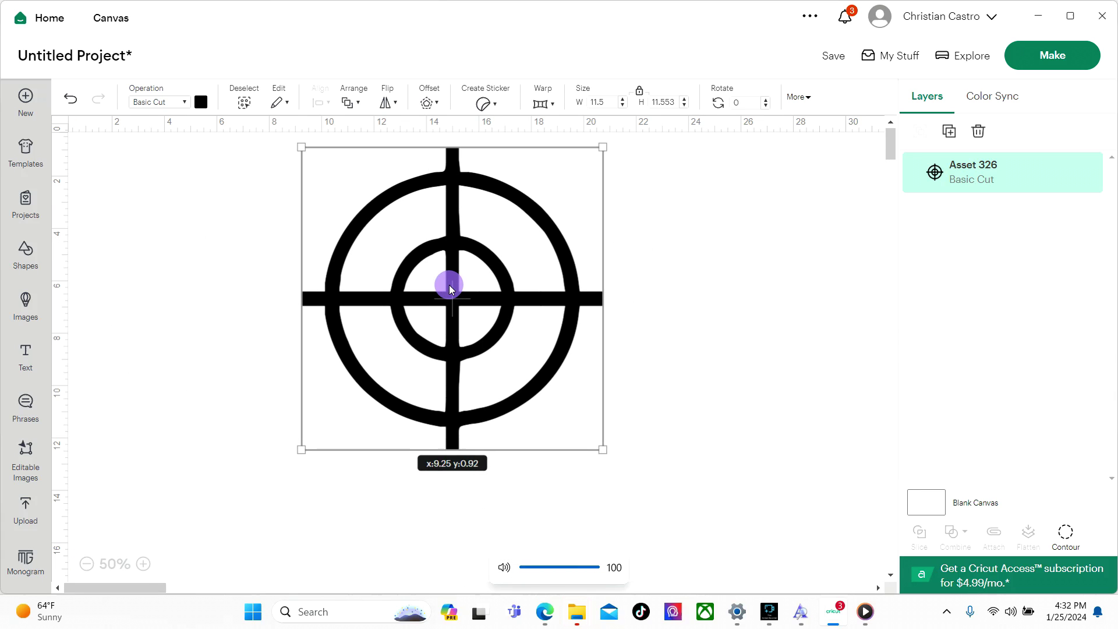
# Step: Add the text THERECIPE to the canvas
pyautogui.click(24, 362)
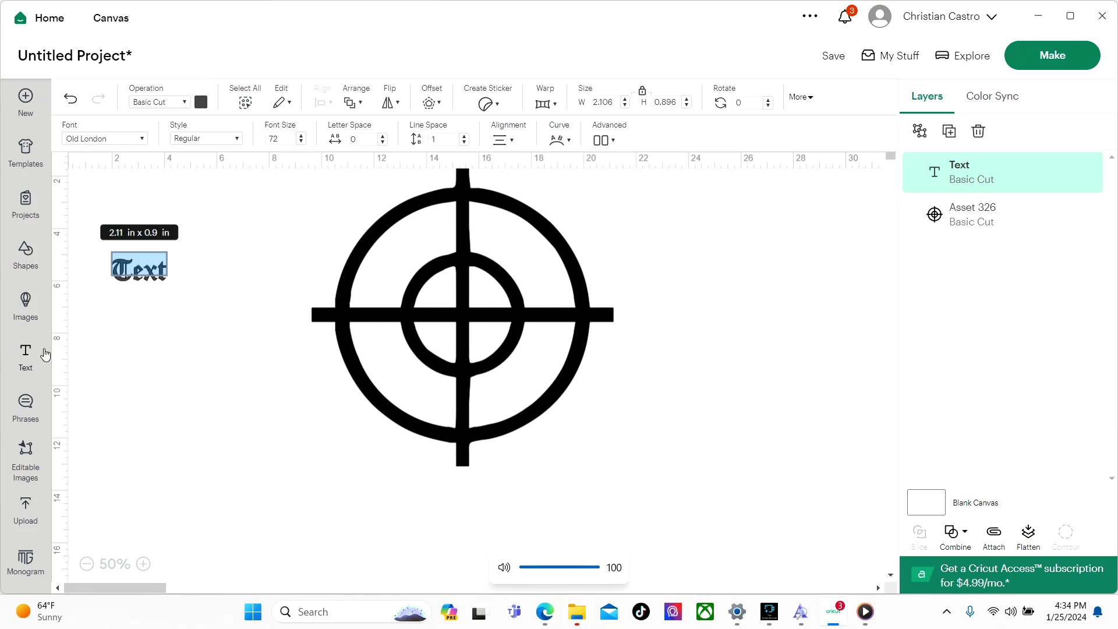
pyautogui.write('THERECIPE')
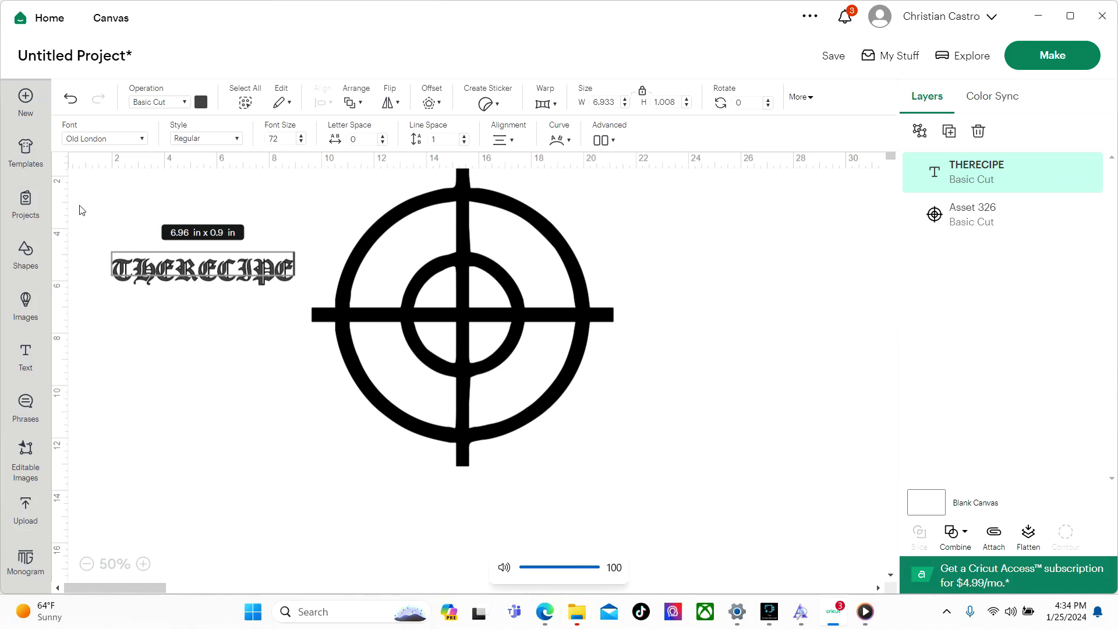
pyautogui.click(161, 332)
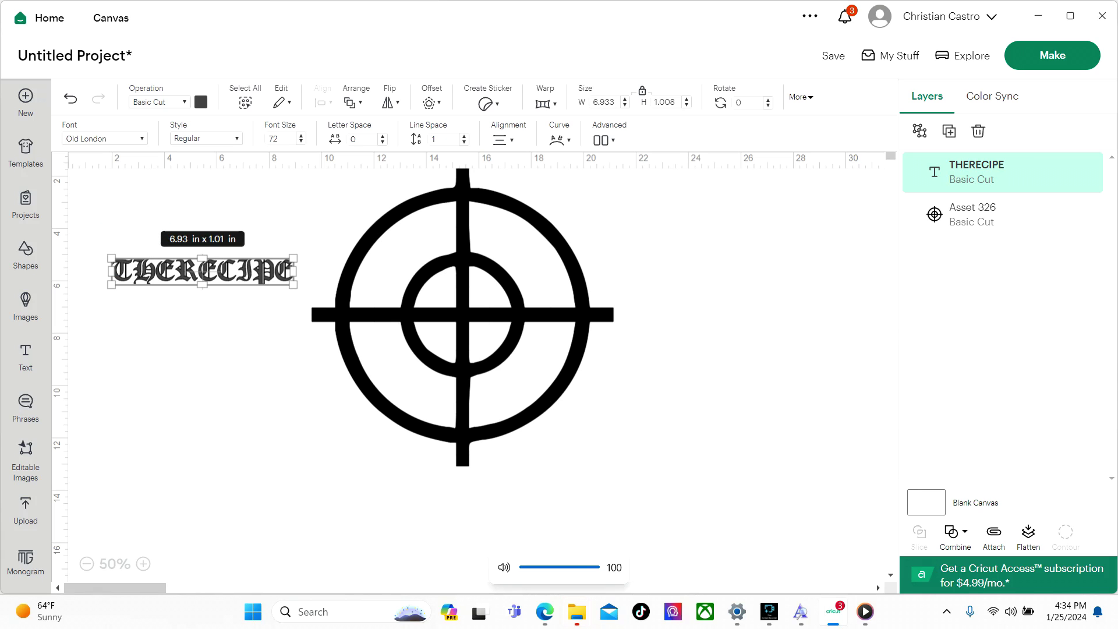
# Step: Enlarge the THERECIPE text to about 16.48 by 2.4 in and center it across the crosshair target
pyautogui.moveTo(200, 274); pyautogui.dragTo(459, 313)
pyautogui.moveTo(555, 325); pyautogui.dragTo(639, 369)
pyautogui.moveTo(635, 331); pyautogui.dragTo(509, 306)
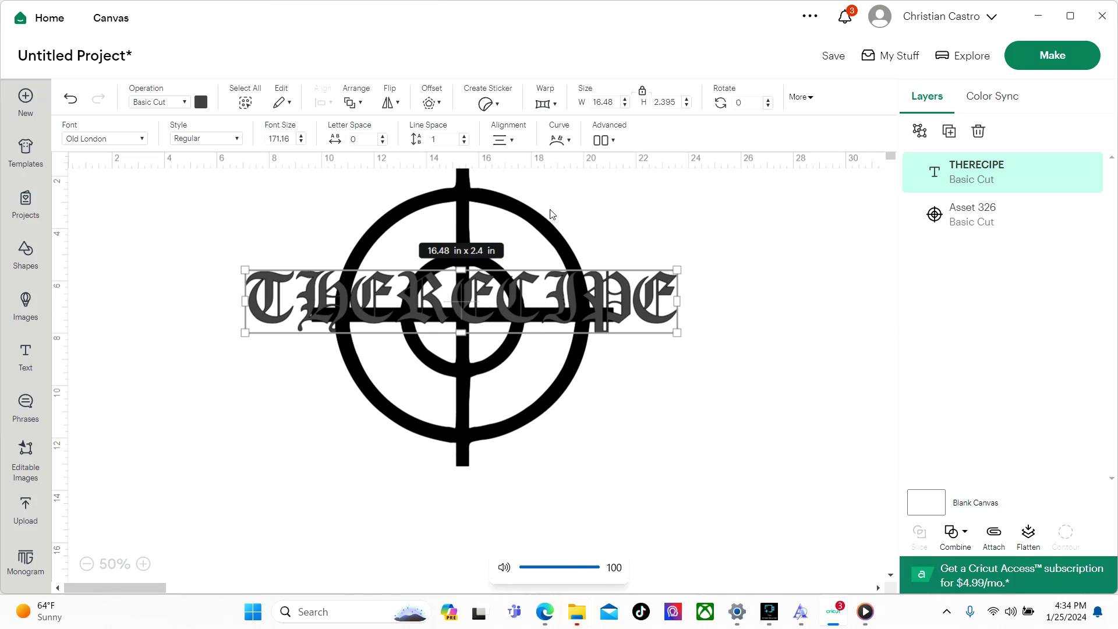
# Step: Curve the THERECIPE text into a gentle upward arch, about 17 by 2.83 in overall
pyautogui.click(556, 139)
pyautogui.moveTo(558, 216)
pyautogui.mouseDown()
pyautogui.moveTo(568, 224)
pyautogui.moveTo(570, 214)
pyautogui.mouseUp()
pyautogui.click(257, 217)
pyautogui.click(485, 298)
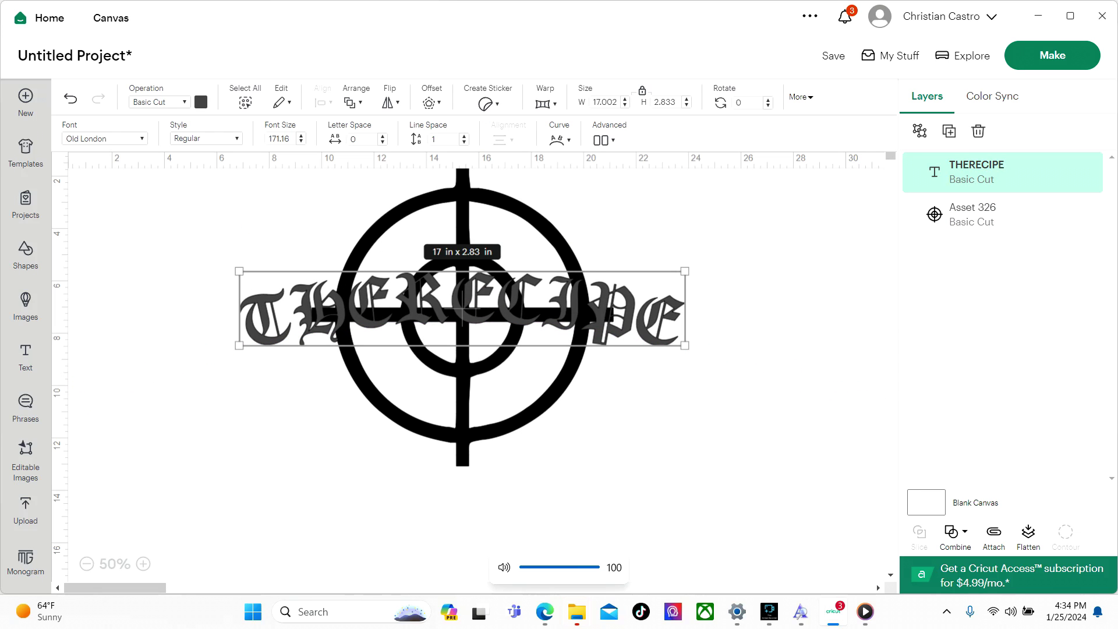
# Step: Stretch the curved text with proportions unlocked to about 16.84 by 4.64 in and center it over the target
pyautogui.click(642, 91)
pyautogui.moveTo(680, 338); pyautogui.dragTo(687, 391)
pyautogui.moveTo(643, 362); pyautogui.dragTo(639, 350)
pyautogui.moveTo(232, 385); pyautogui.dragTo(236, 393)
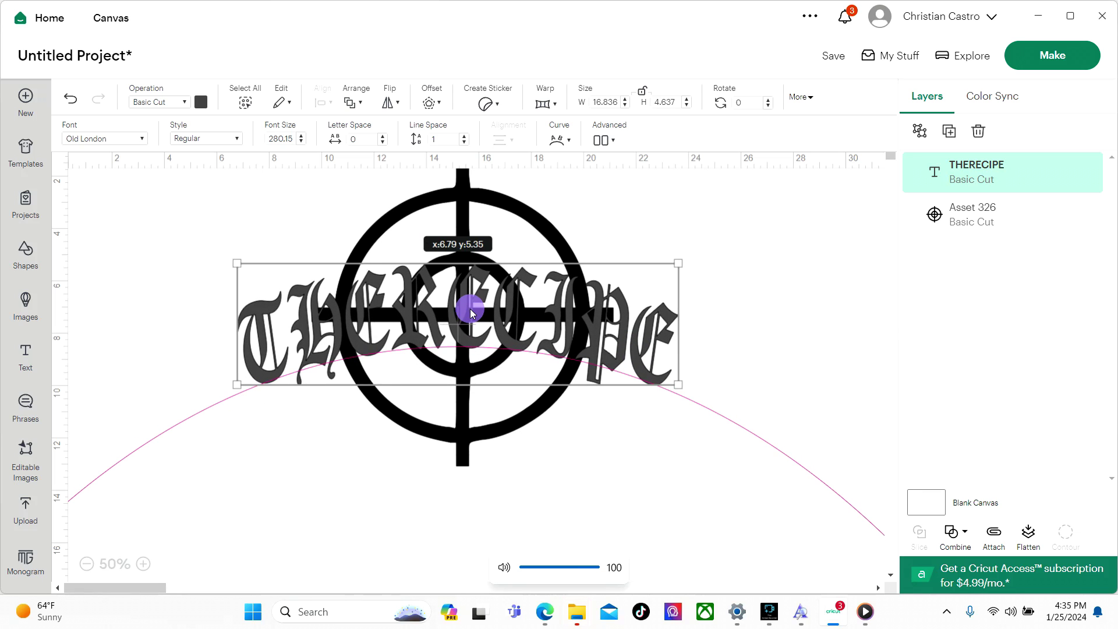
pyautogui.click(748, 296)
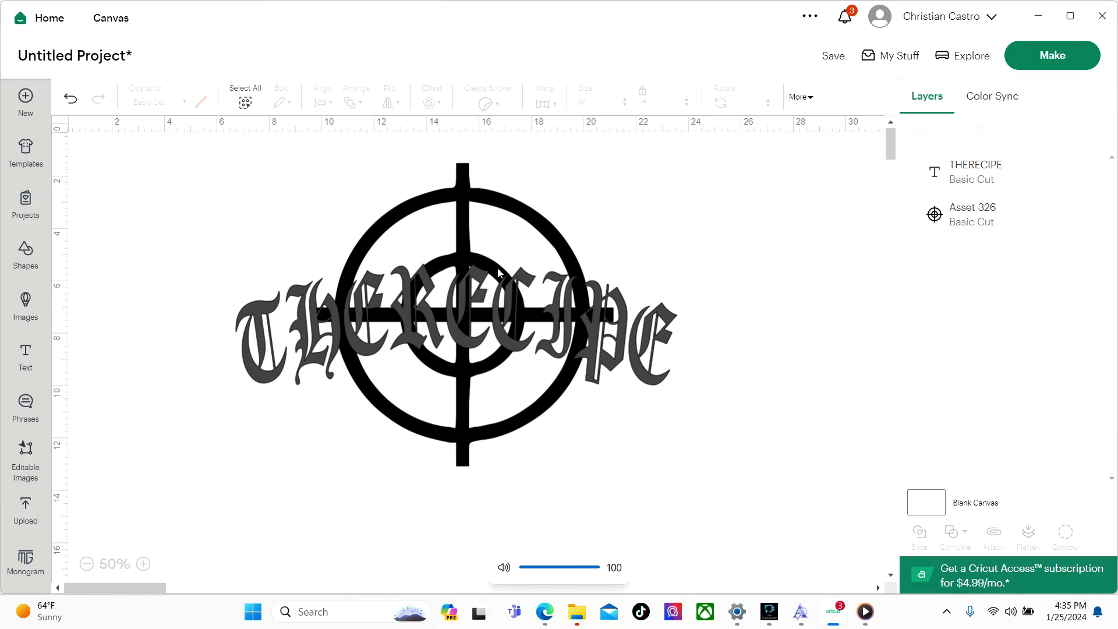
# Step: Duplicate the curved THERECIPE text and move the copy clear of the target, below it
pyautogui.click(989, 175)
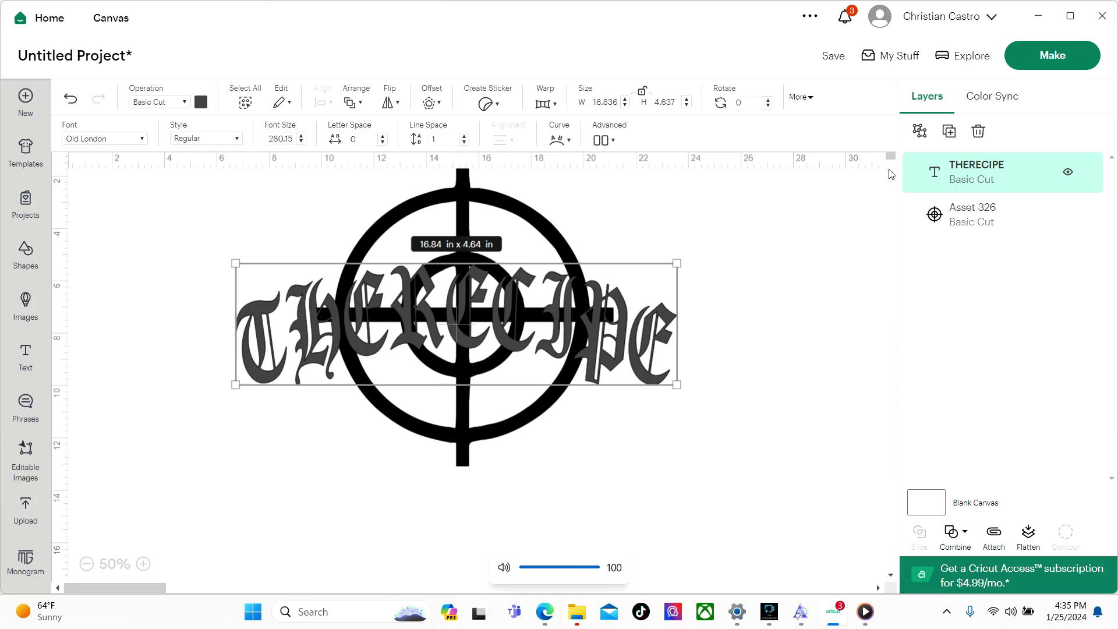
pyautogui.click(948, 130)
pyautogui.moveTo(602, 310); pyautogui.dragTo(504, 248)
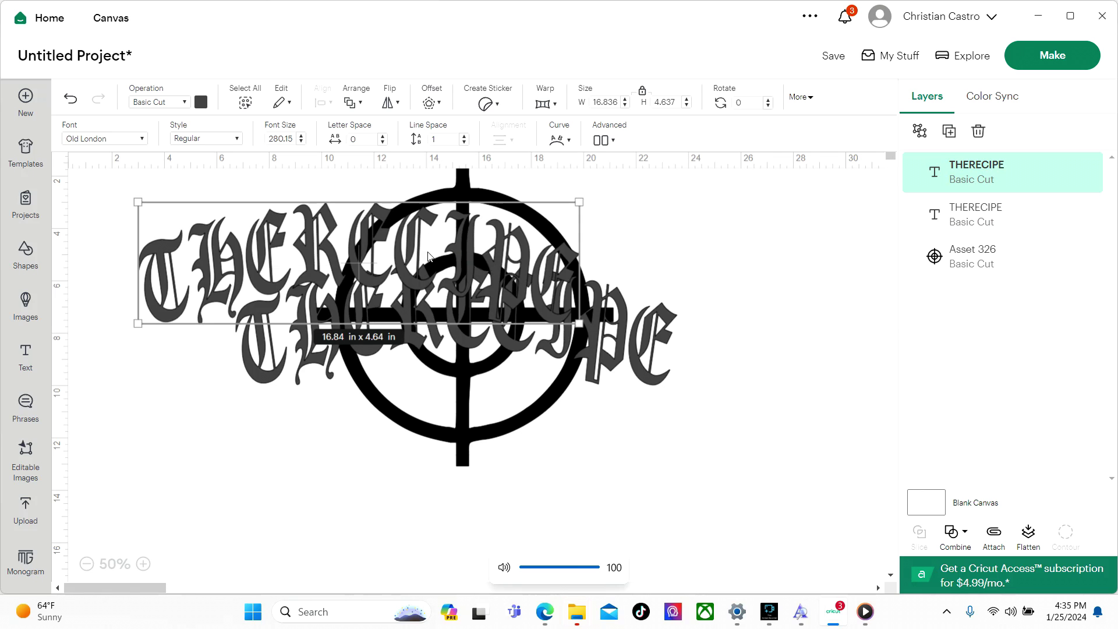
pyautogui.moveTo(245, 253); pyautogui.dragTo(710, 550)
# Step: Subtract the original THERECIPE text from the crosshair target using the Combine options
pyautogui.moveTo(186, 215); pyautogui.dragTo(823, 455)
pyautogui.click(951, 531)
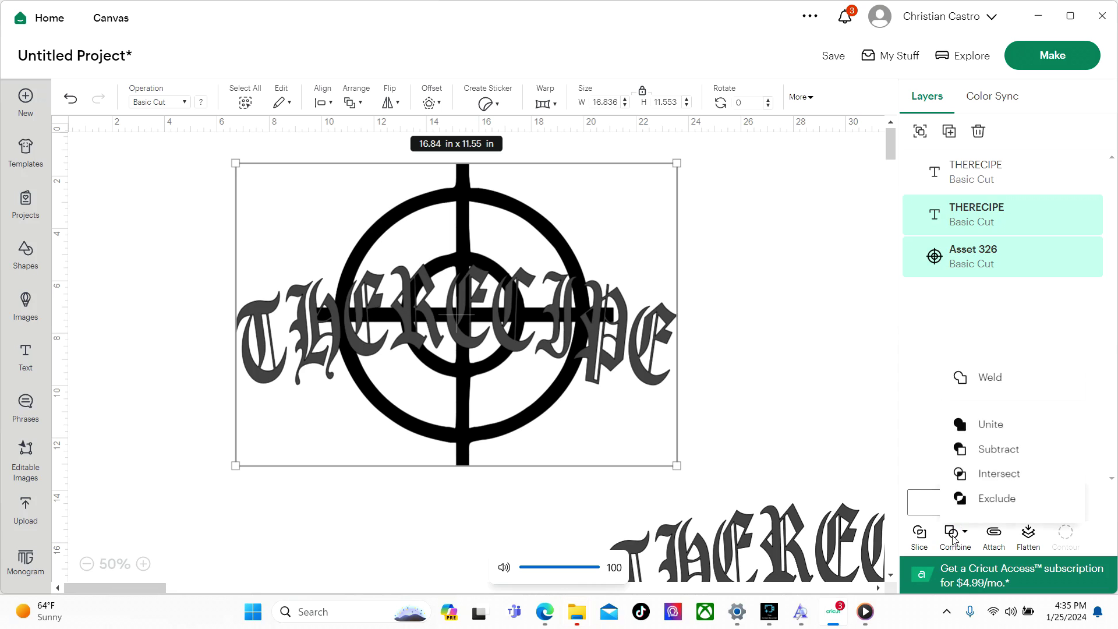
pyautogui.click(994, 447)
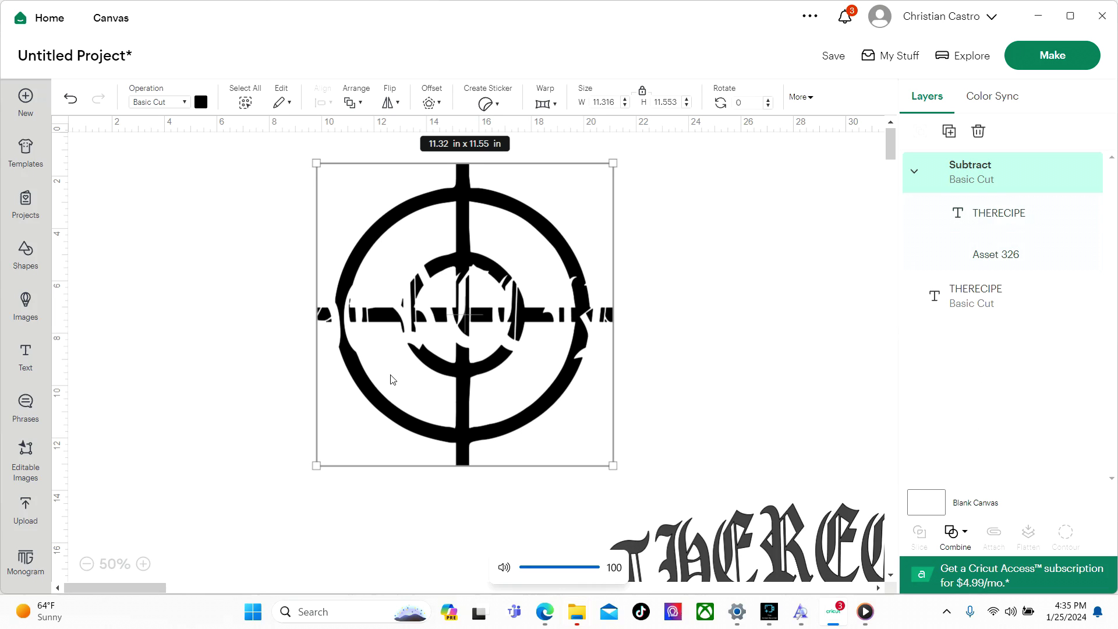
# Step: Fit the spare THERECIPE copy into the letter-shaped gaps cut in the target and check its alignment up close
pyautogui.moveTo(717, 527); pyautogui.dragTo(370, 311)
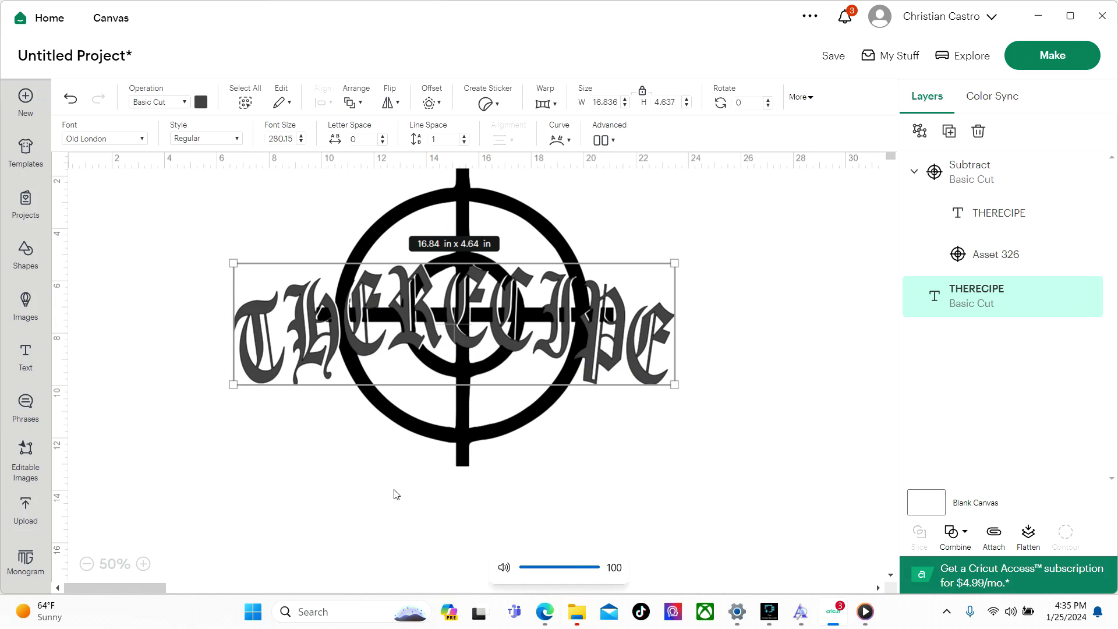
pyautogui.click(143, 563)
pyautogui.moveTo(561, 312); pyautogui.dragTo(560, 312)
pyautogui.scroll(-4, 583, 325)
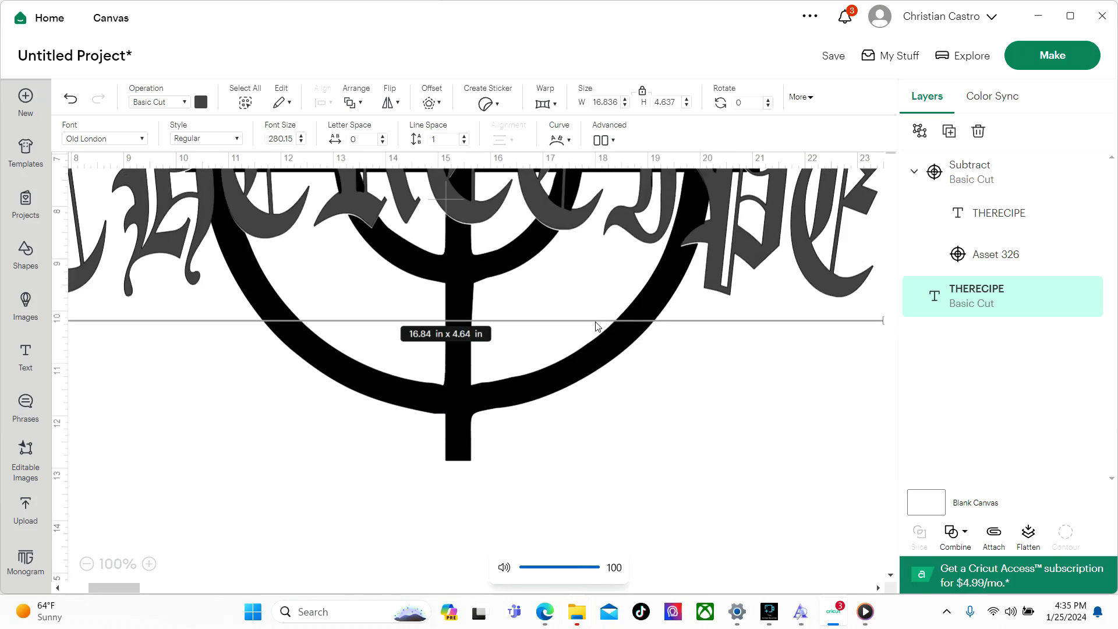
pyautogui.scroll(9, 596, 326)
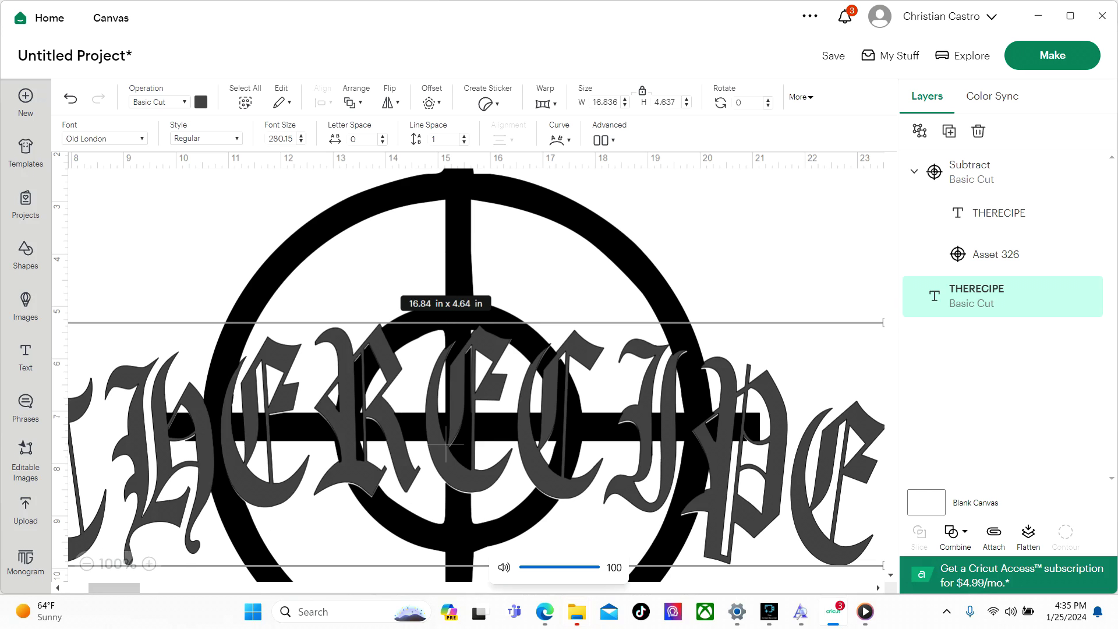
pyautogui.click(86, 564)
pyautogui.click(87, 563)
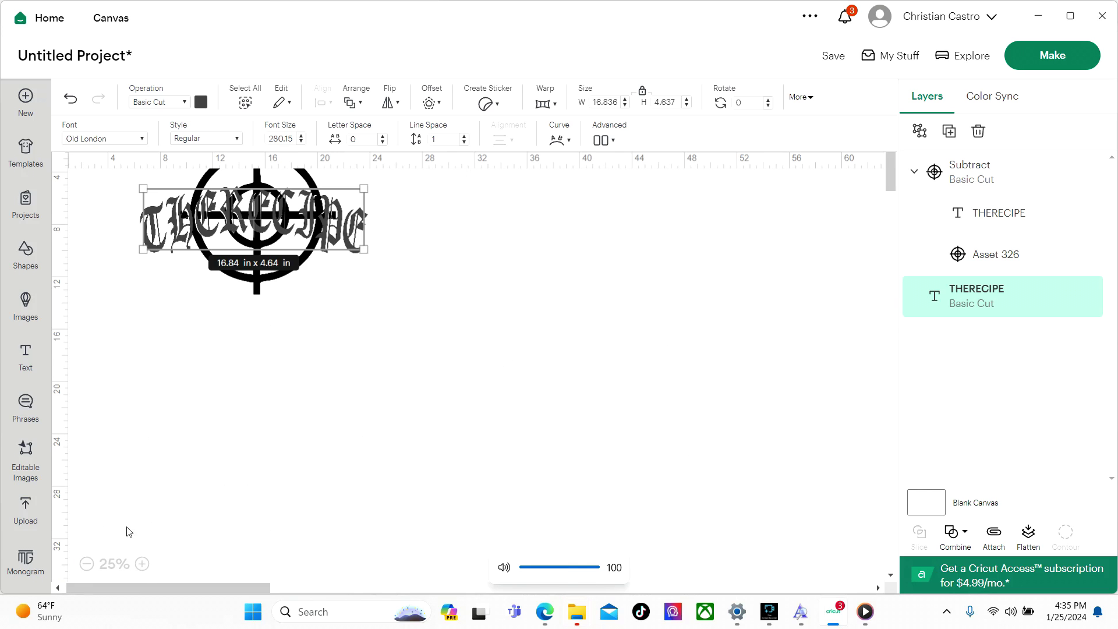
pyautogui.click(142, 563)
pyautogui.click(86, 564)
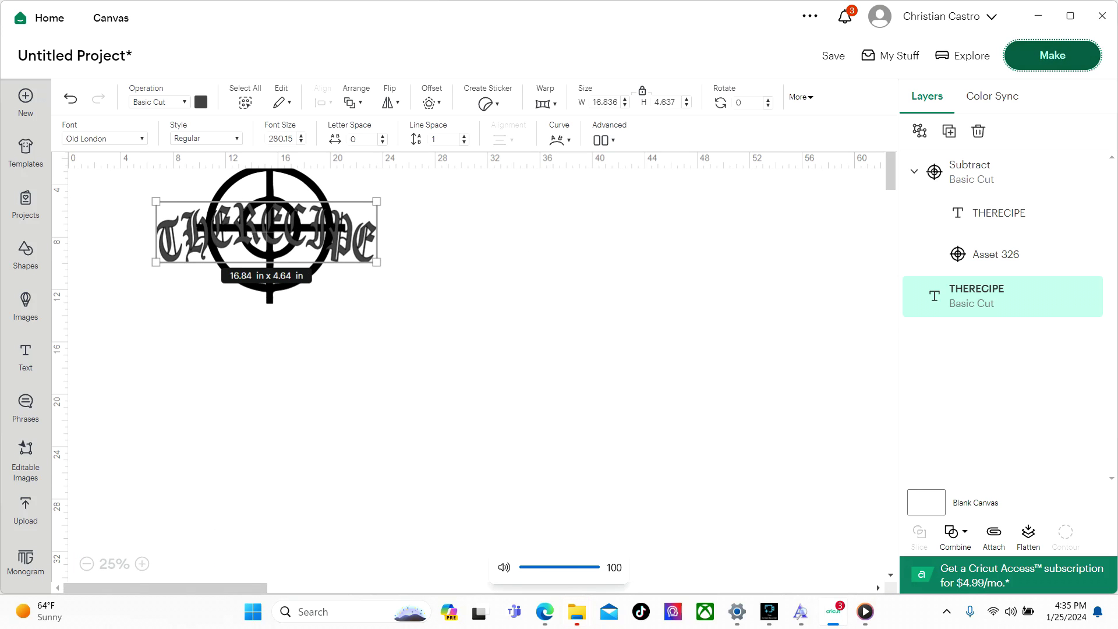
# Step: Send the project to mat preparation, examine the layouts of both mats and accept the larger mat
pyautogui.click(1051, 54)
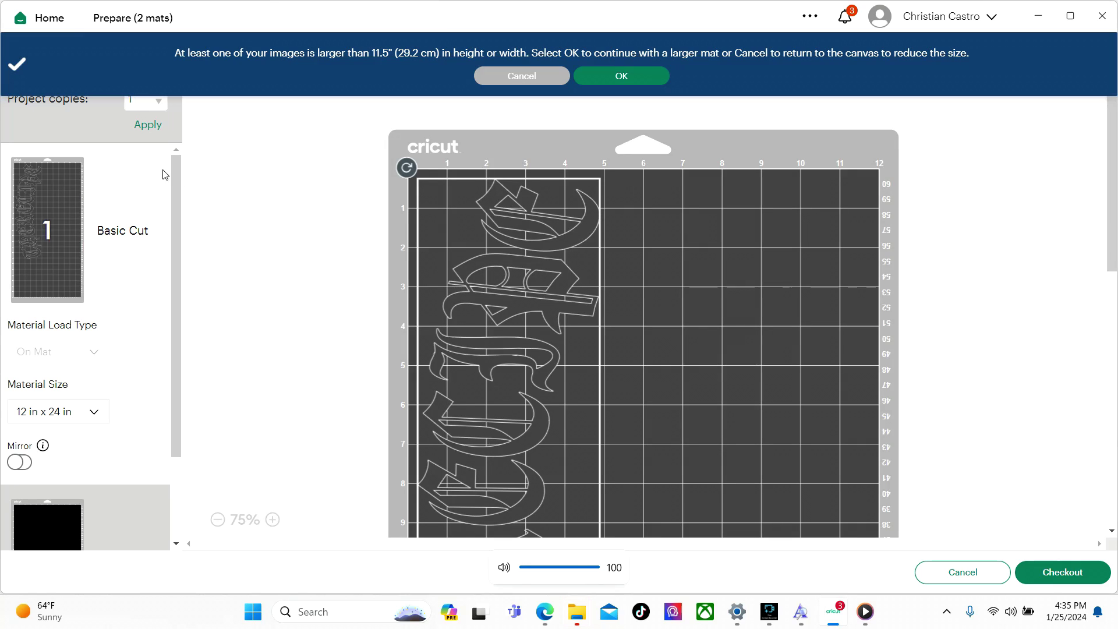
pyautogui.scroll(-2, 174, 208)
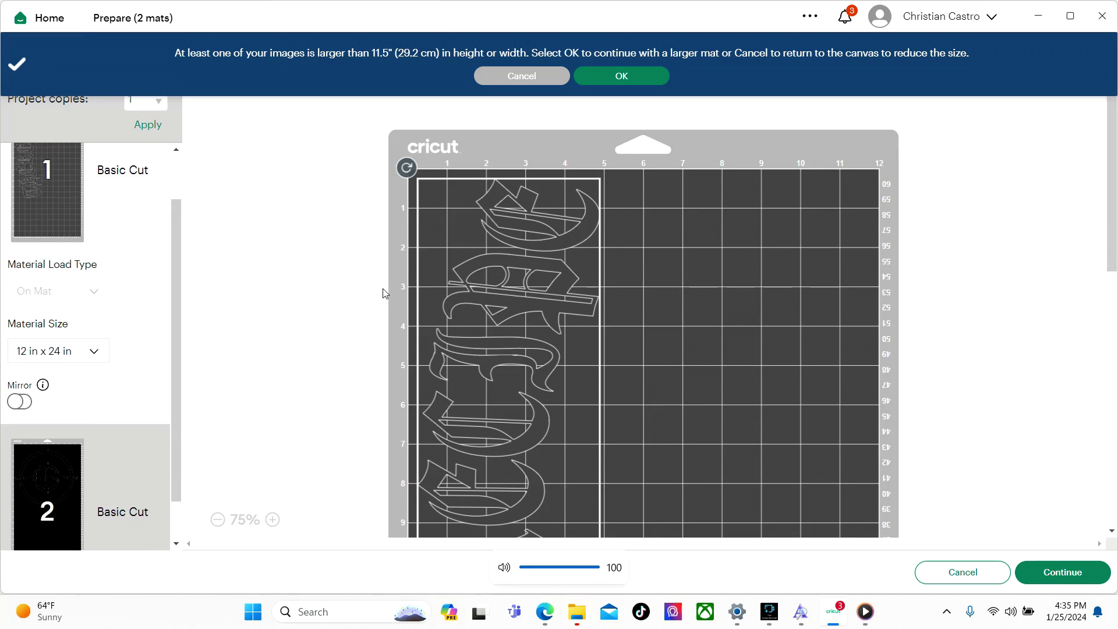
pyautogui.scroll(-5, 468, 288)
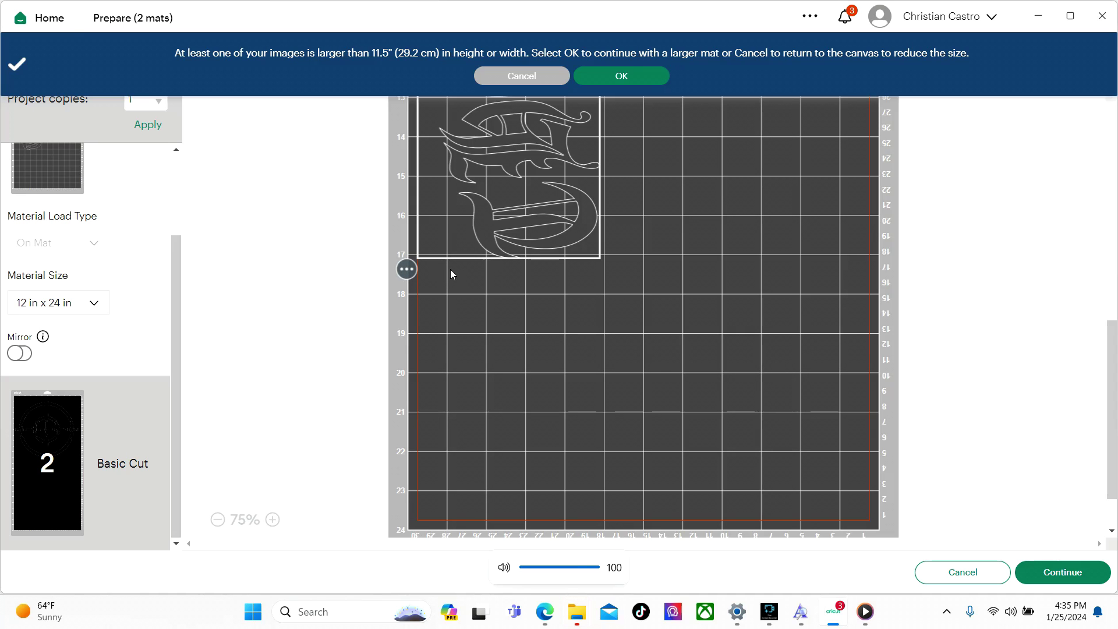
pyautogui.click(68, 515)
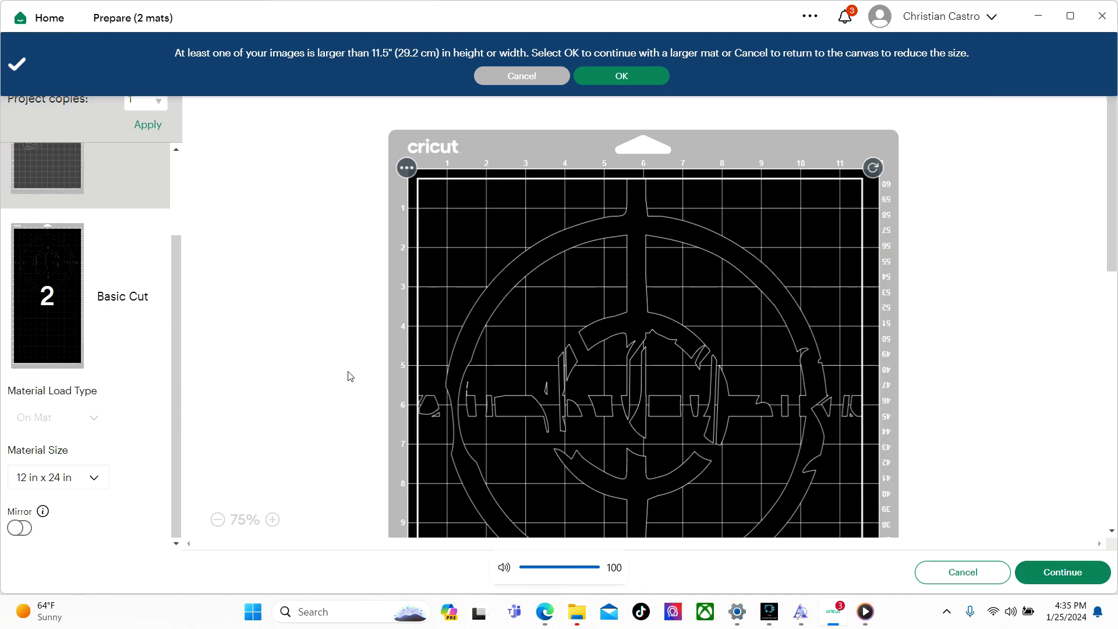
pyautogui.scroll(-3, 689, 268)
pyautogui.click(524, 382)
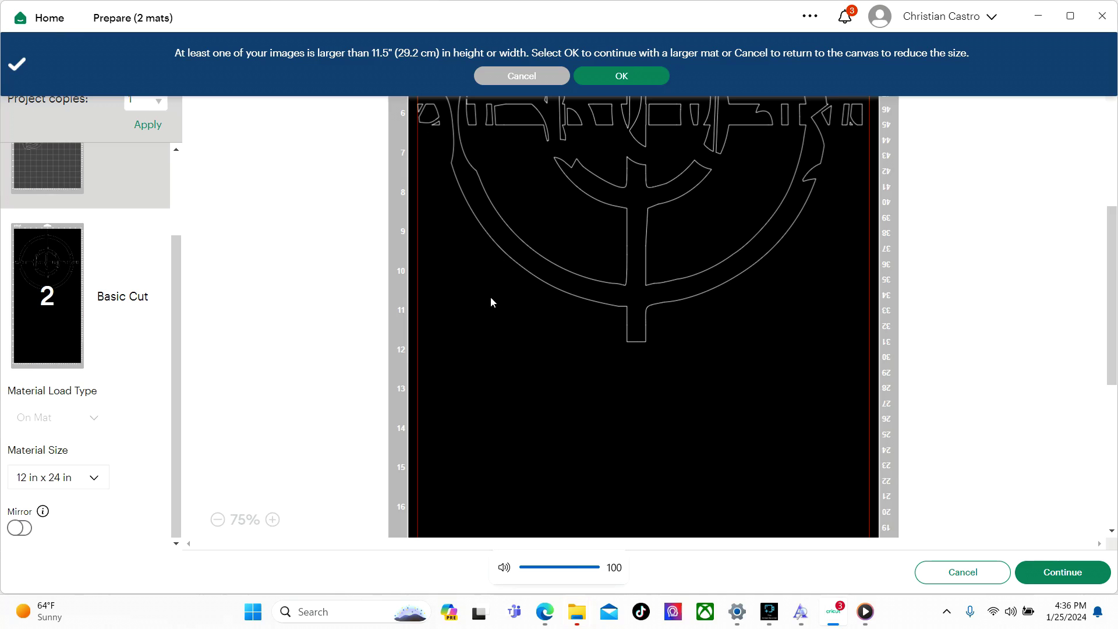
pyautogui.scroll(5, 646, 260)
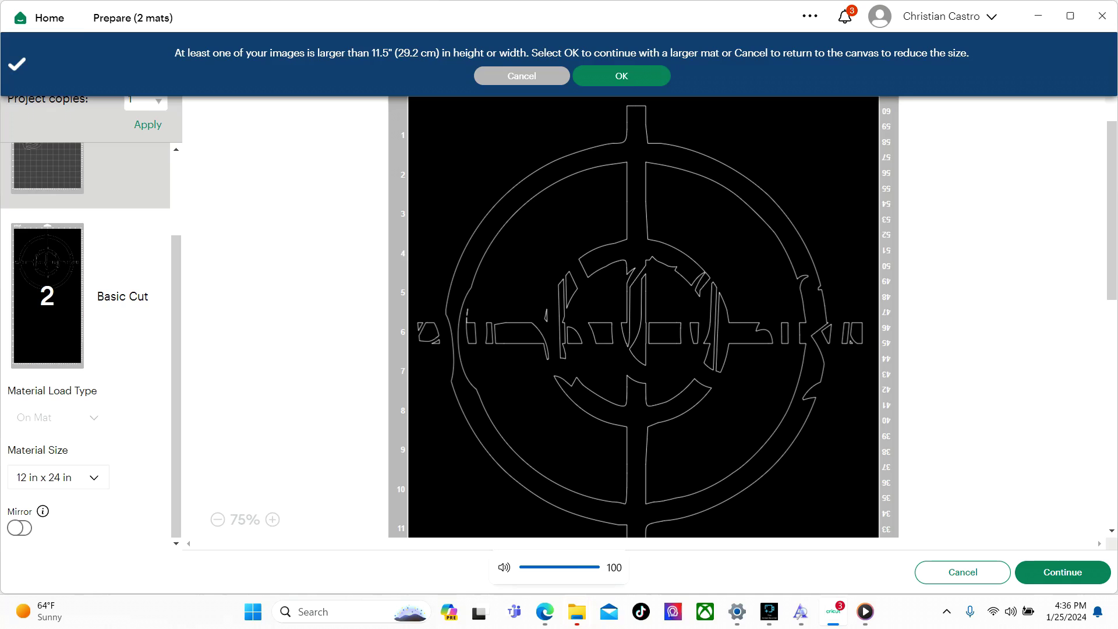
pyautogui.scroll(3, 90, 270)
# Step: Turn on mirroring for both the text mat and the target mat, and continue to the machine connection stage
pyautogui.click(111, 229)
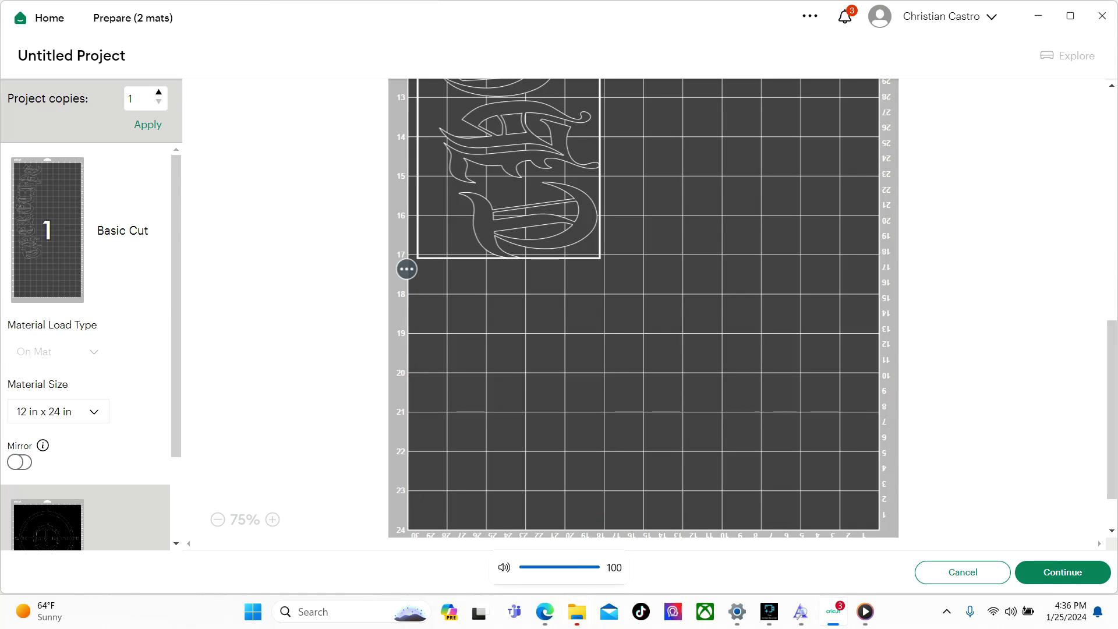
pyautogui.click(26, 463)
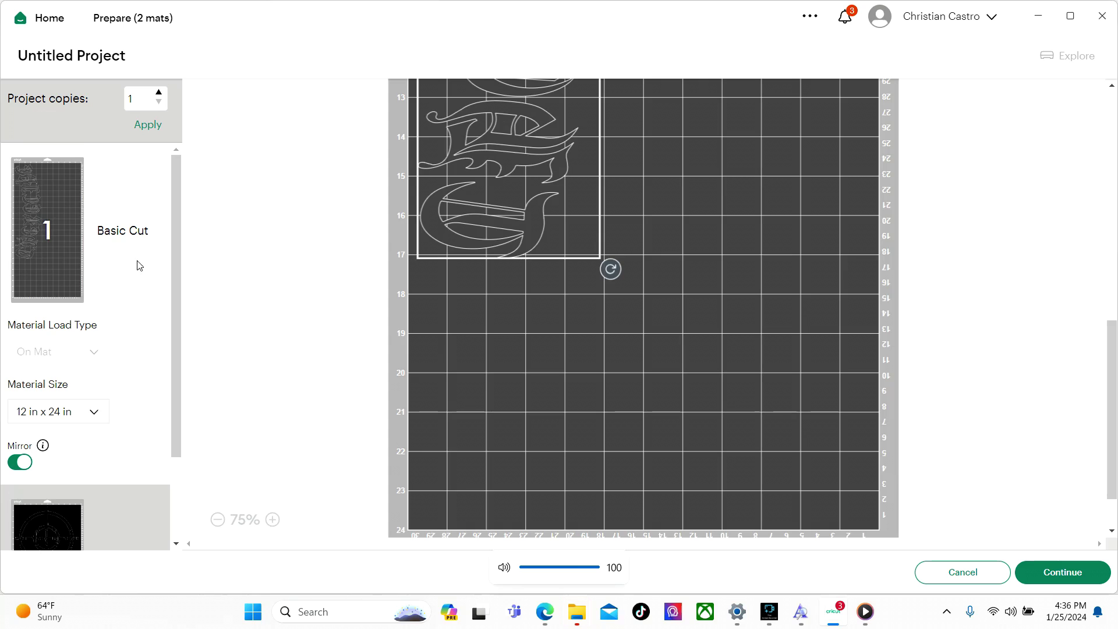
pyautogui.scroll(-2, 138, 262)
pyautogui.click(43, 432)
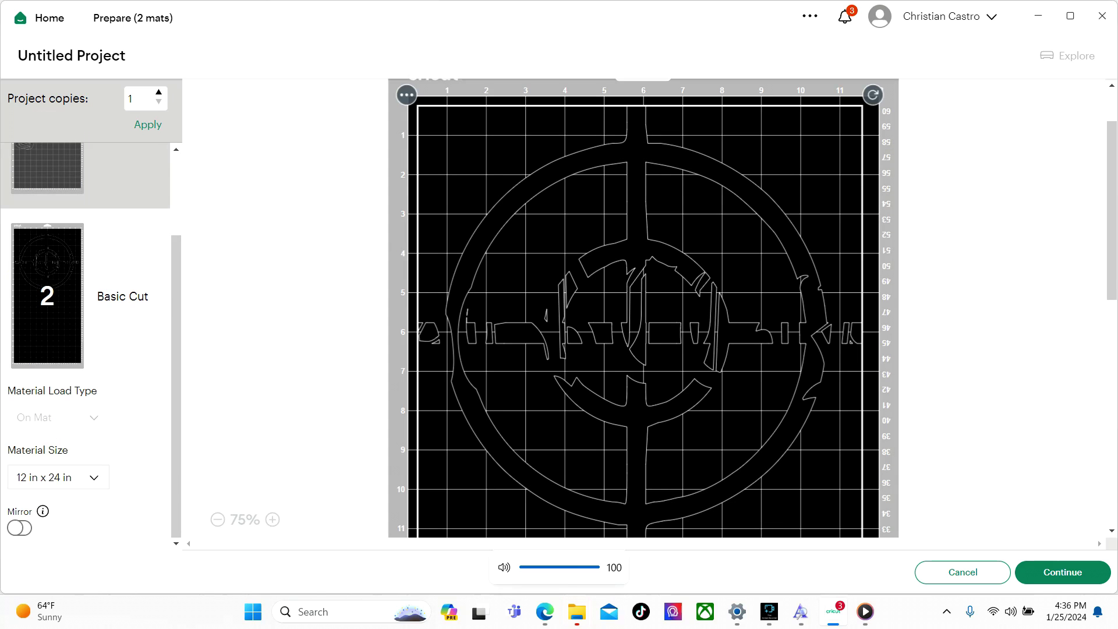
pyautogui.click(16, 527)
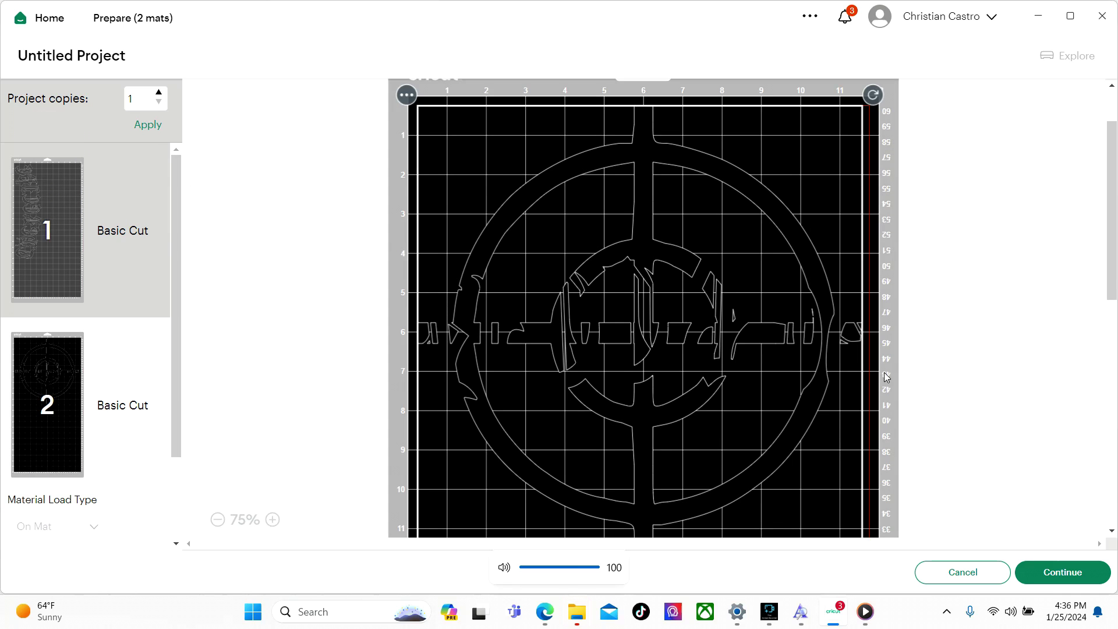
pyautogui.click(1072, 571)
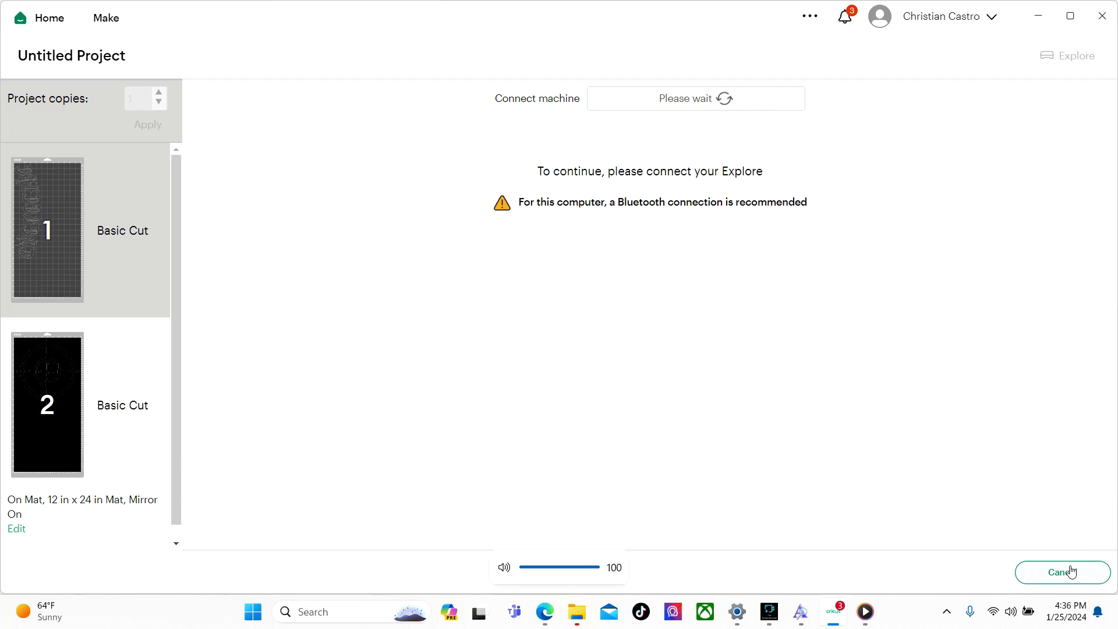